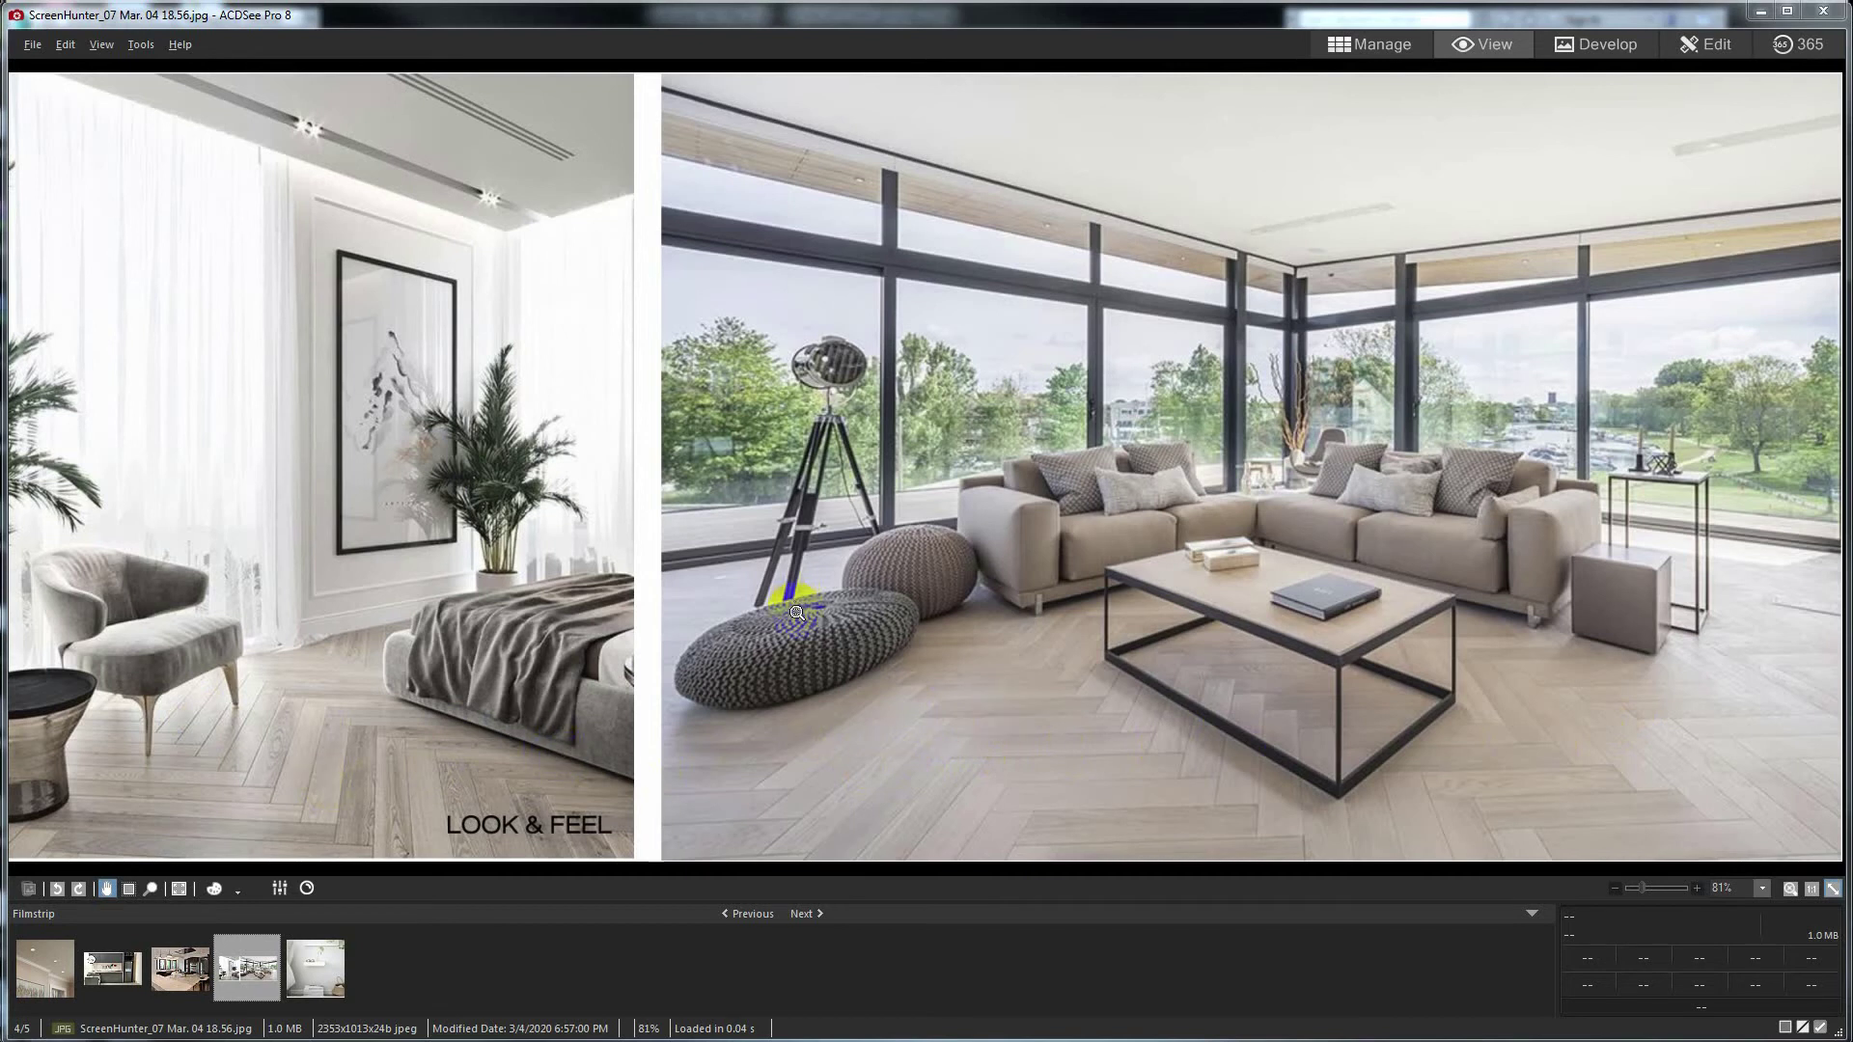
# Minimize the ACDSee Pro 8 reference photo viewer to bring the 3ds Max kitchen scene forward.
pyautogui.click(767, 670)
pyautogui.click(1760, 11)
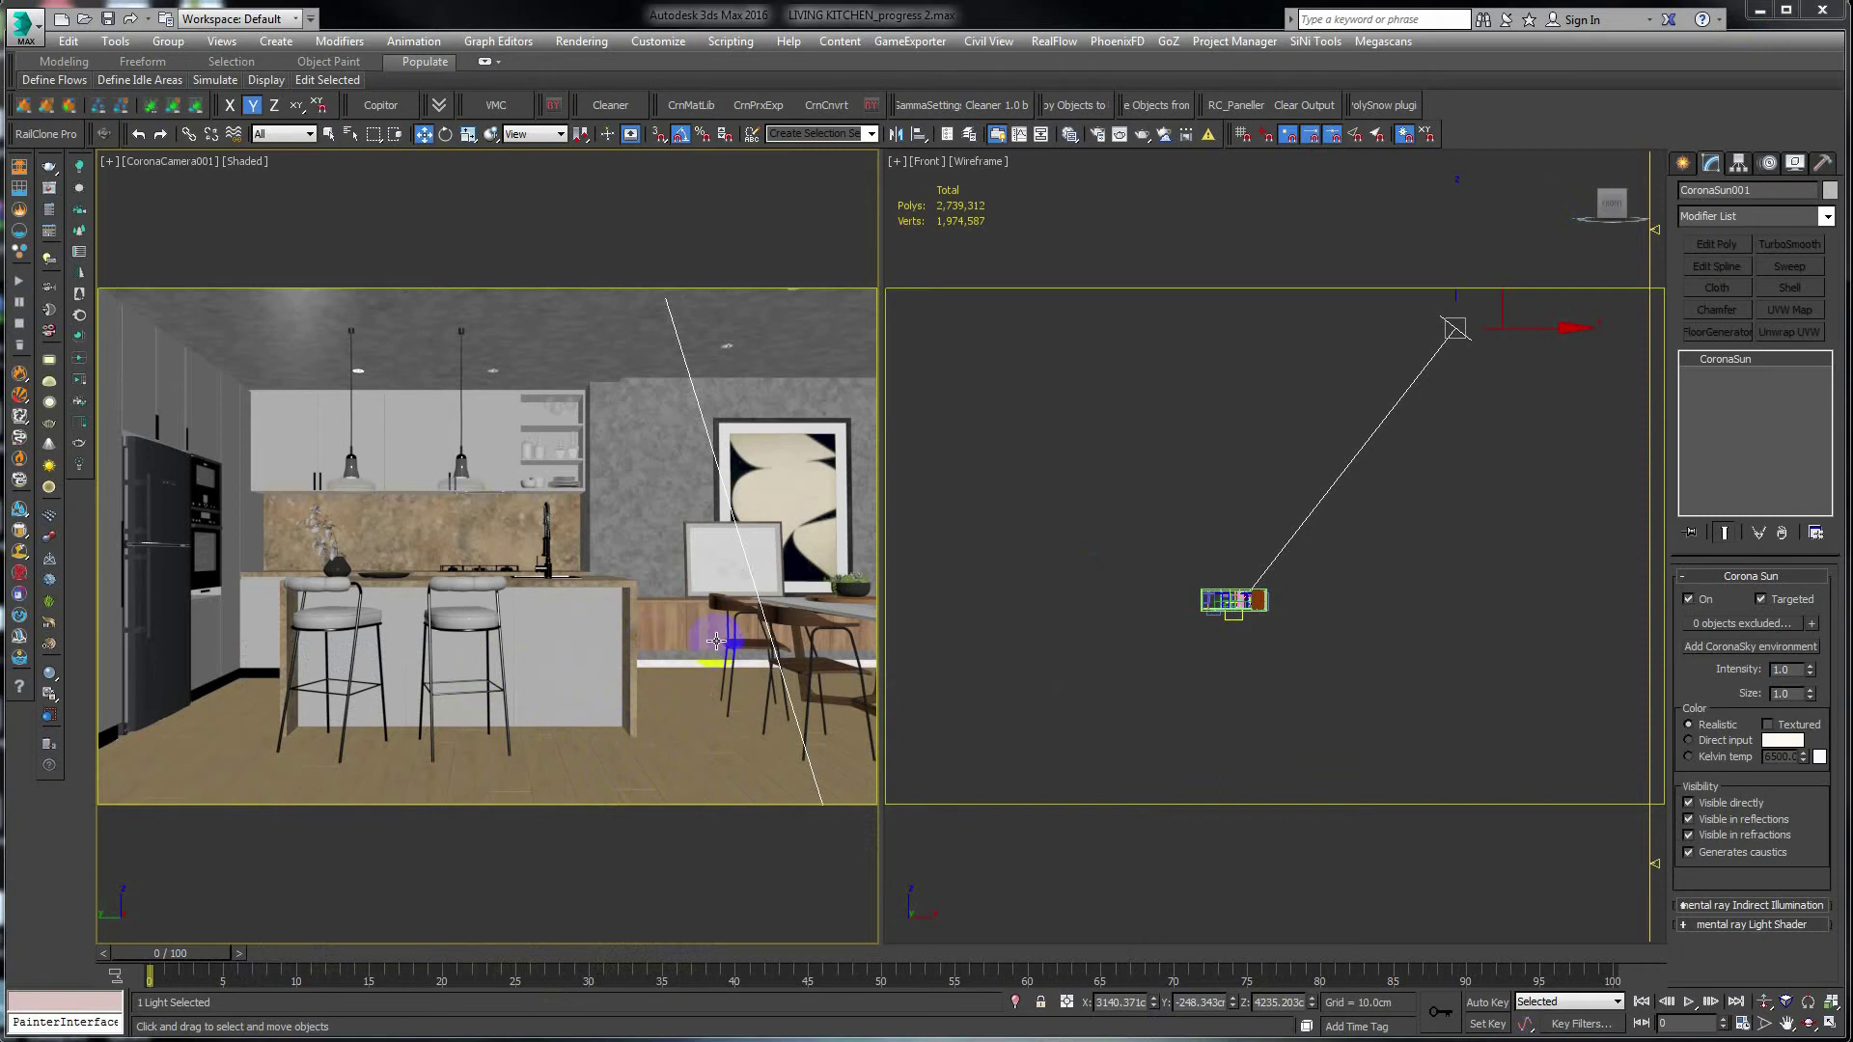
# Select a kitchen object and render the CoronaCamera001 view in the Corona VFB with Shift+Q.
pyautogui.click(659, 622)
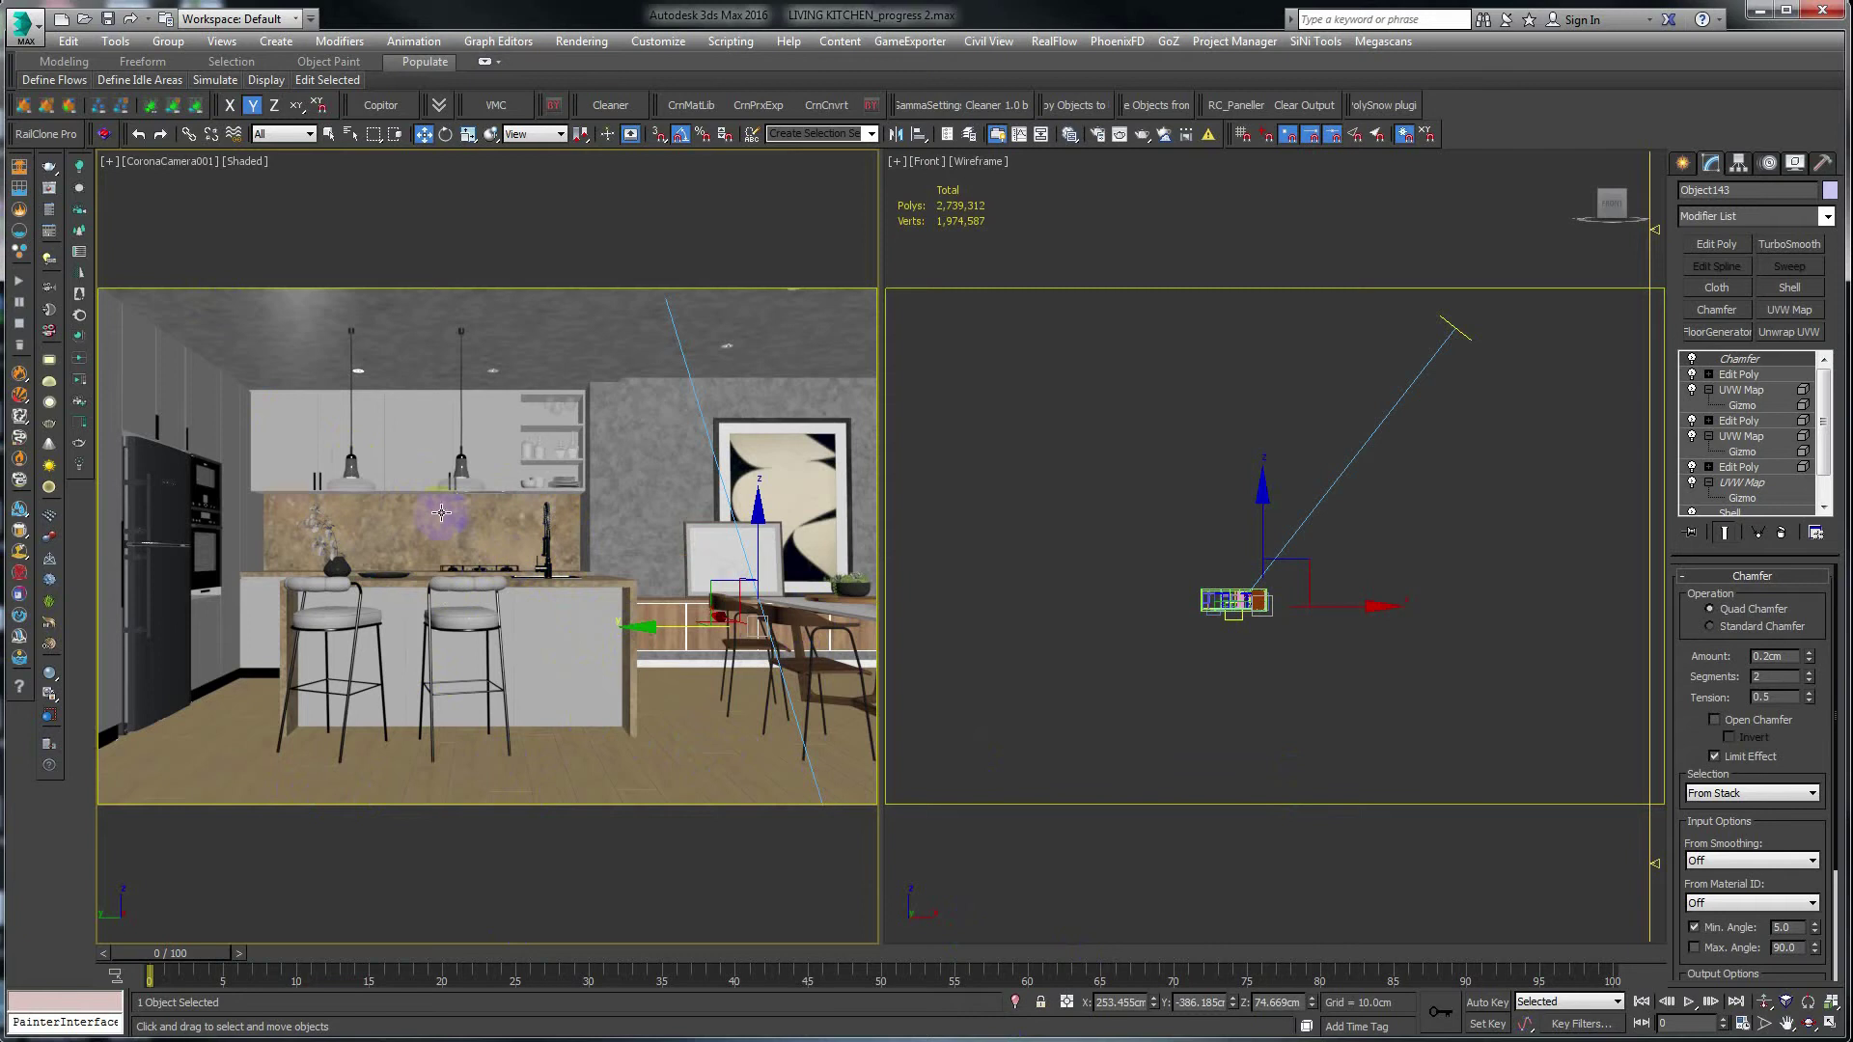
pyautogui.click(362, 451)
pyautogui.hotkey('shift', 'q')
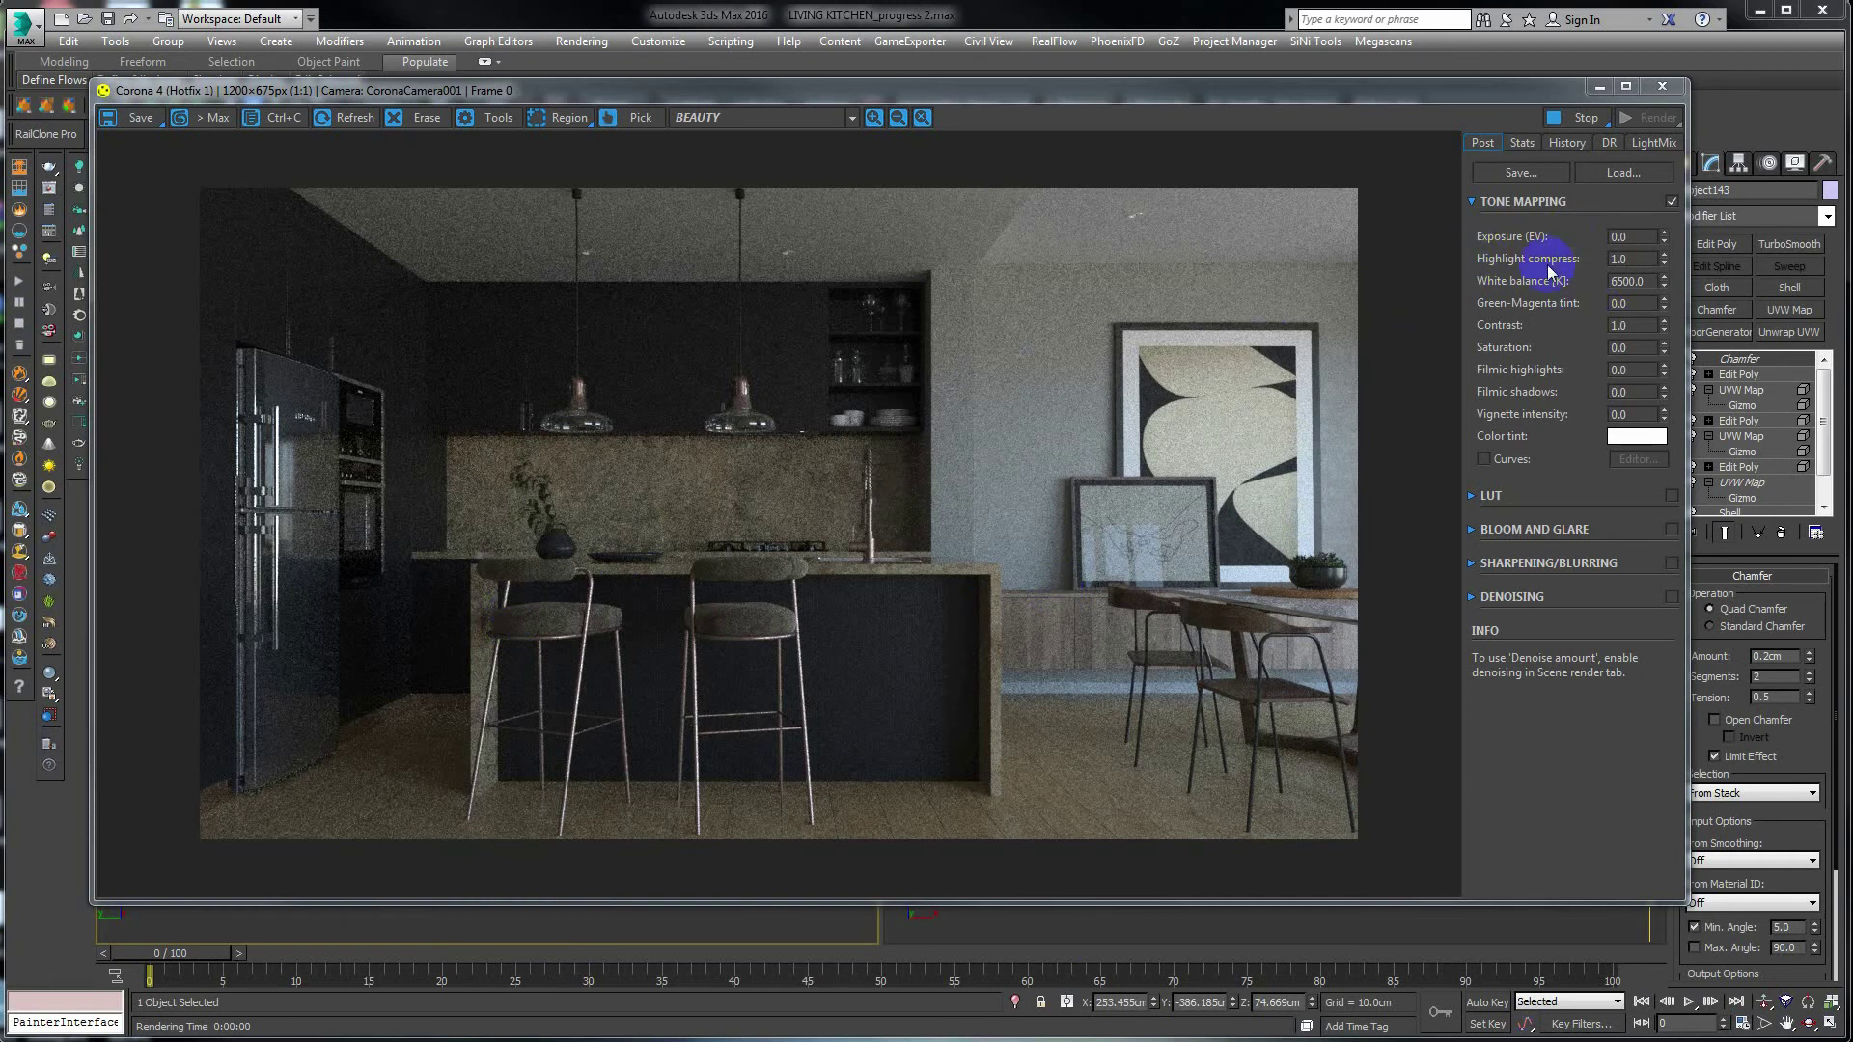
# Raise Corona tone mapping to exposure 2.077 and highlight compress 12.758 in the VFB.
pyautogui.click(1635, 258)
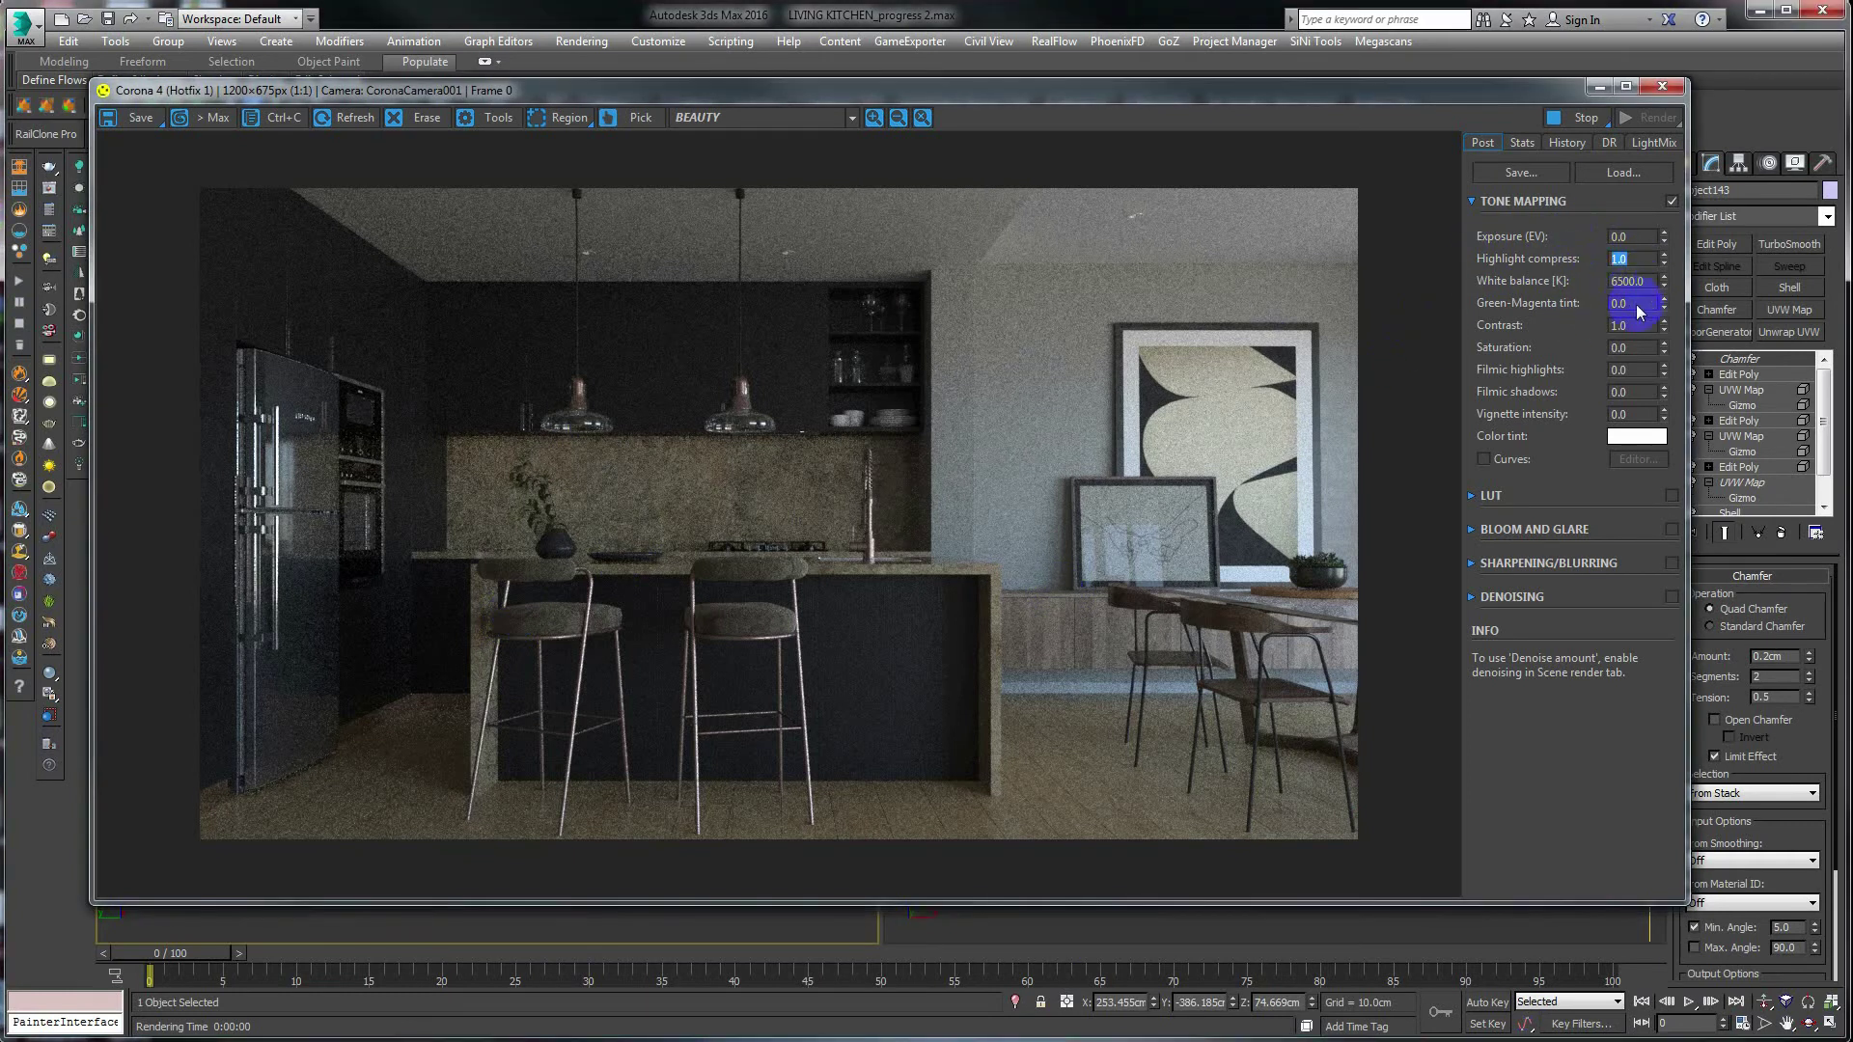
pyautogui.doubleClick(1630, 257)
pyautogui.click(1301, 416)
pyautogui.moveTo(1663, 236); pyautogui.dragTo(1656, 166)
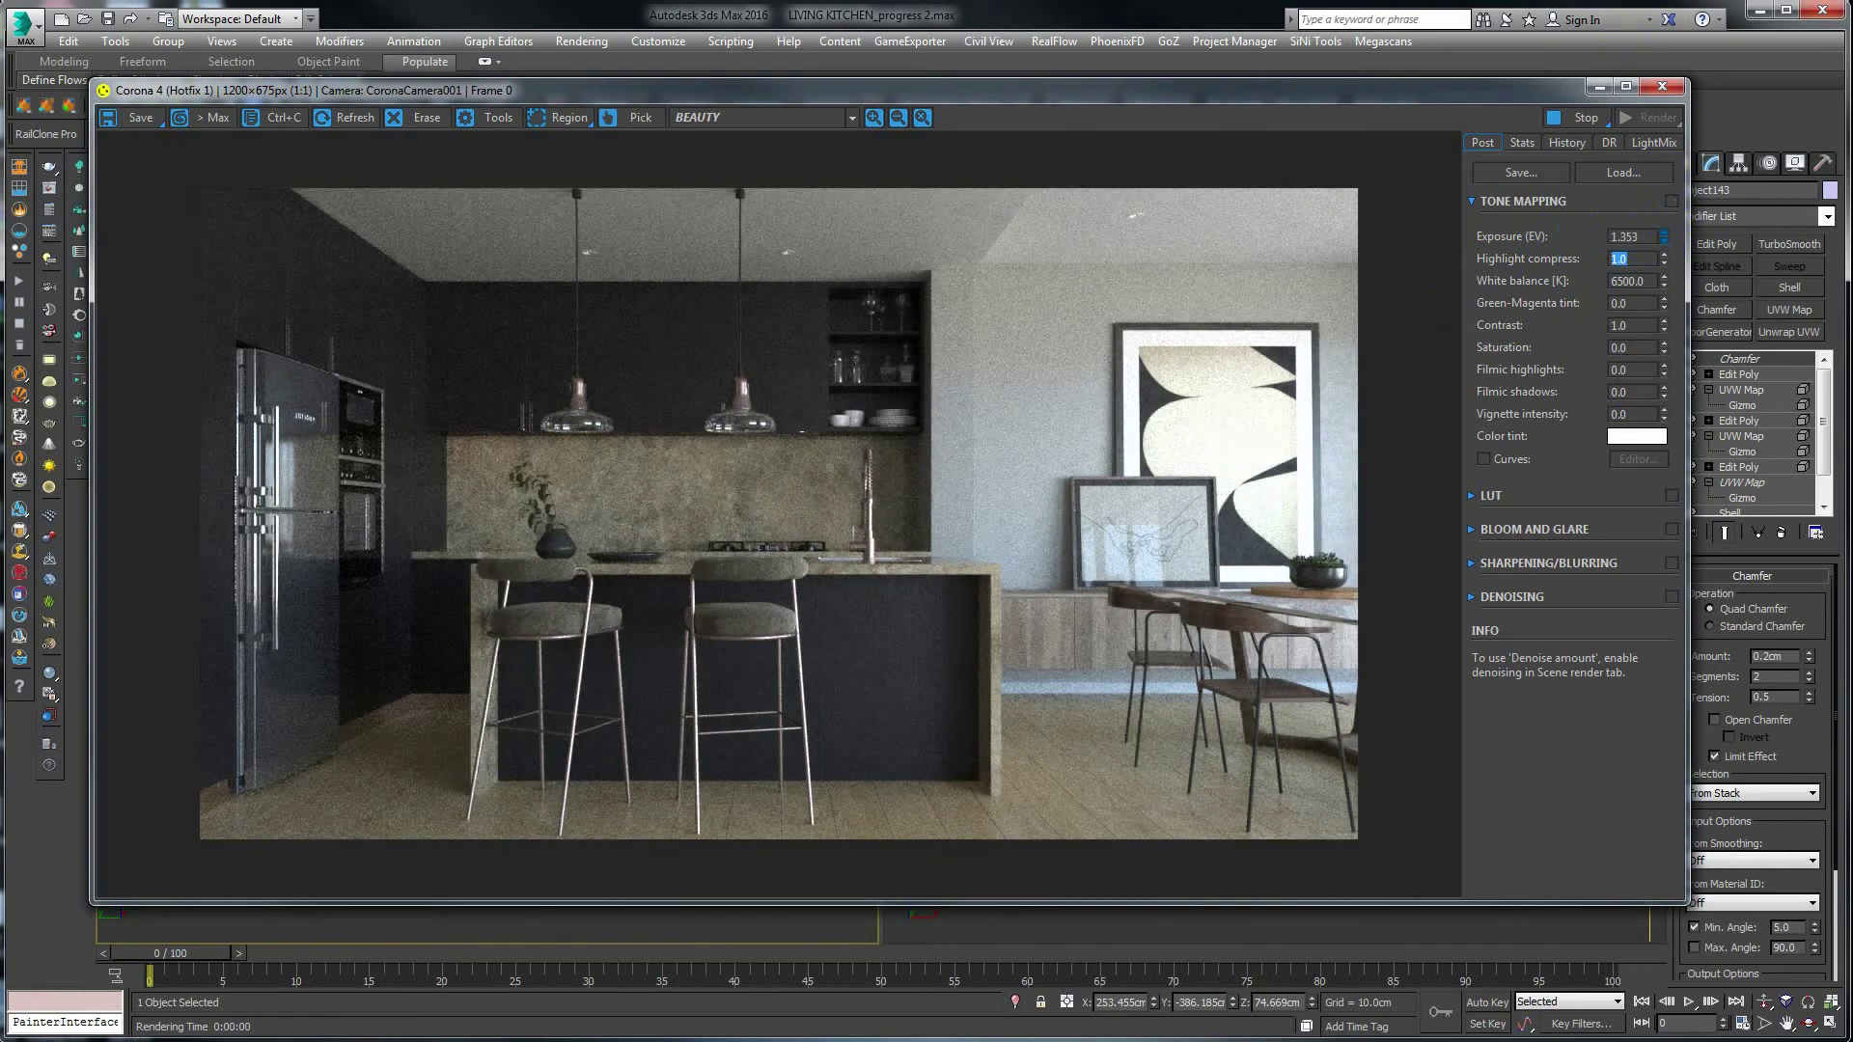
pyautogui.moveTo(1664, 237); pyautogui.dragTo(1663, 217)
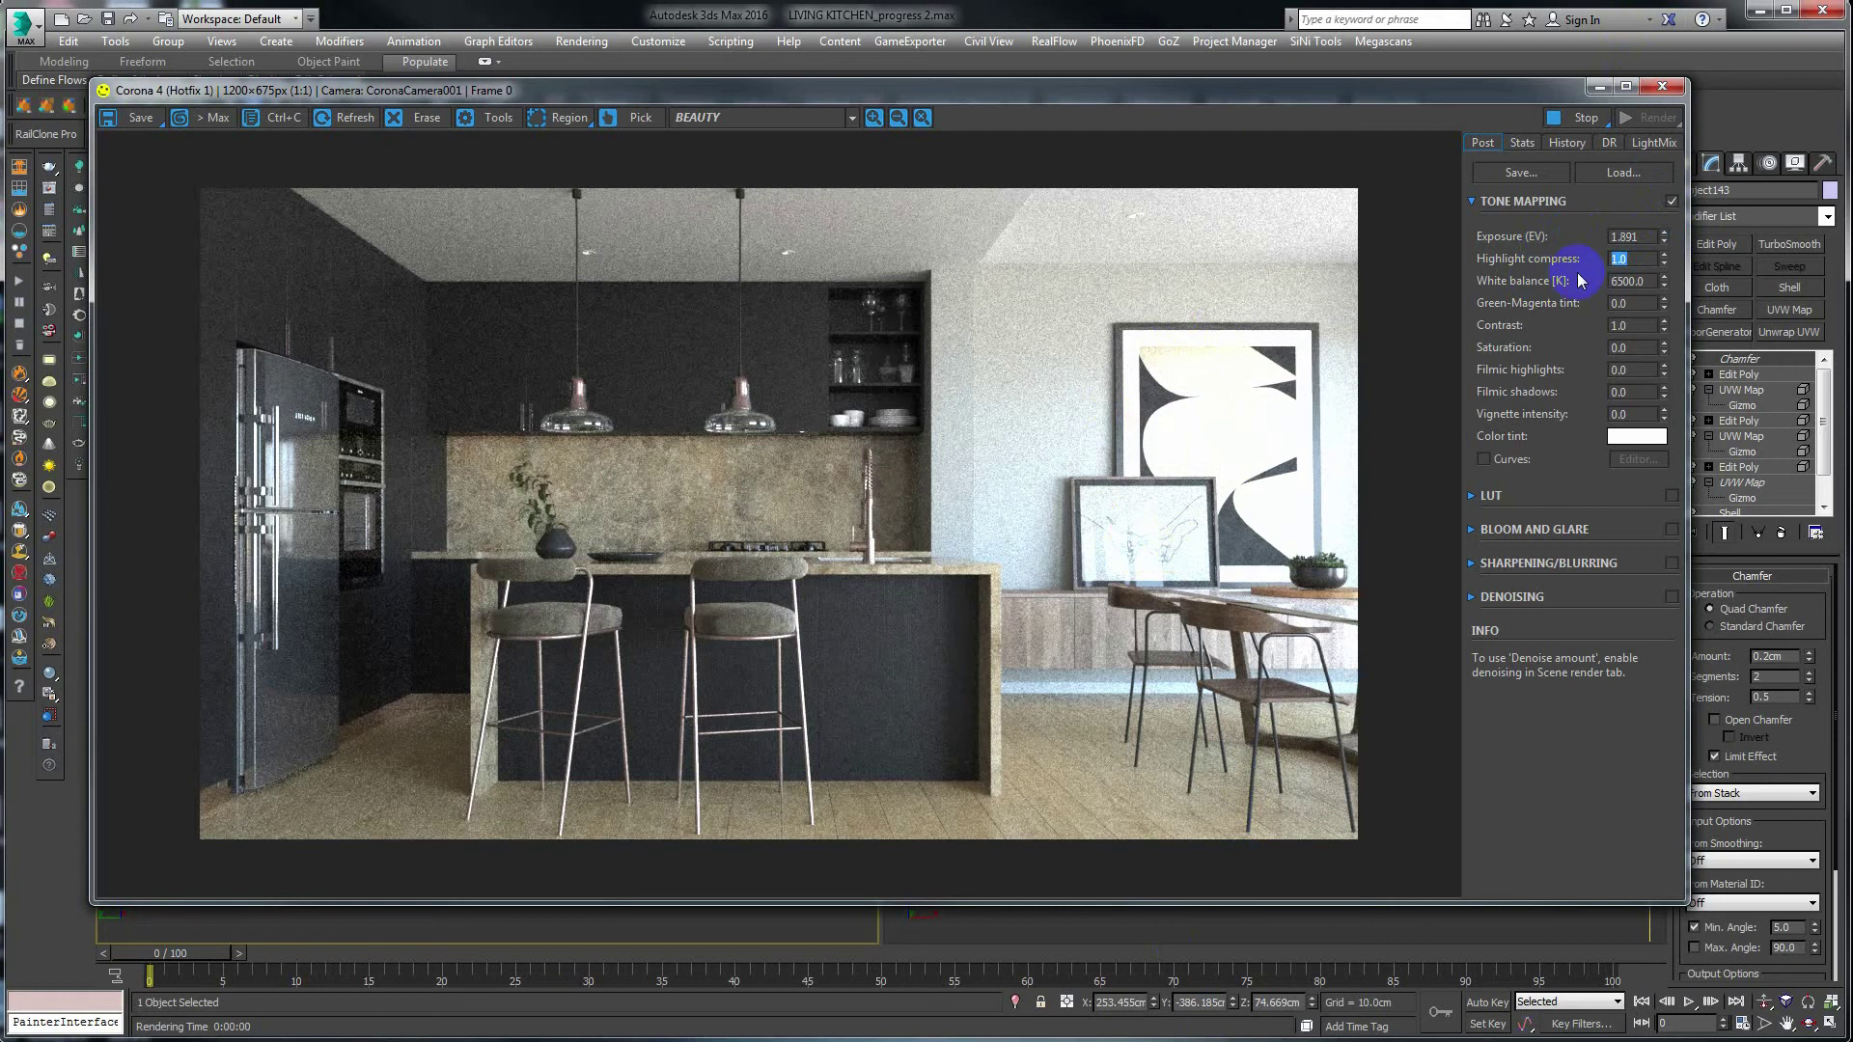
pyautogui.moveTo(1664, 259); pyautogui.dragTo(1654, 183)
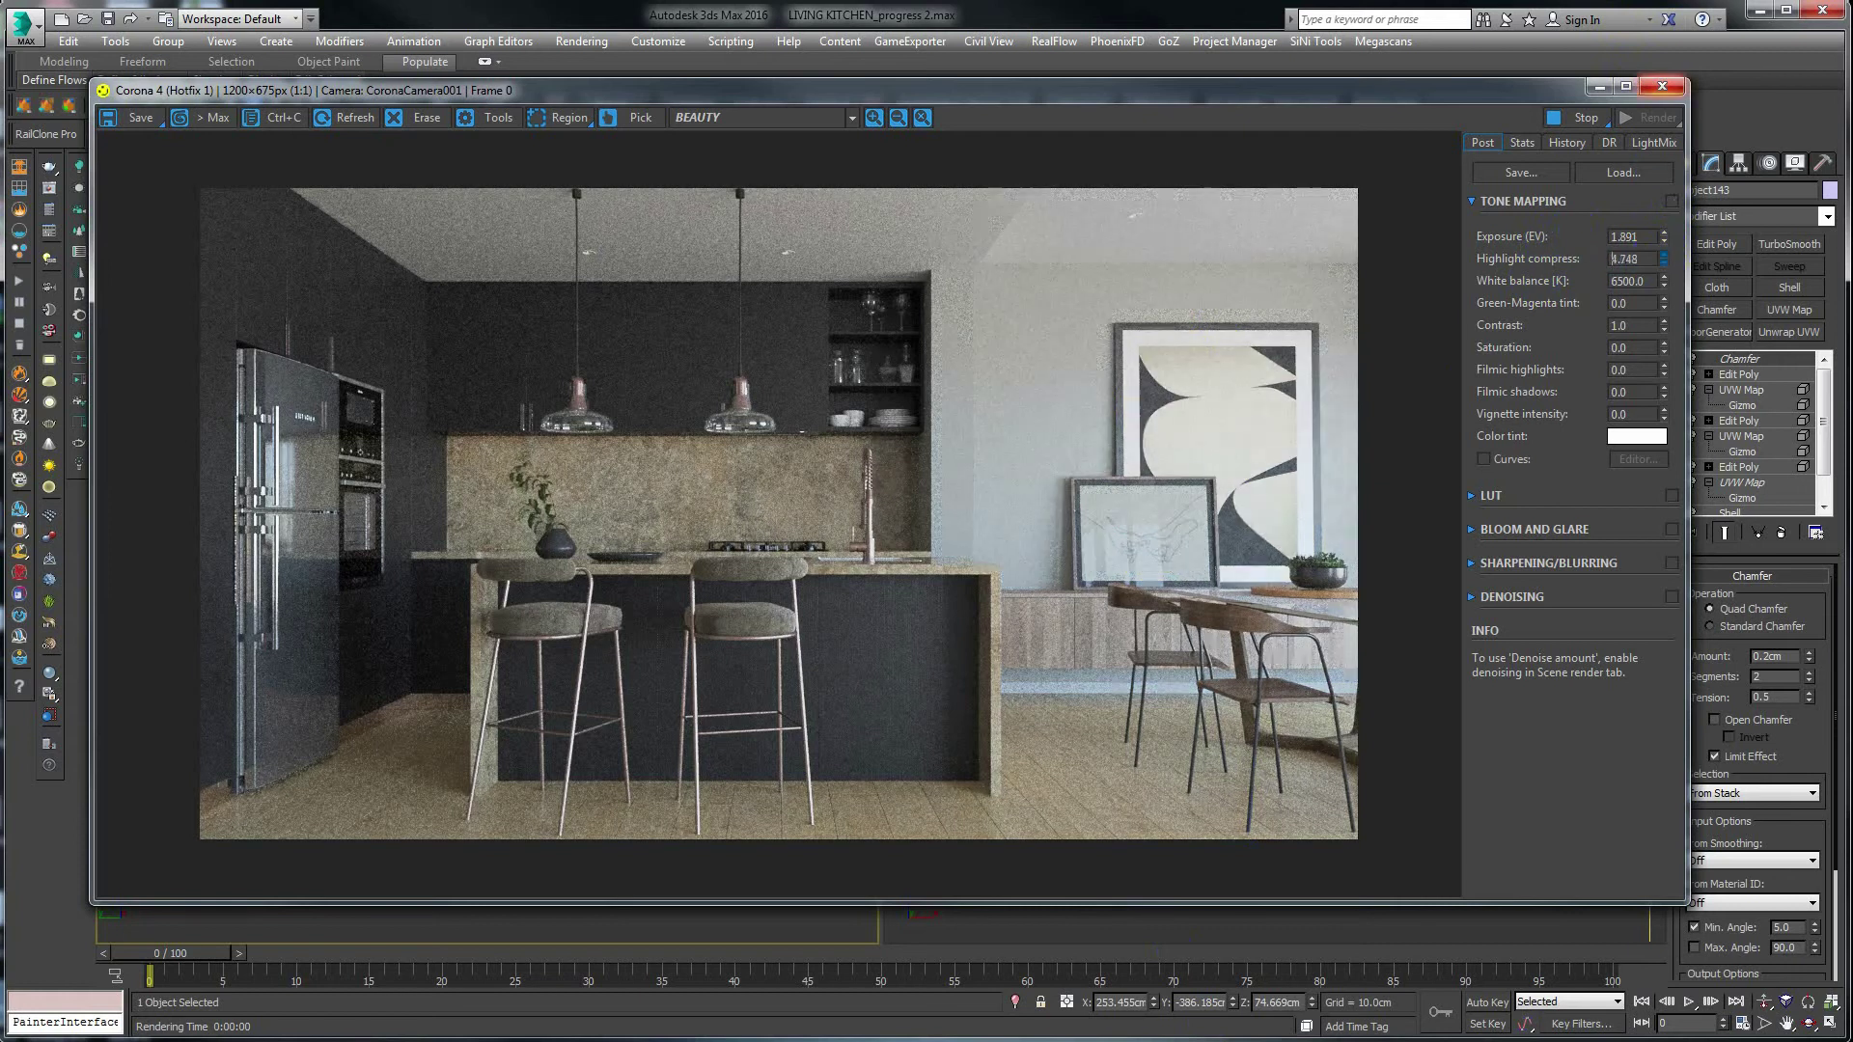
pyautogui.moveTo(1650, 610)
pyautogui.mouseDown()
pyautogui.moveTo(1619, 604)
pyautogui.moveTo(1600, 732)
pyautogui.moveTo(1584, 579)
pyautogui.moveTo(1572, 691)
pyautogui.moveTo(1587, 442)
pyautogui.moveTo(1597, 1033)
pyautogui.moveTo(1613, 711)
pyautogui.moveTo(1602, 772)
pyautogui.mouseUp()
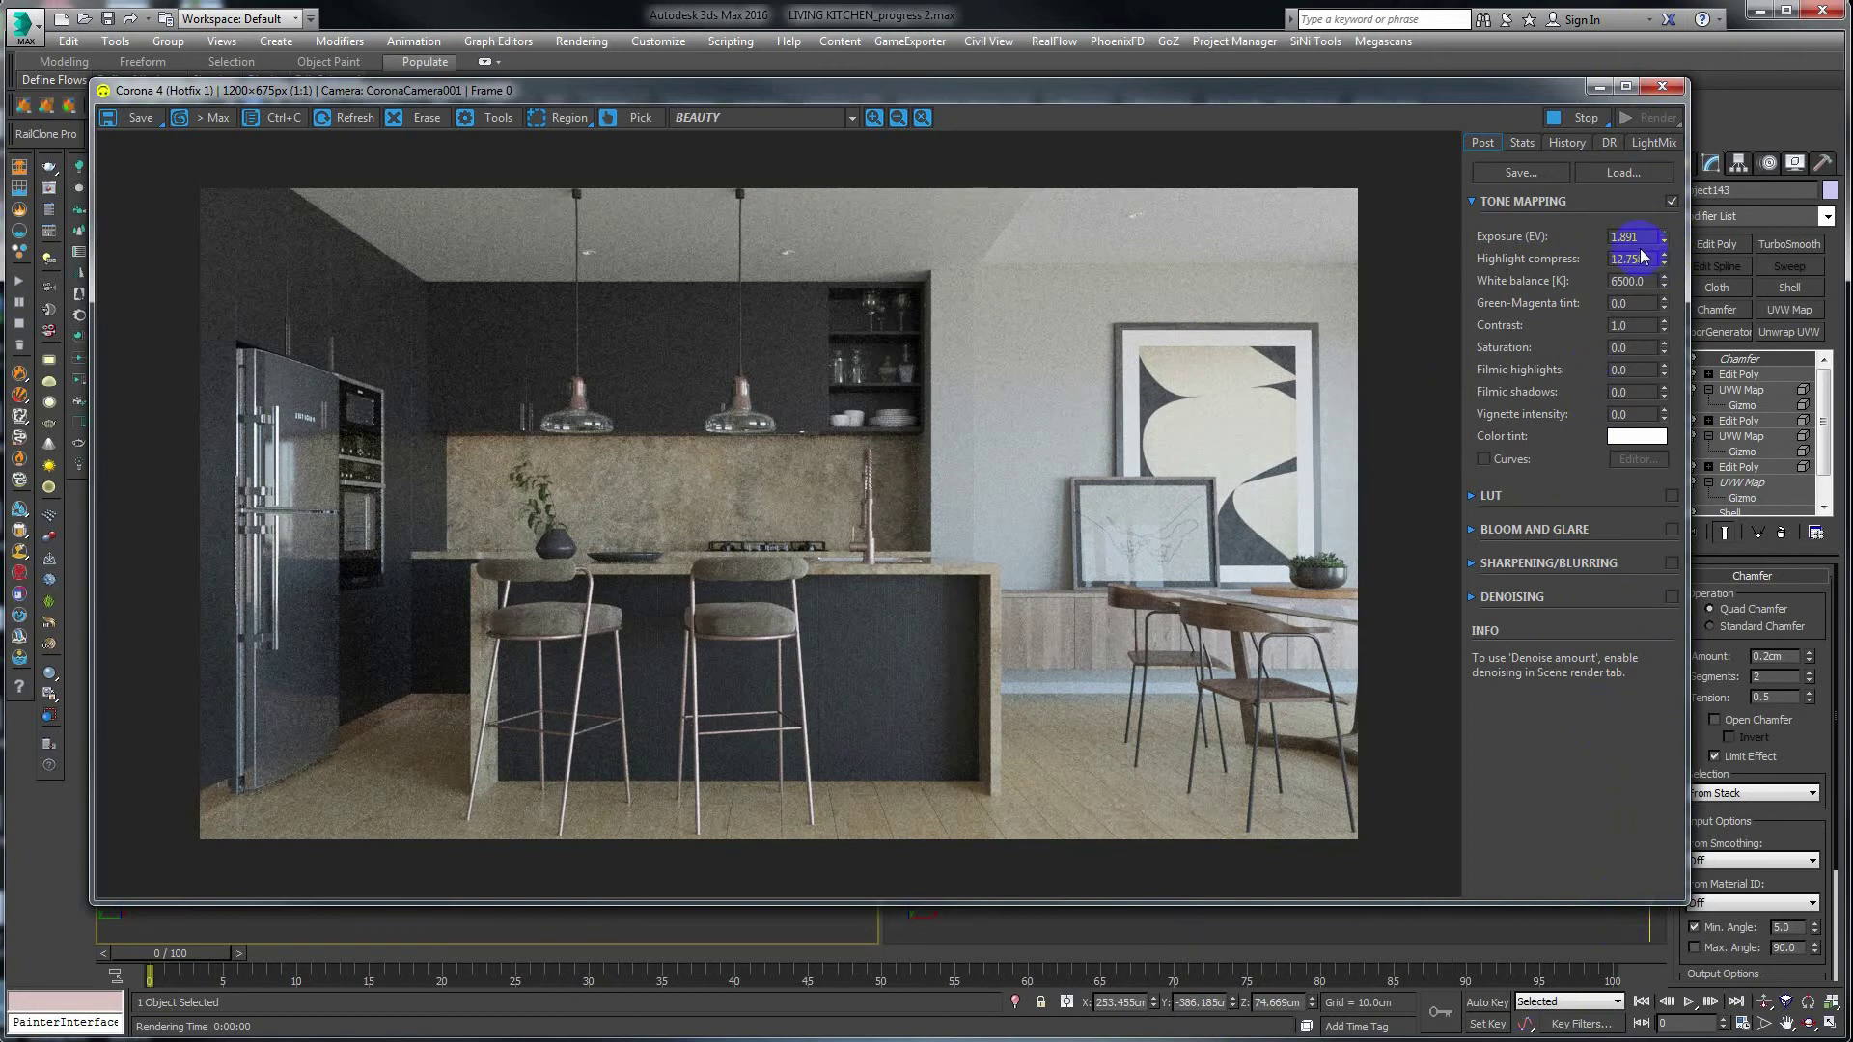
pyautogui.moveTo(1662, 235)
pyautogui.mouseDown()
pyautogui.moveTo(1648, 153)
pyautogui.moveTo(1659, 213)
pyautogui.mouseUp()
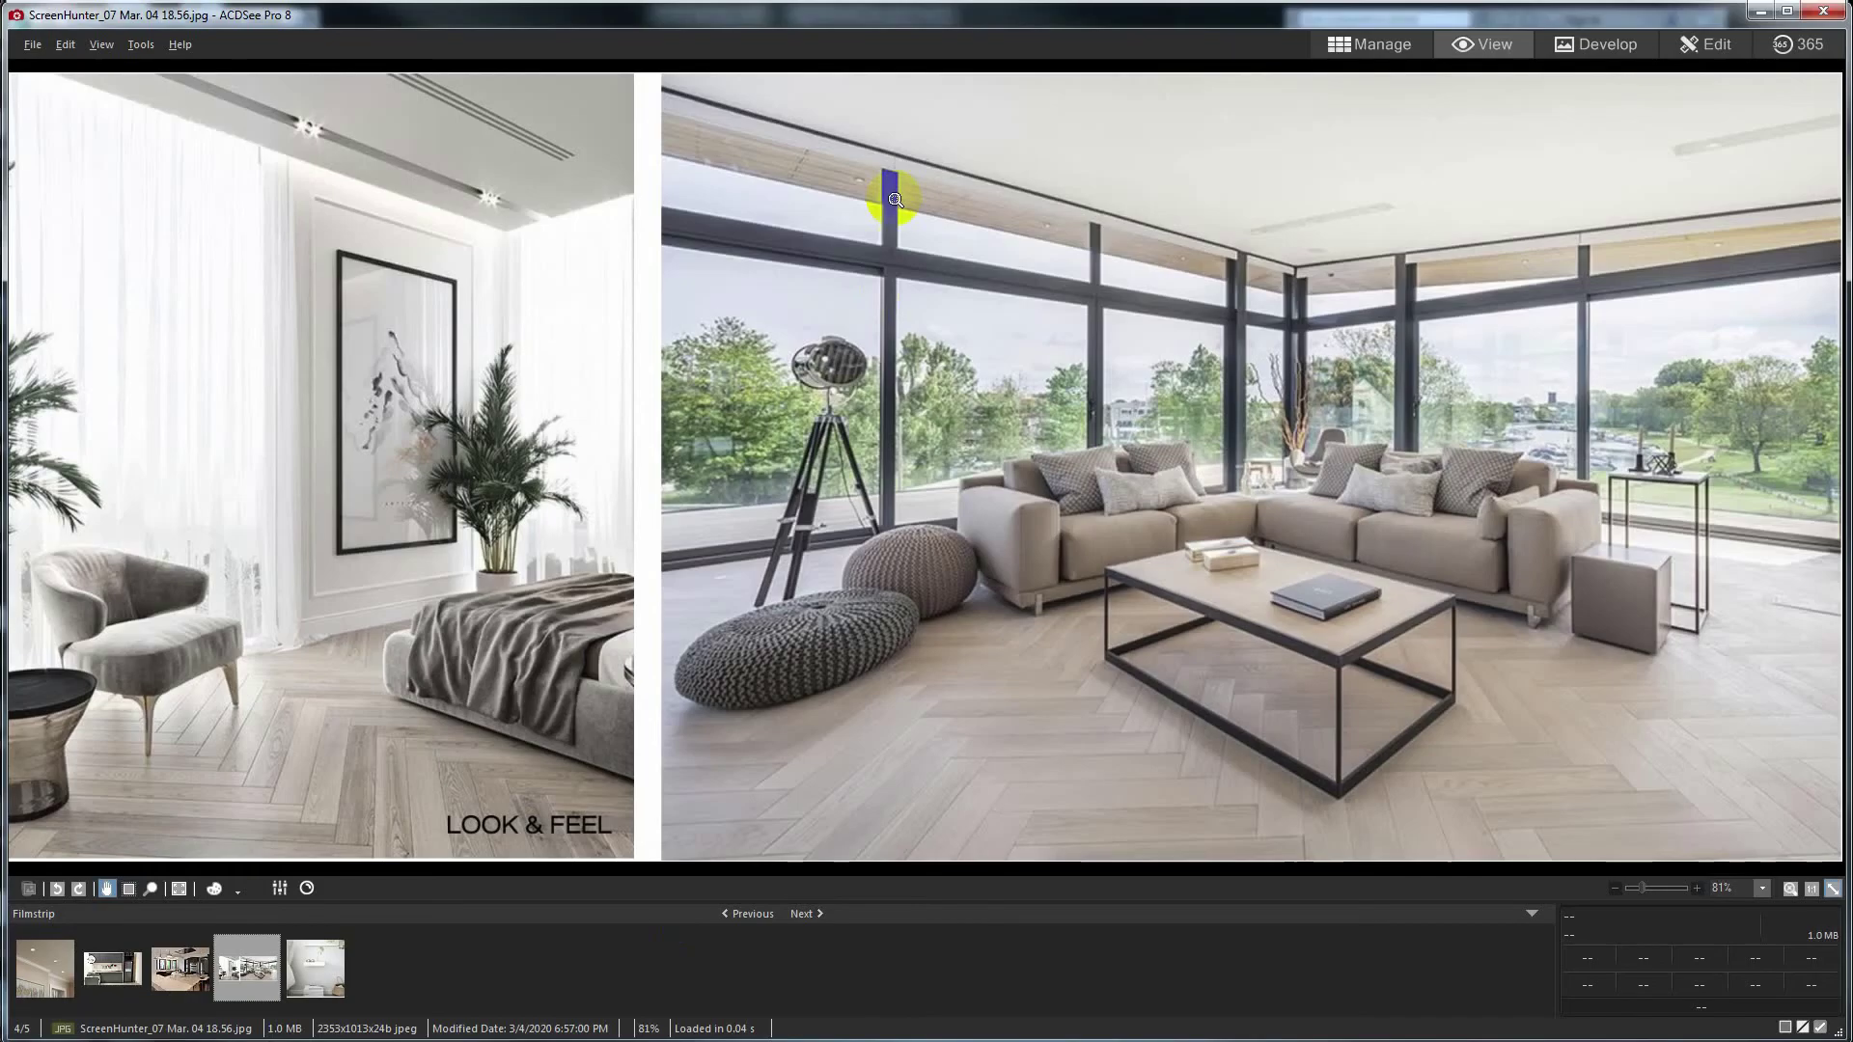
# Restore the ACDSee viewer, zoom the living-room photo to 100% and enlarge the window.
pyautogui.click(1784, 11)
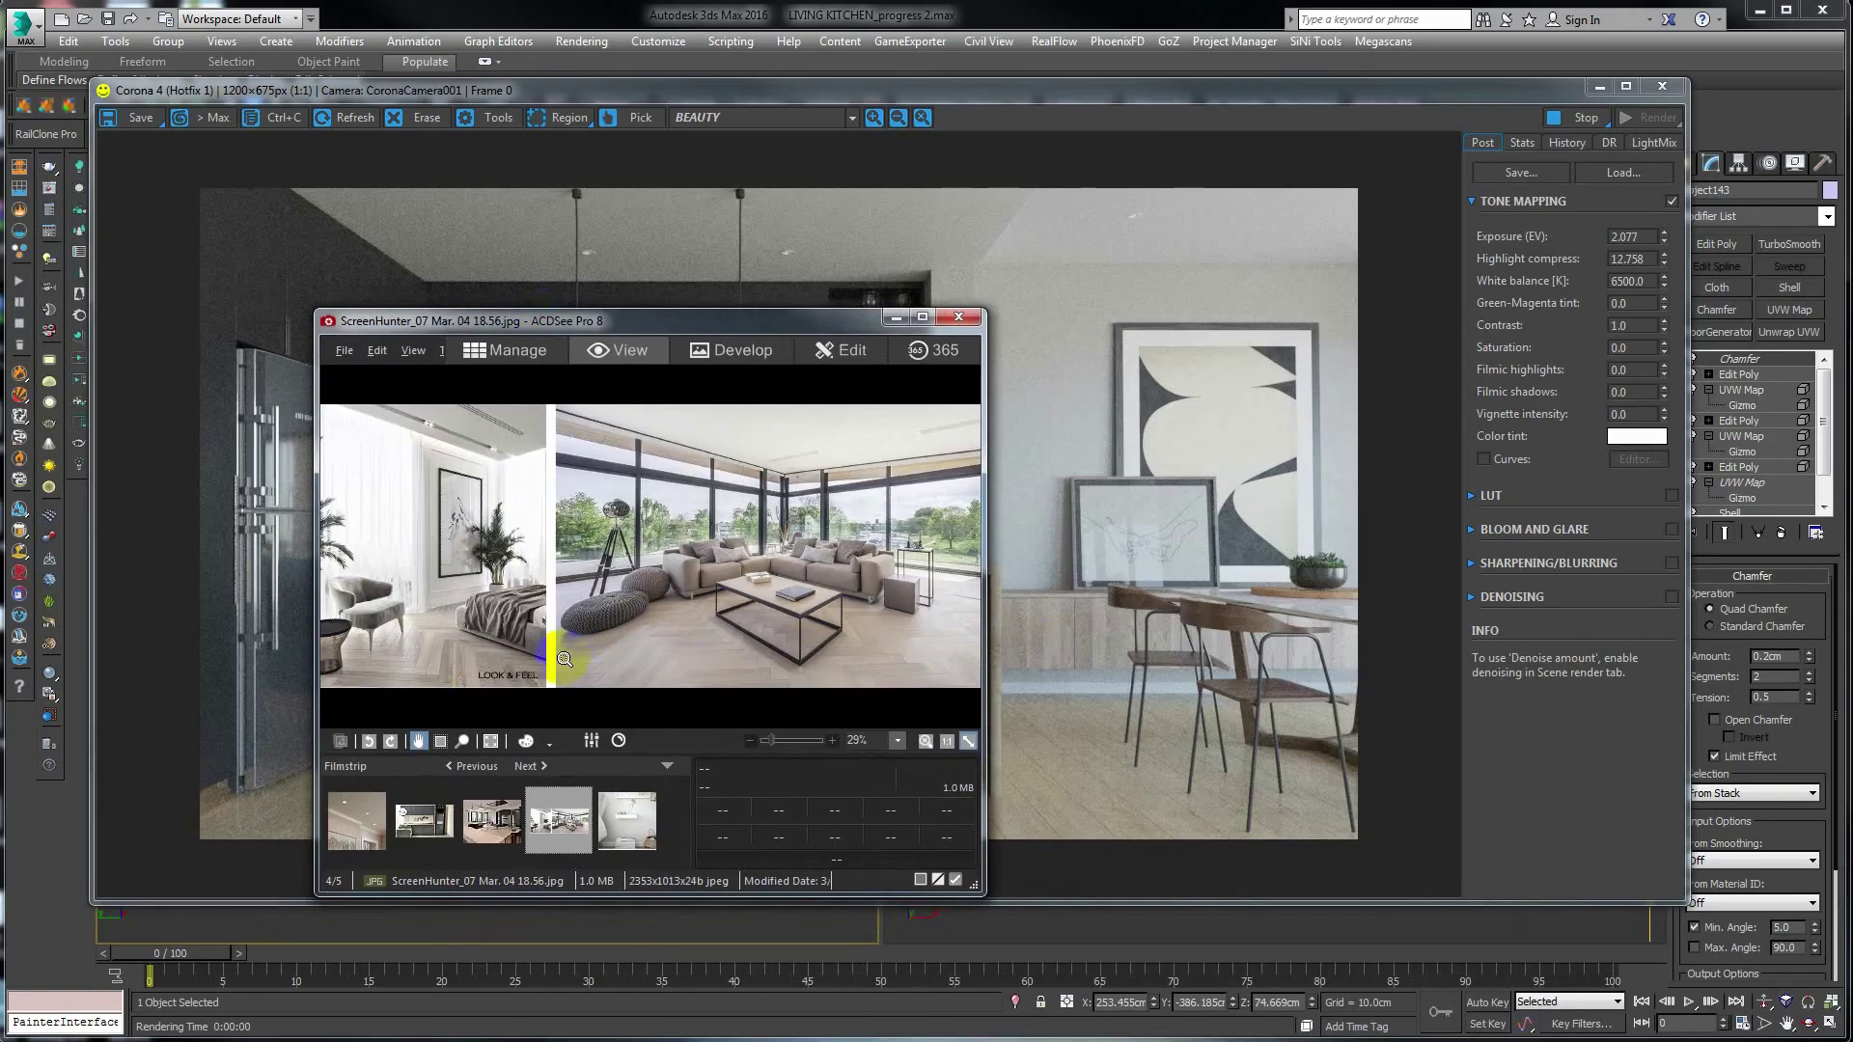
pyautogui.click(695, 643)
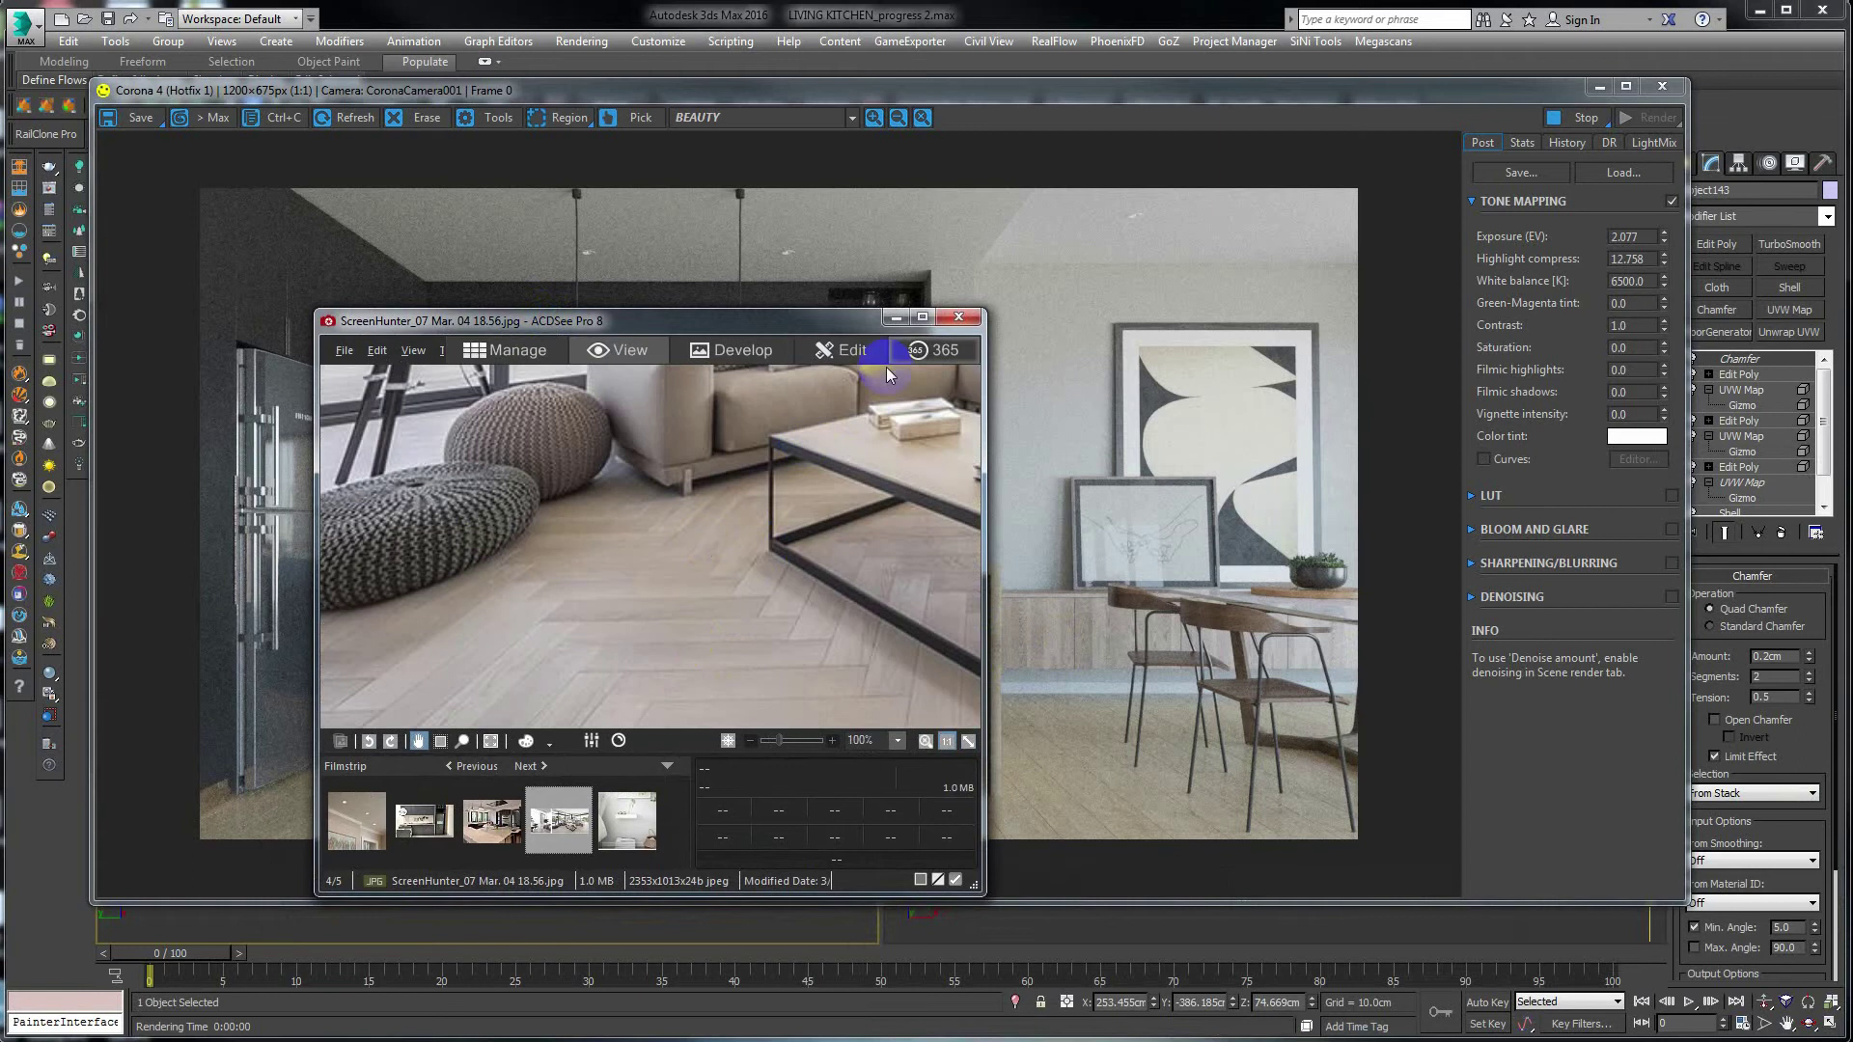
pyautogui.moveTo(986, 489); pyautogui.dragTo(1618, 489)
pyautogui.moveTo(877, 311); pyautogui.dragTo(910, 125)
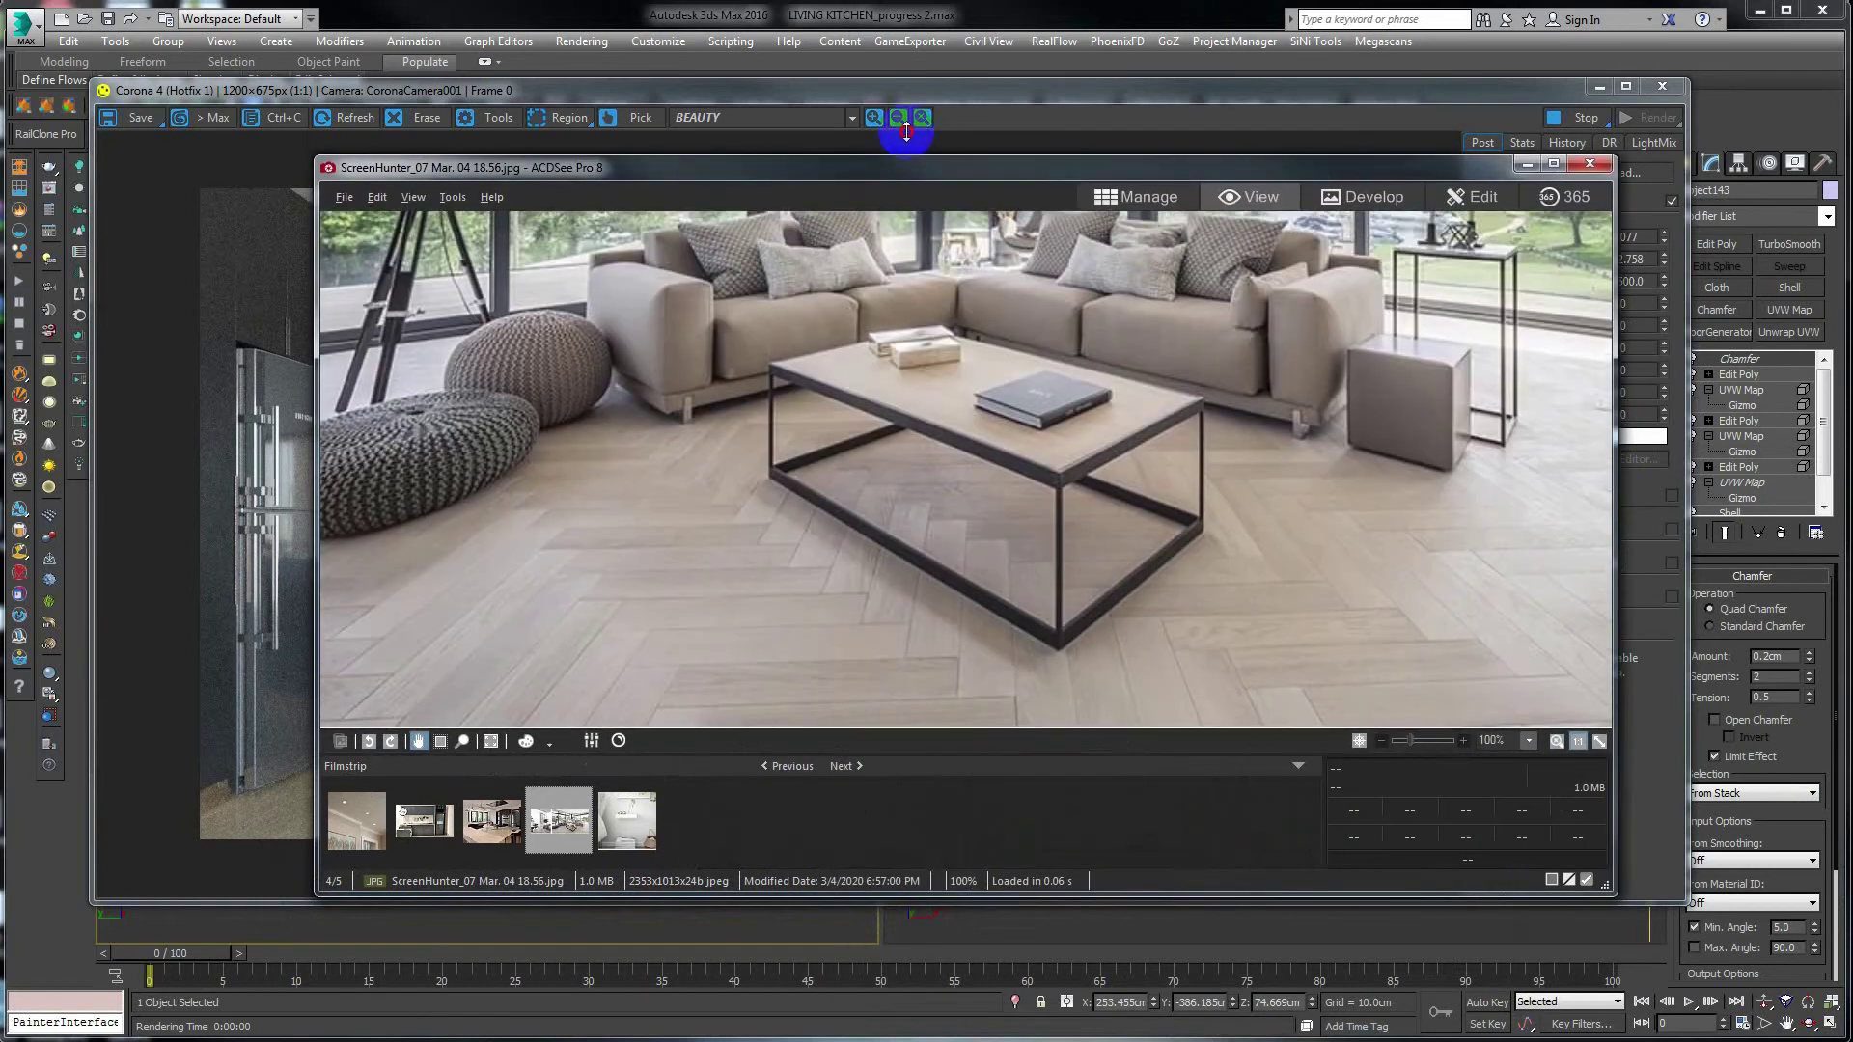
# Pan across the living-room photo's sofa, bed, windows and floor, then minimize the viewer.
pyautogui.moveTo(733, 376); pyautogui.dragTo(744, 414)
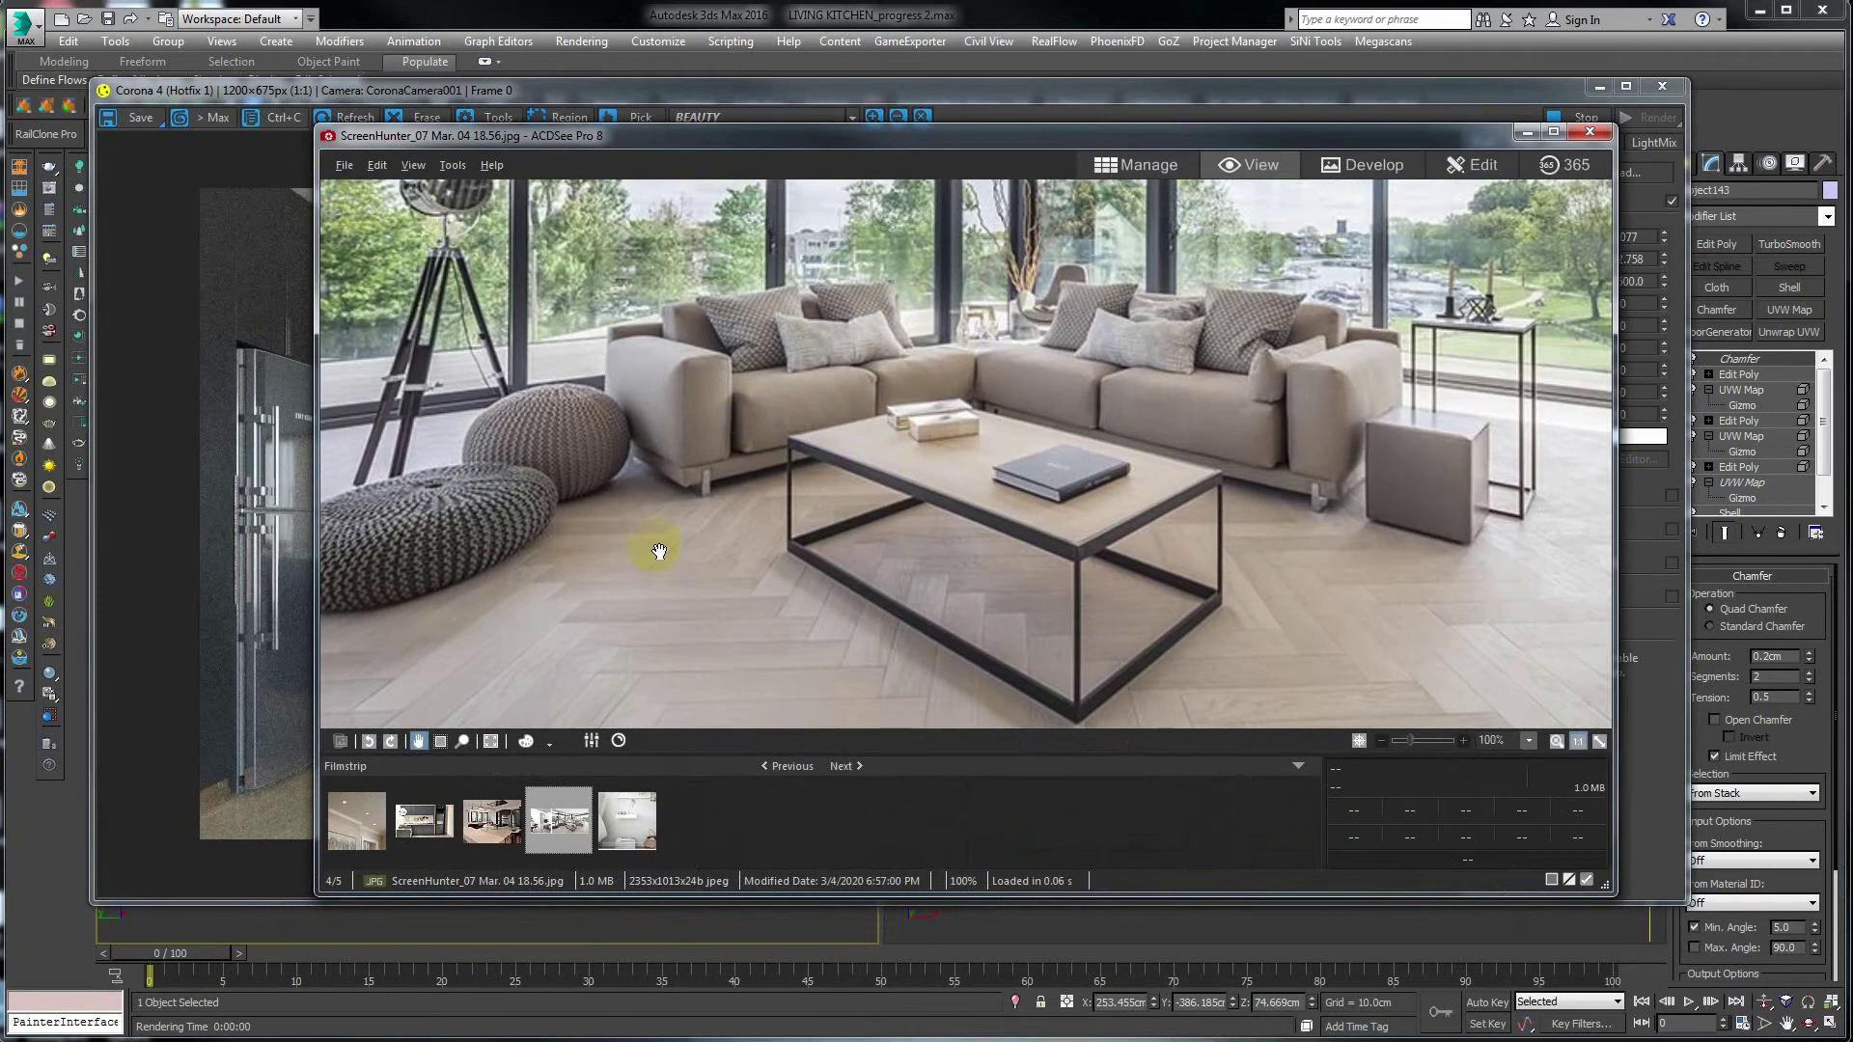
pyautogui.moveTo(653, 512); pyautogui.dragTo(619, 484)
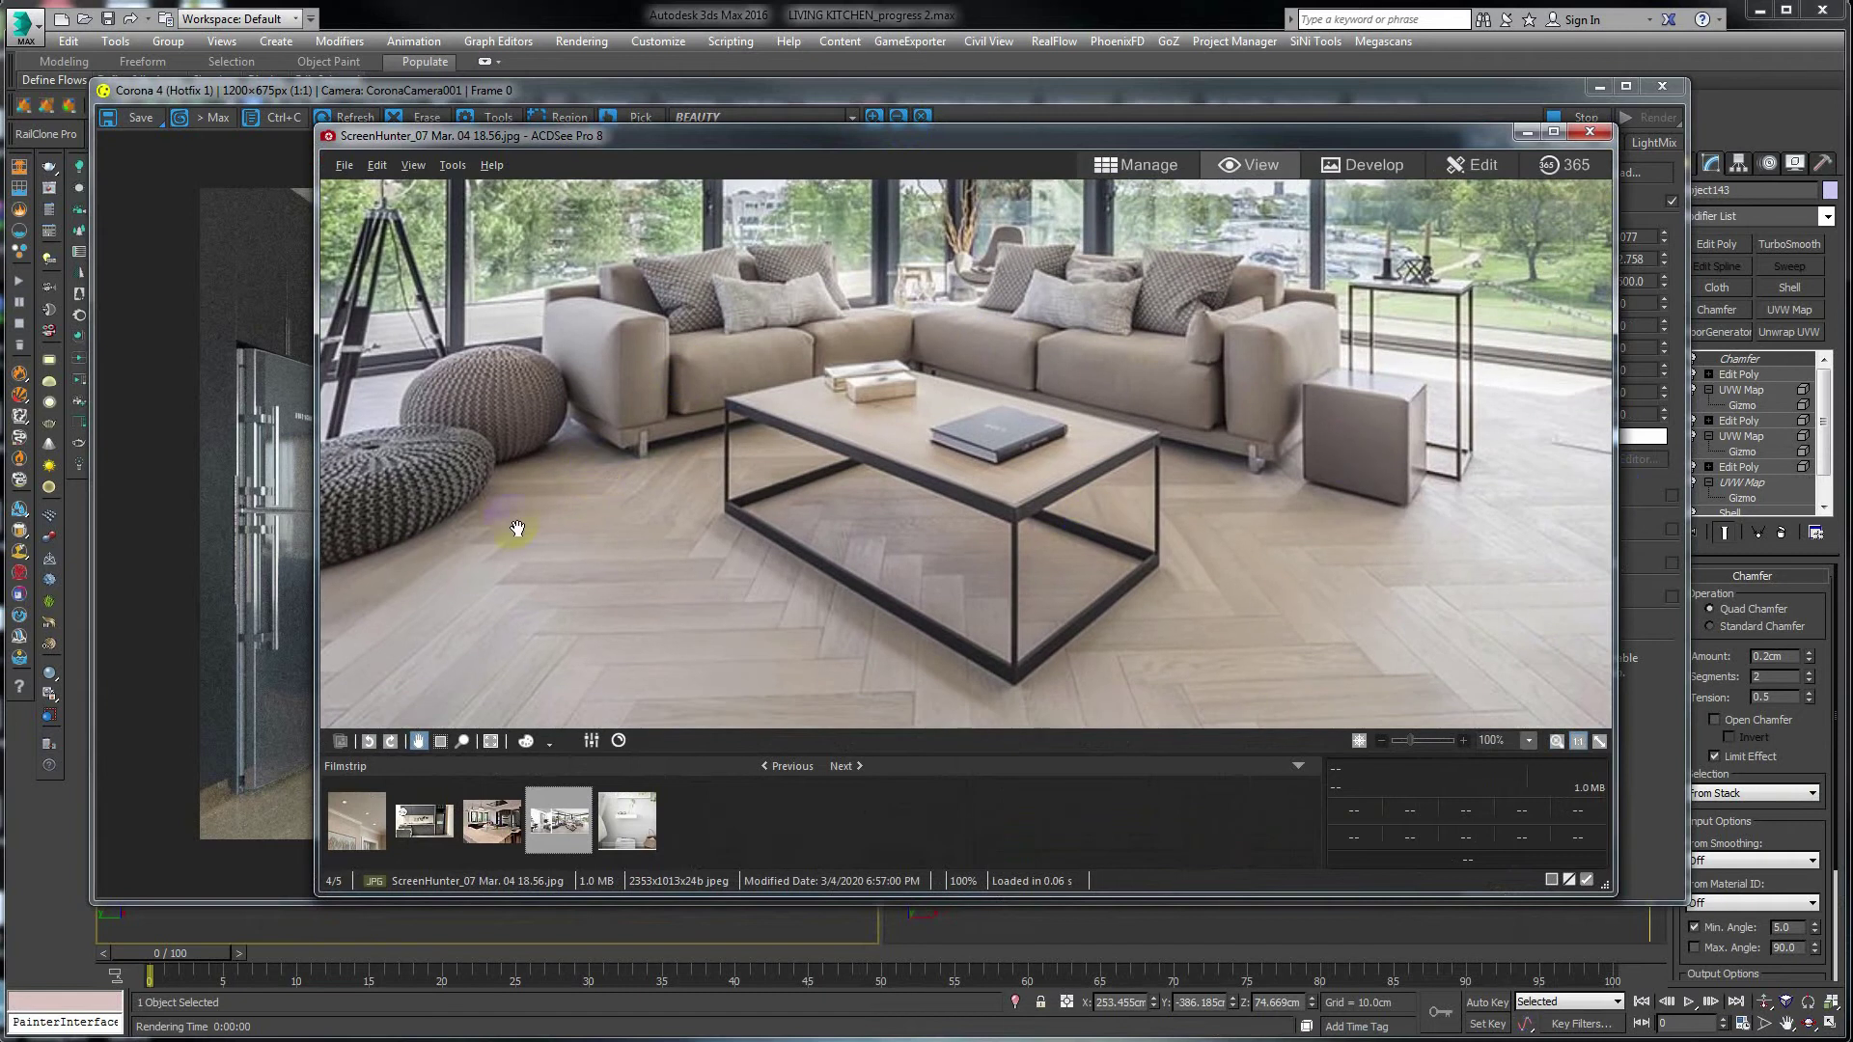
pyautogui.moveTo(873, 380); pyautogui.dragTo(754, 388)
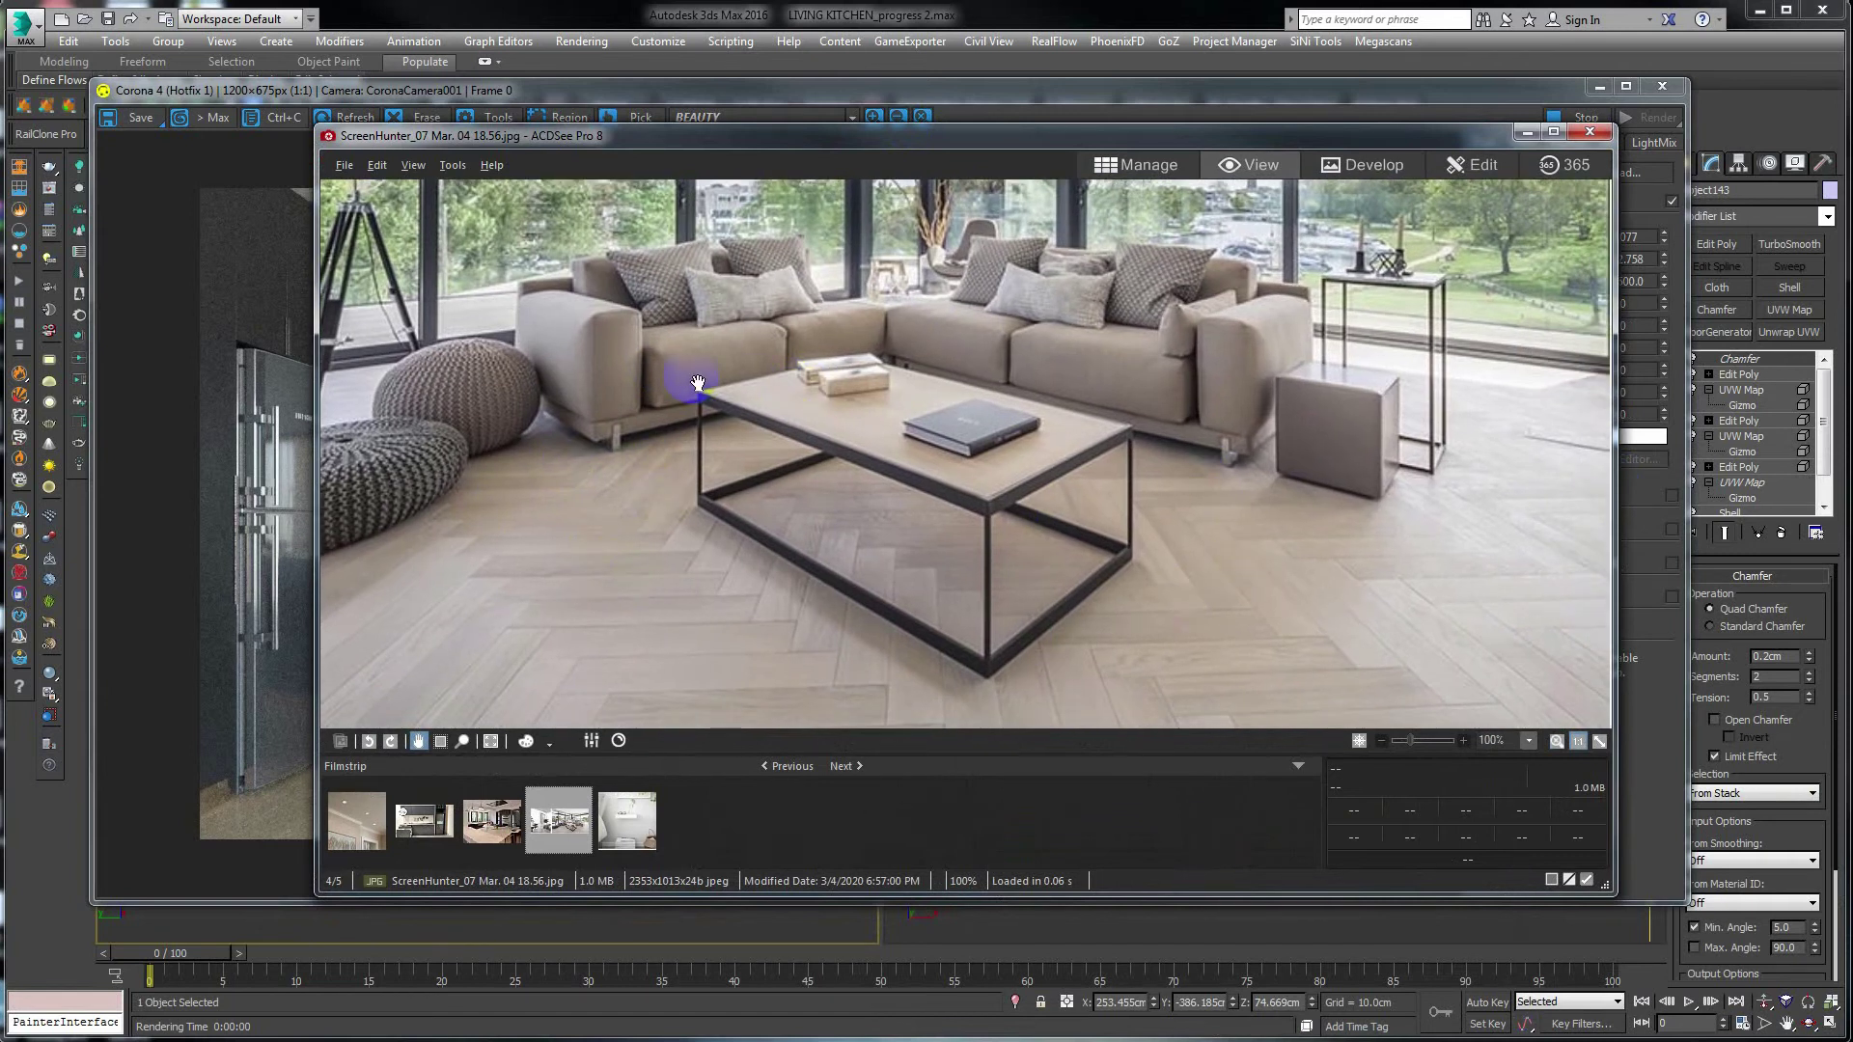
pyautogui.moveTo(650, 393)
pyautogui.mouseDown()
pyautogui.moveTo(731, 426)
pyautogui.moveTo(1005, 405)
pyautogui.mouseUp()
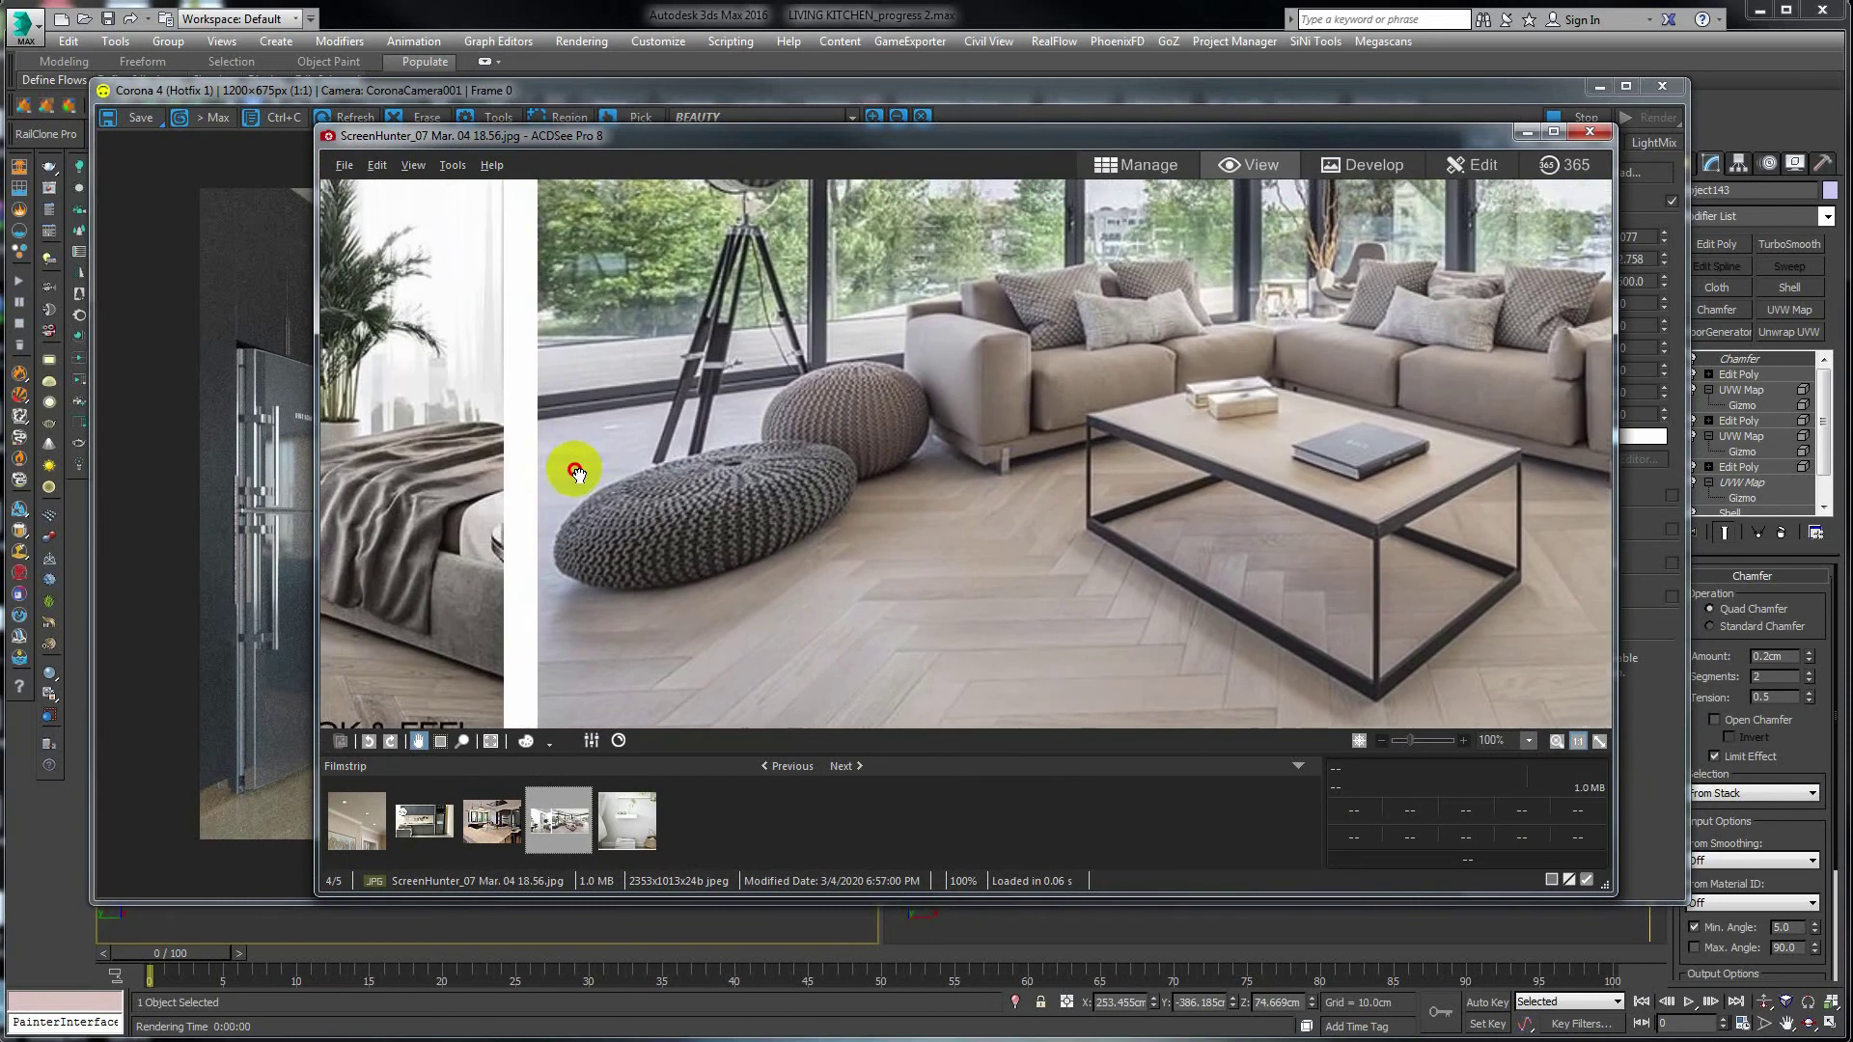
pyautogui.moveTo(575, 472); pyautogui.dragTo(627, 457)
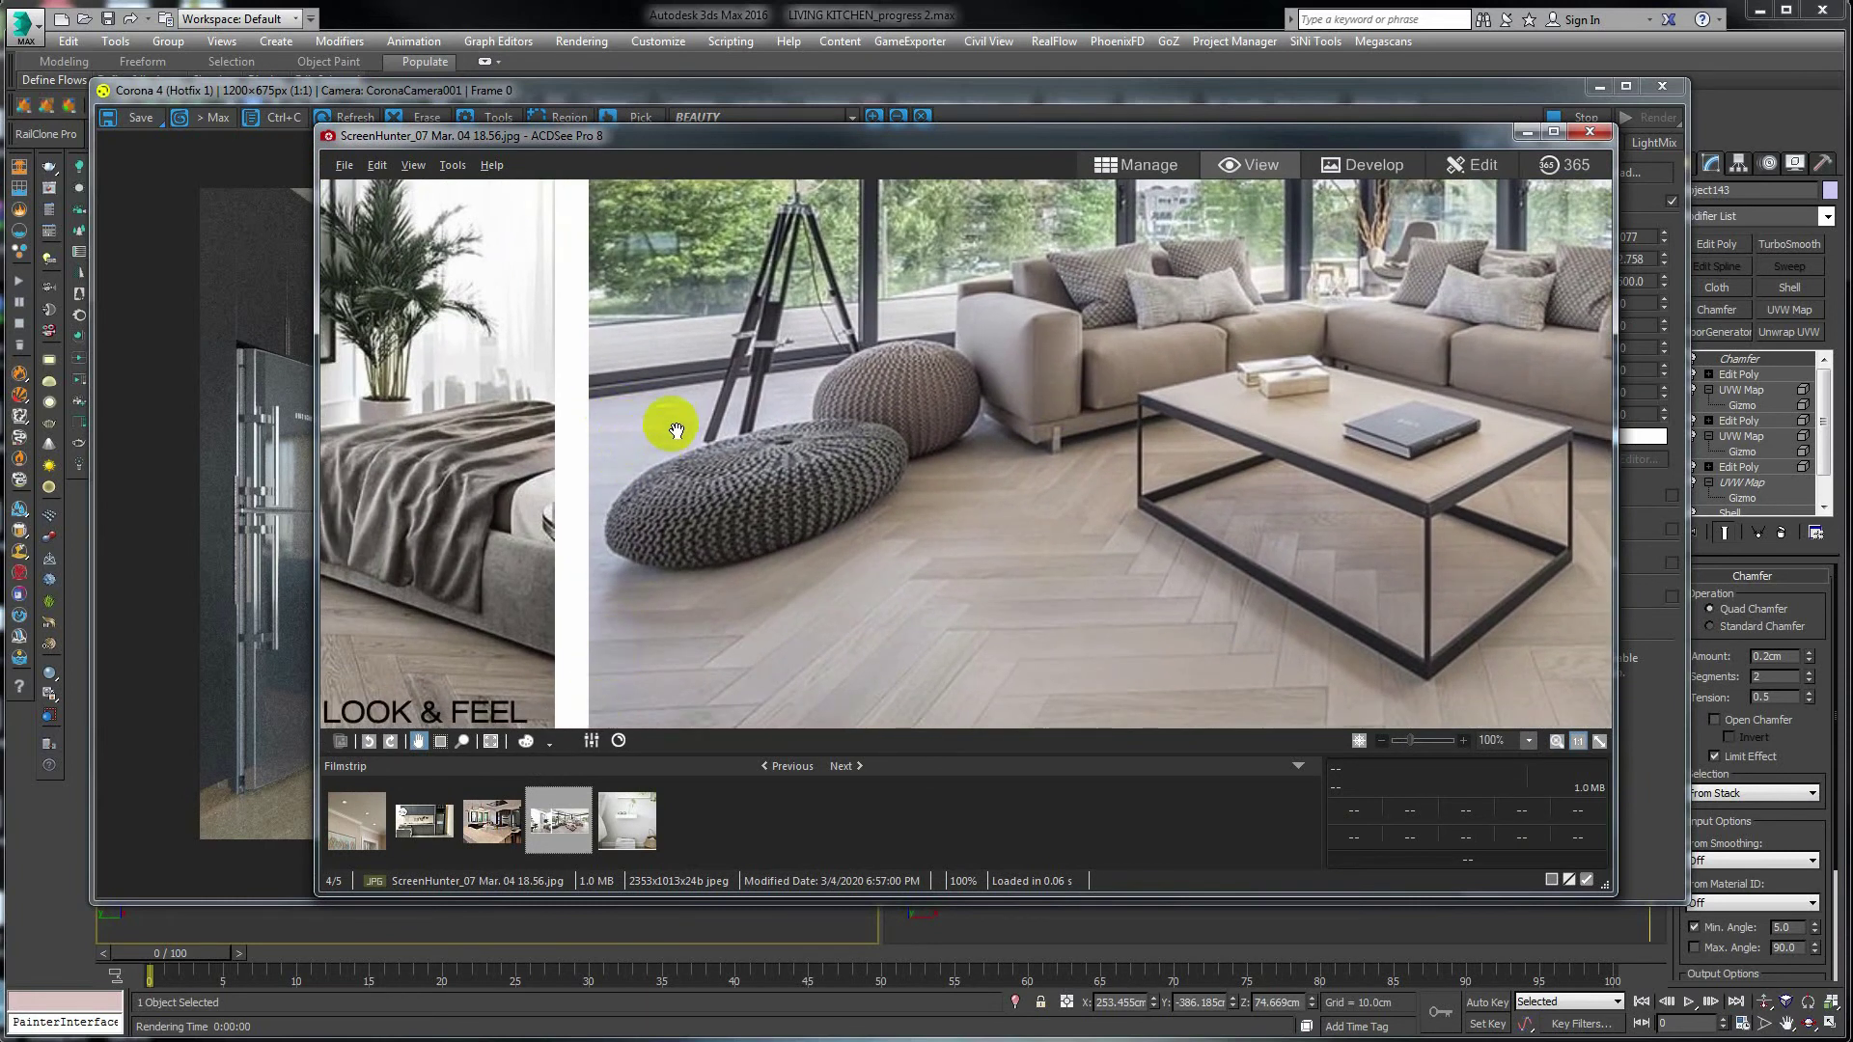
pyautogui.moveTo(675, 430)
pyautogui.mouseDown()
pyautogui.moveTo(959, 414)
pyautogui.moveTo(827, 662)
pyautogui.moveTo(724, 653)
pyautogui.moveTo(634, 608)
pyautogui.mouseUp()
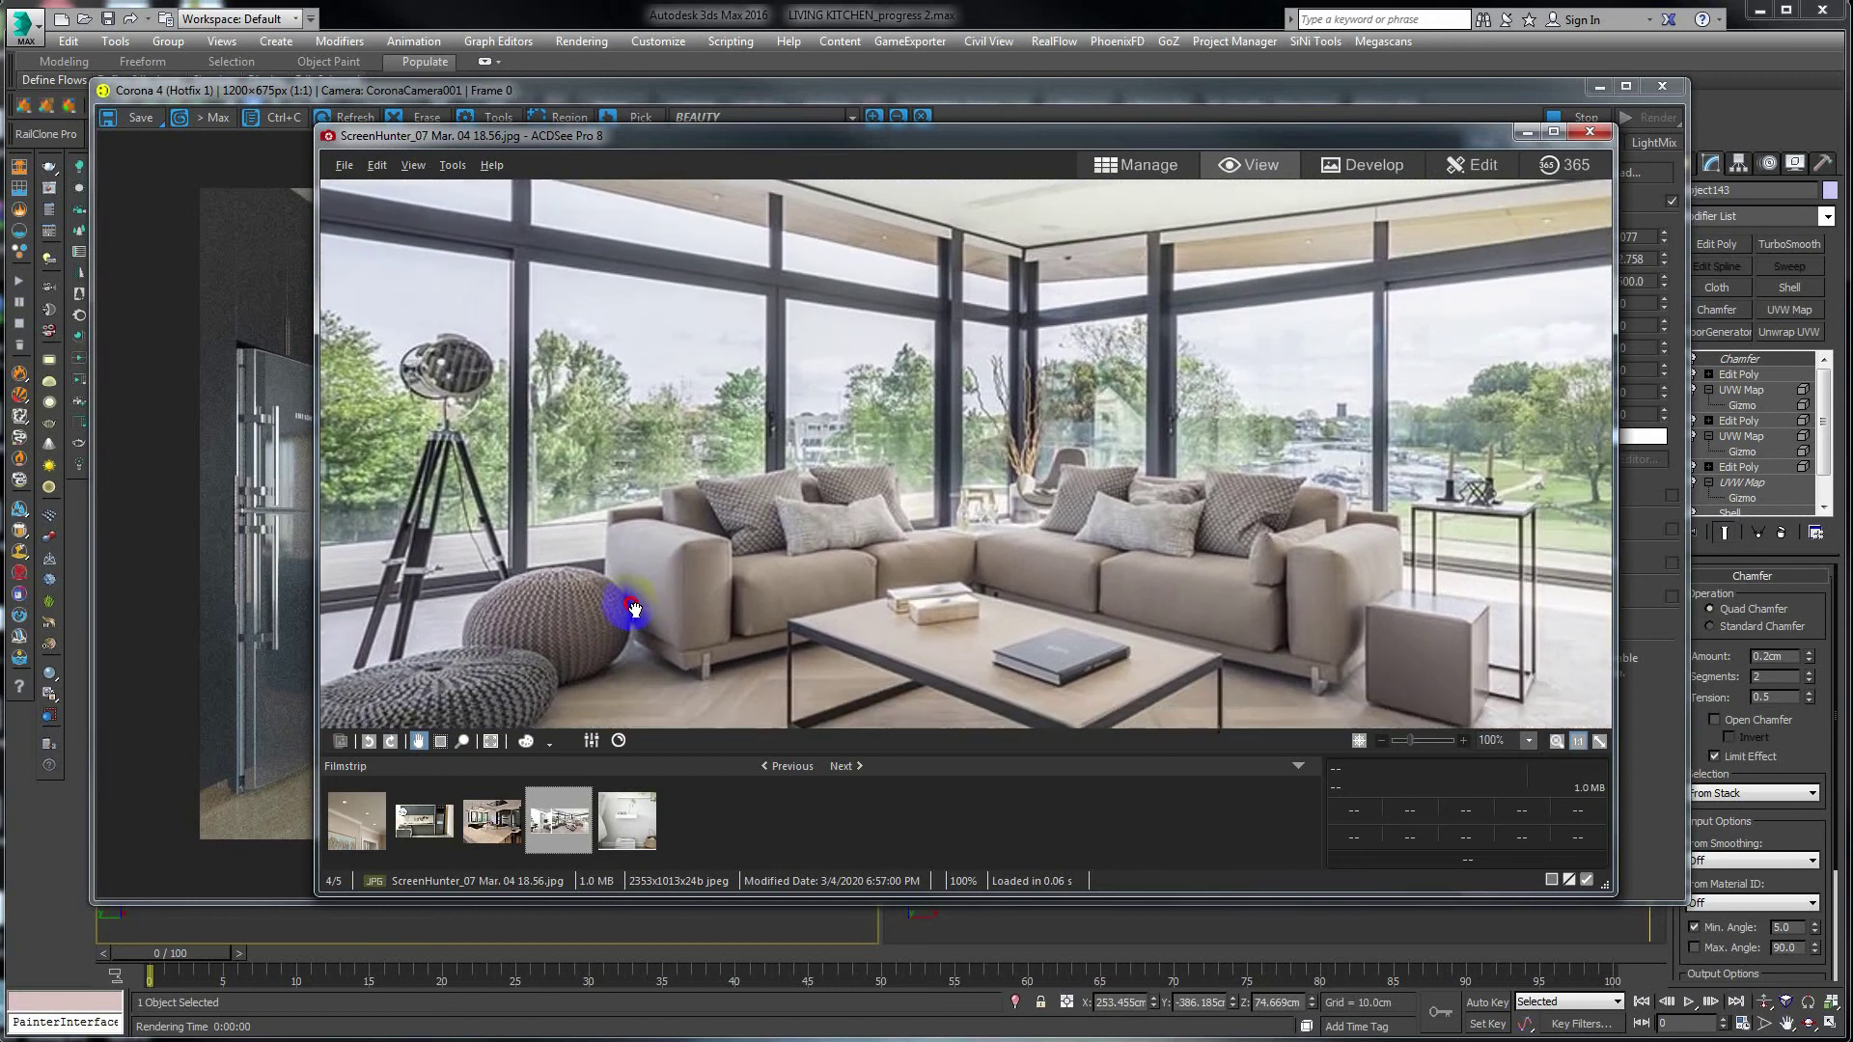
pyautogui.moveTo(877, 339); pyautogui.dragTo(809, 536)
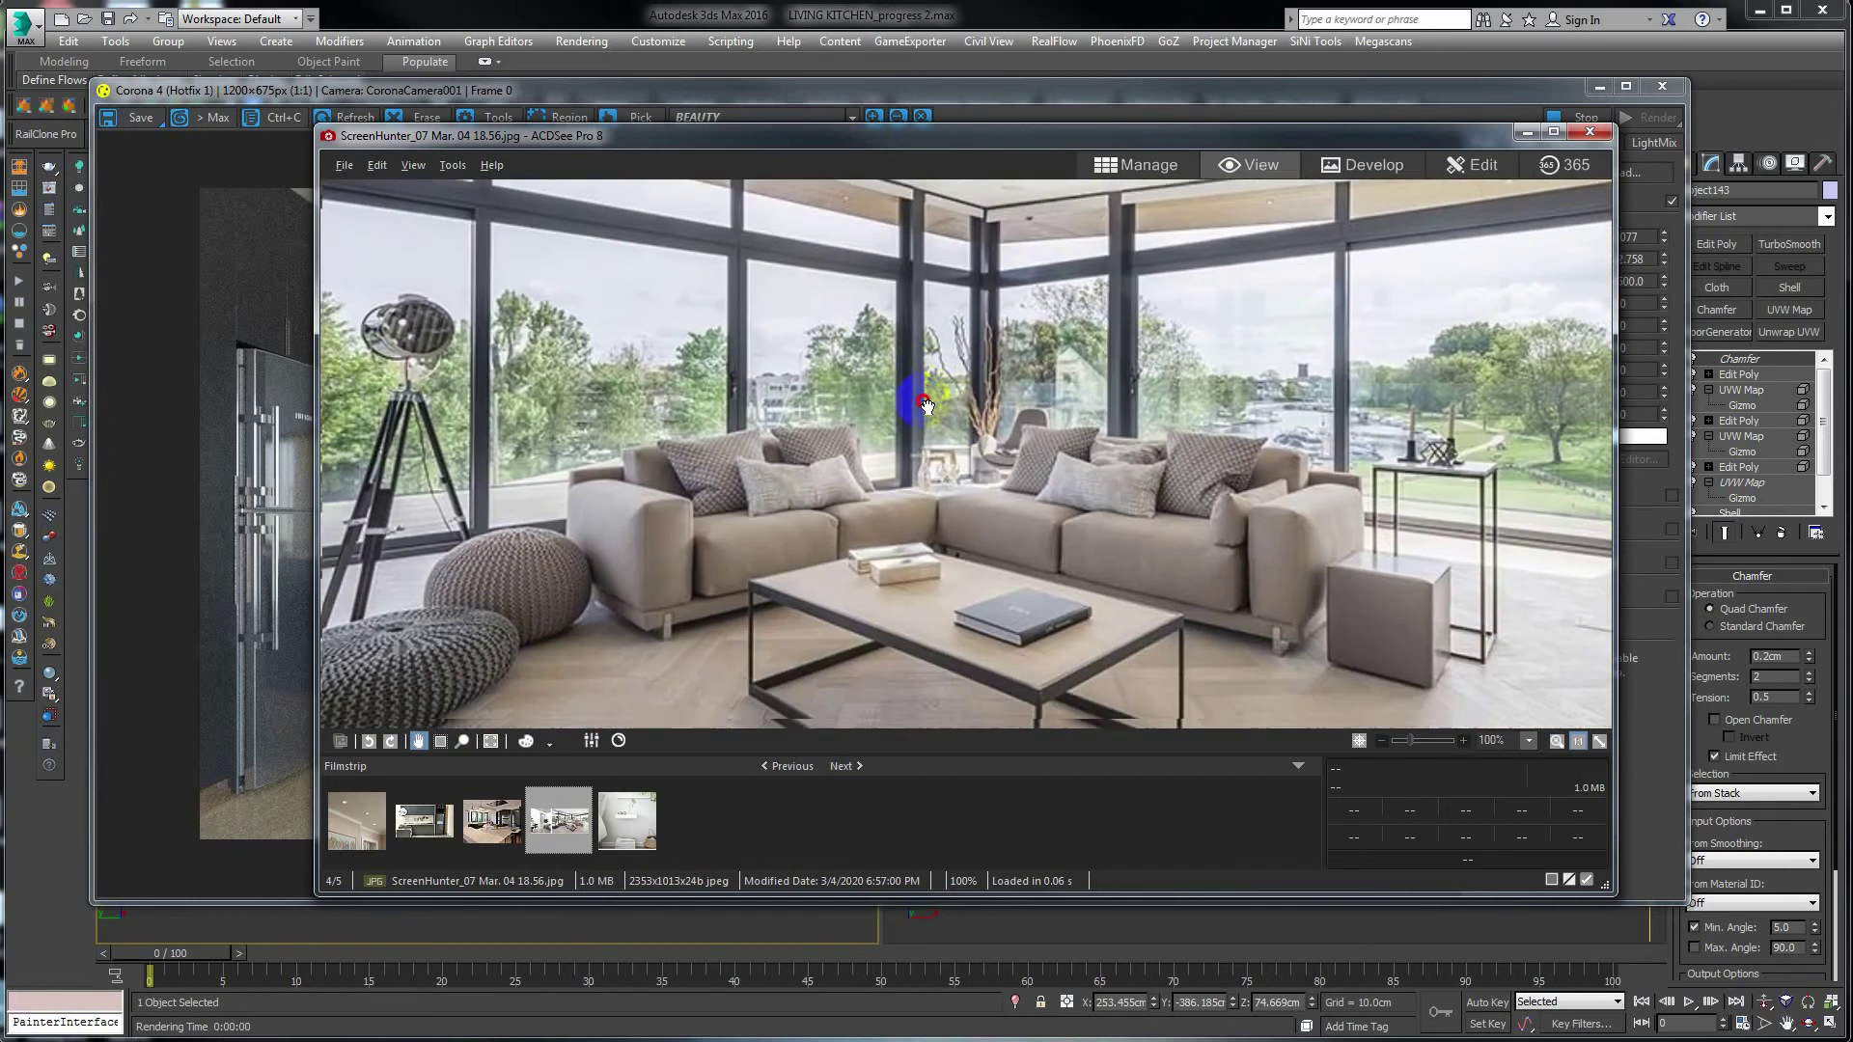
pyautogui.moveTo(765, 715); pyautogui.dragTo(798, 440)
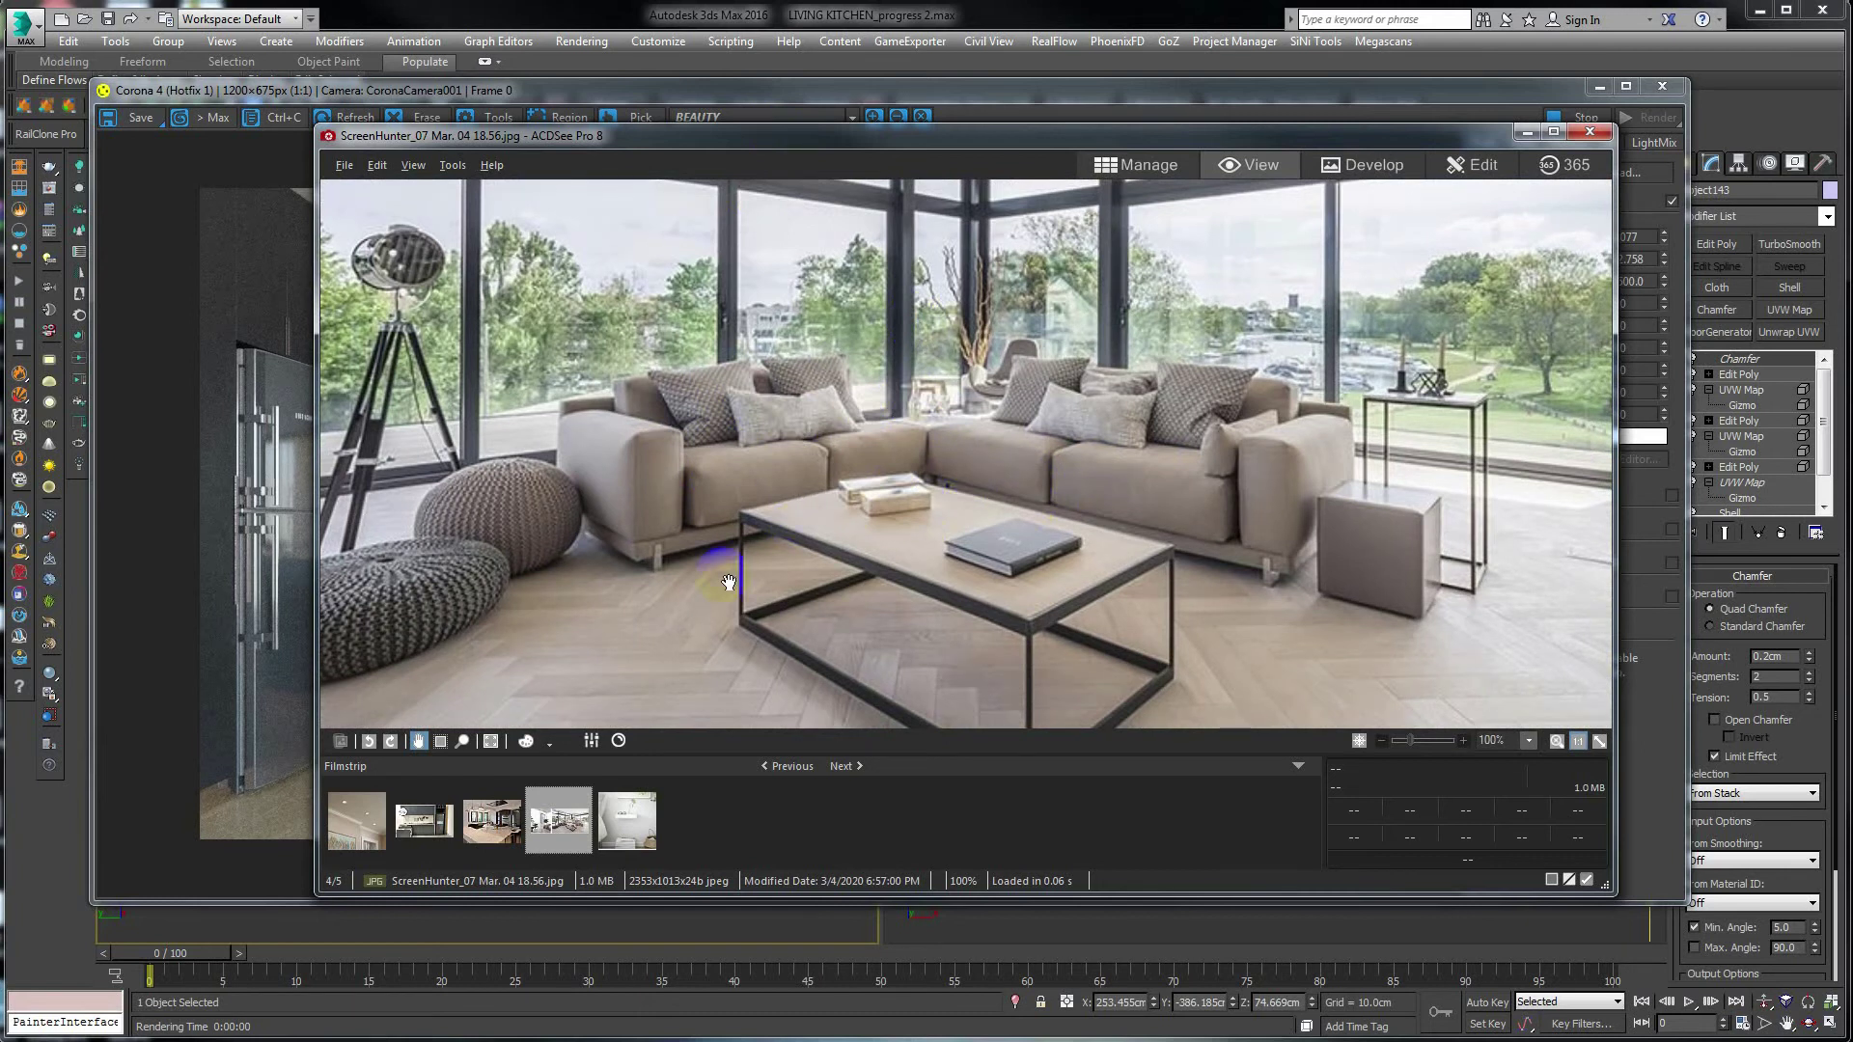
pyautogui.moveTo(728, 582); pyautogui.dragTo(695, 526)
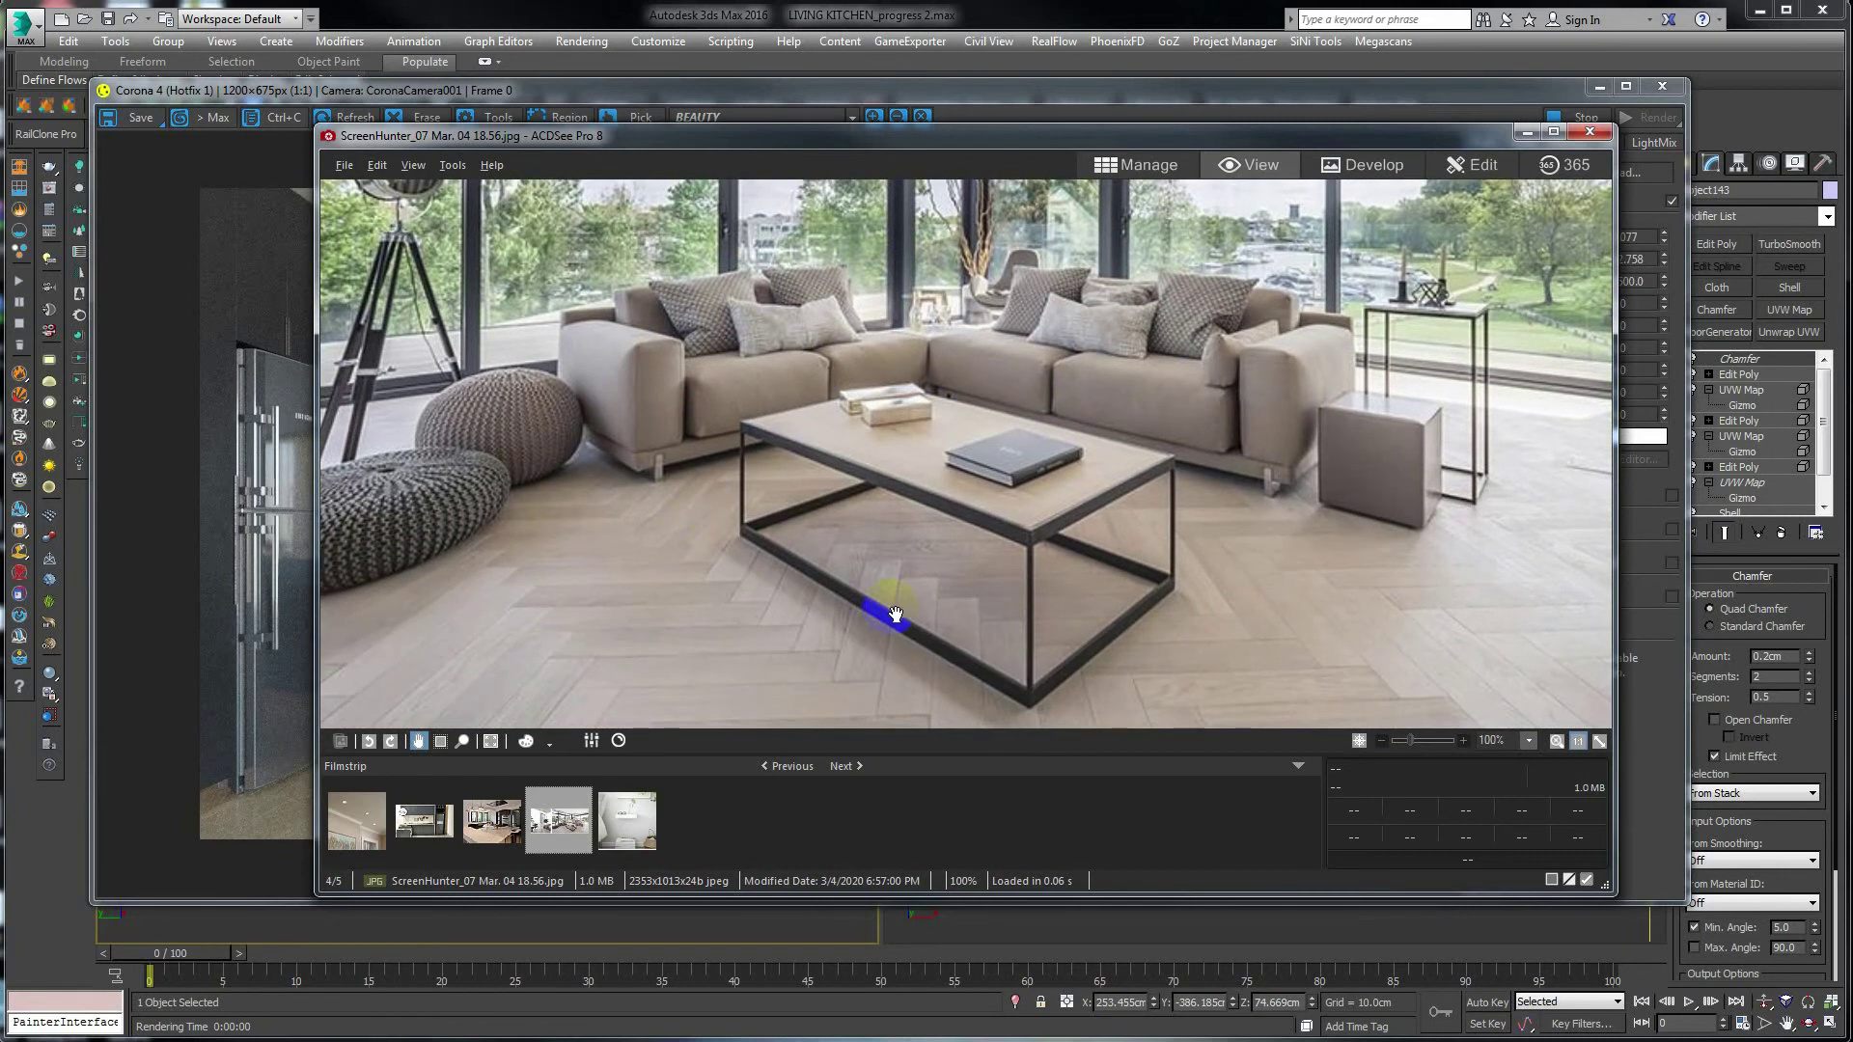
pyautogui.click(1528, 131)
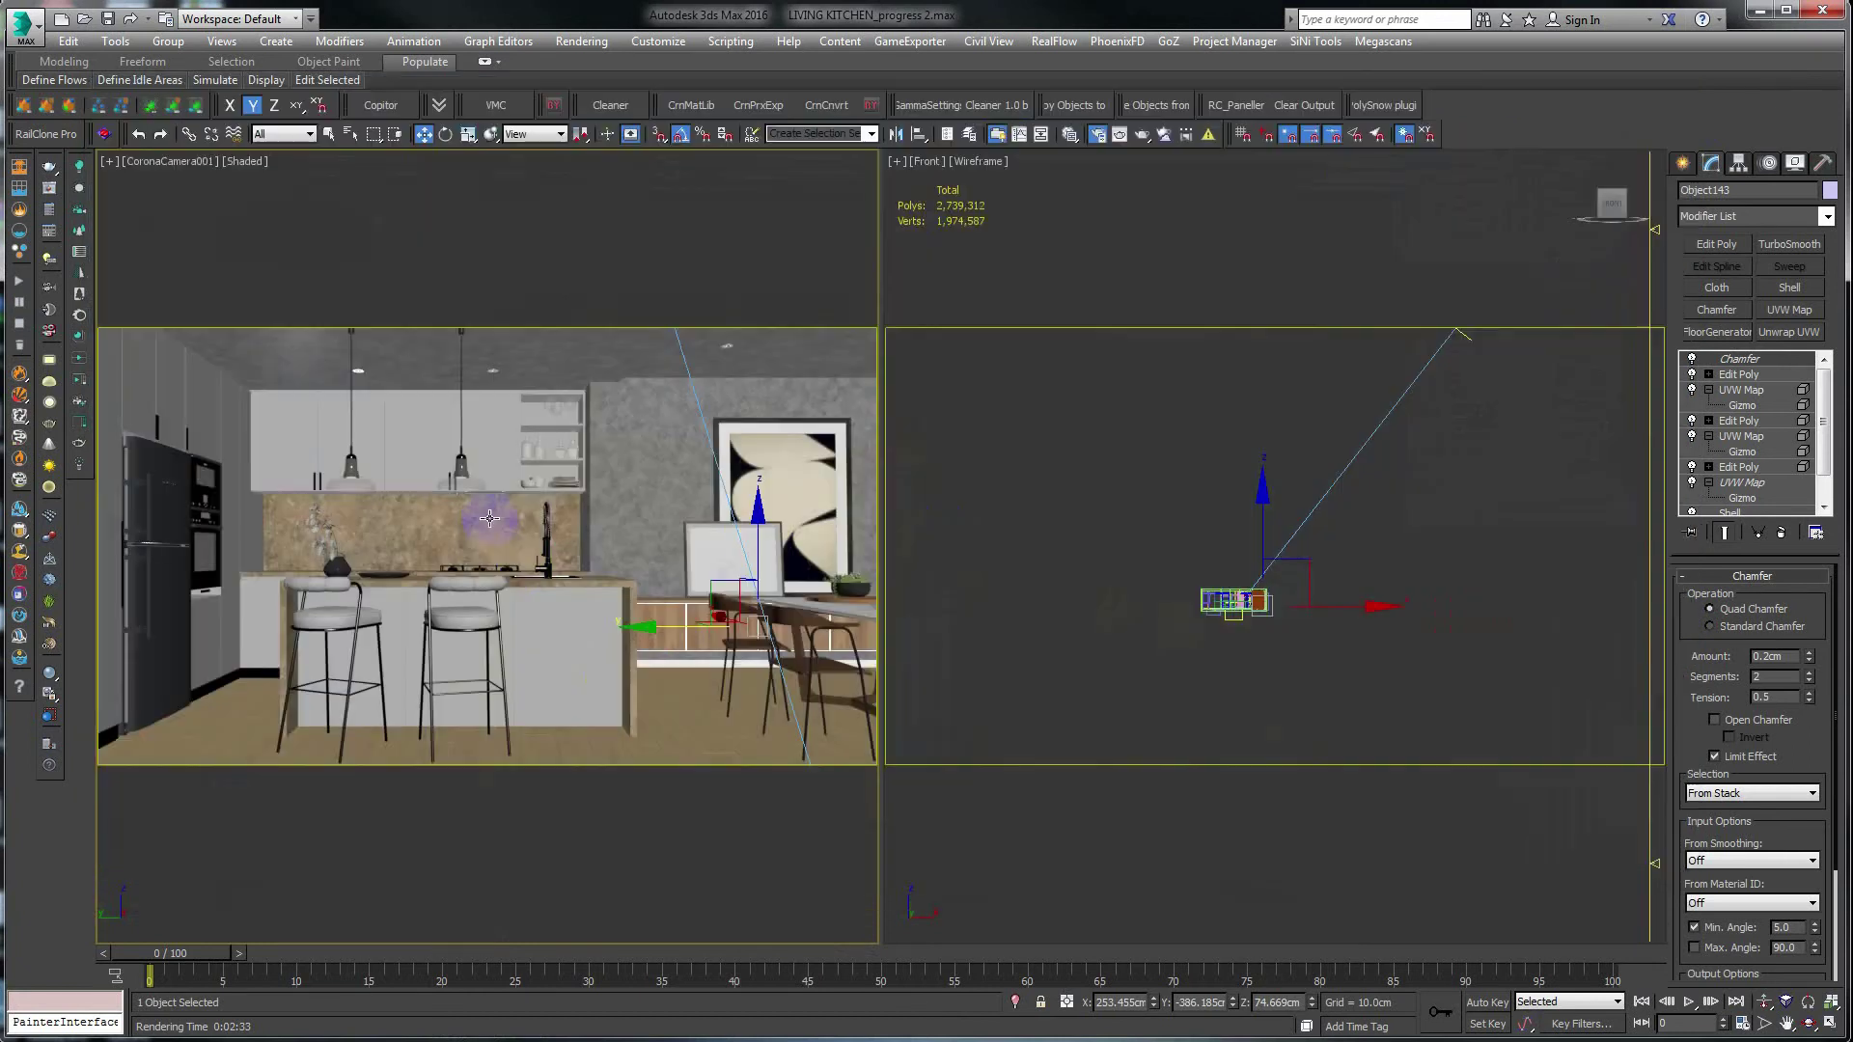
# Open the Slate Material Editor and arrange its window beside the viewports.
pyautogui.click(1005, 139)
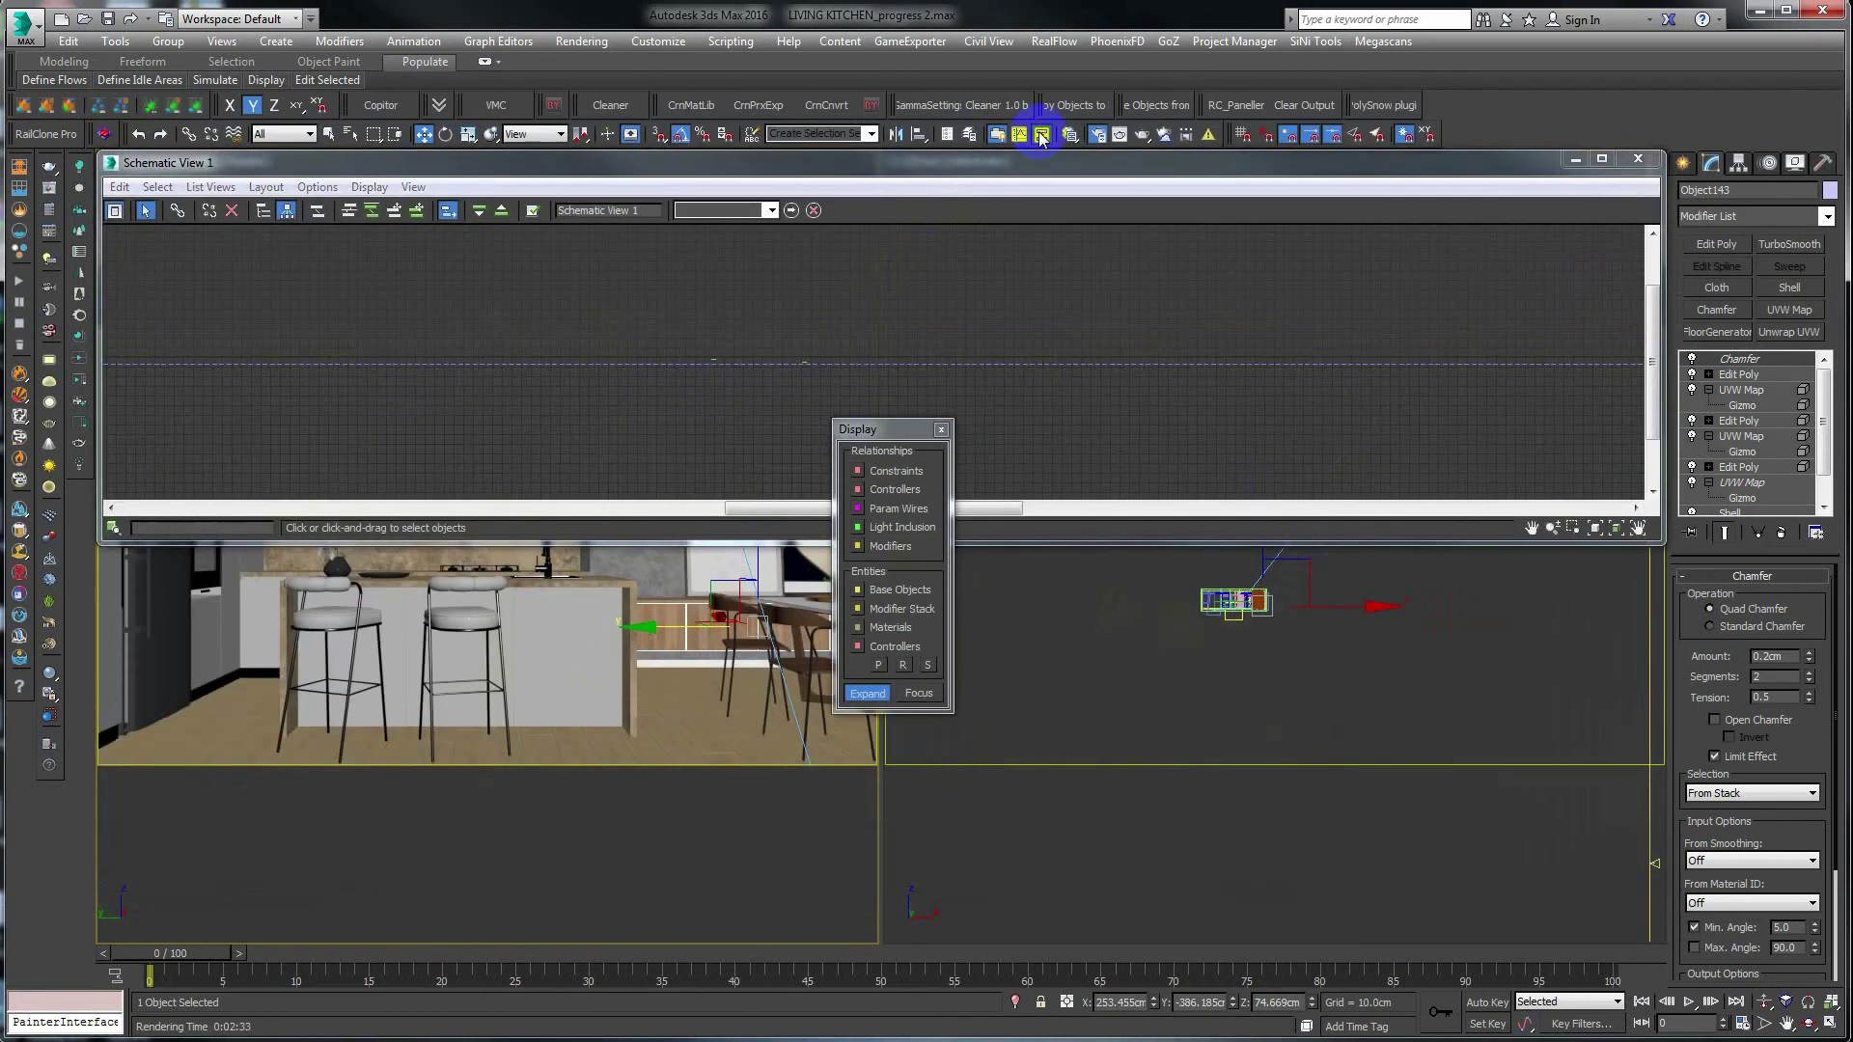
pyautogui.click(1637, 158)
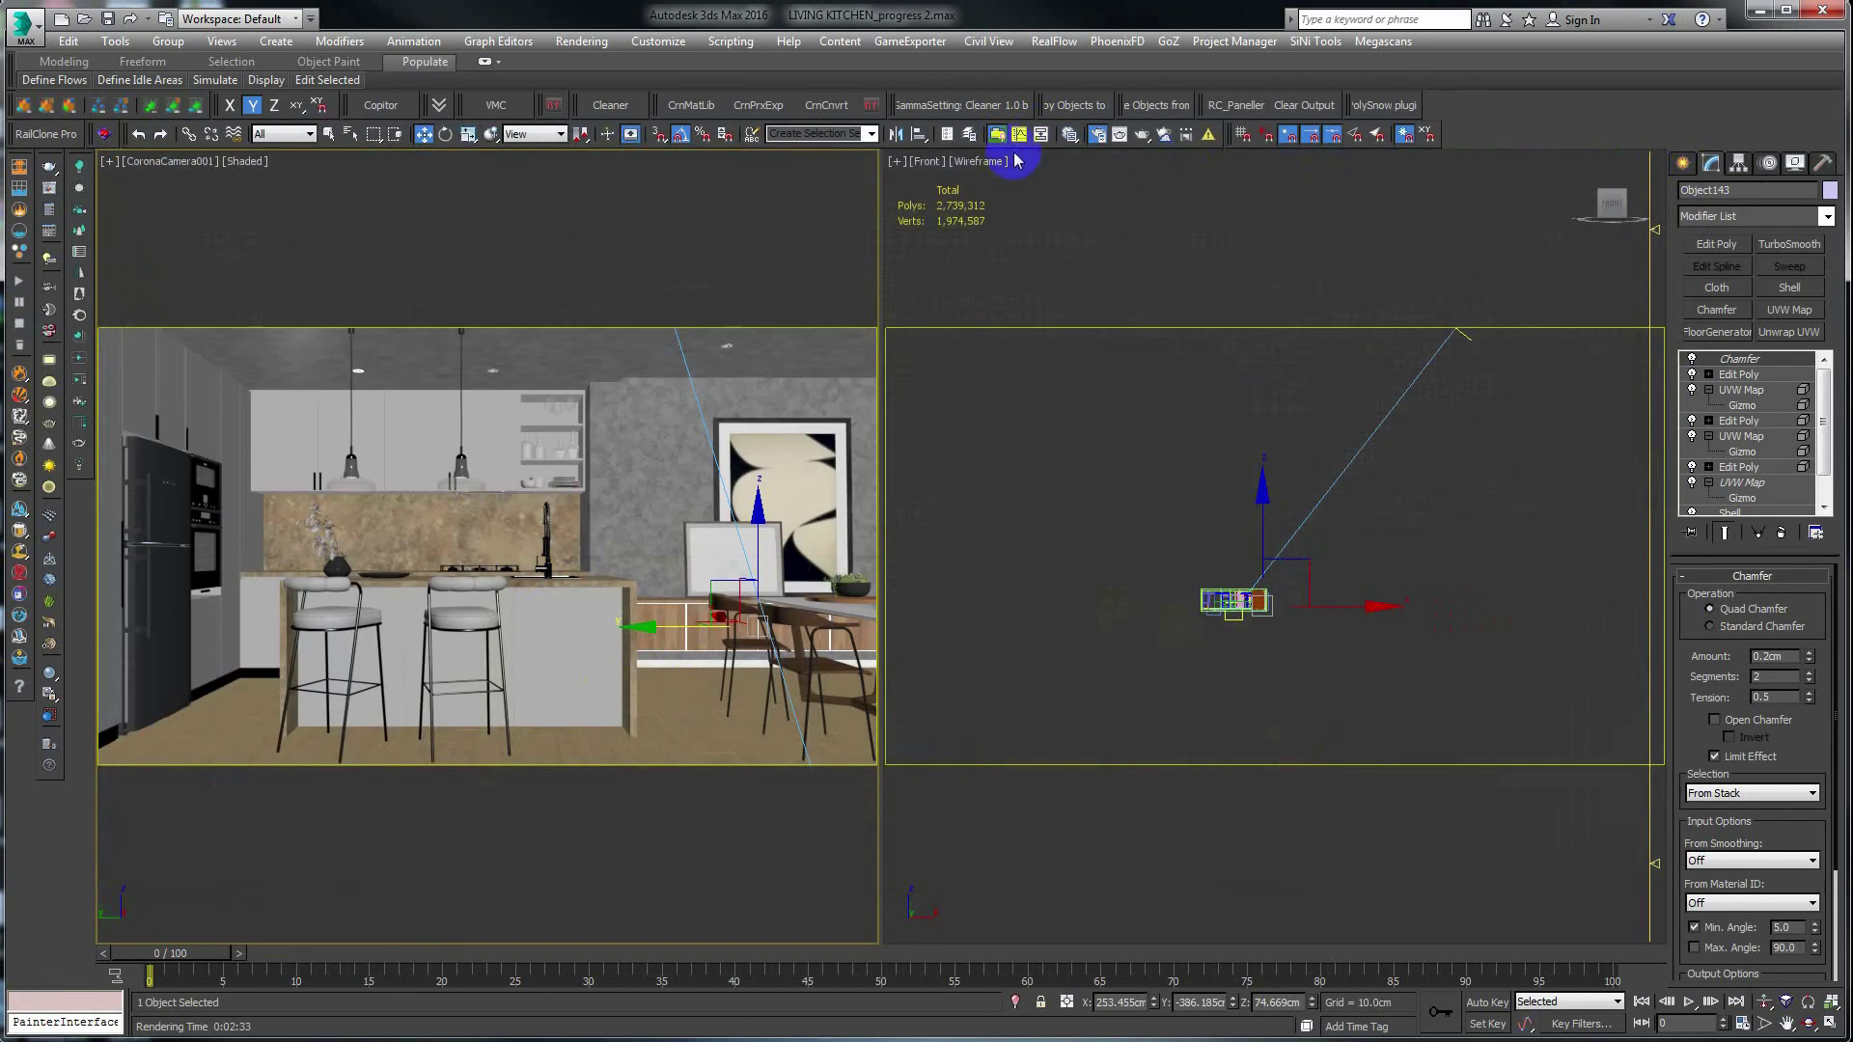
pyautogui.click(1072, 142)
pyautogui.moveTo(881, 351); pyautogui.dragTo(1077, 302)
pyautogui.moveTo(1815, 82); pyautogui.dragTo(652, 215)
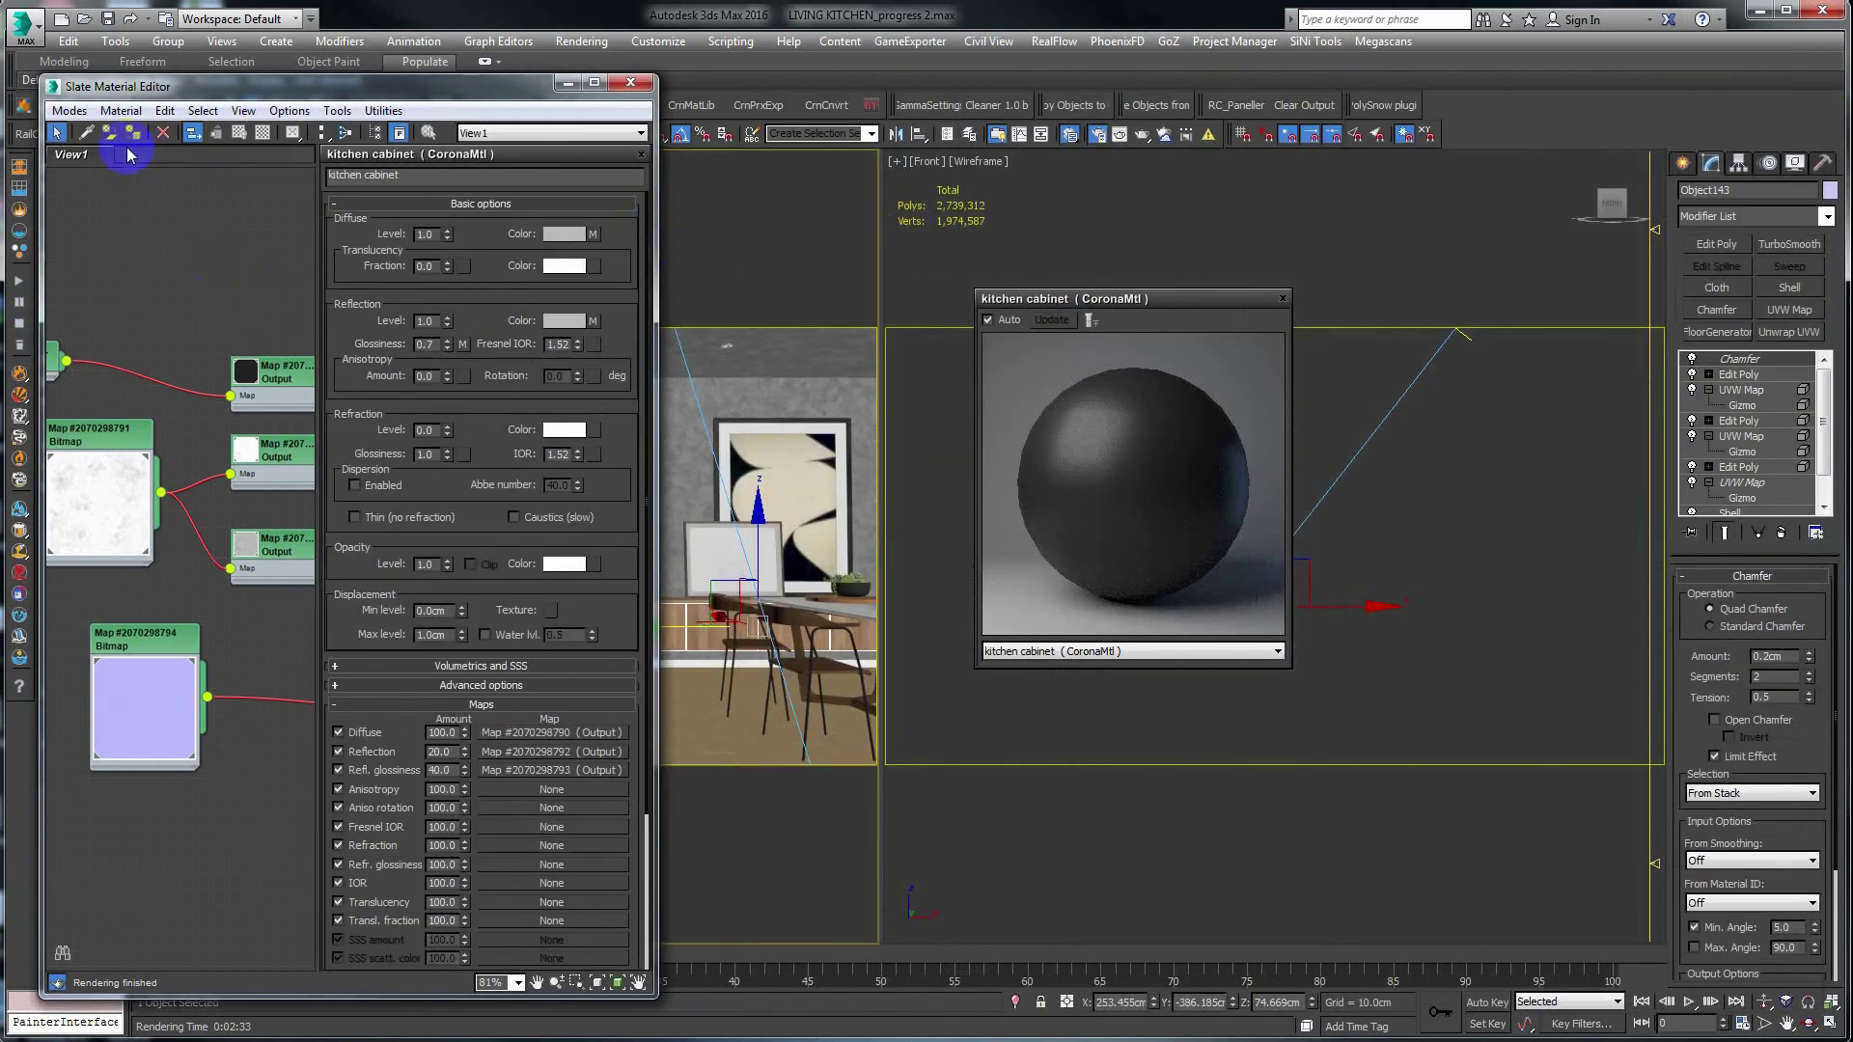
# Pick the kitchen cabinet material from the scene into the Slate node view.
pyautogui.click(86, 132)
pyautogui.click(704, 610)
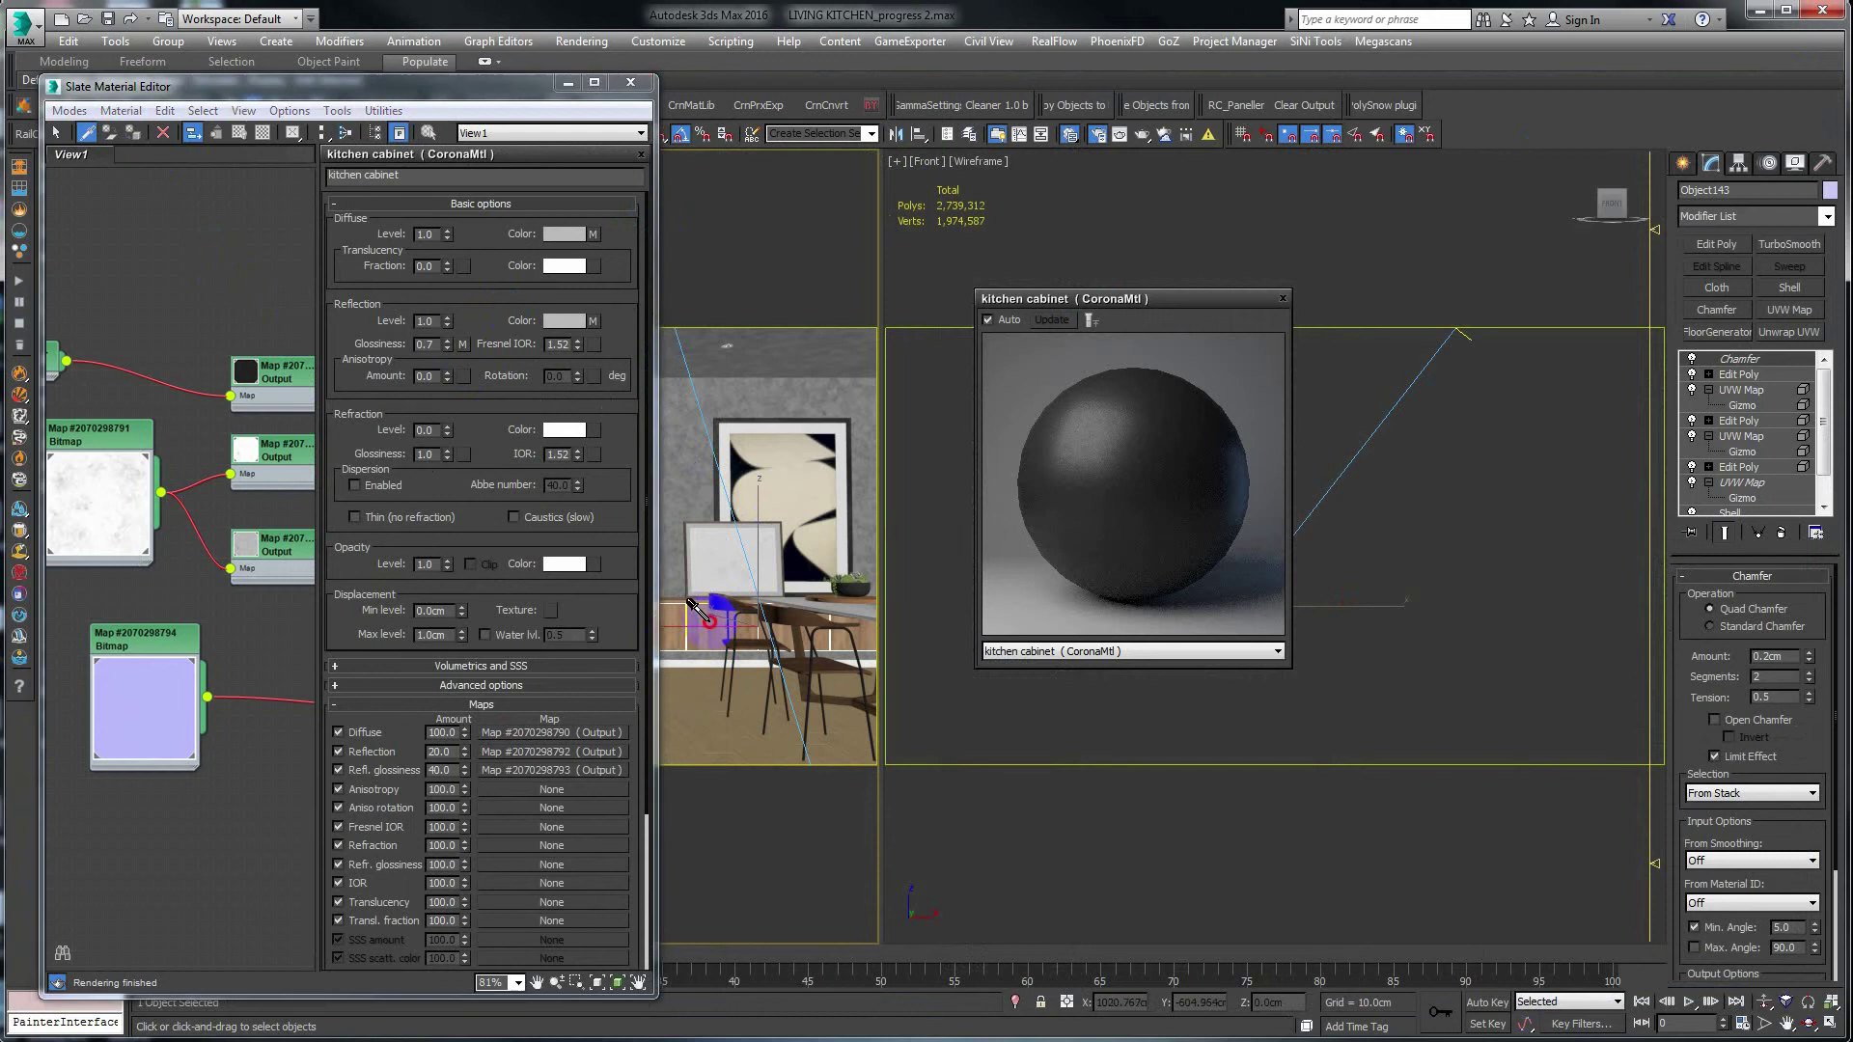
pyautogui.moveTo(149, 297); pyautogui.dragTo(194, 281, button='middle')
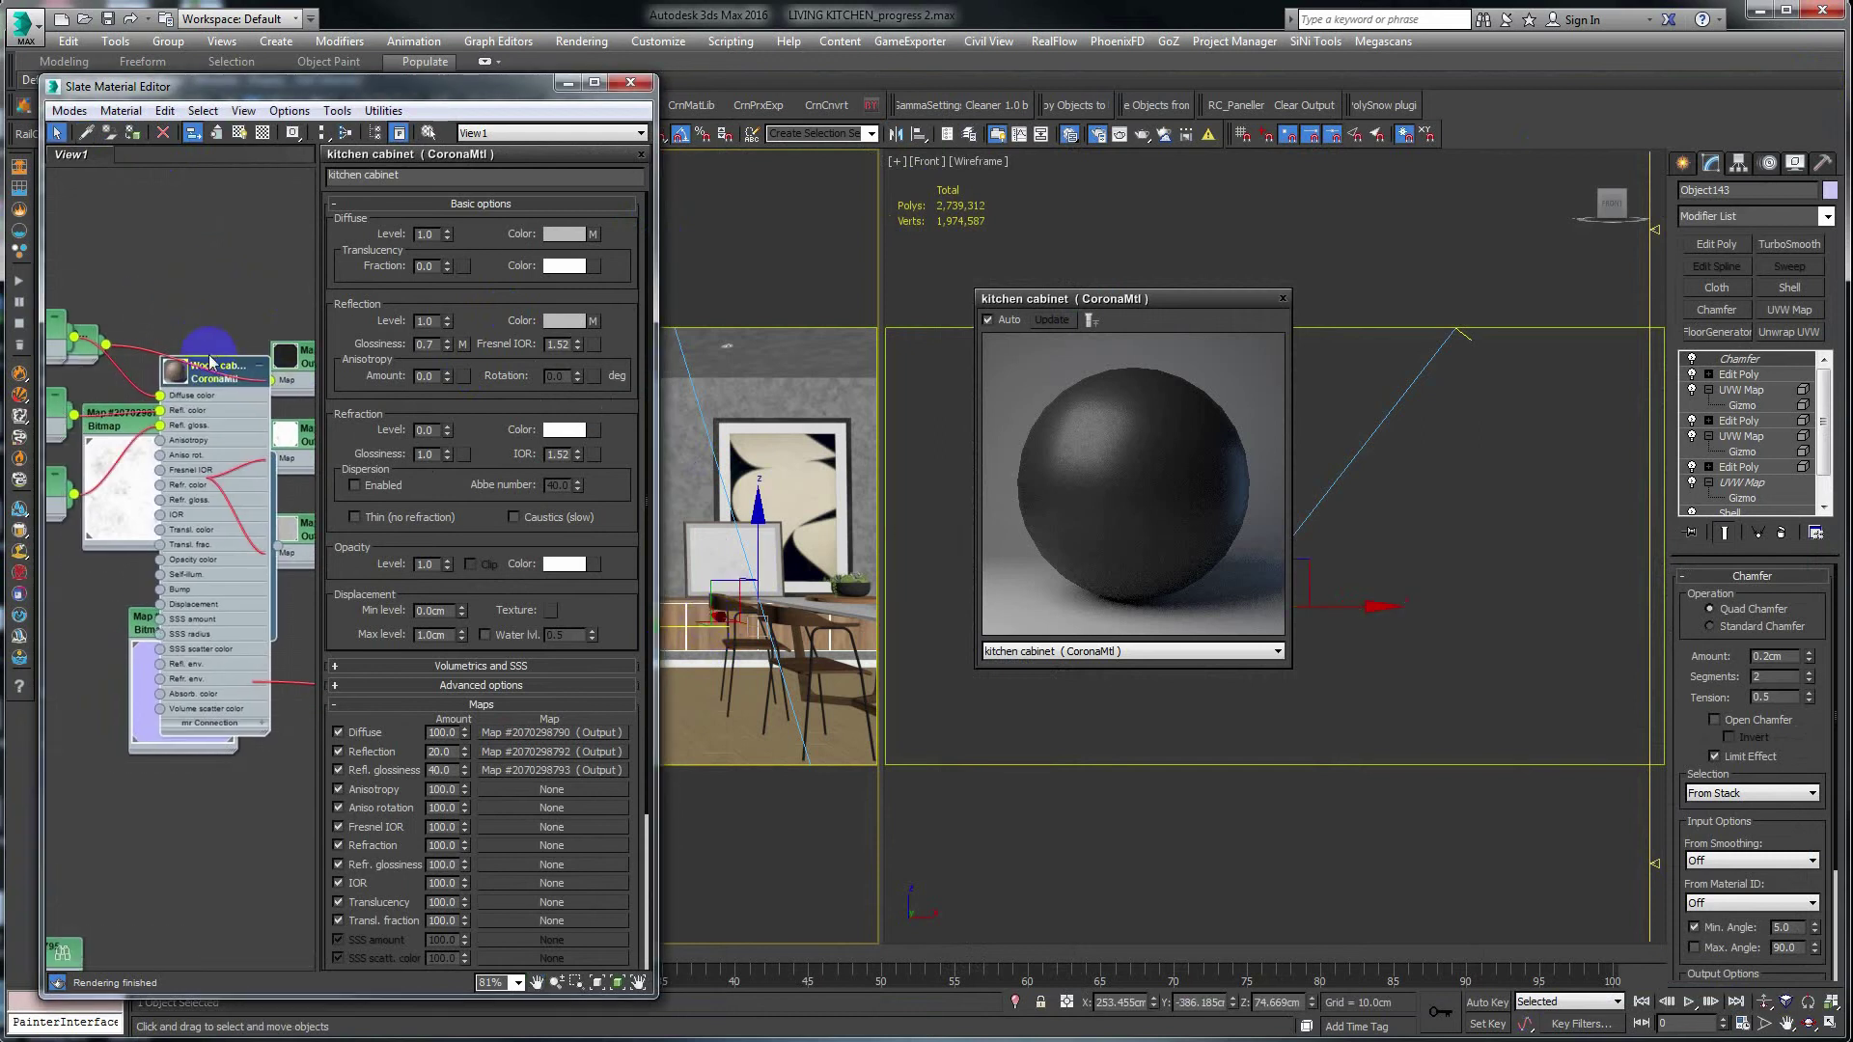
pyautogui.scroll(-3, 213, 376)
pyautogui.scroll(-2, 213, 377)
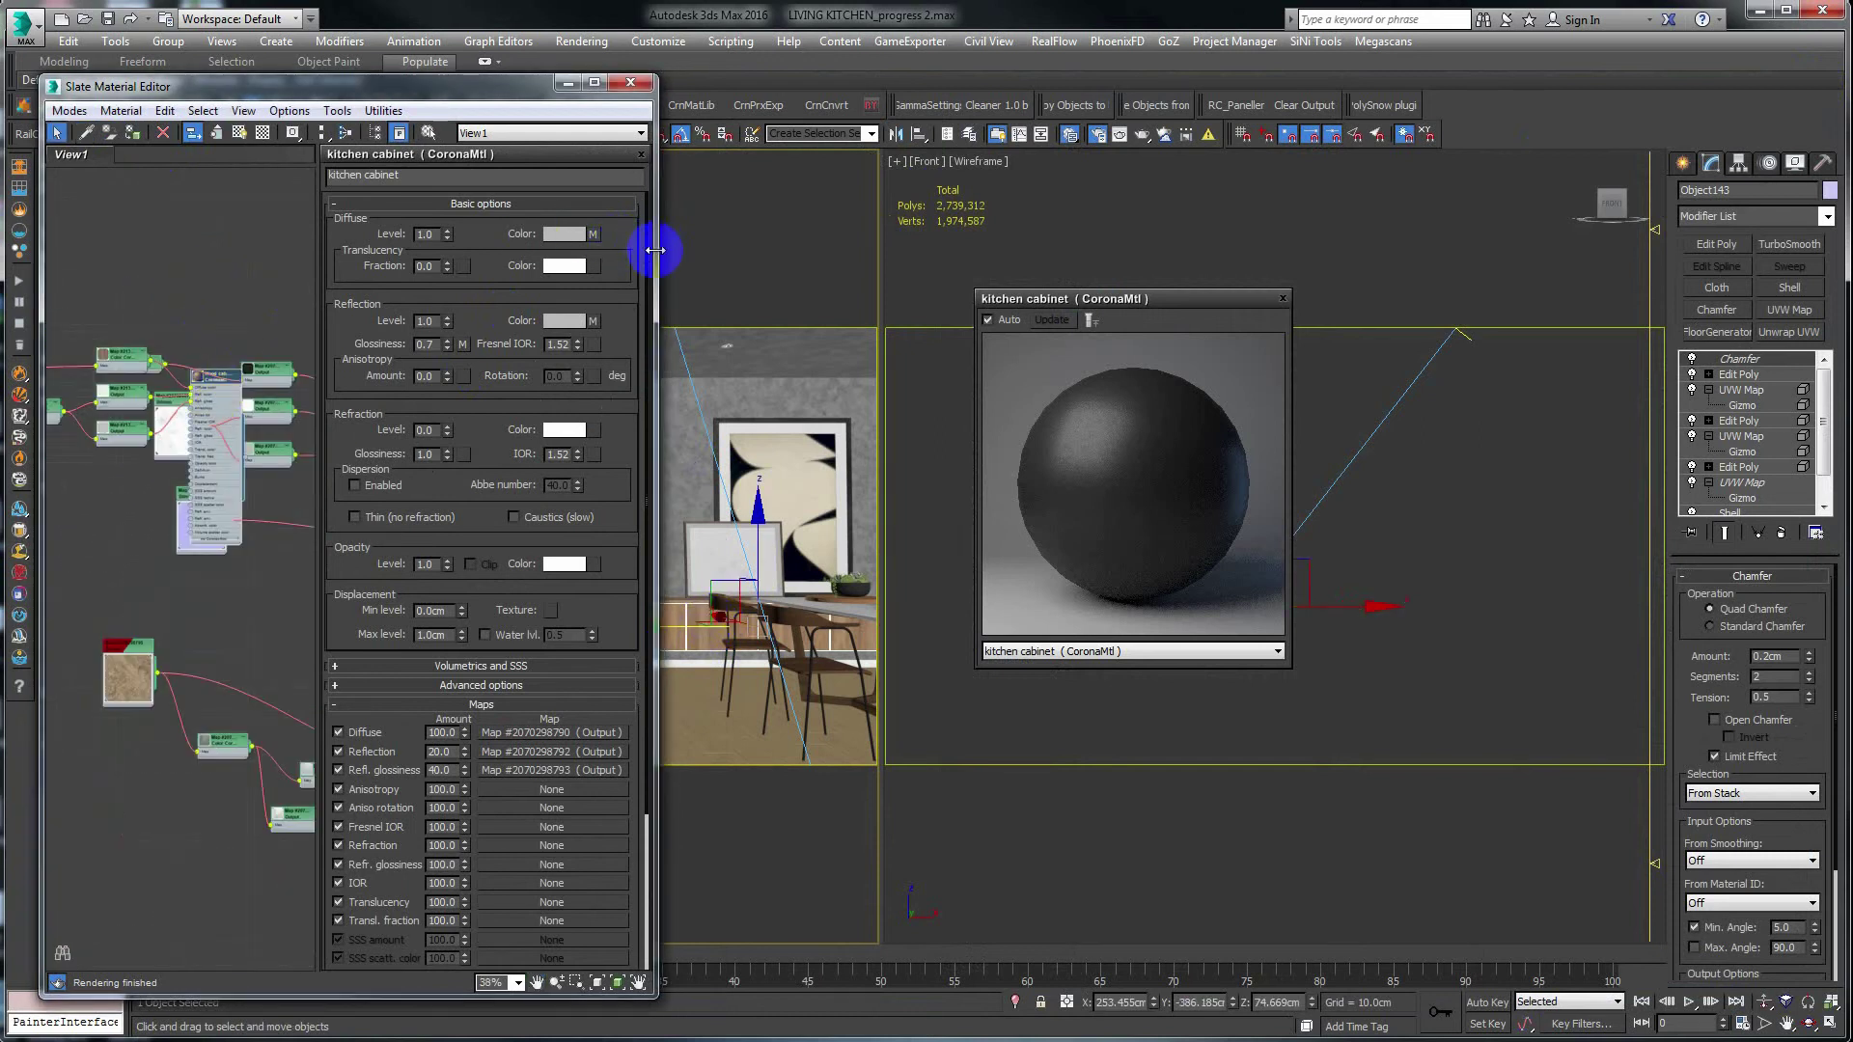
# Widen the Slate editor and navigate the node view to the Wood cabinet material tree.
pyautogui.moveTo(652, 248); pyautogui.dragTo(1221, 281)
pyautogui.moveTo(241, 289); pyautogui.dragTo(403, 528, button='middle')
pyautogui.moveTo(401, 528); pyautogui.dragTo(579, 208)
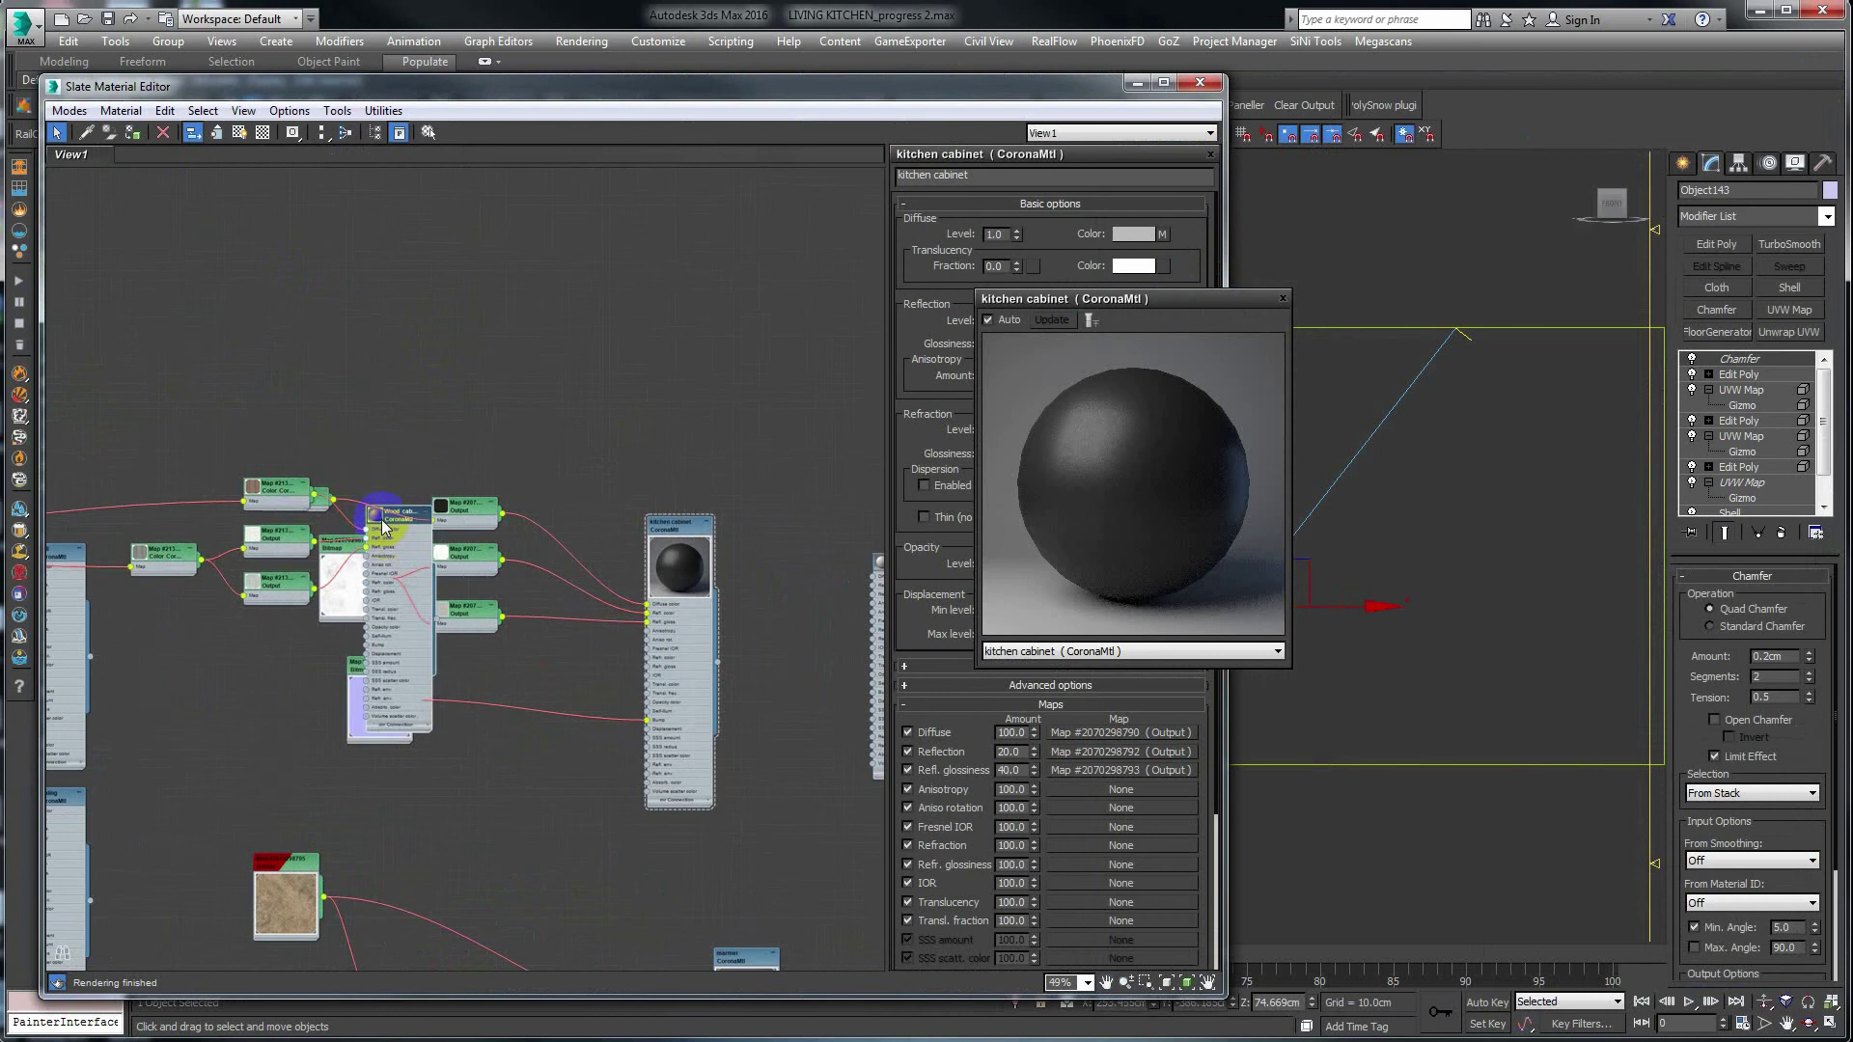
pyautogui.scroll(-4, 353, 381)
pyautogui.scroll(2, 353, 382)
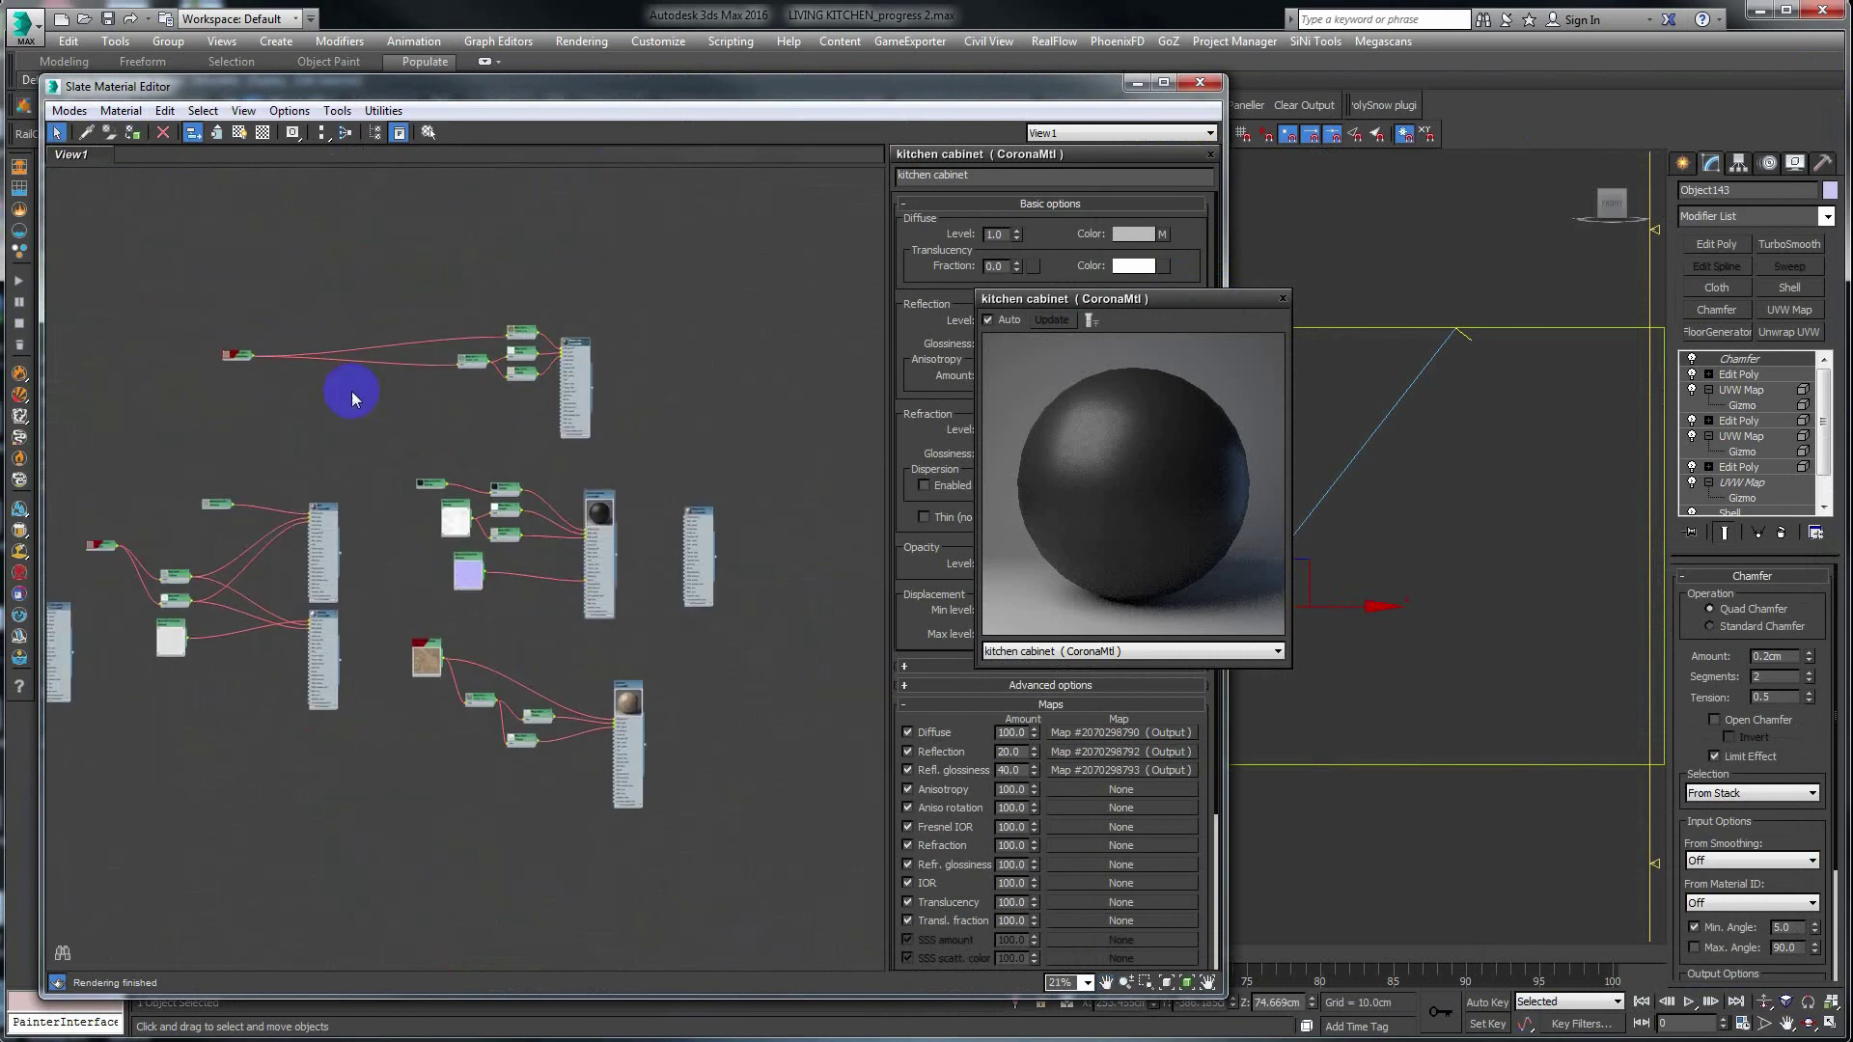
pyautogui.scroll(5, 646, 301)
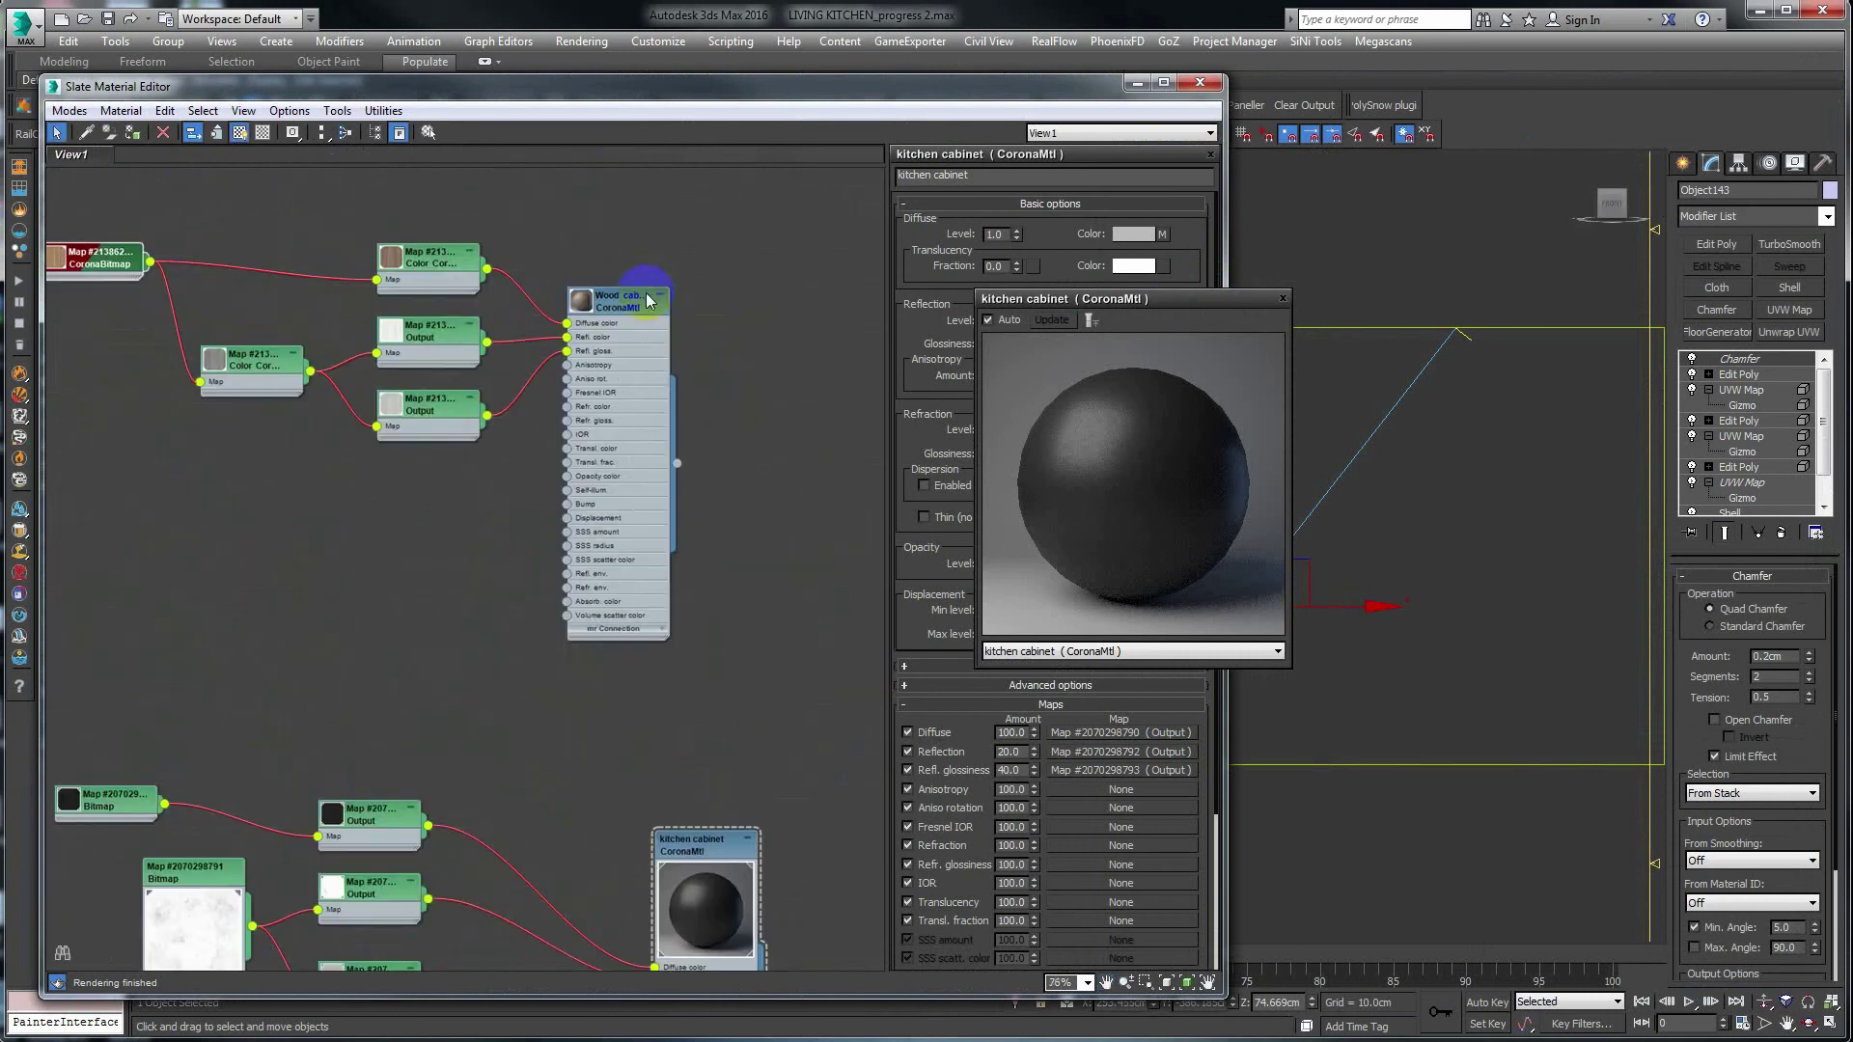
# Open and enlarge a preview window for the Wood cabinet tv material.
pyautogui.rightClick(581, 307)
pyautogui.click(626, 401)
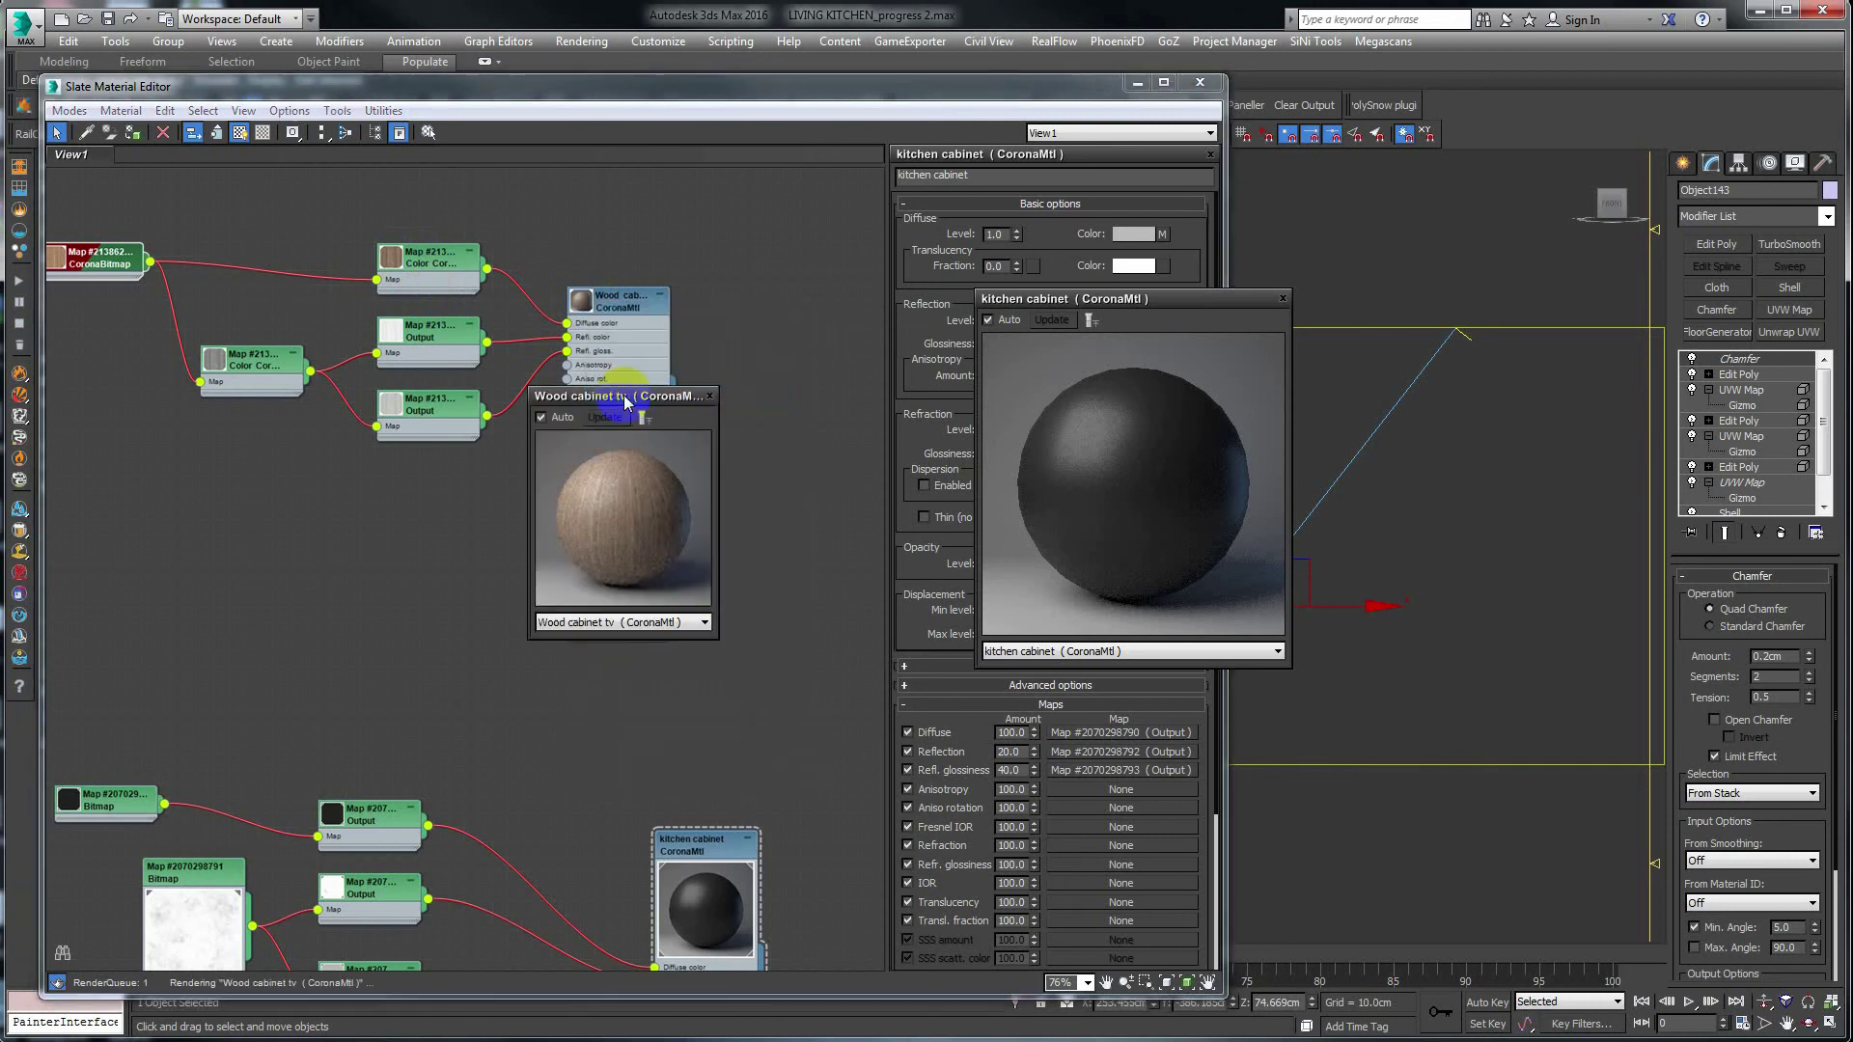
pyautogui.moveTo(716, 637); pyautogui.dragTo(803, 725)
pyautogui.moveTo(674, 401); pyautogui.dragTo(709, 197)
# Rearrange the node graph and close the kitchen cabinet material preview.
pyautogui.moveTo(223, 562); pyautogui.dragTo(297, 523, button='middle')
pyautogui.scroll(-2, 215, 480)
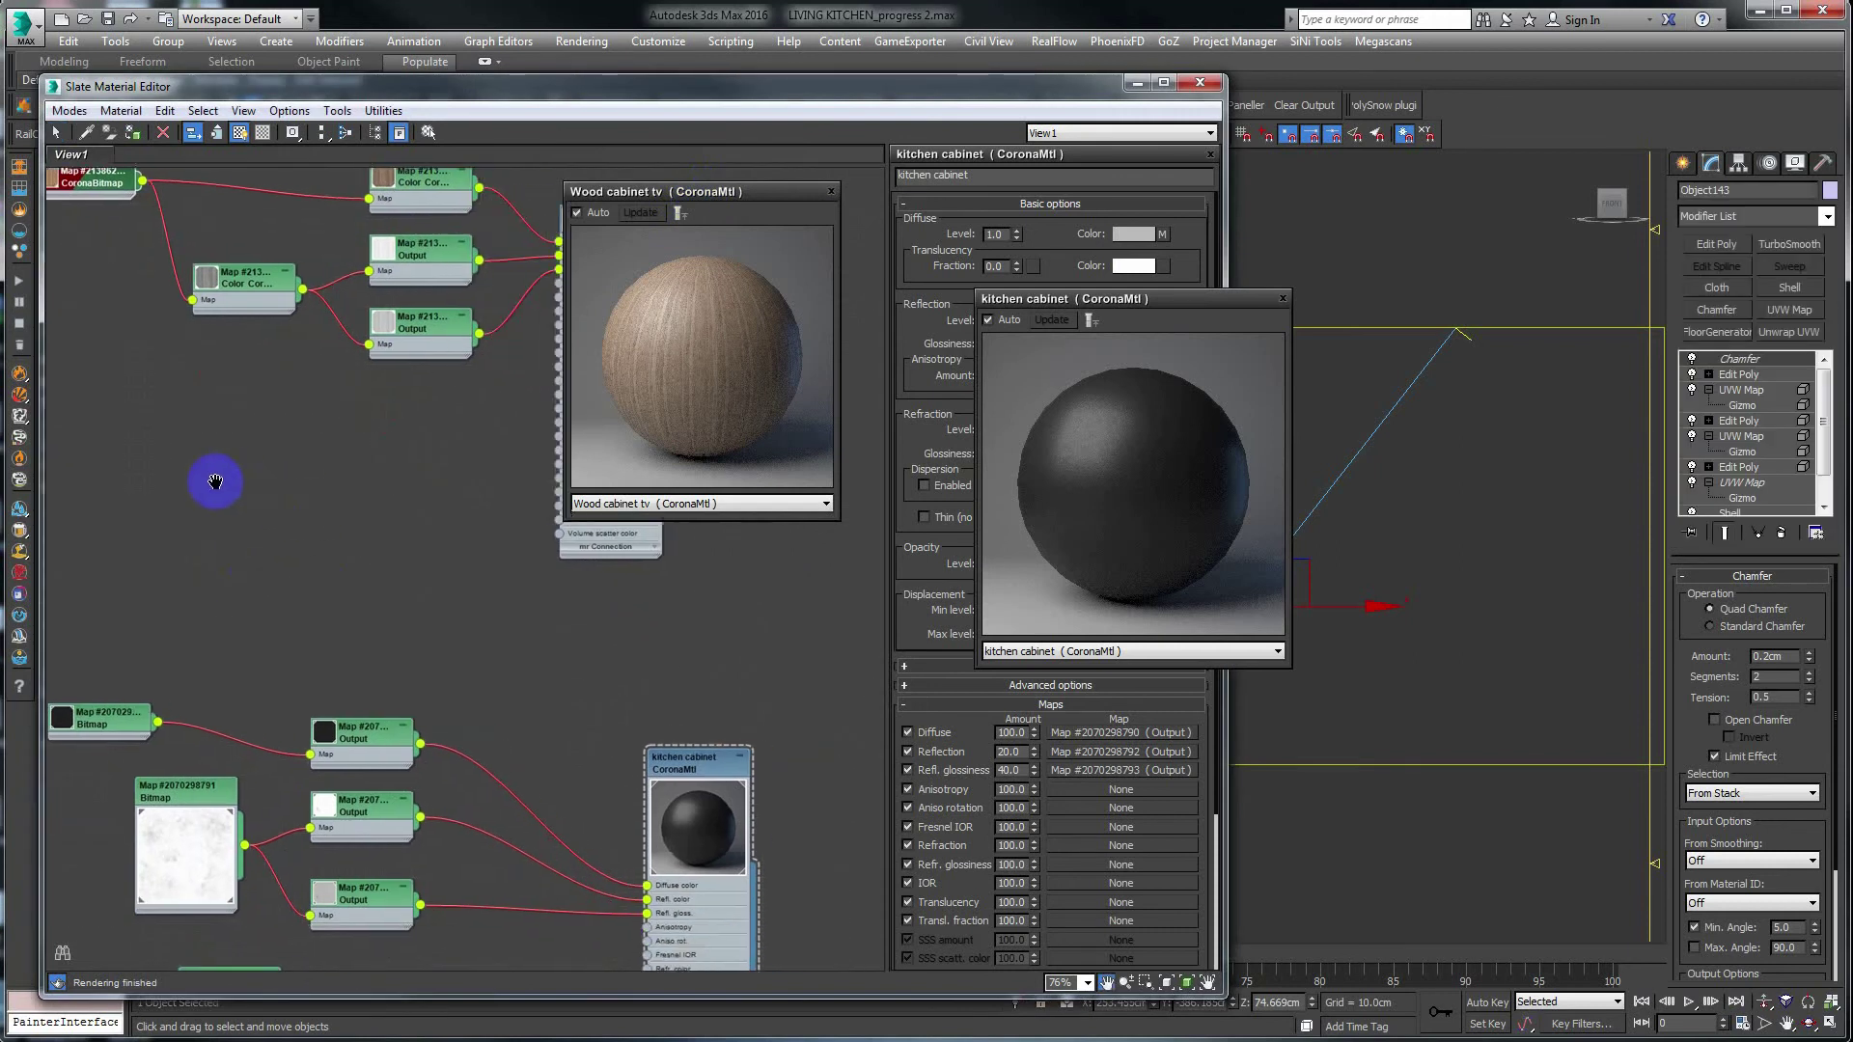
pyautogui.scroll(-3, 373, 538)
pyautogui.scroll(-2, 309, 627)
pyautogui.scroll(-1, 262, 455)
pyautogui.moveTo(262, 456)
pyautogui.mouseDown(button='middle')
pyautogui.moveTo(402, 662)
pyautogui.moveTo(326, 772)
pyautogui.mouseUp(button='middle')
pyautogui.scroll(-2, 326, 772)
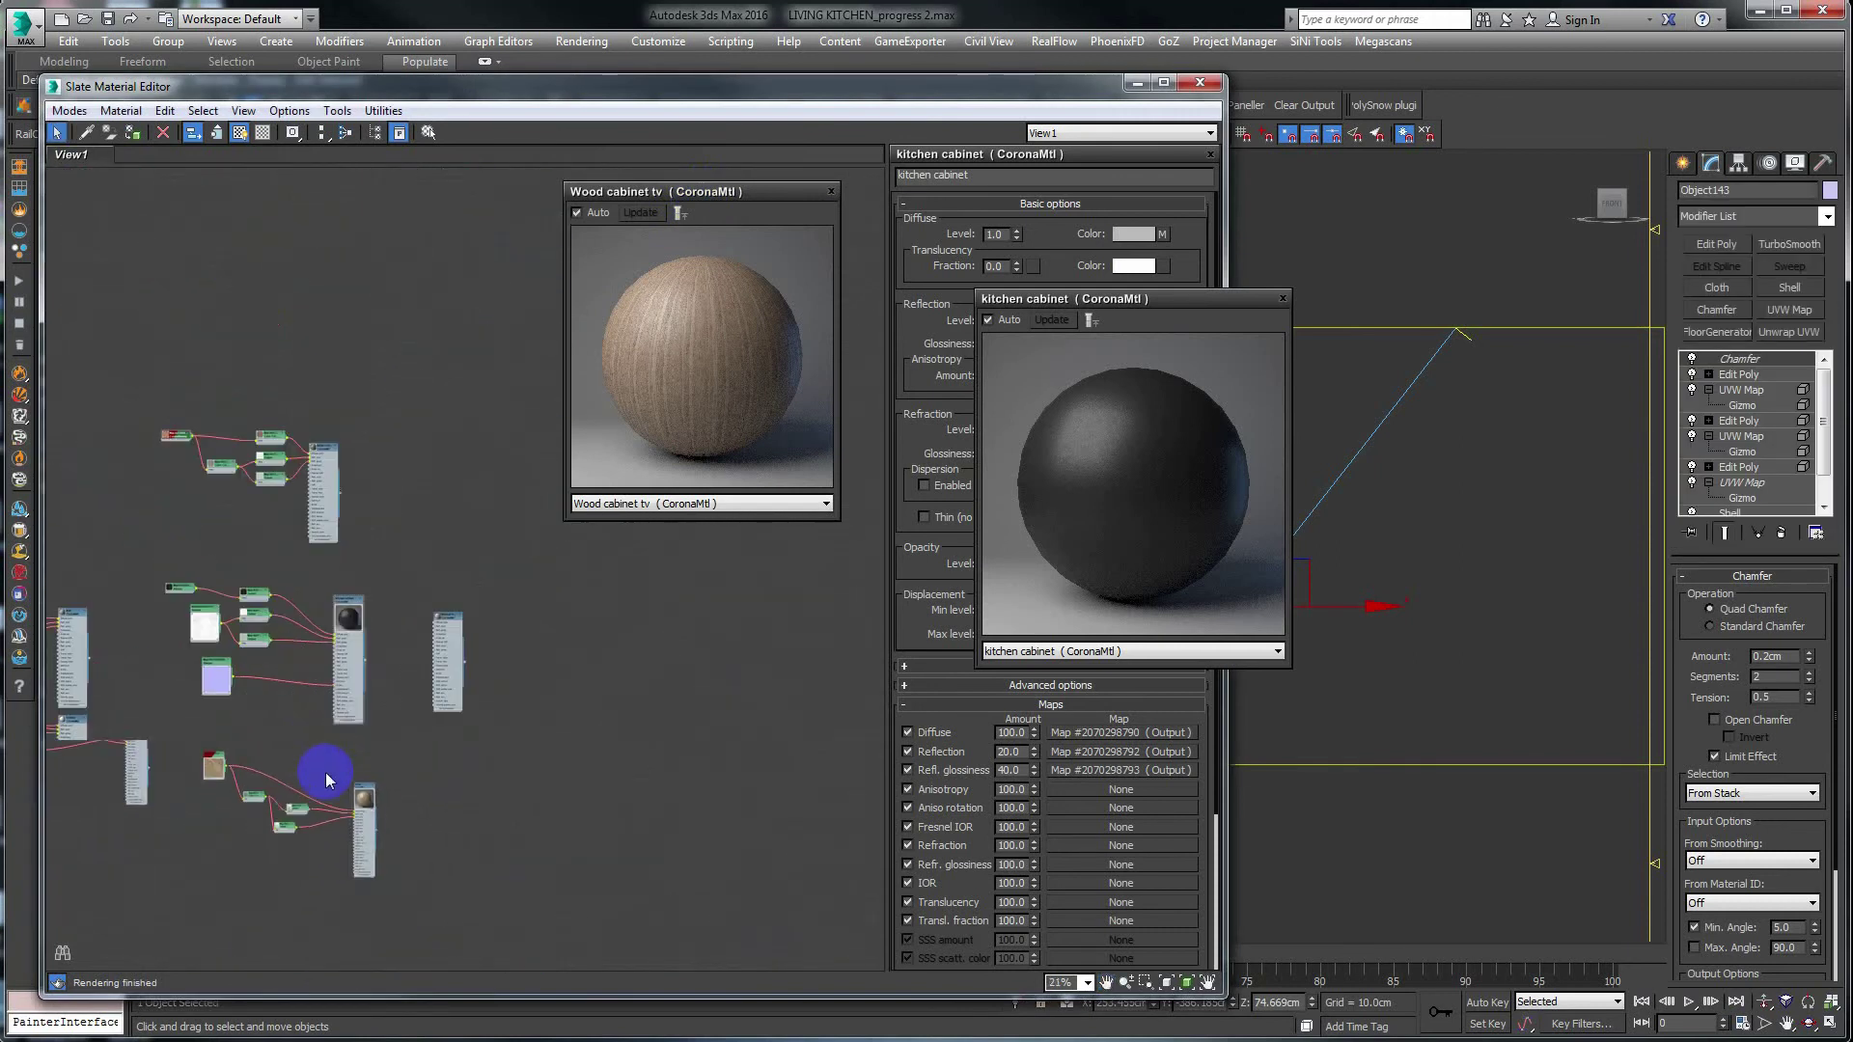
pyautogui.moveTo(380, 801)
pyautogui.mouseDown()
pyautogui.moveTo(245, 446)
pyautogui.moveTo(310, 298)
pyautogui.mouseUp()
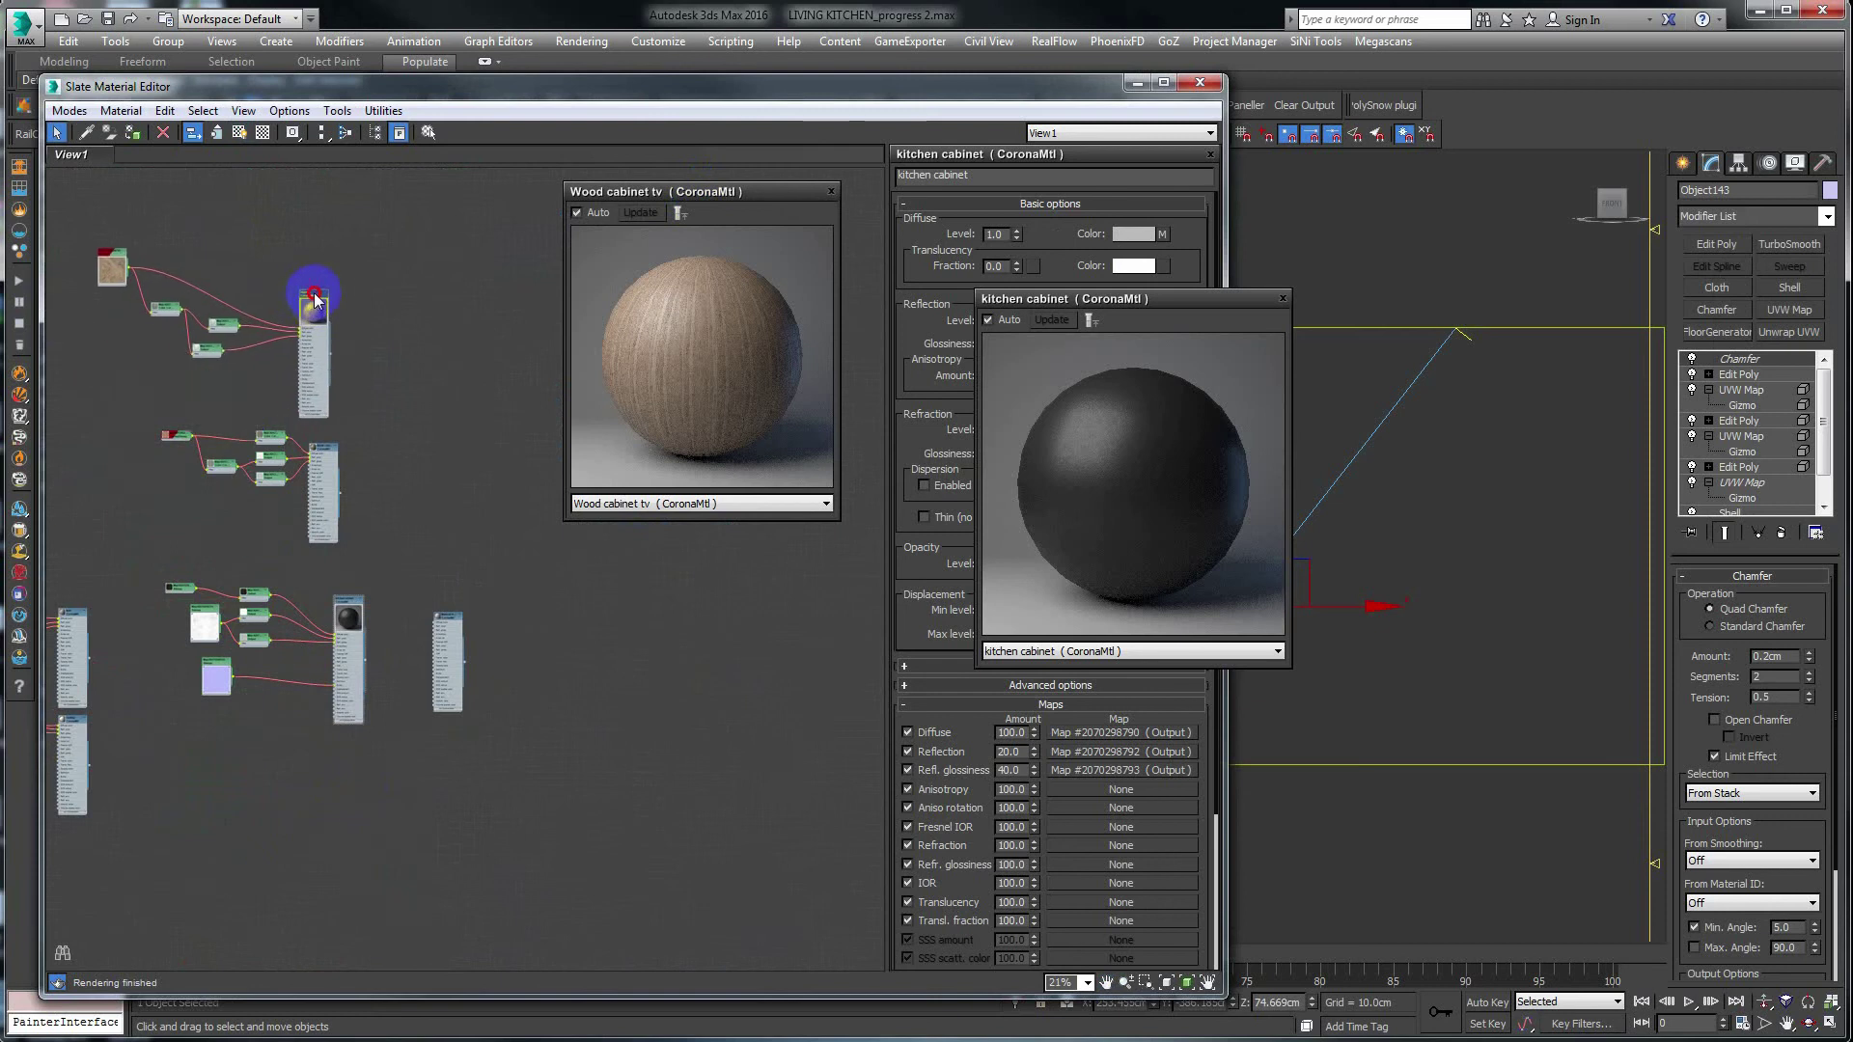
pyautogui.scroll(7, 269, 364)
pyautogui.moveTo(269, 381); pyautogui.dragTo(295, 413, button='middle')
pyautogui.click(696, 437)
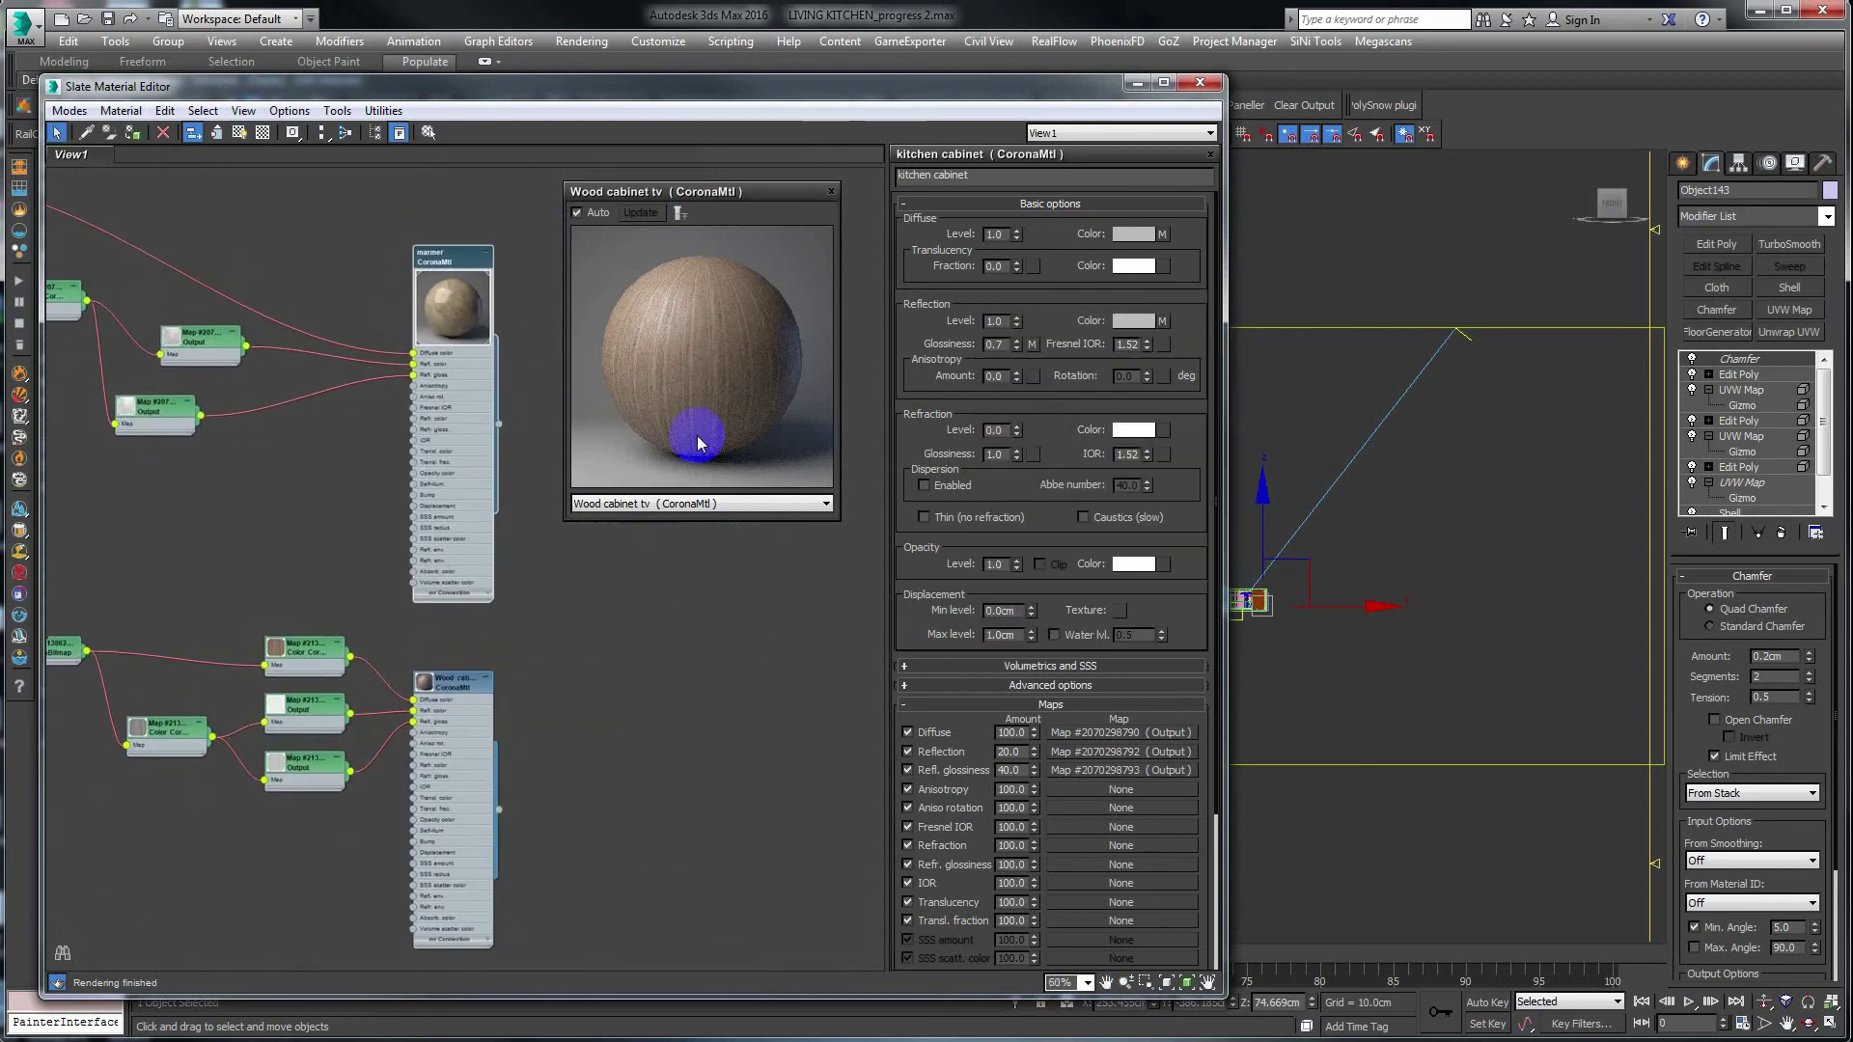
pyautogui.moveTo(450, 553); pyautogui.dragTo(336, 521, button='middle')
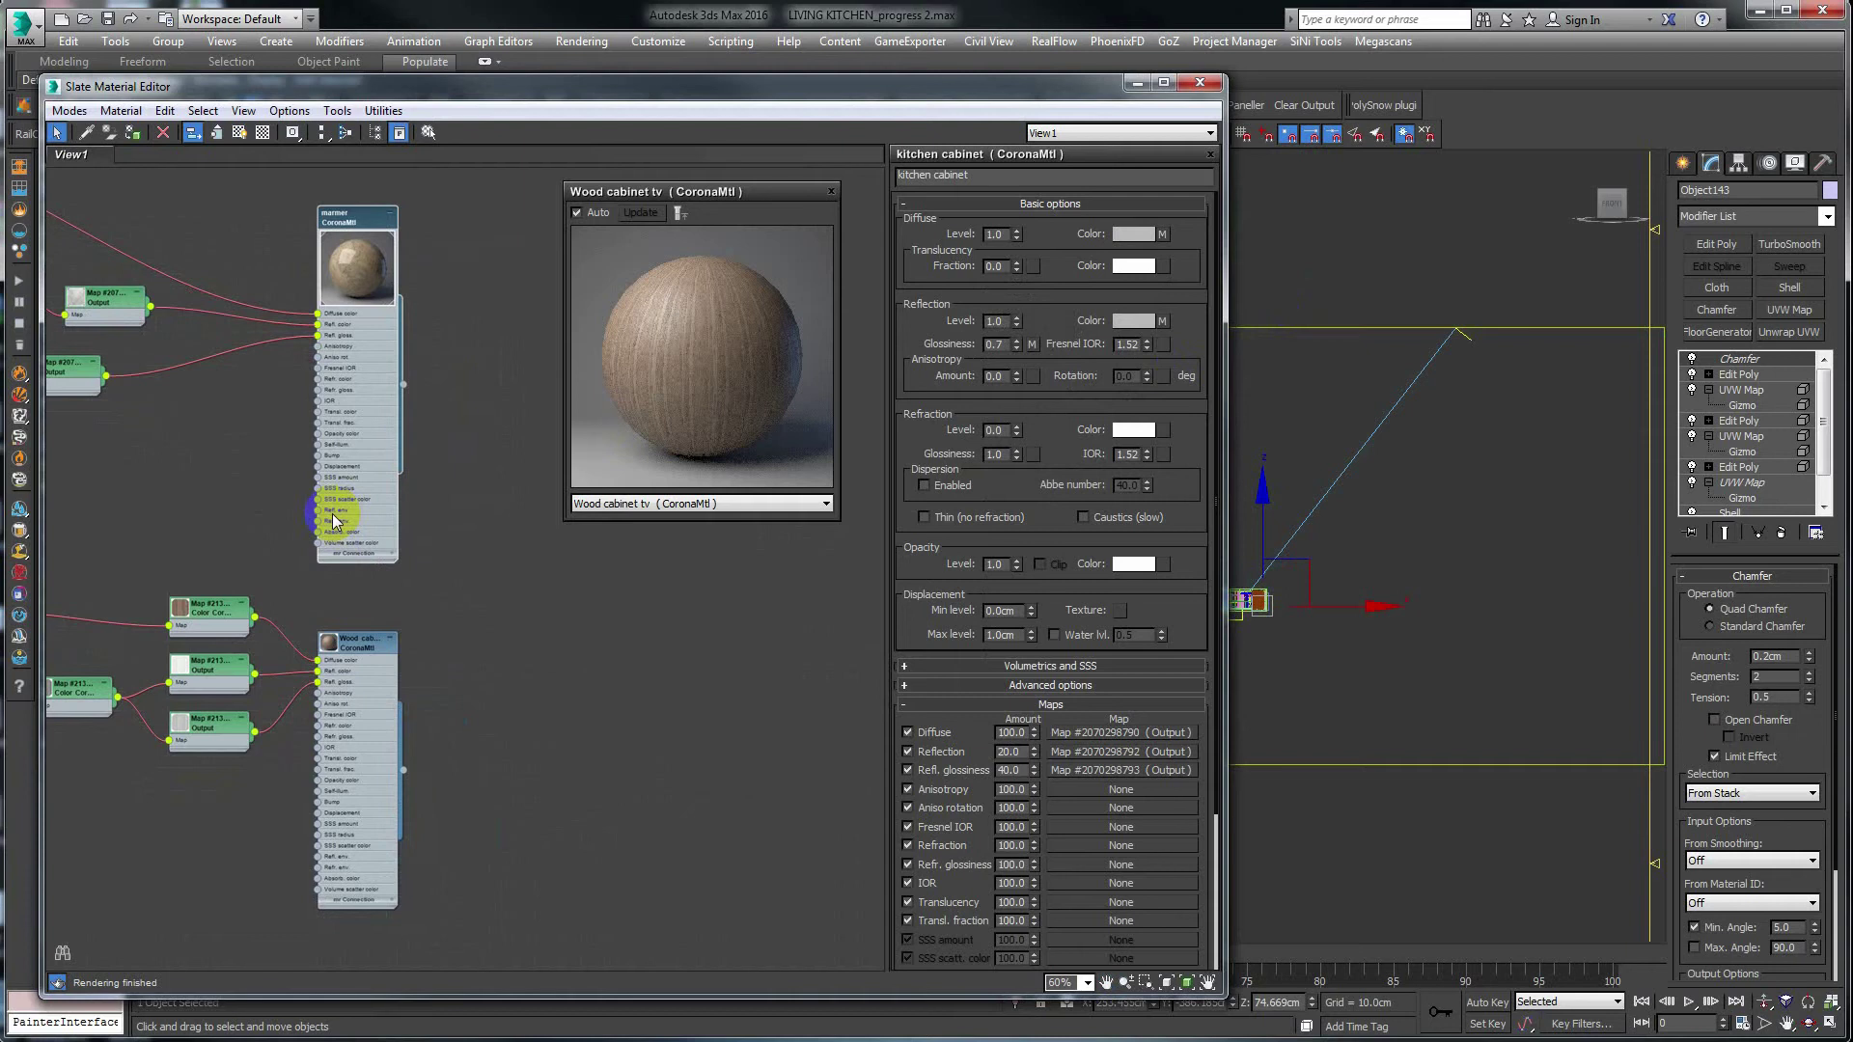
# Open and size a preview window for the marmer material.
pyautogui.click(335, 233)
pyautogui.rightClick(344, 224)
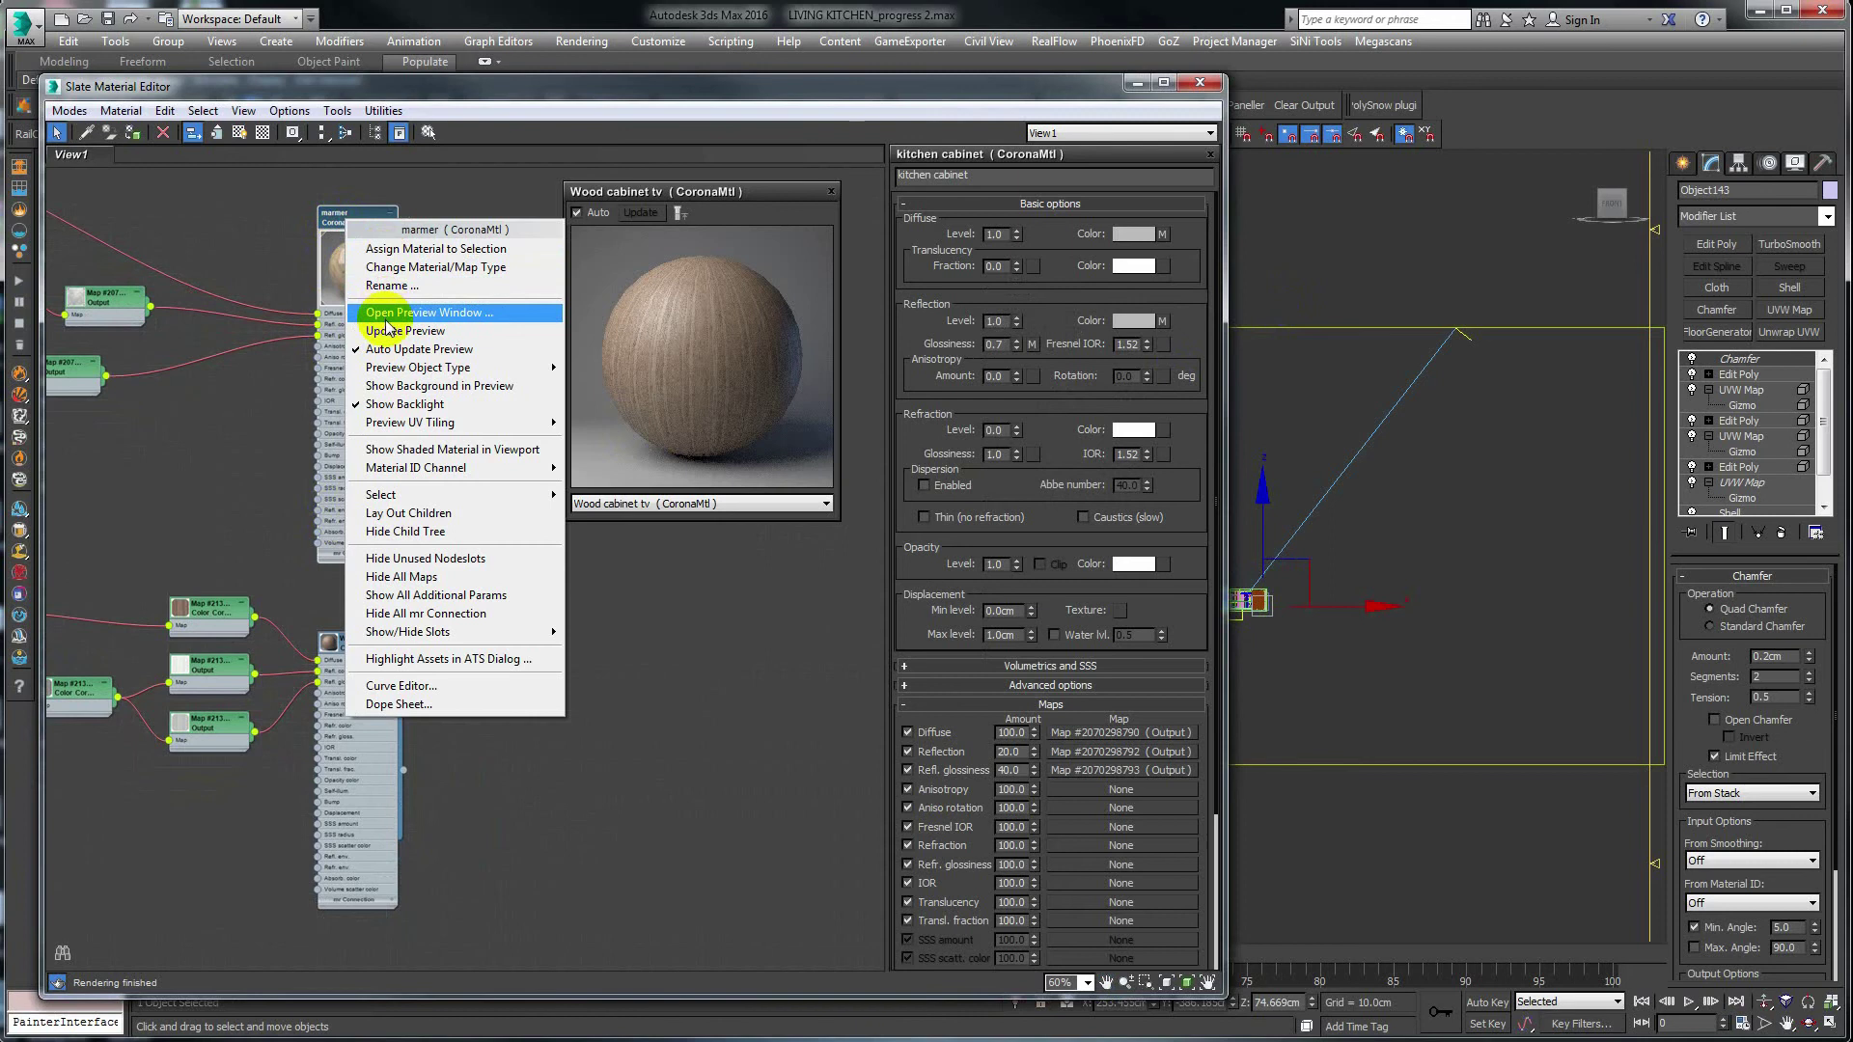
pyautogui.click(393, 321)
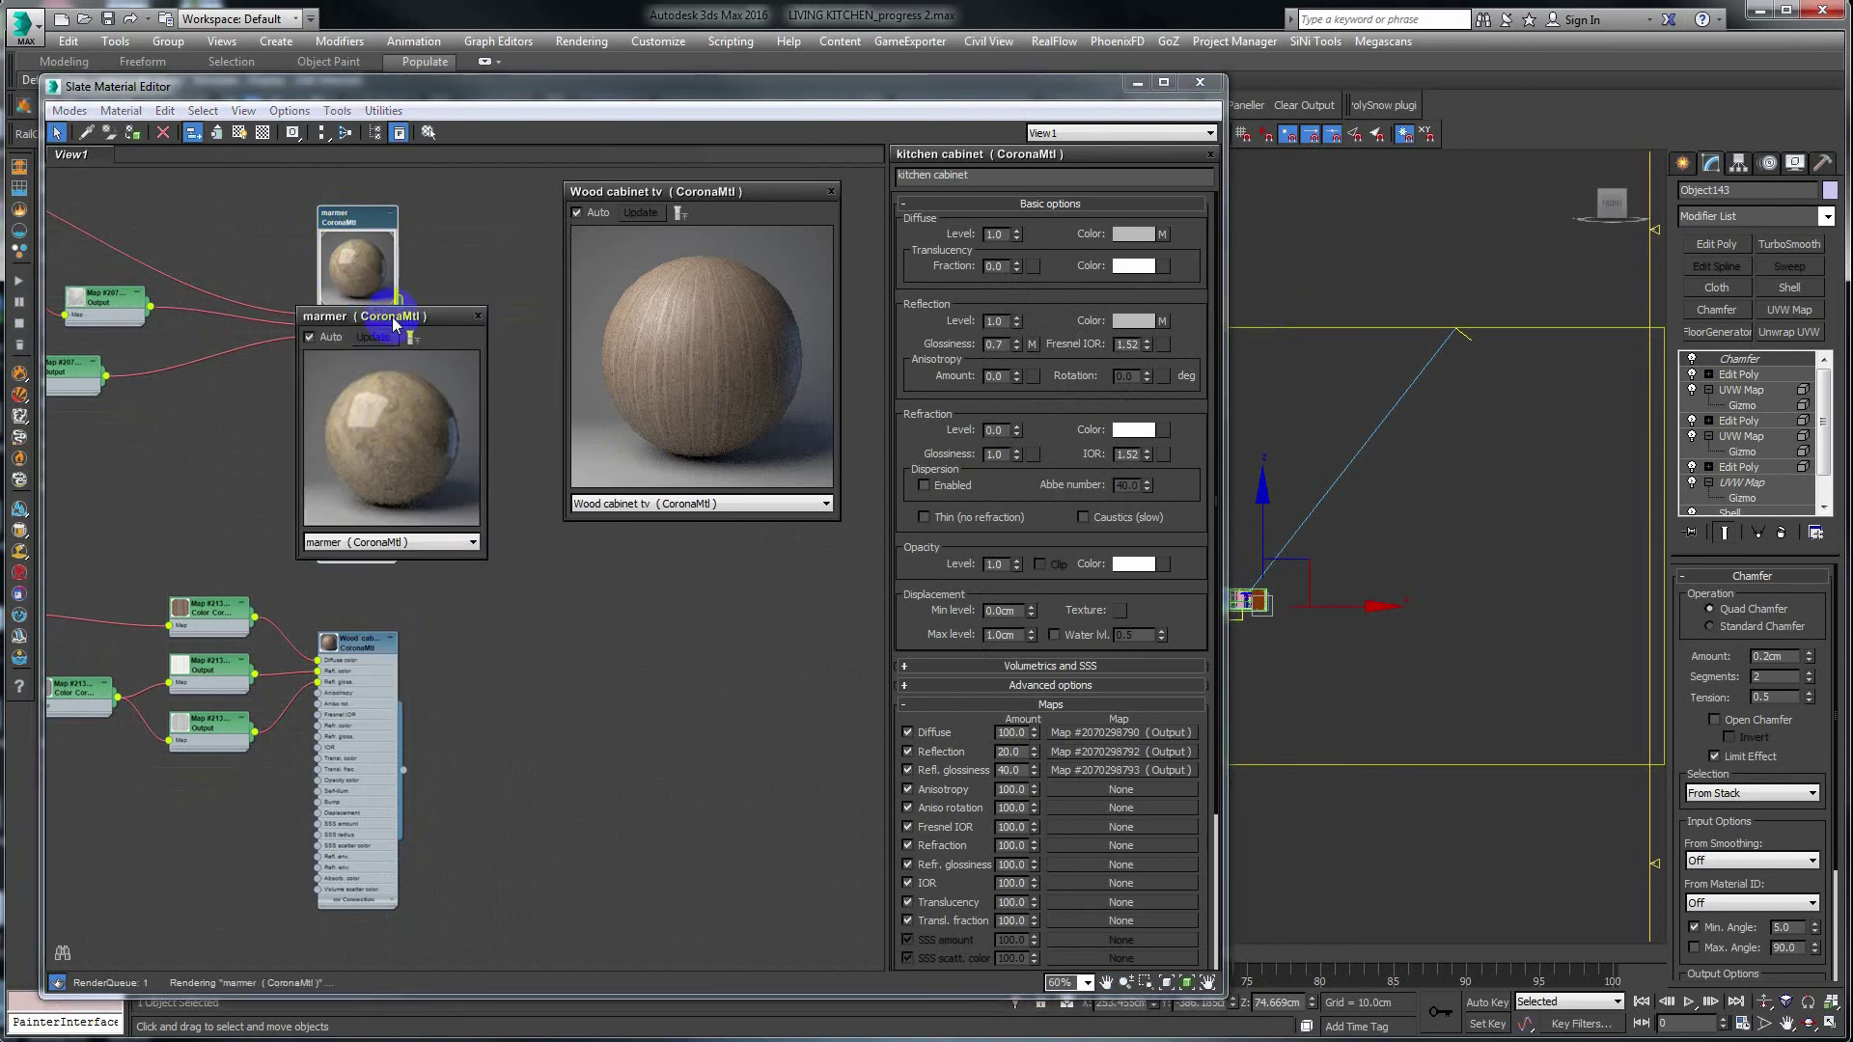
pyautogui.moveTo(485, 559); pyautogui.dragTo(779, 855)
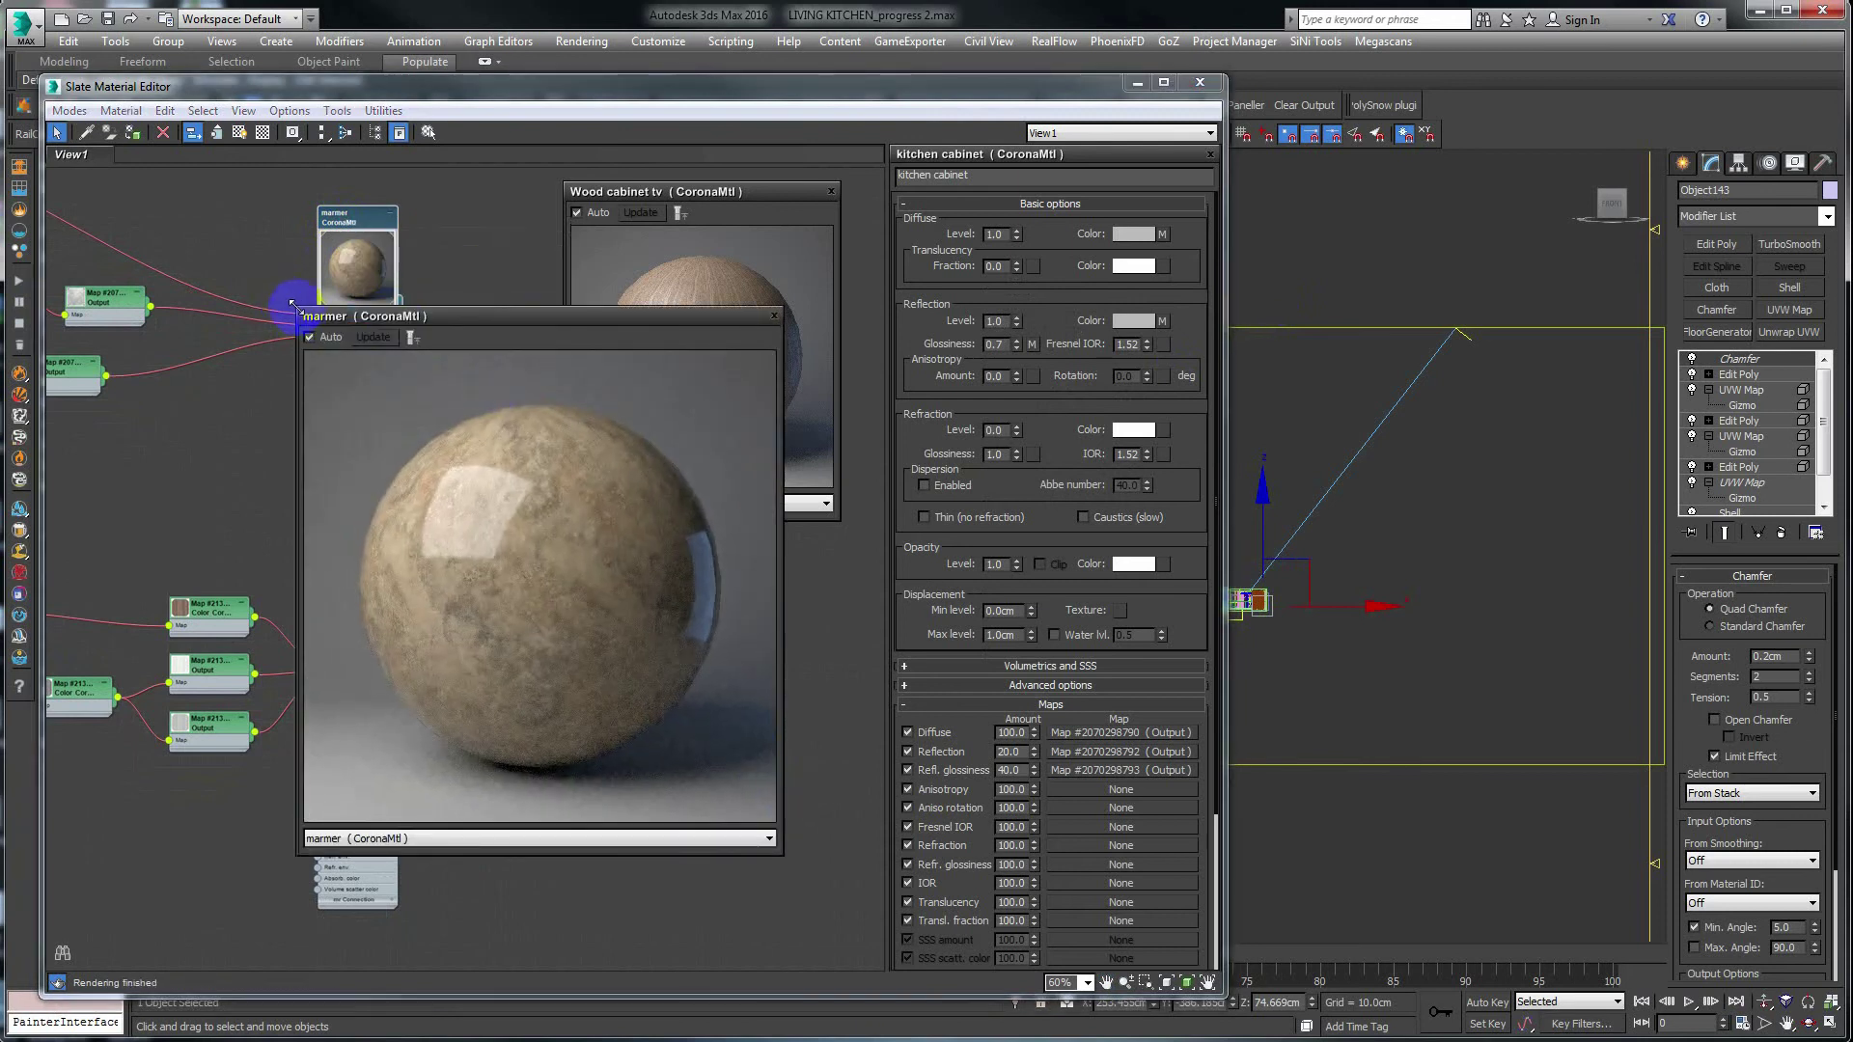
pyautogui.moveTo(293, 305)
pyautogui.mouseDown()
pyautogui.moveTo(434, 384)
pyautogui.moveTo(455, 426)
pyautogui.moveTo(606, 421)
pyautogui.moveTo(609, 554)
pyautogui.mouseUp()
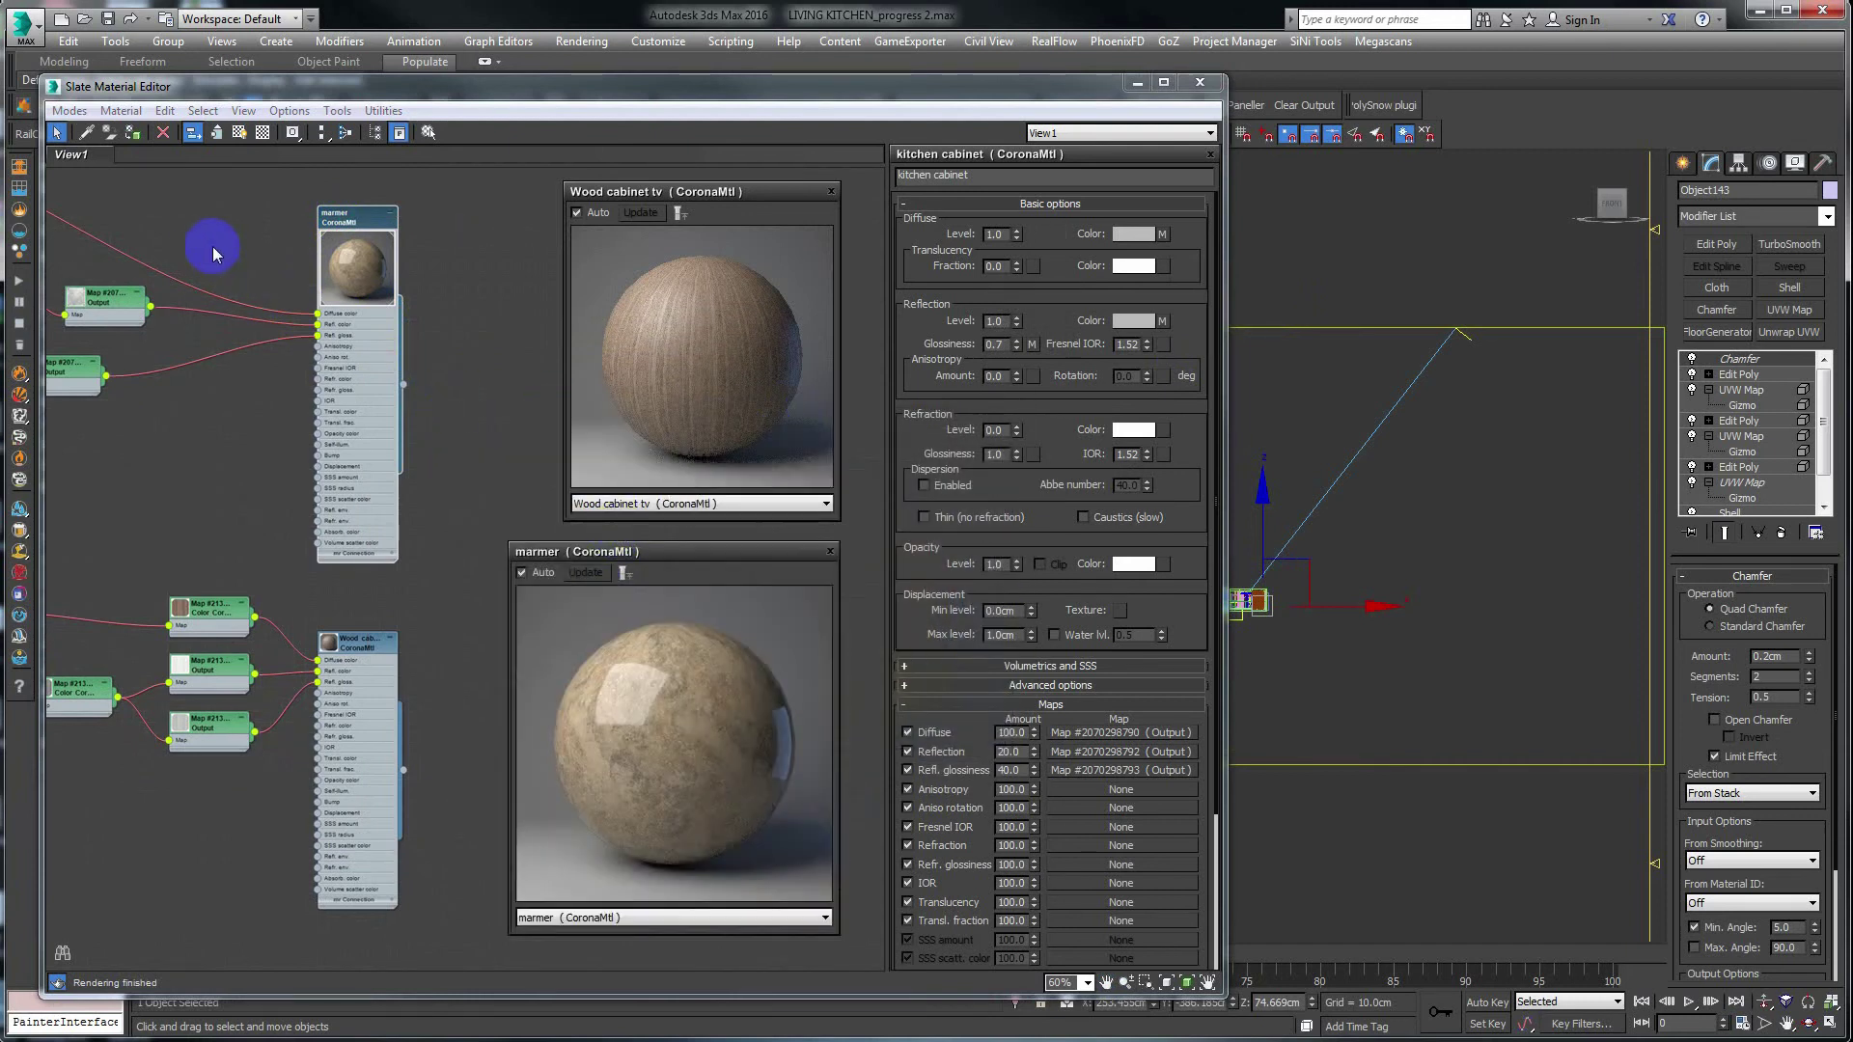
# Disconnect the marble bitmap from the marmer material's input.
pyautogui.scroll(-2, 210, 253)
pyautogui.moveTo(199, 281)
pyautogui.mouseDown(button='middle')
pyautogui.moveTo(214, 406)
pyautogui.moveTo(318, 335)
pyautogui.moveTo(315, 298)
pyautogui.mouseUp(button='middle')
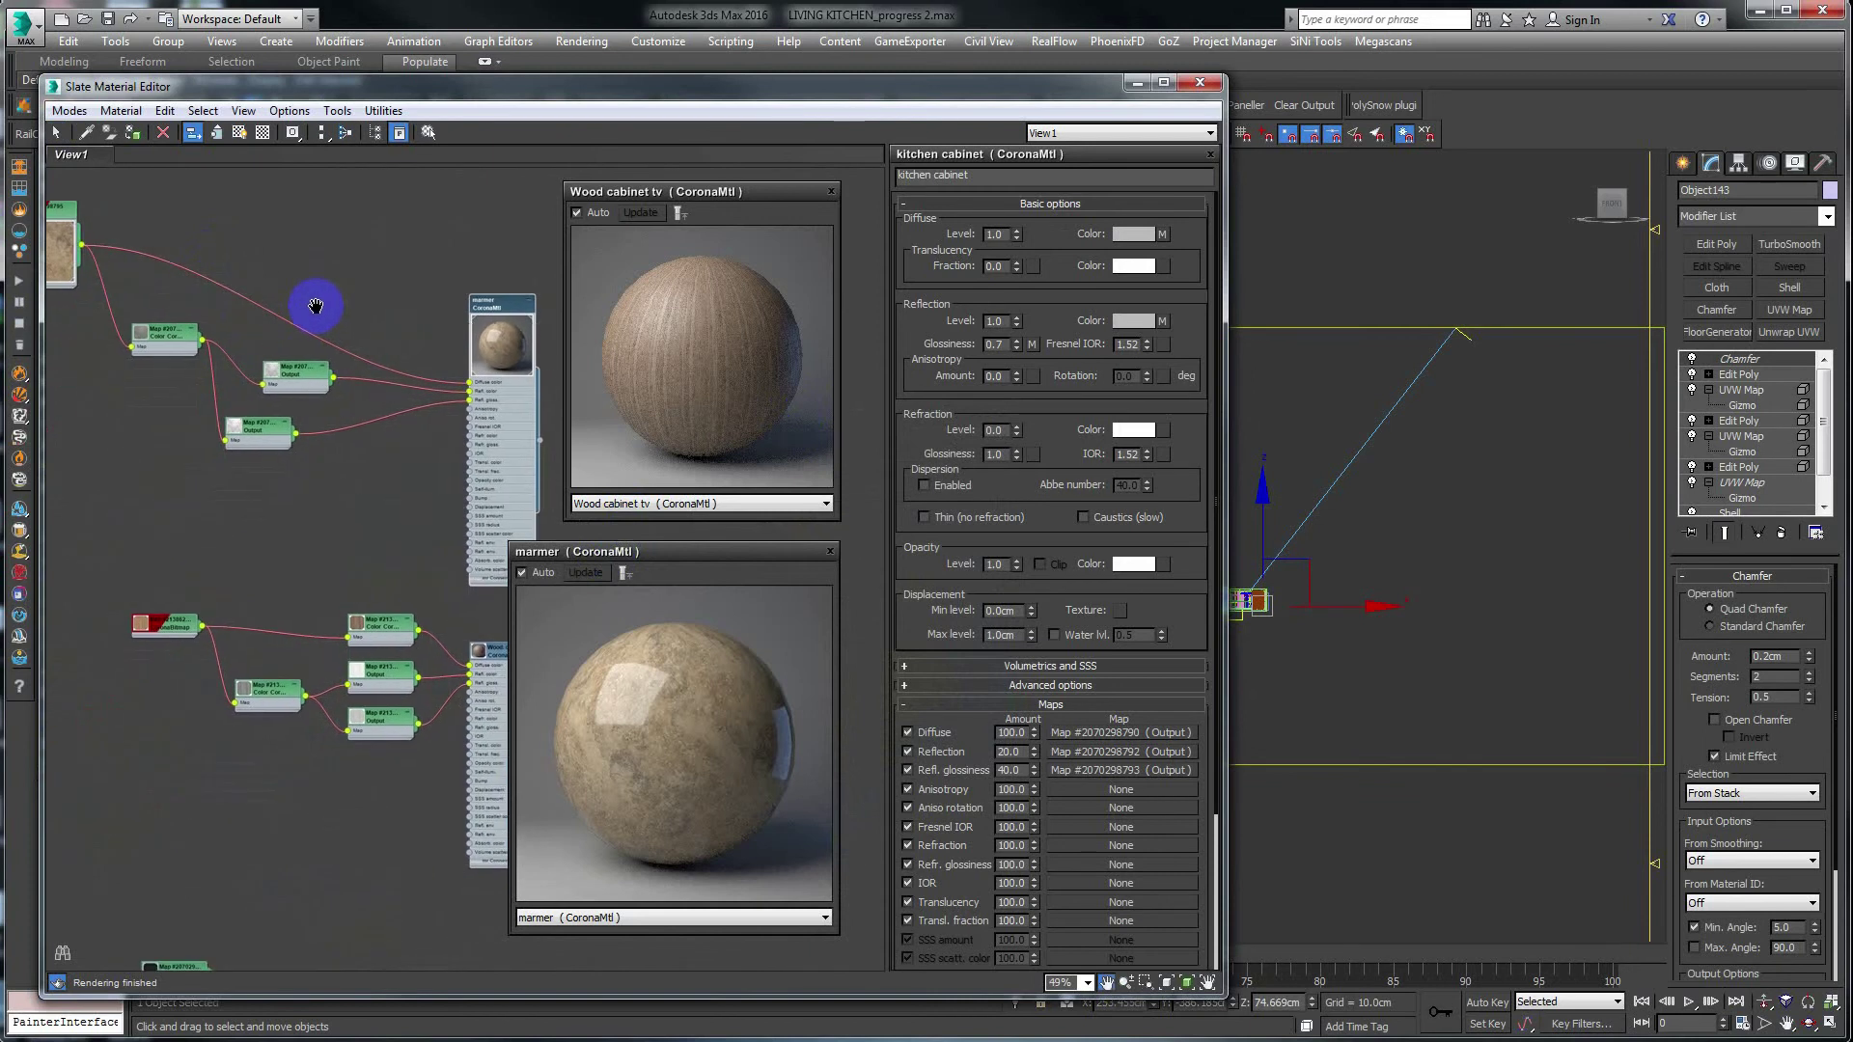
pyautogui.moveTo(470, 386)
pyautogui.mouseDown()
pyautogui.moveTo(81, 249)
pyautogui.moveTo(206, 232)
pyautogui.mouseUp()
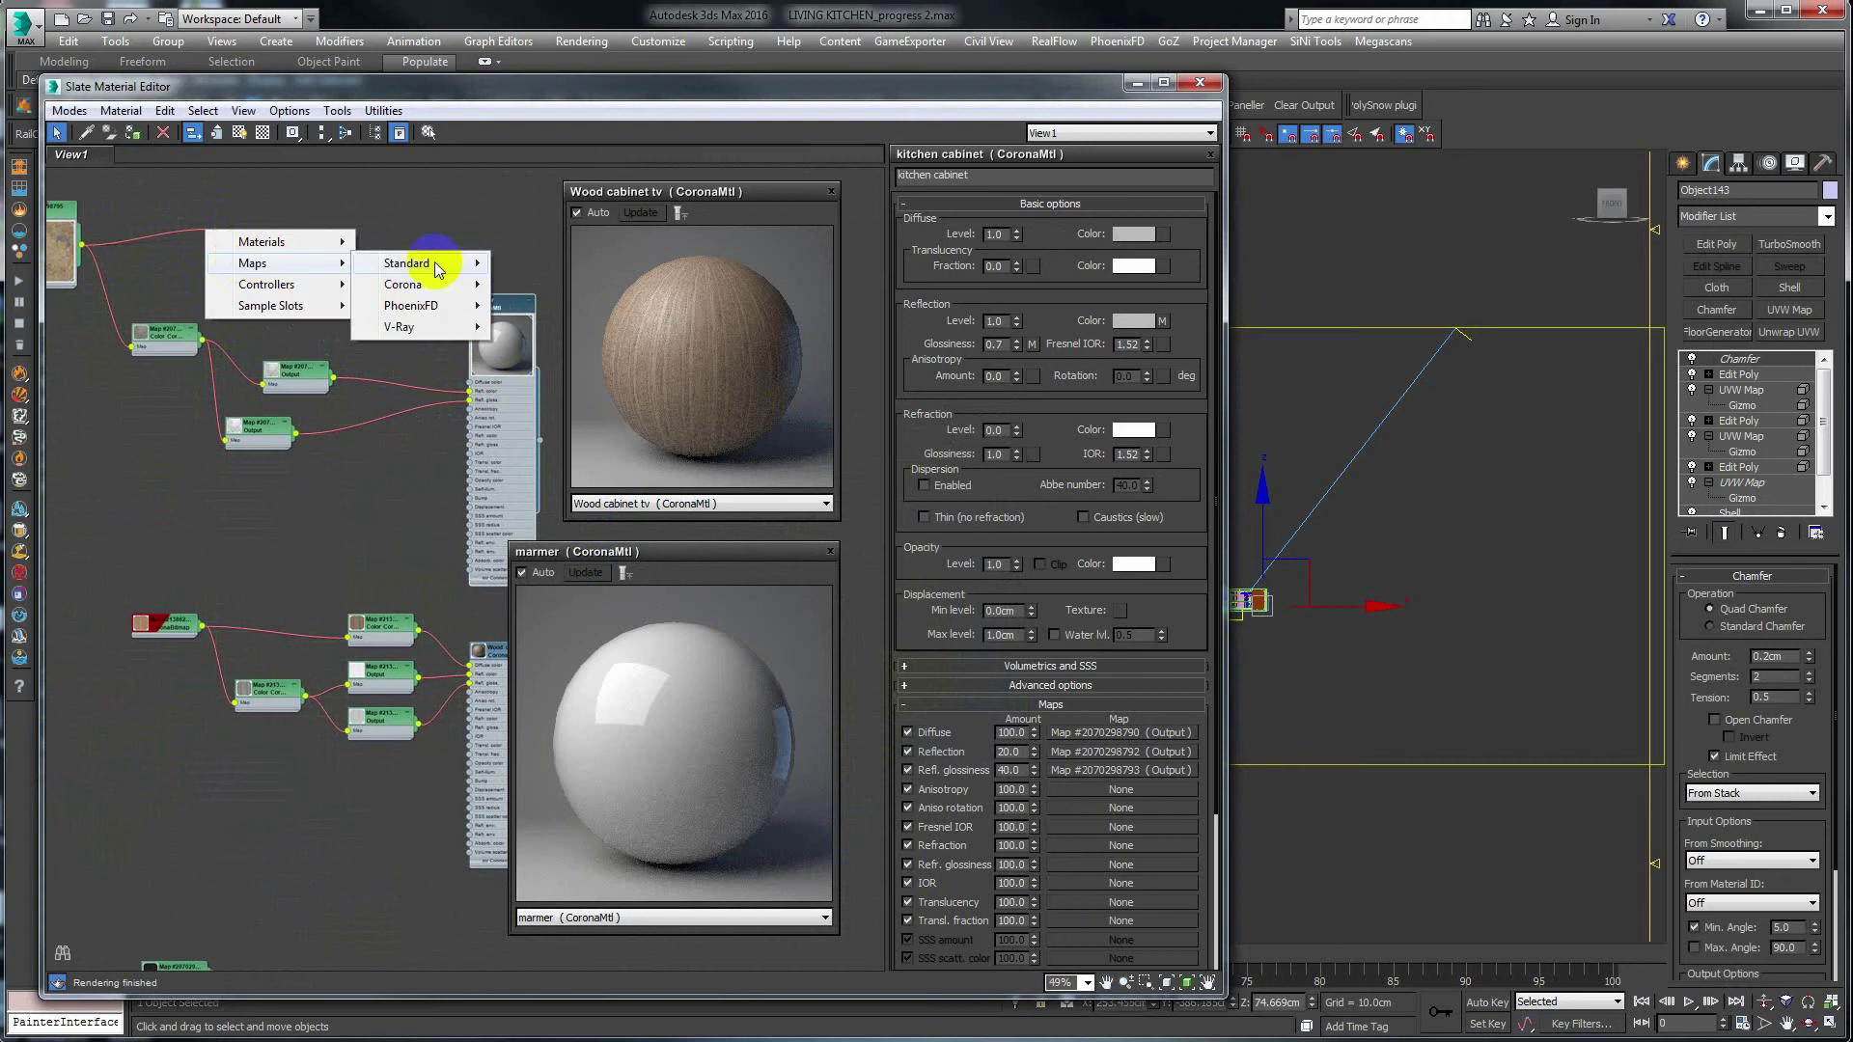
pyautogui.moveTo(408, 263)
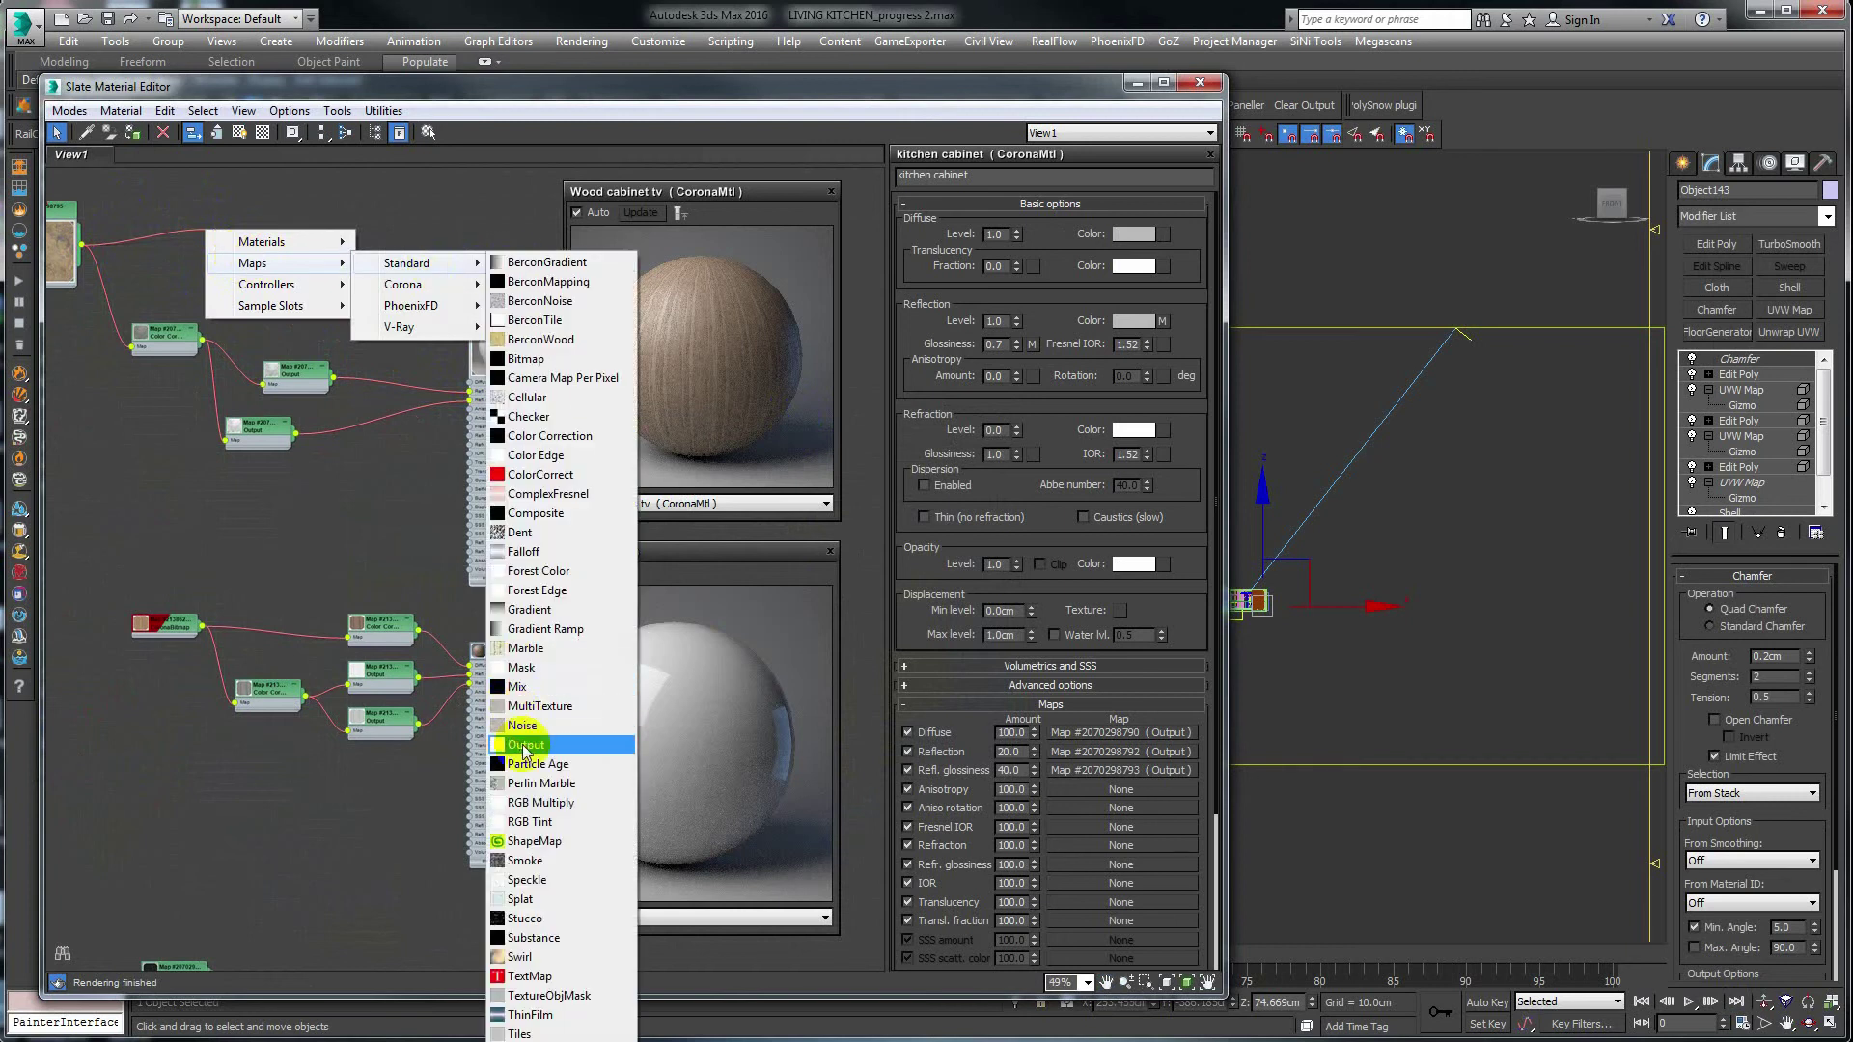
# Insert Color Correction and Output maps between the marble bitmap and marmer's Diffuse color.
pyautogui.click(543, 475)
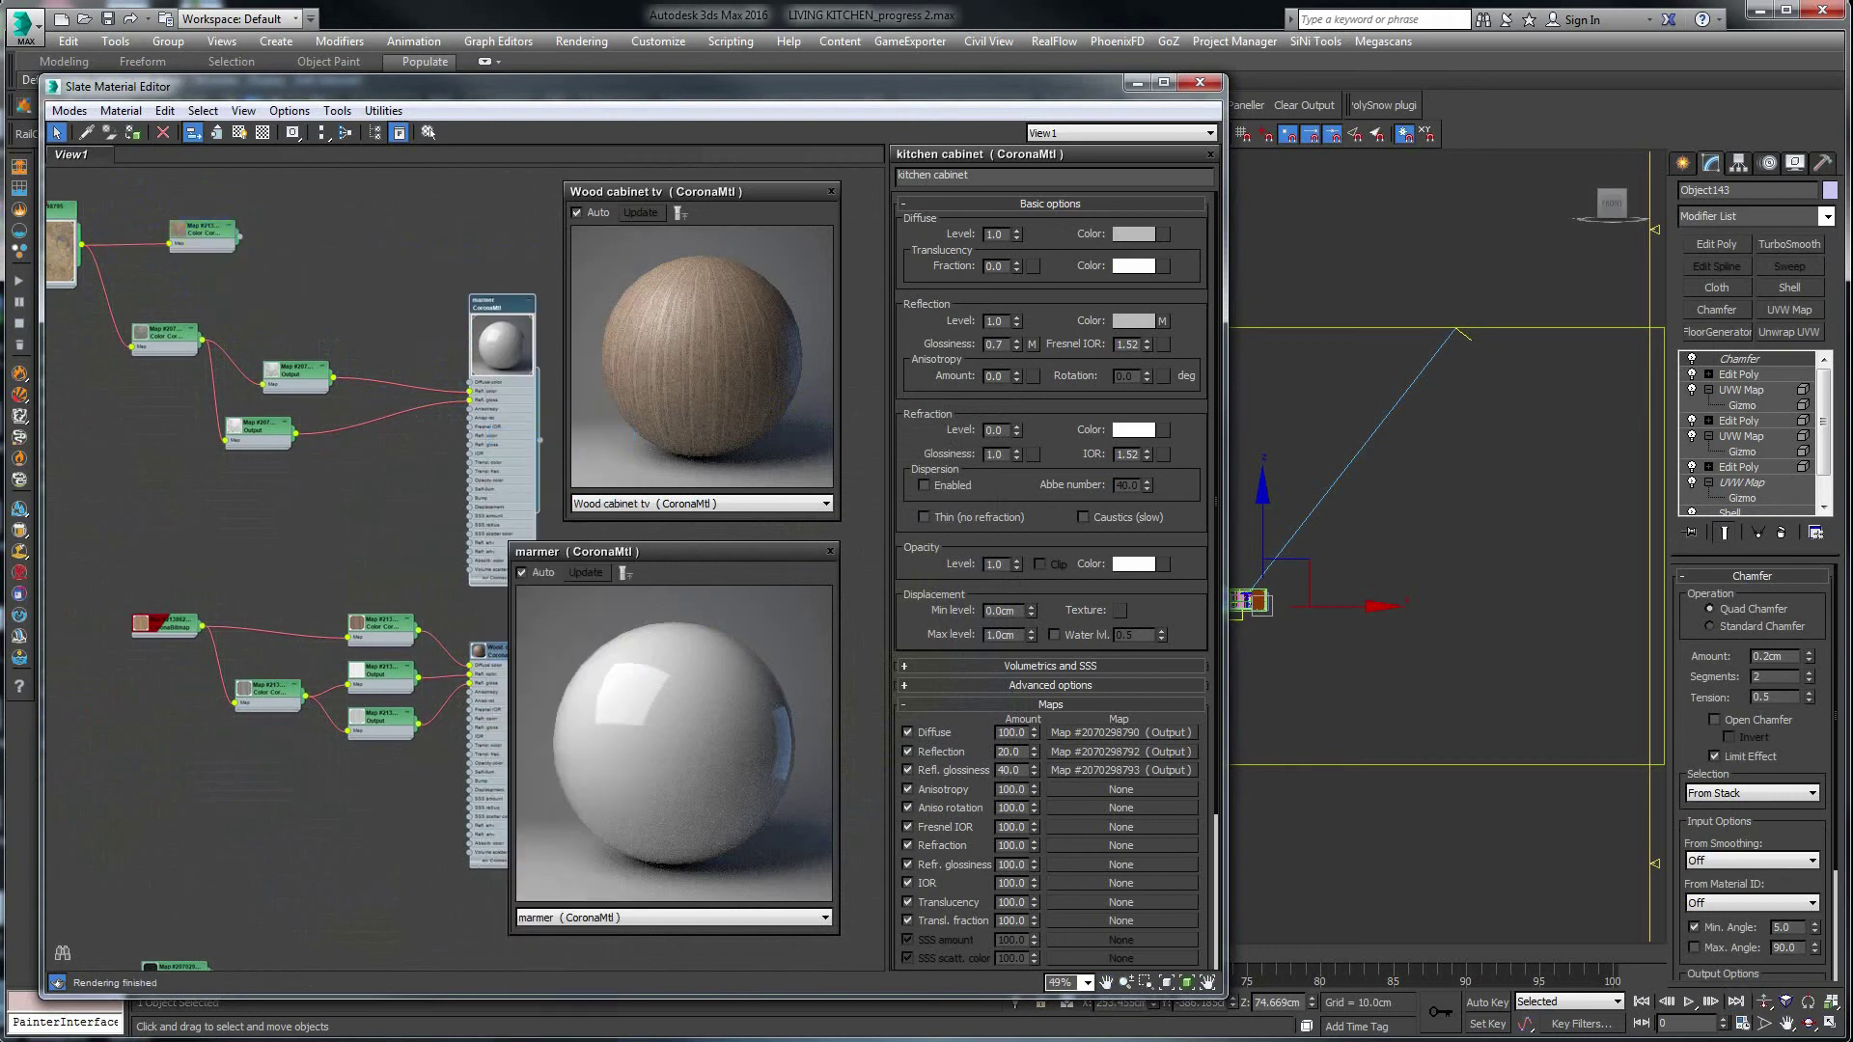
pyautogui.moveTo(241, 245); pyautogui.dragTo(325, 273)
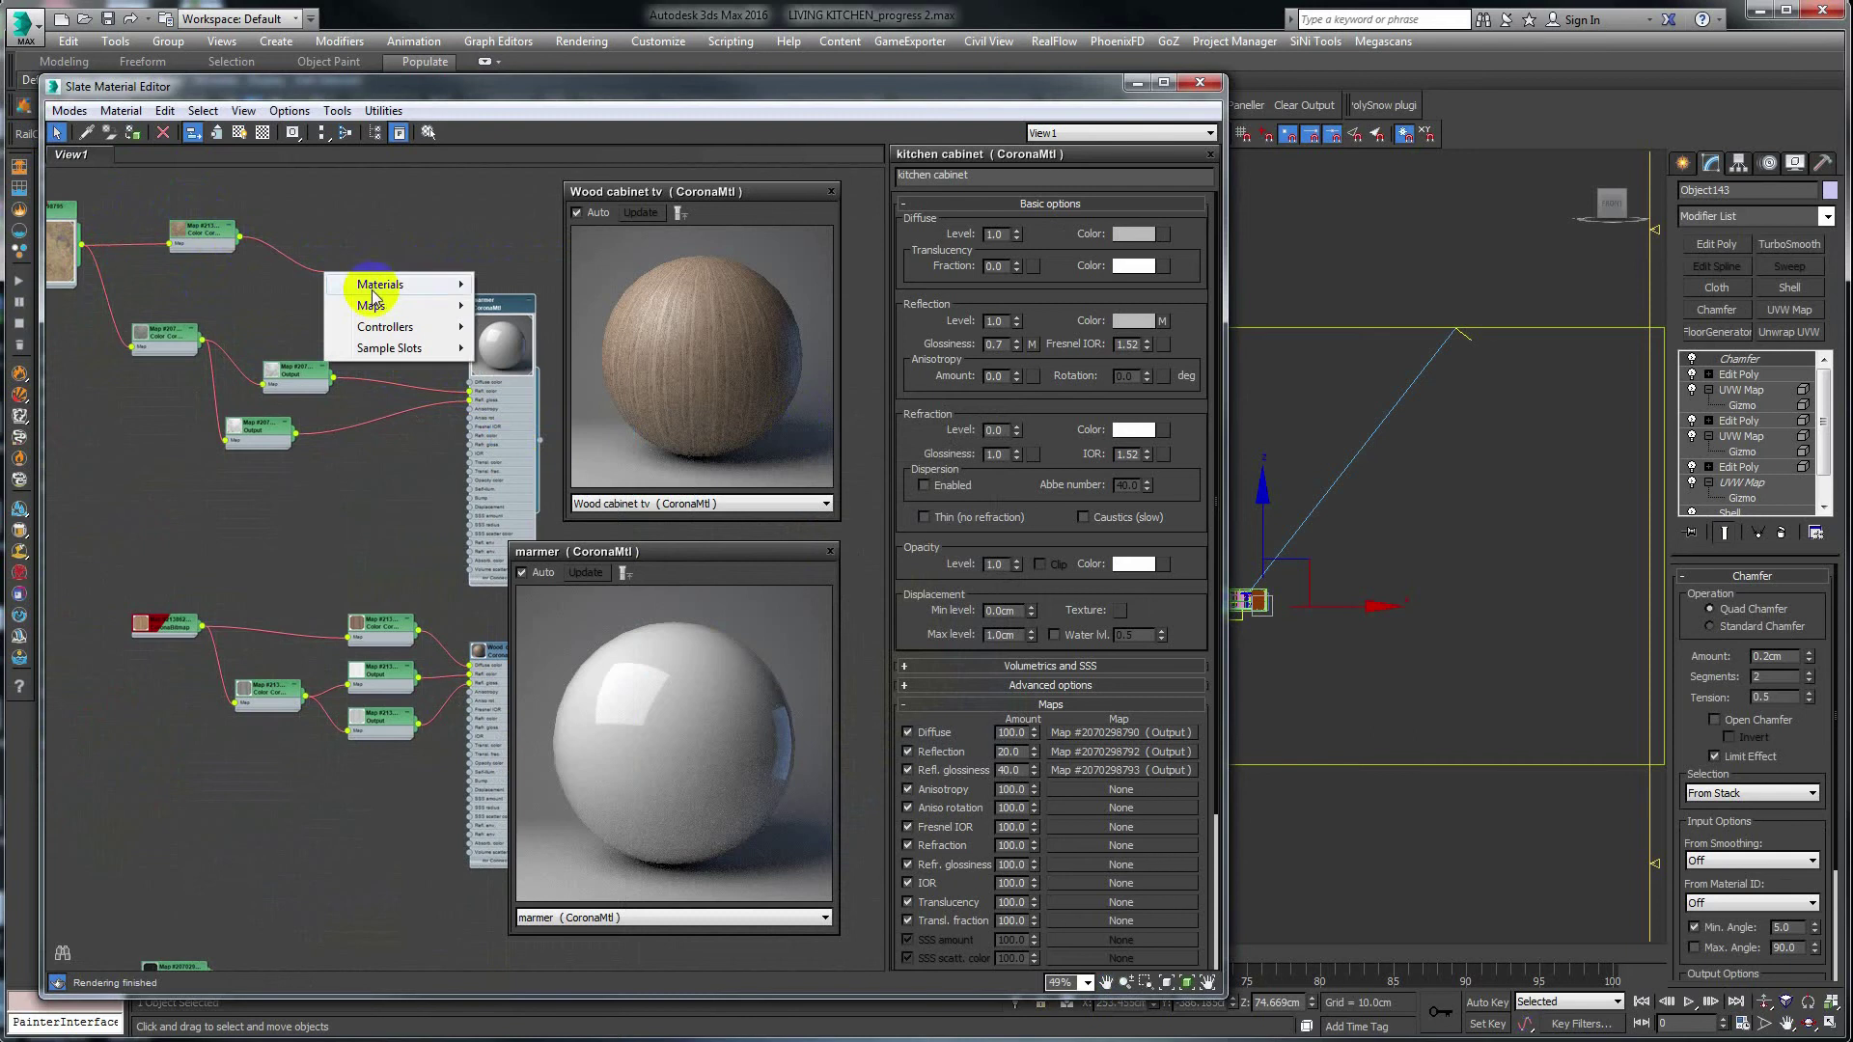
pyautogui.moveTo(525, 305)
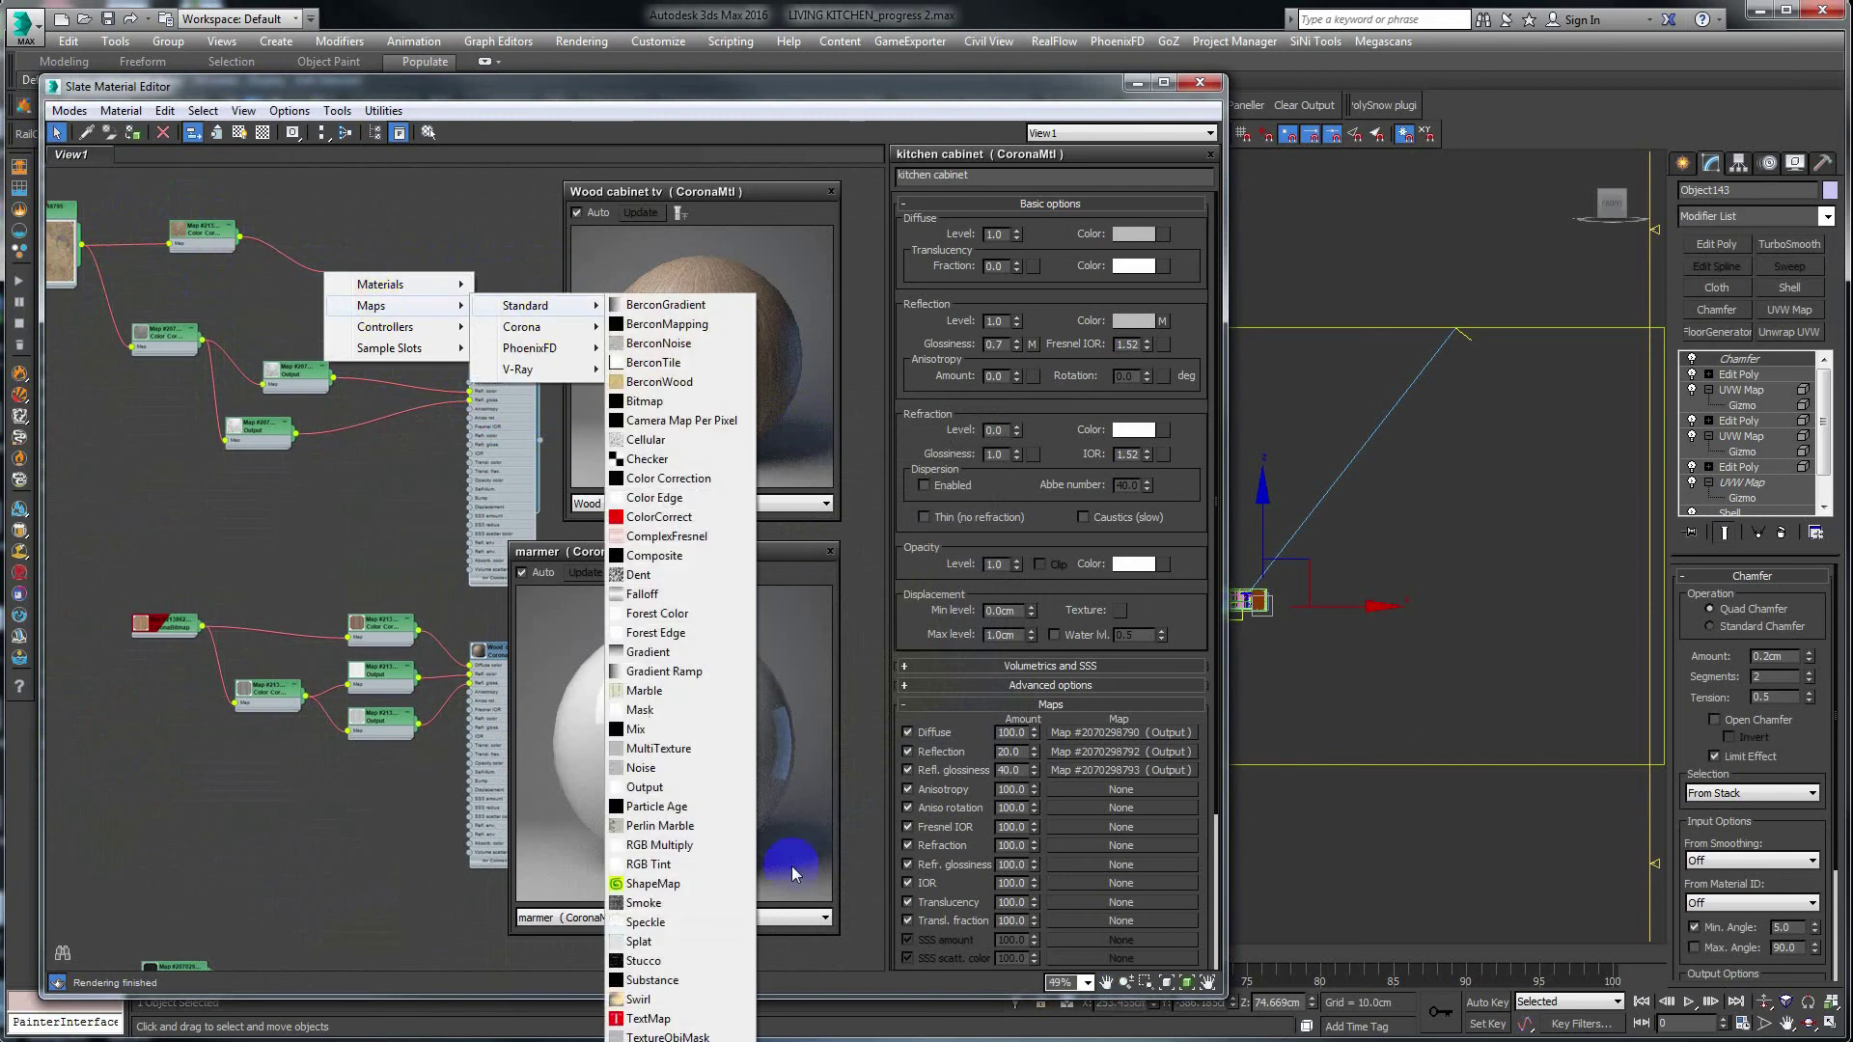
pyautogui.click(702, 784)
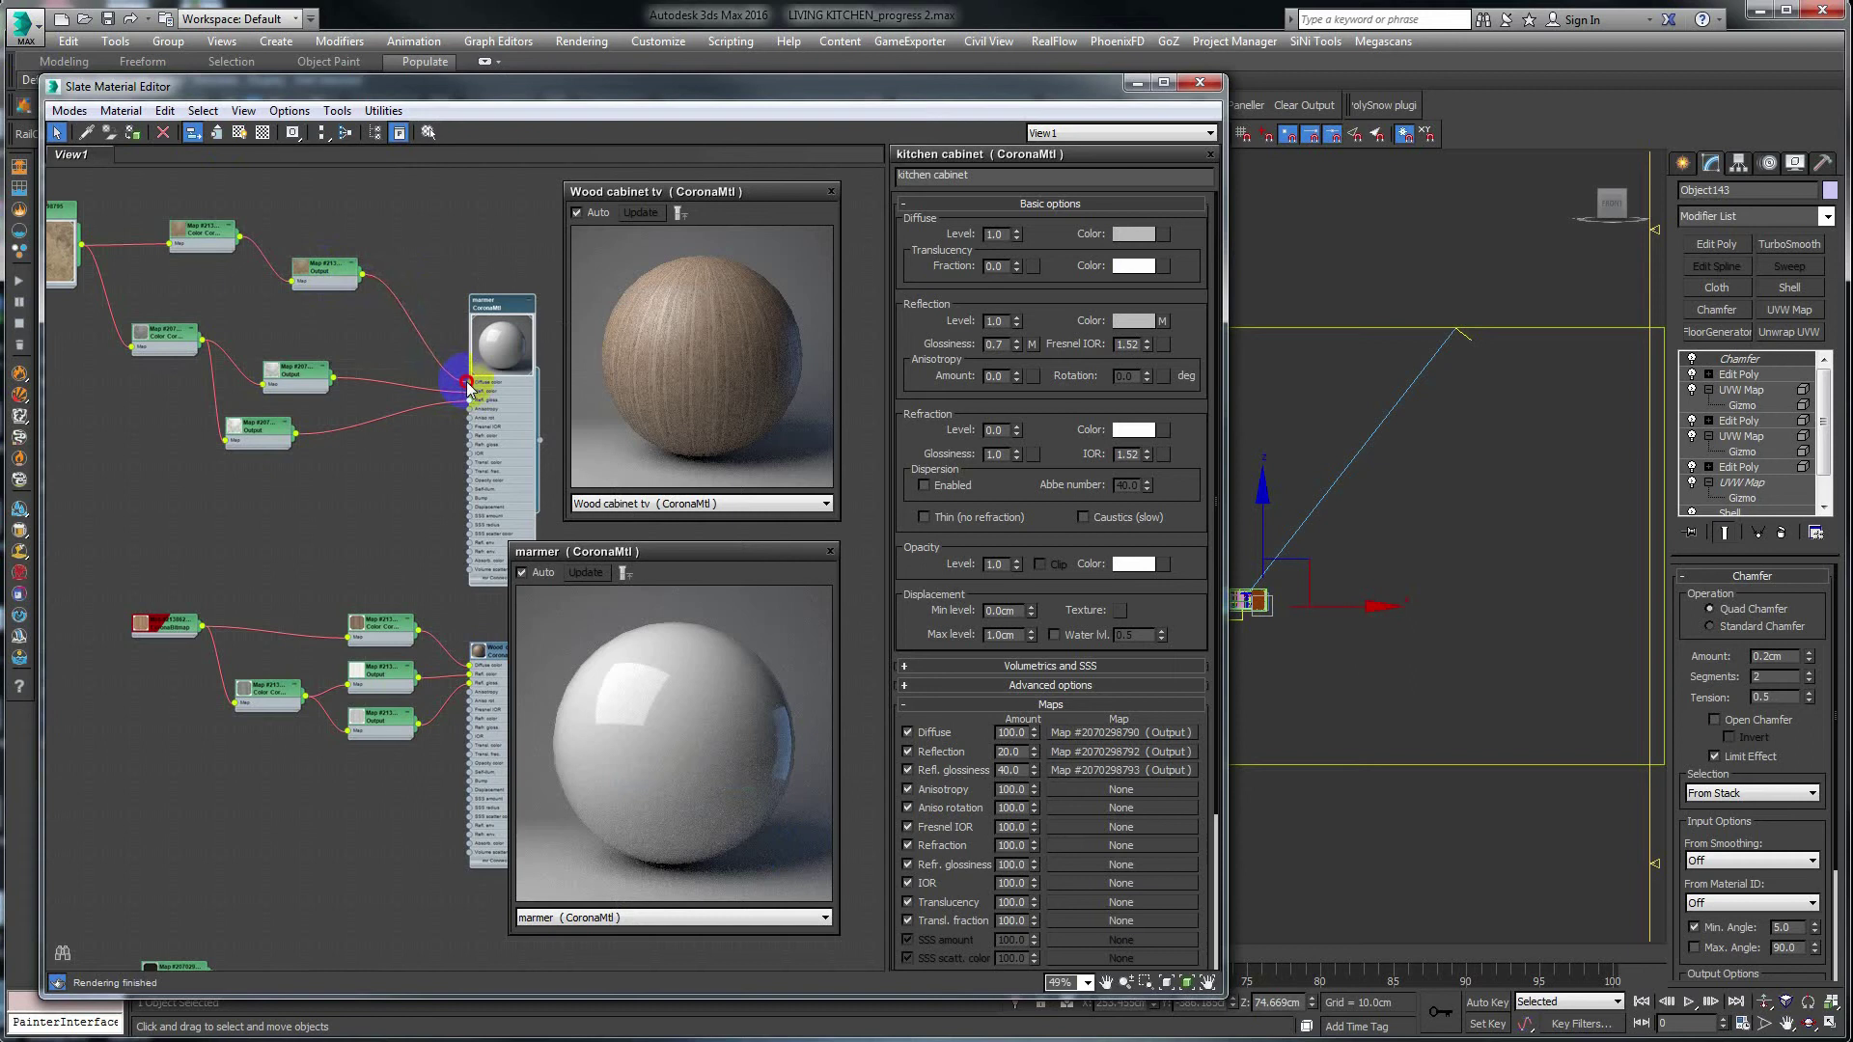
pyautogui.moveTo(374, 287); pyautogui.dragTo(473, 382)
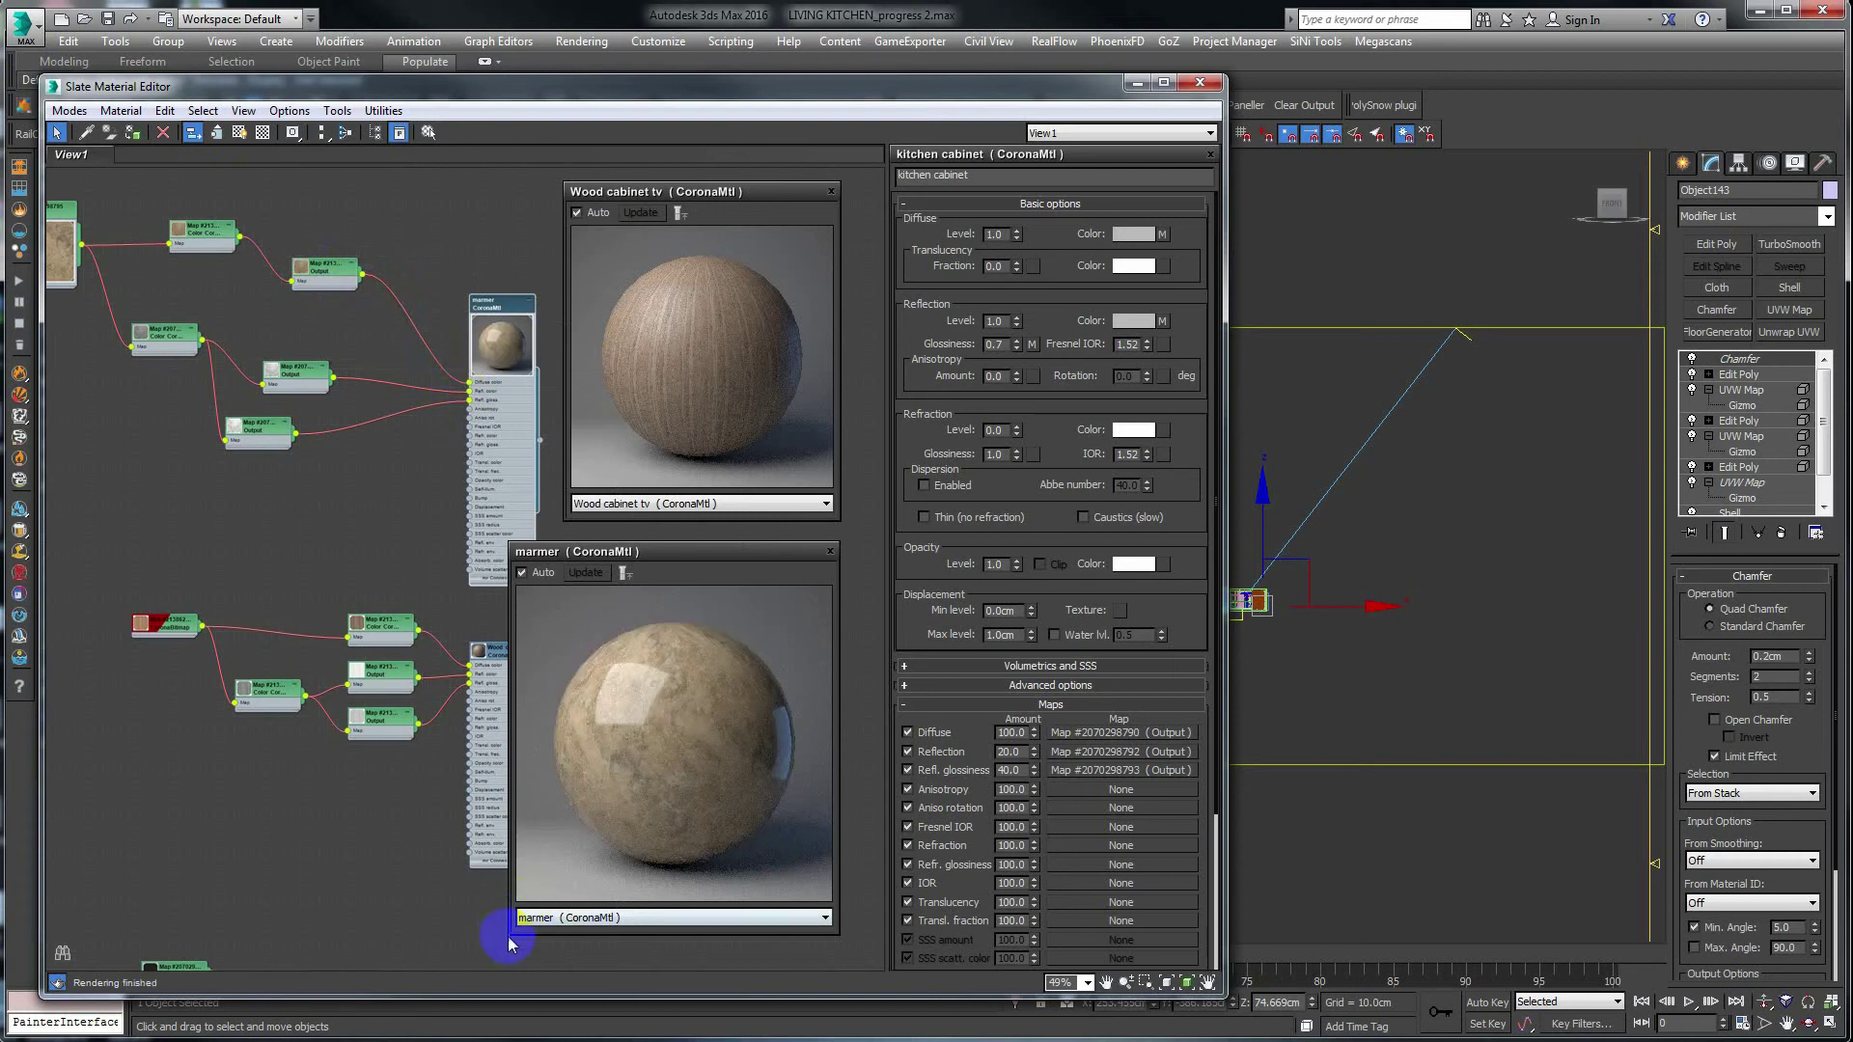
pyautogui.moveTo(510, 932); pyautogui.dragTo(561, 846)
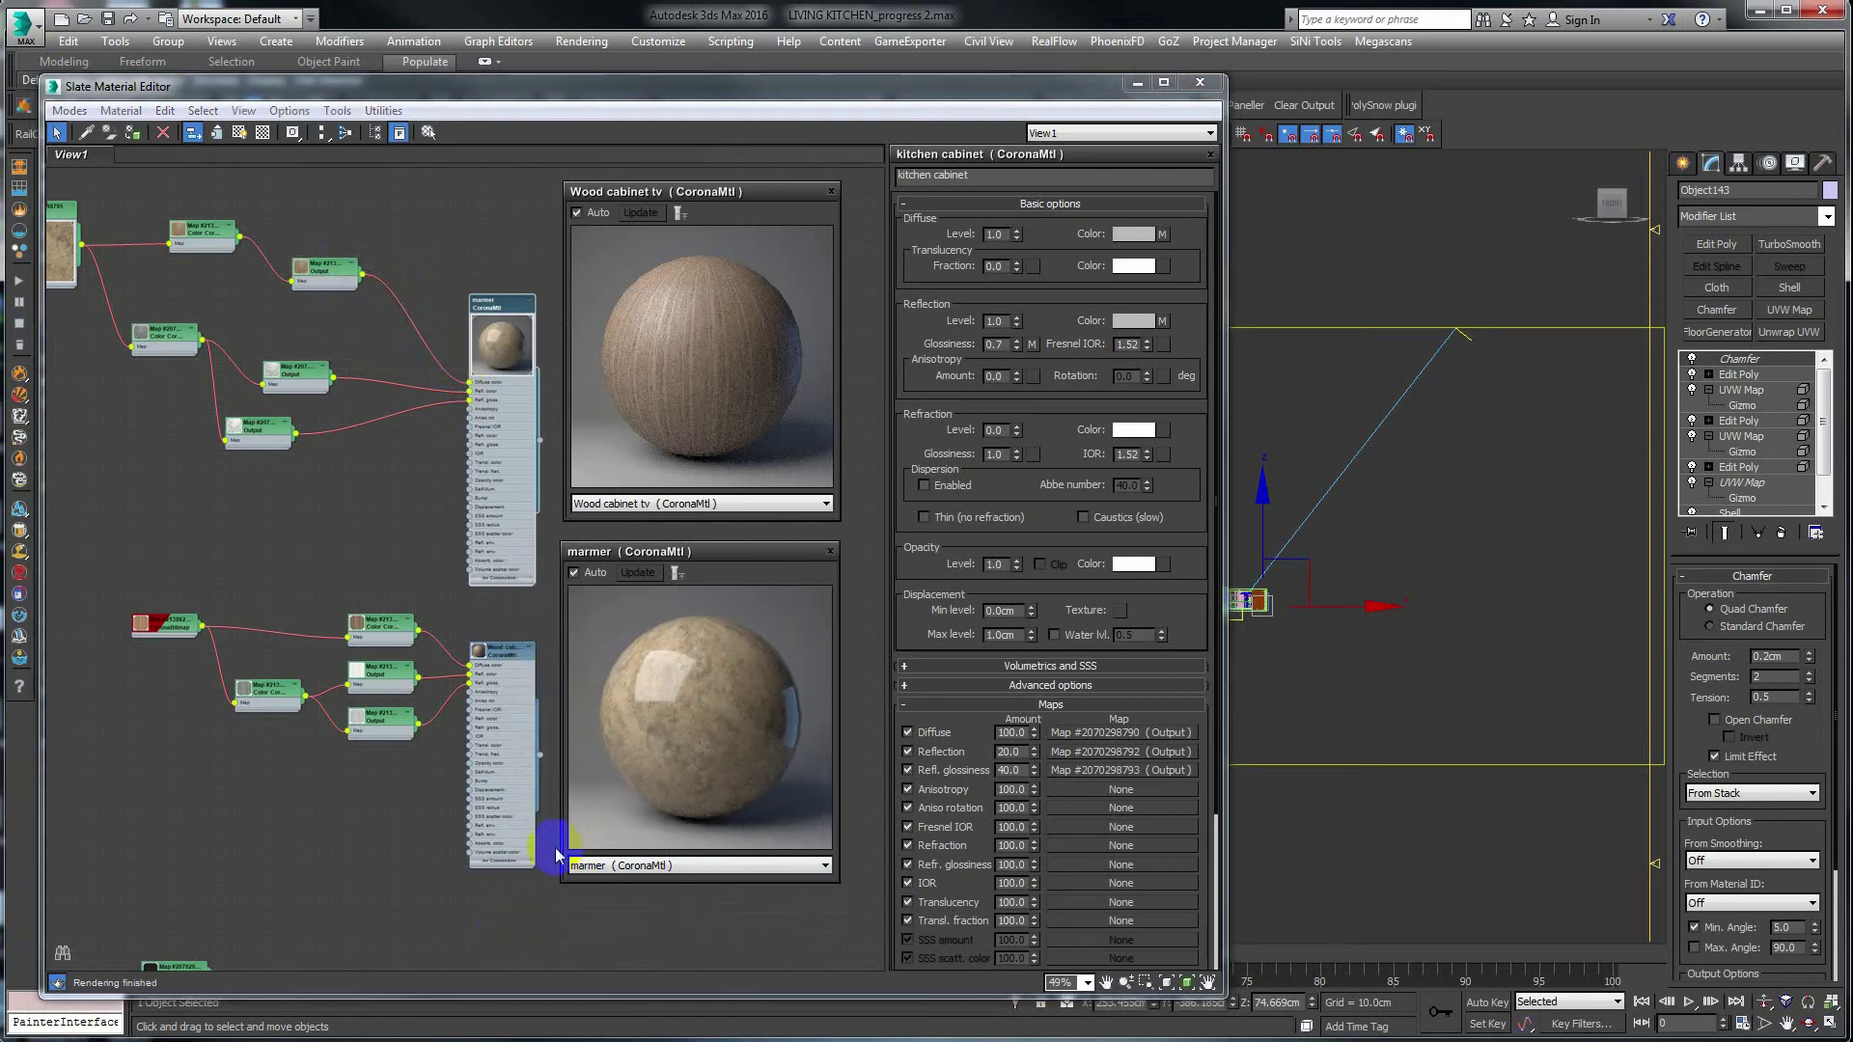
pyautogui.moveTo(675, 552); pyautogui.dragTo(675, 531)
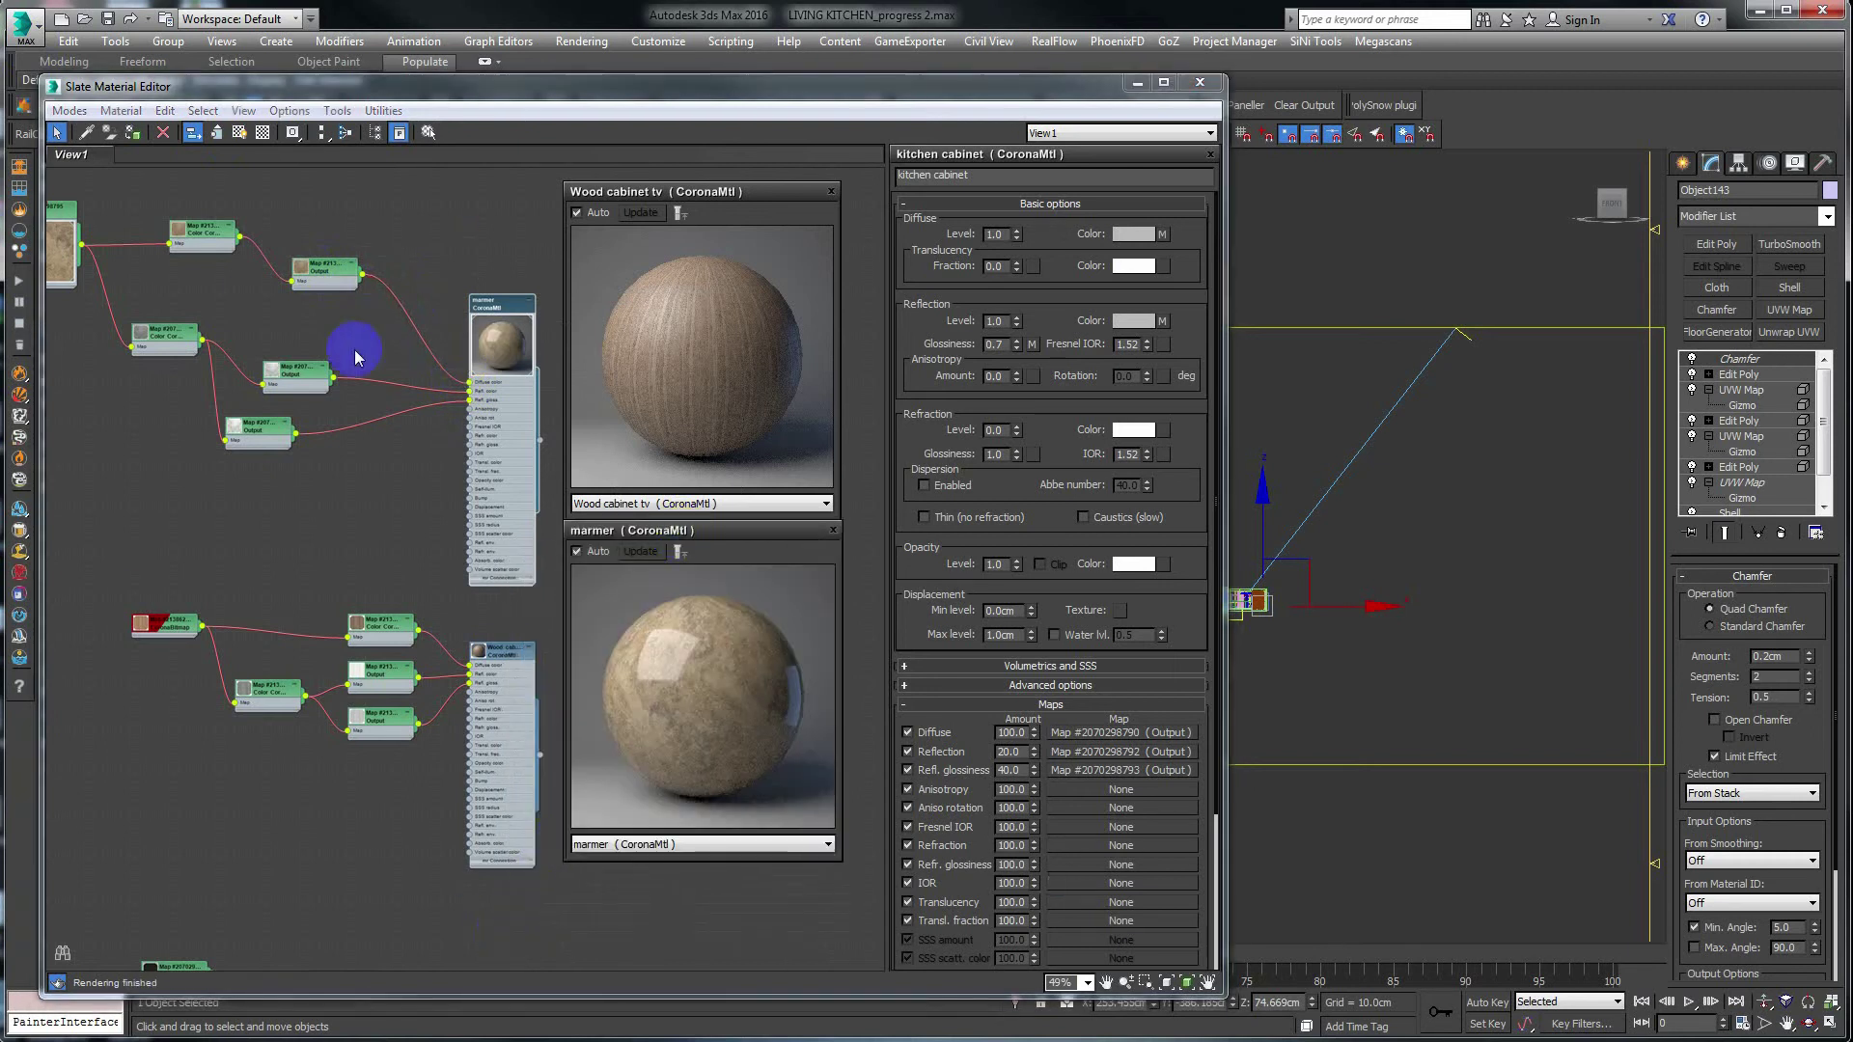
# Open the marble Color Correction map and try Hue Shift values, resetting it to 0.
pyautogui.doubleClick(200, 231)
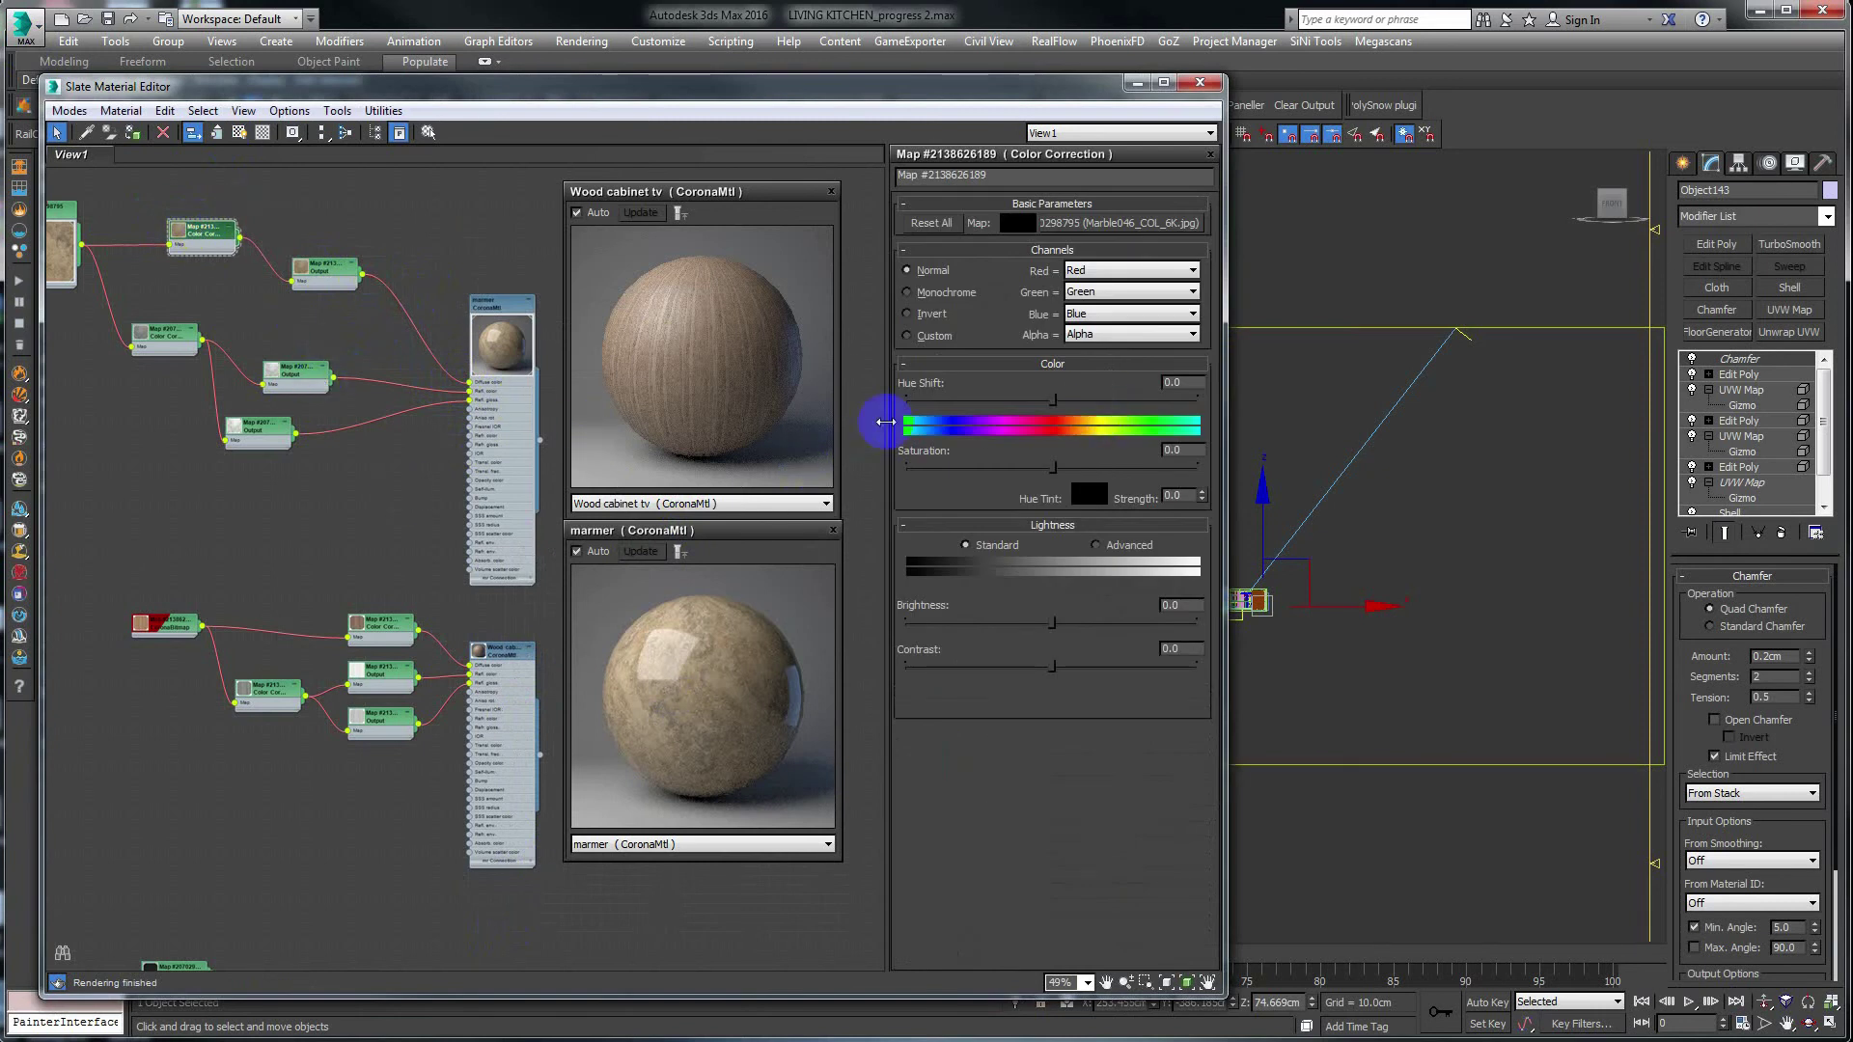
pyautogui.moveTo(1055, 404); pyautogui.dragTo(1050, 400)
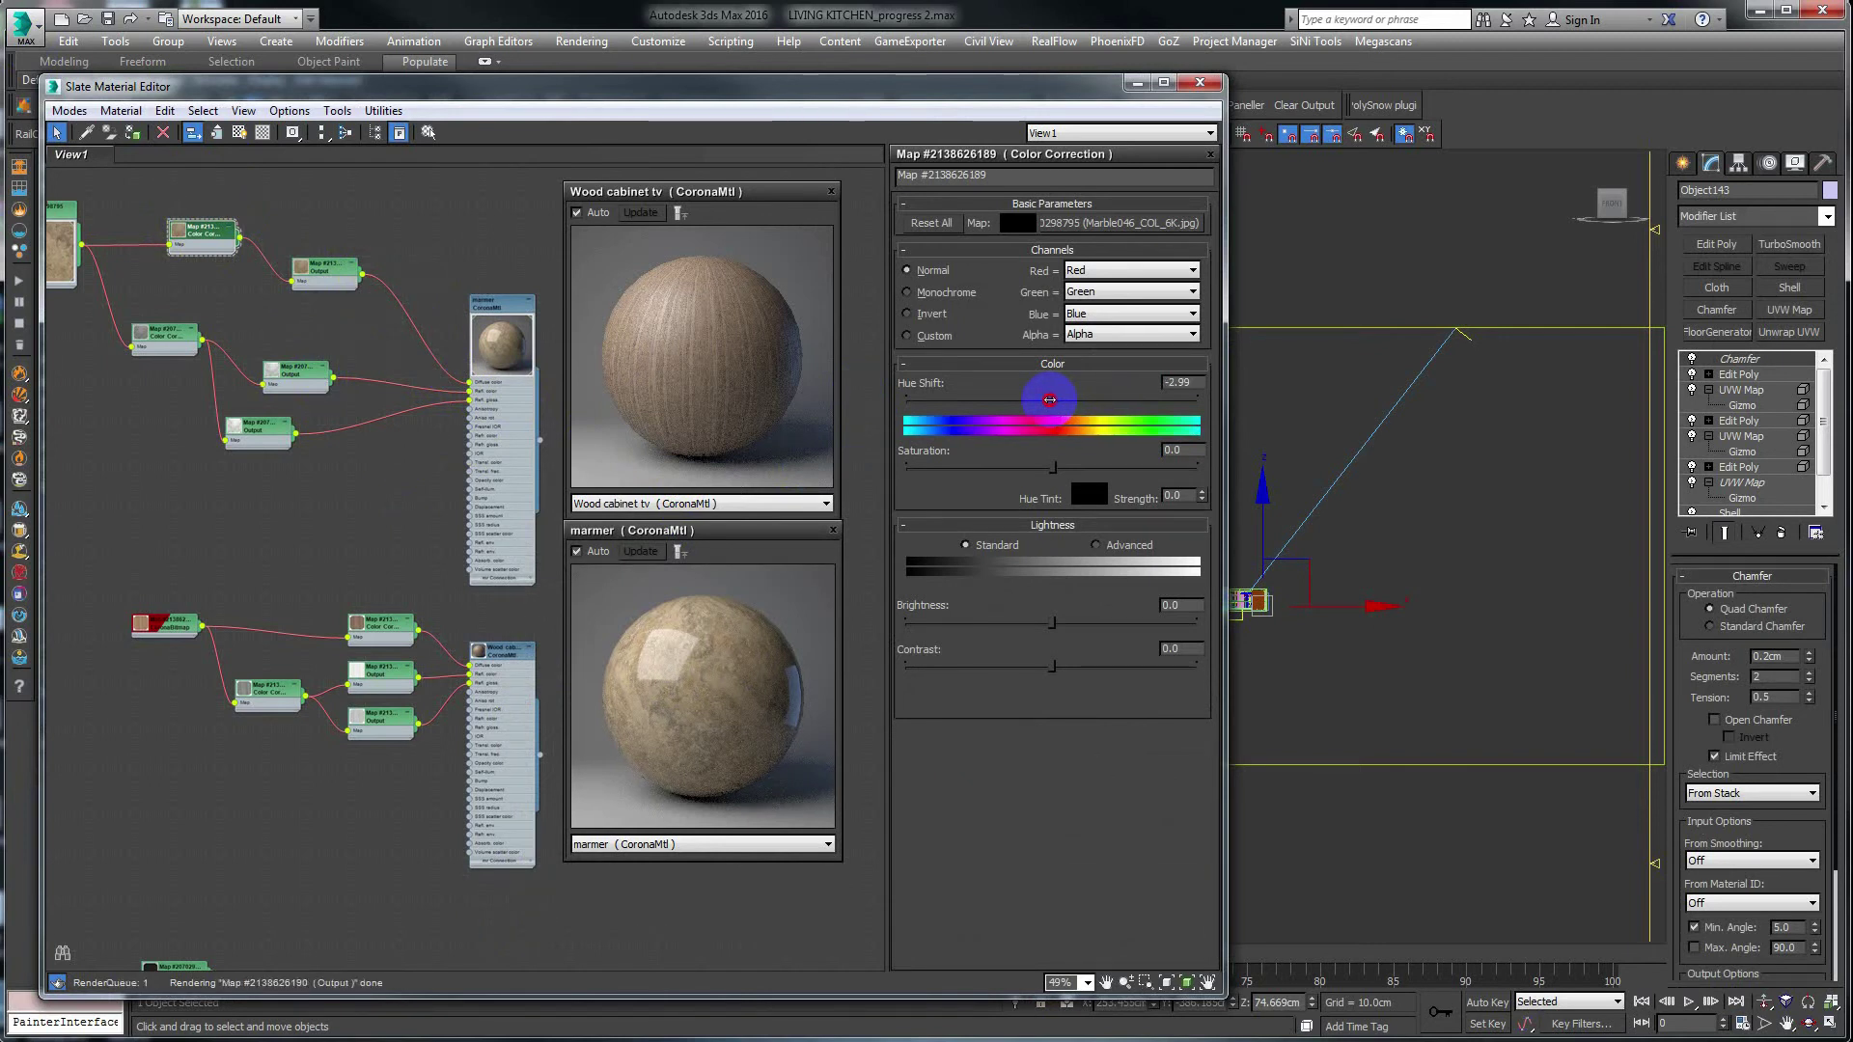
pyautogui.moveTo(1050, 399); pyautogui.dragTo(1045, 399)
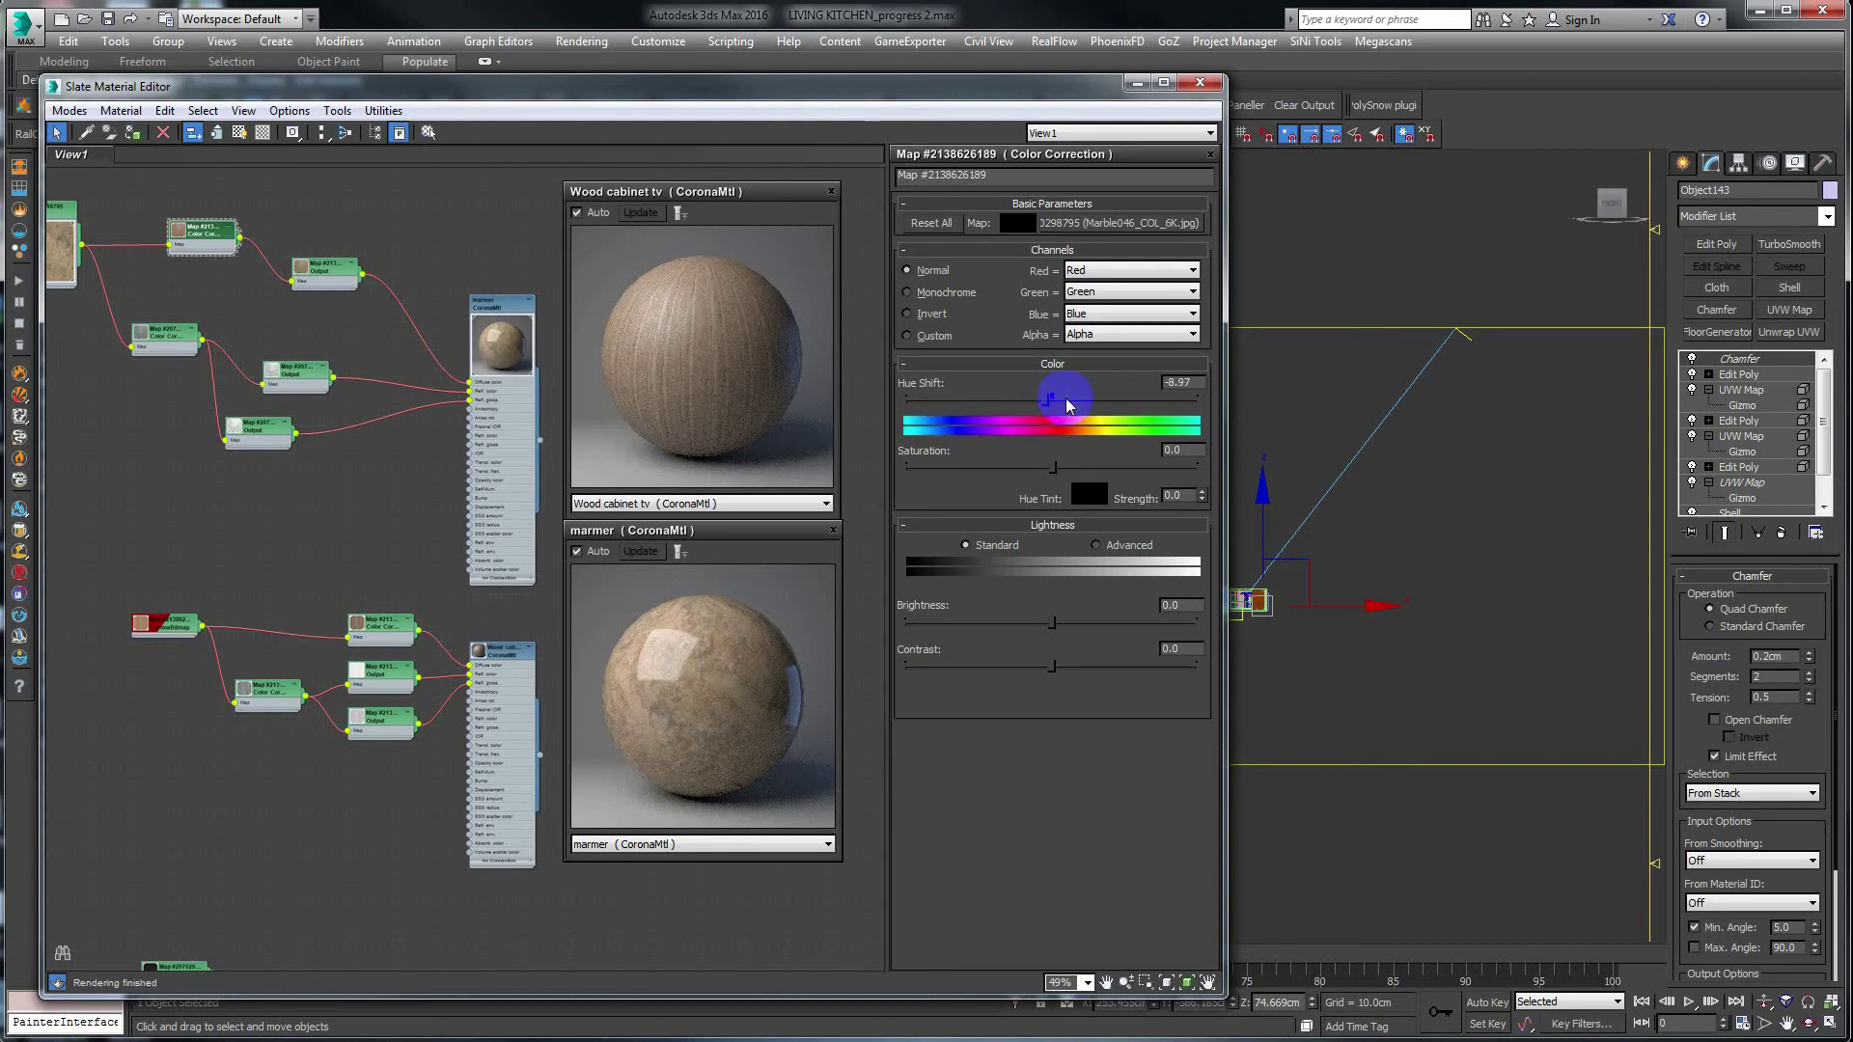
pyautogui.click(1197, 378)
pyautogui.moveTo(1197, 377); pyautogui.dragTo(1132, 390)
pyautogui.write('0')
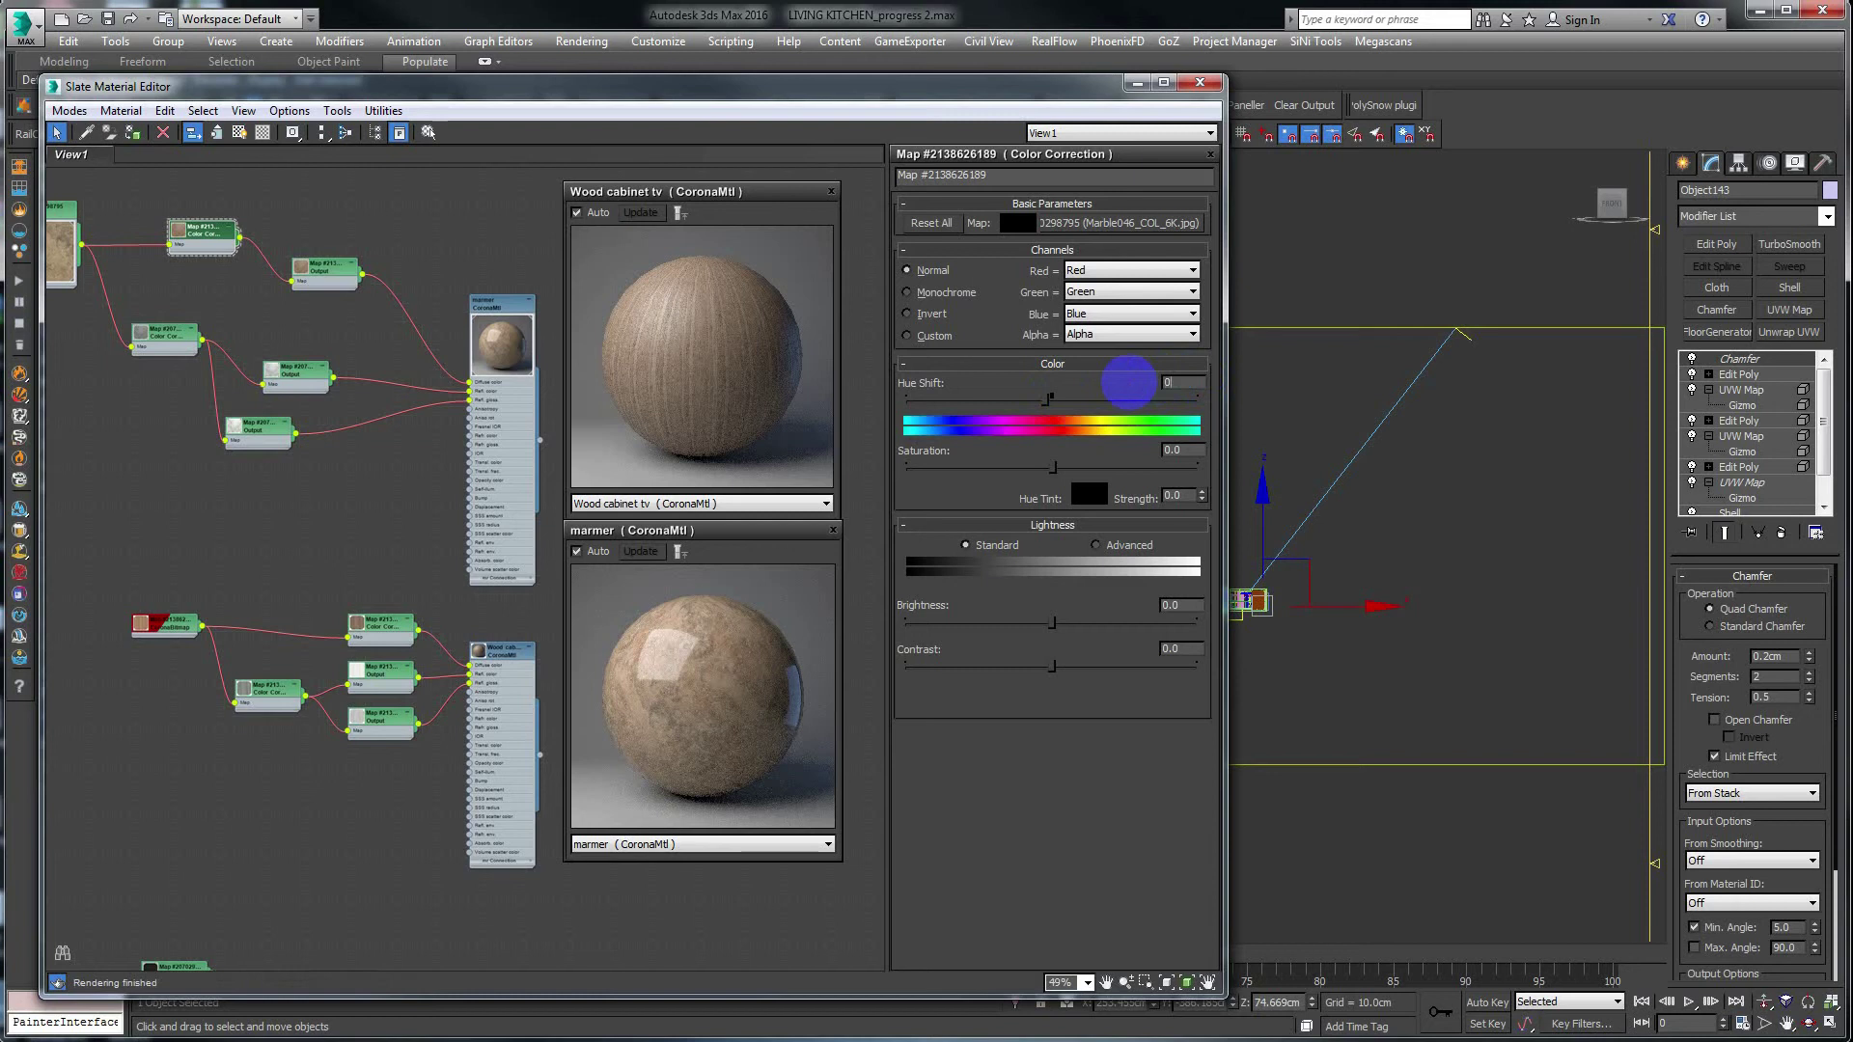
pyautogui.press('Return')
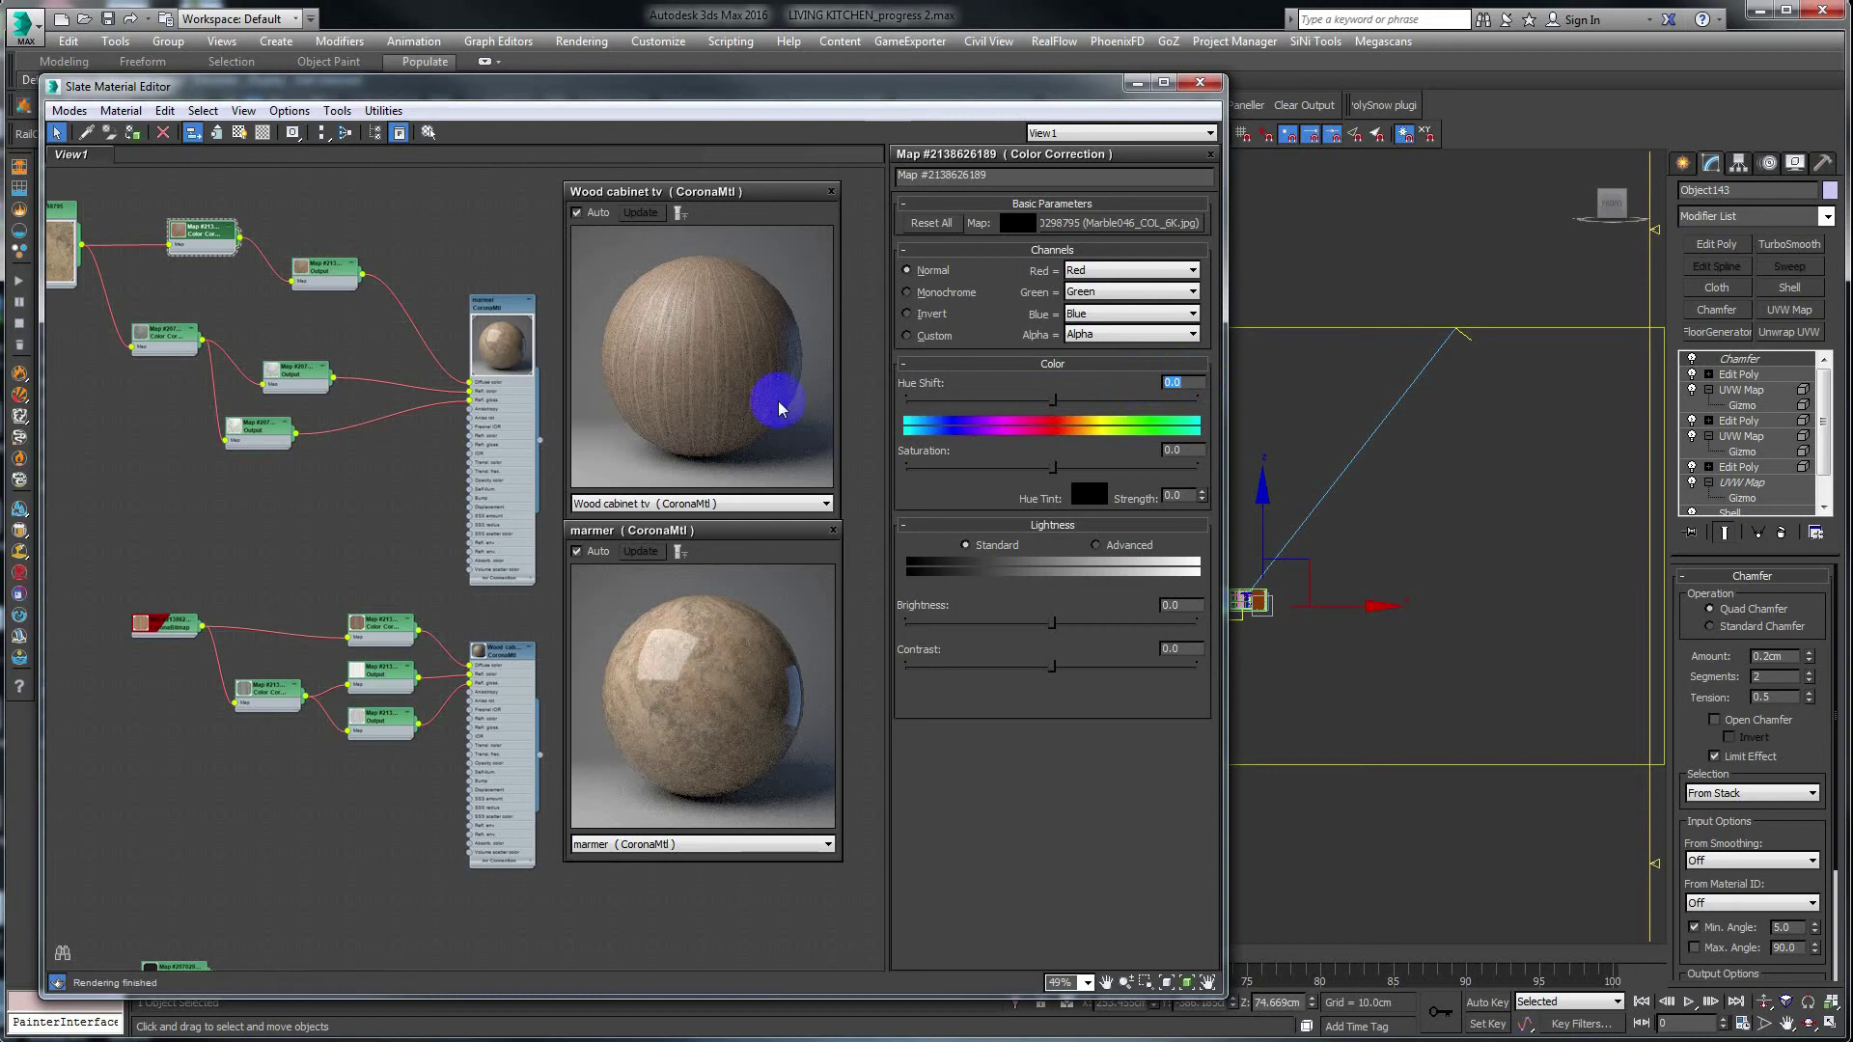
pyautogui.click(191, 232)
pyautogui.moveTo(1053, 398); pyautogui.dragTo(1038, 400)
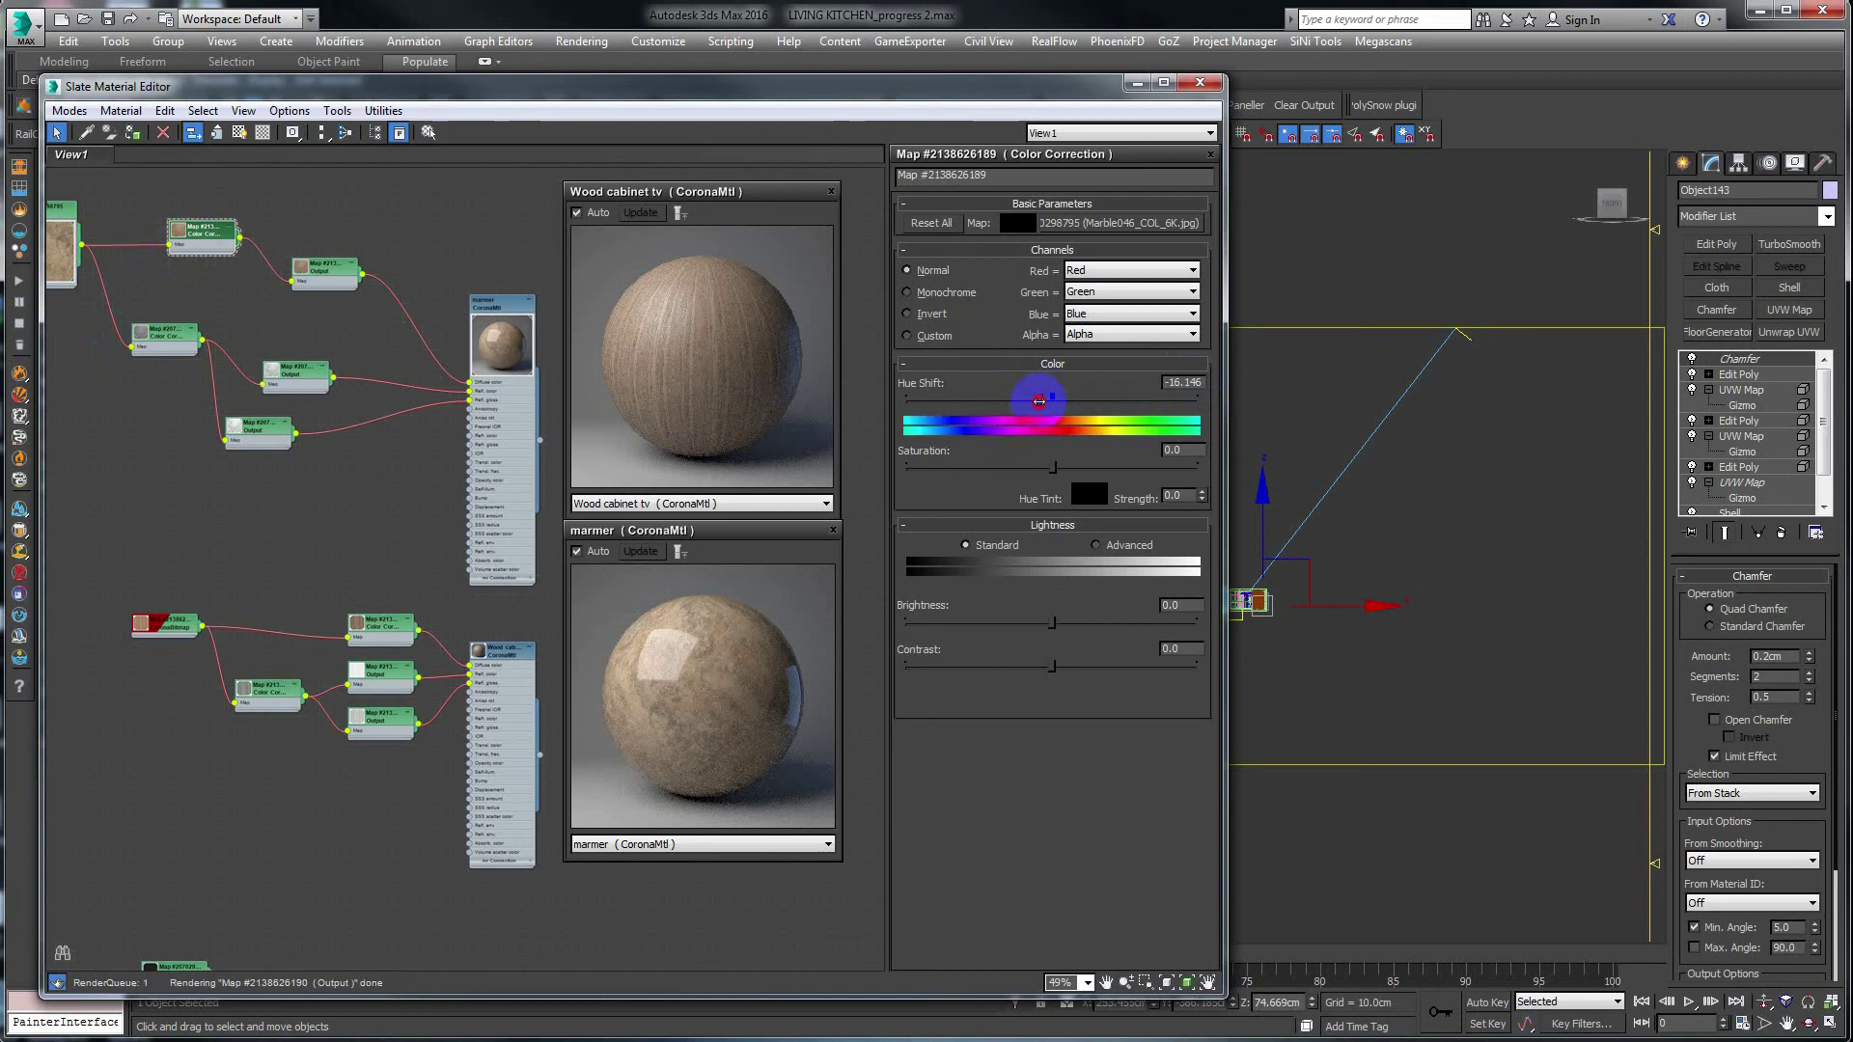
pyautogui.moveTo(1039, 400); pyautogui.dragTo(1043, 400)
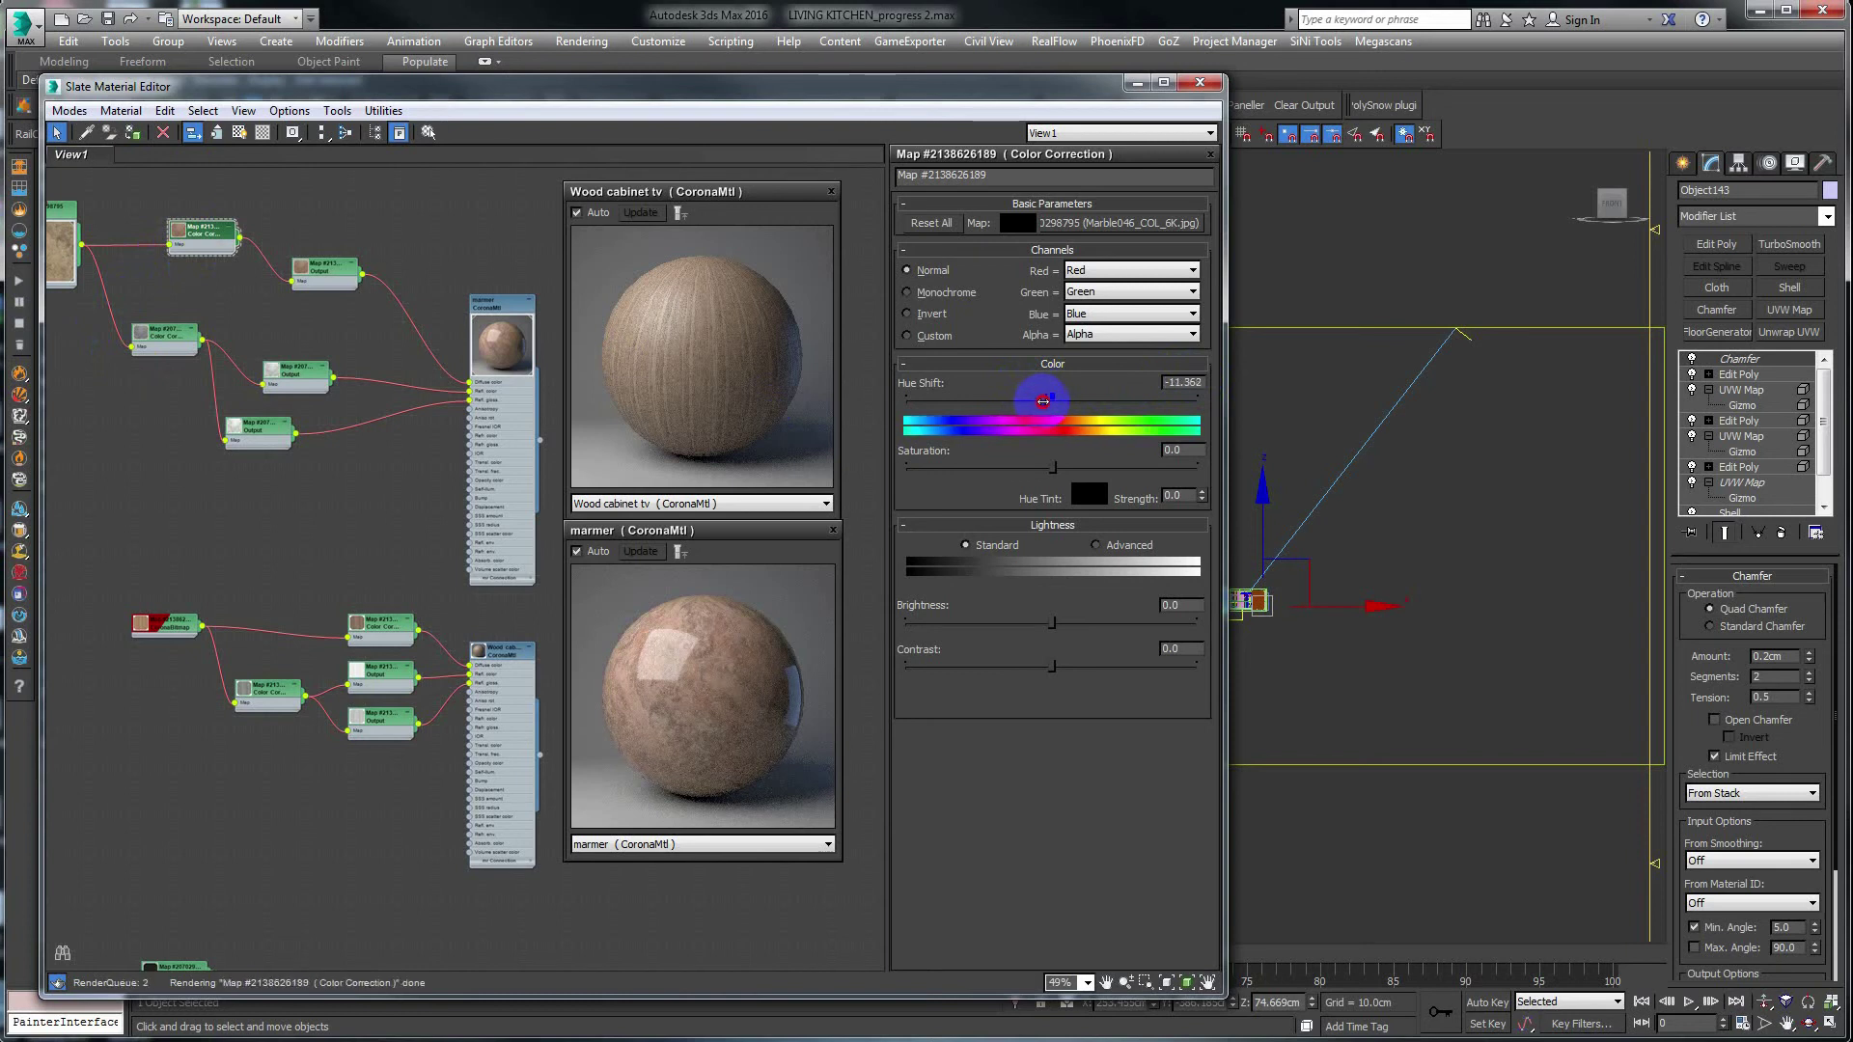
# Set the marble Saturation to -17.608 and Hue Shift to about -6.578.
pyautogui.click(1053, 469)
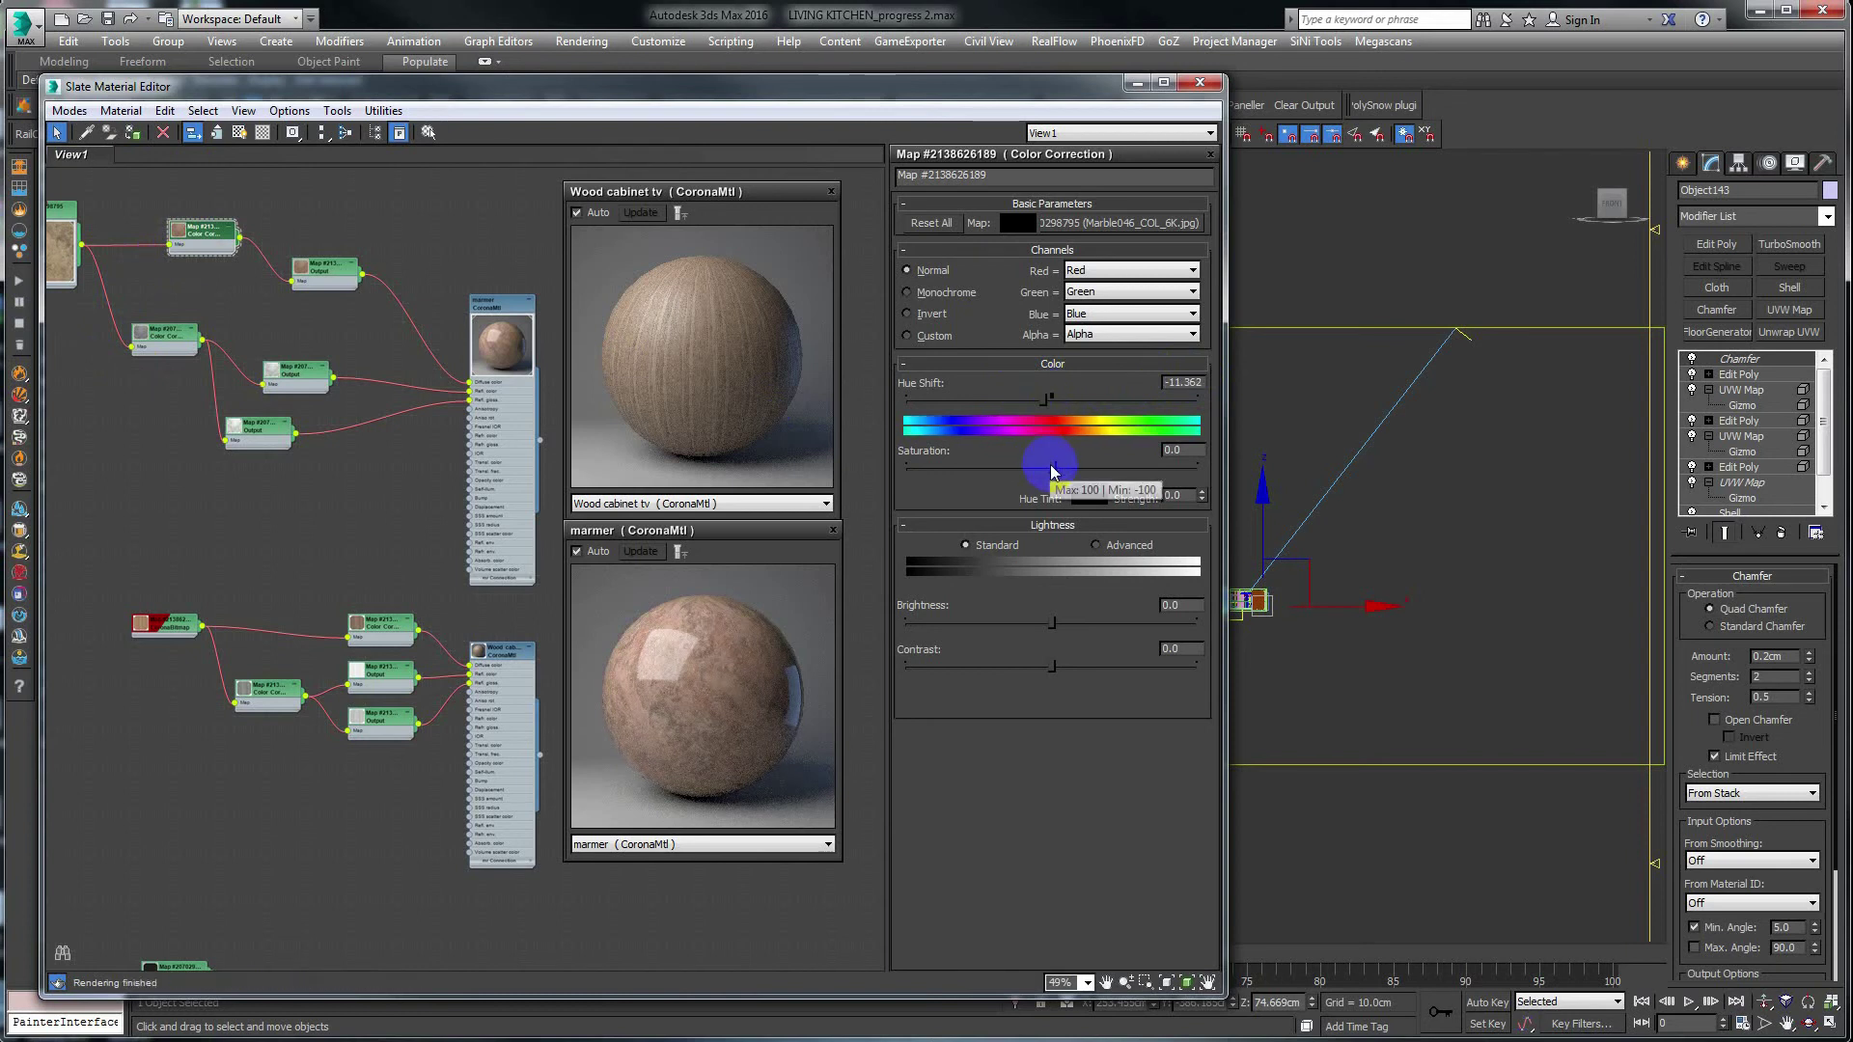
pyautogui.moveTo(1053, 470); pyautogui.dragTo(1026, 468)
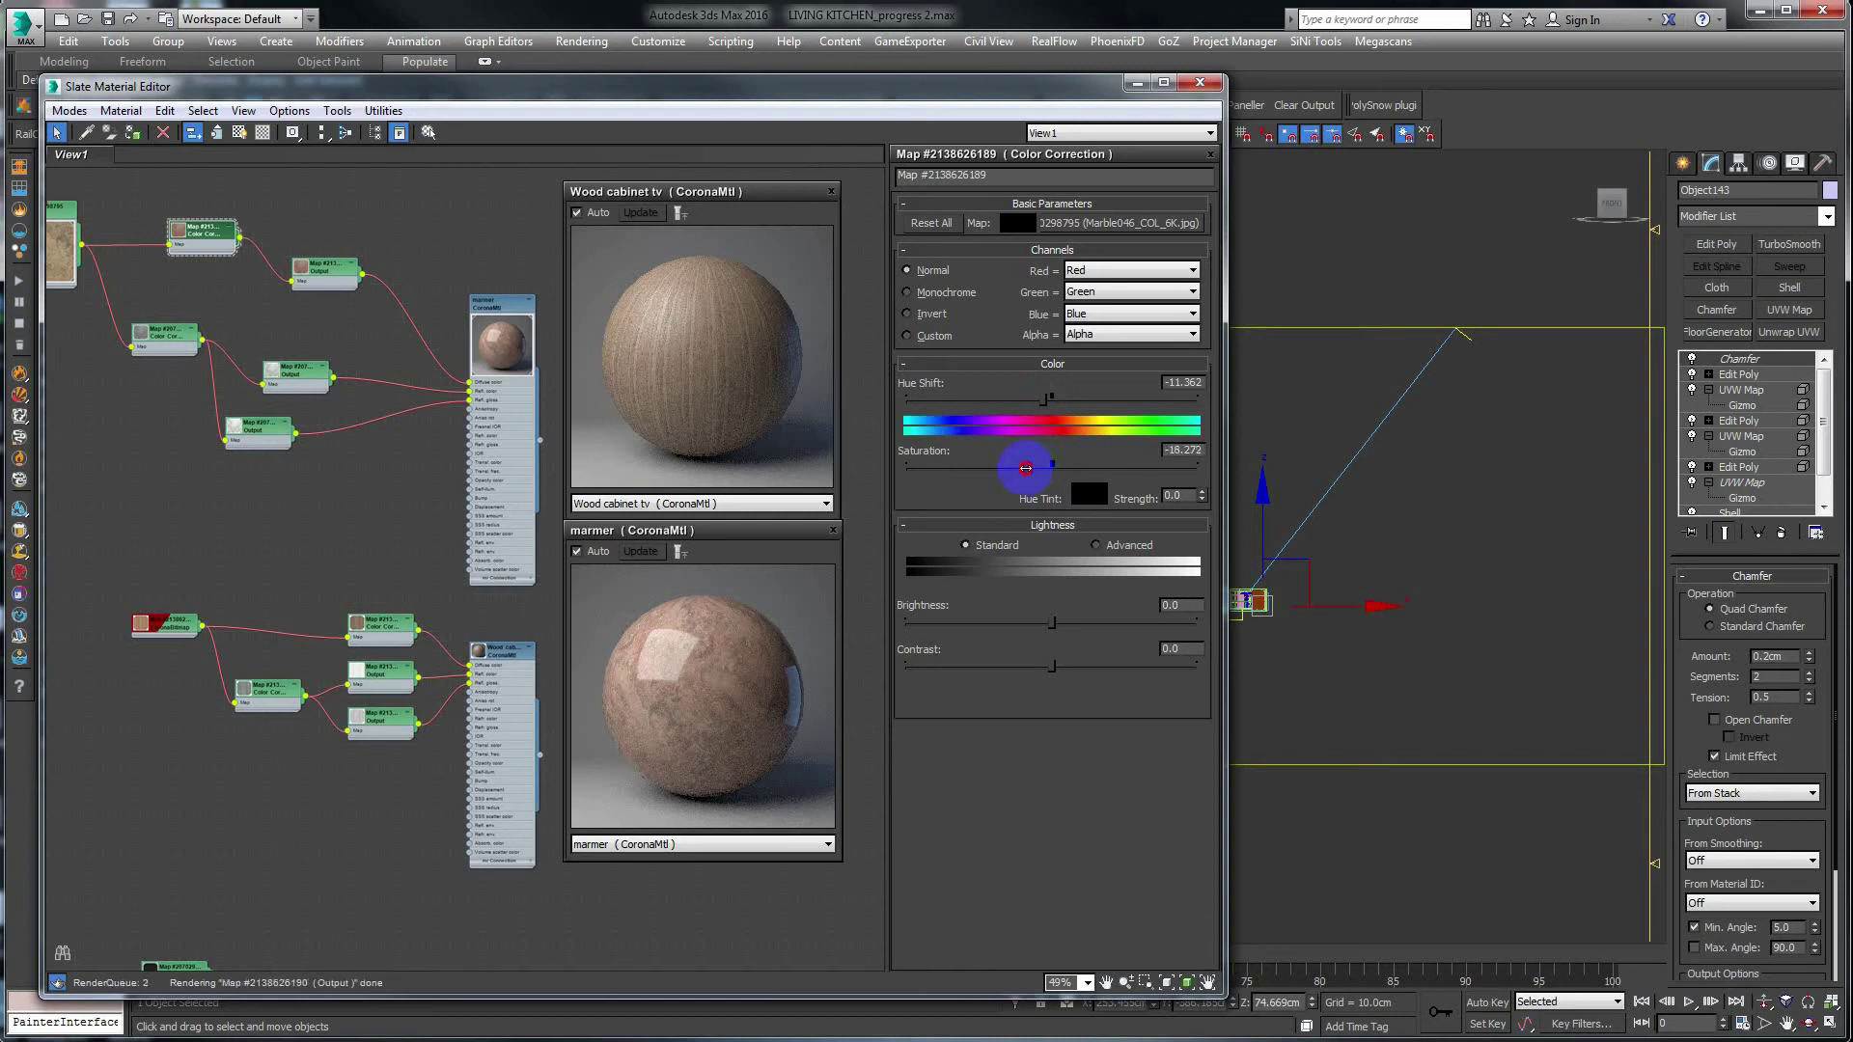
pyautogui.moveTo(1026, 468); pyautogui.dragTo(1027, 468)
pyautogui.click(1042, 397)
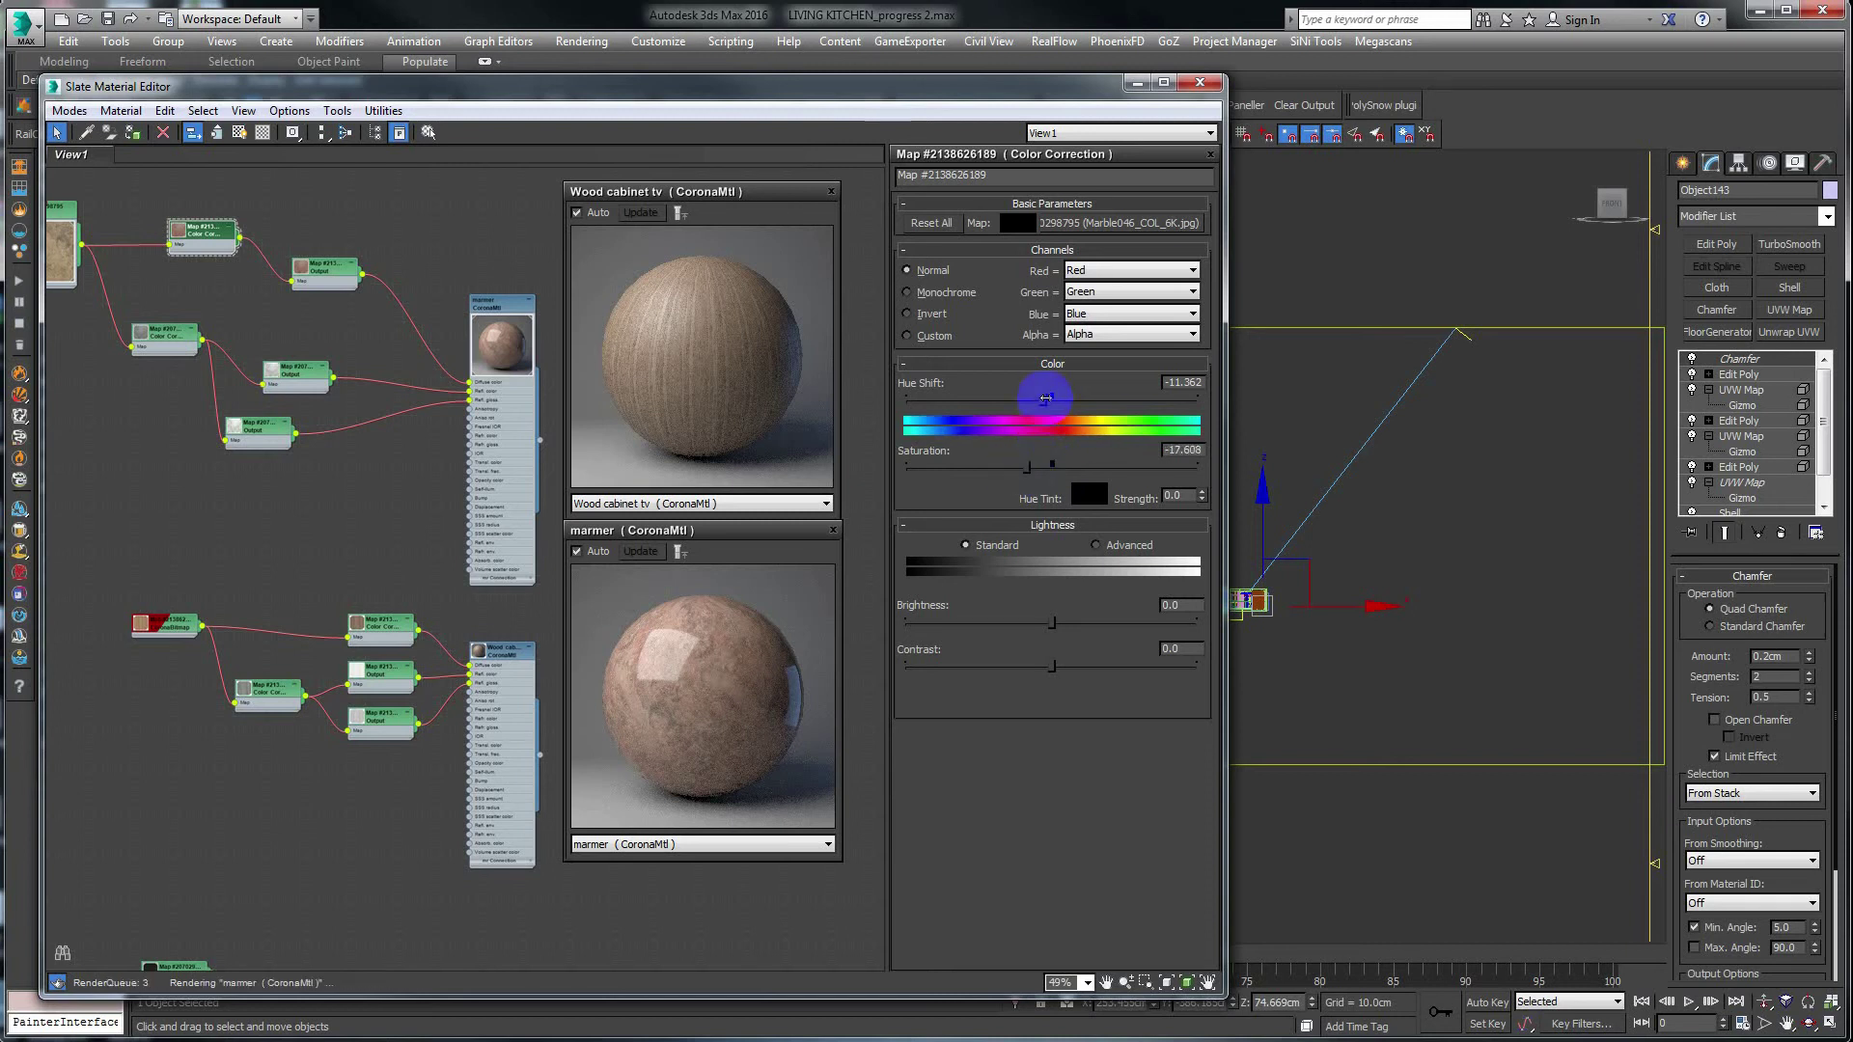
pyautogui.moveTo(1042, 399); pyautogui.dragTo(1044, 400)
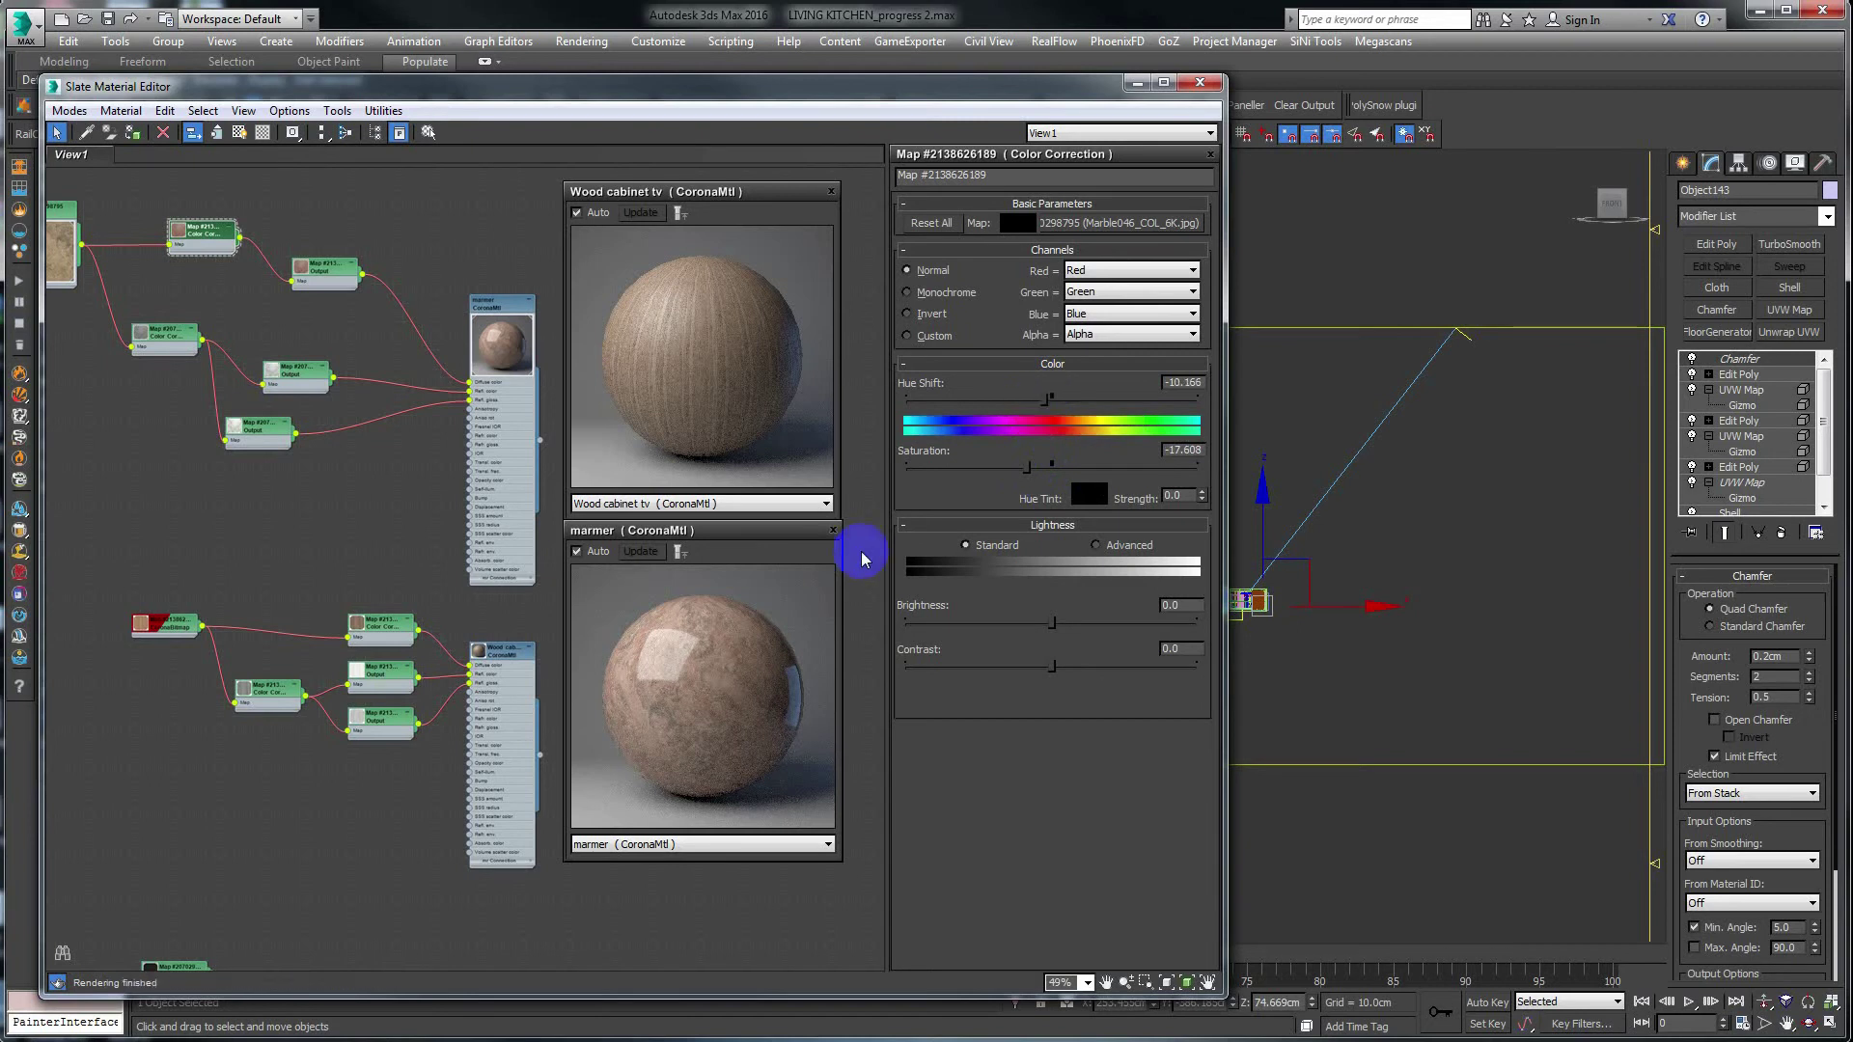
pyautogui.moveTo(1044, 399); pyautogui.dragTo(1050, 399)
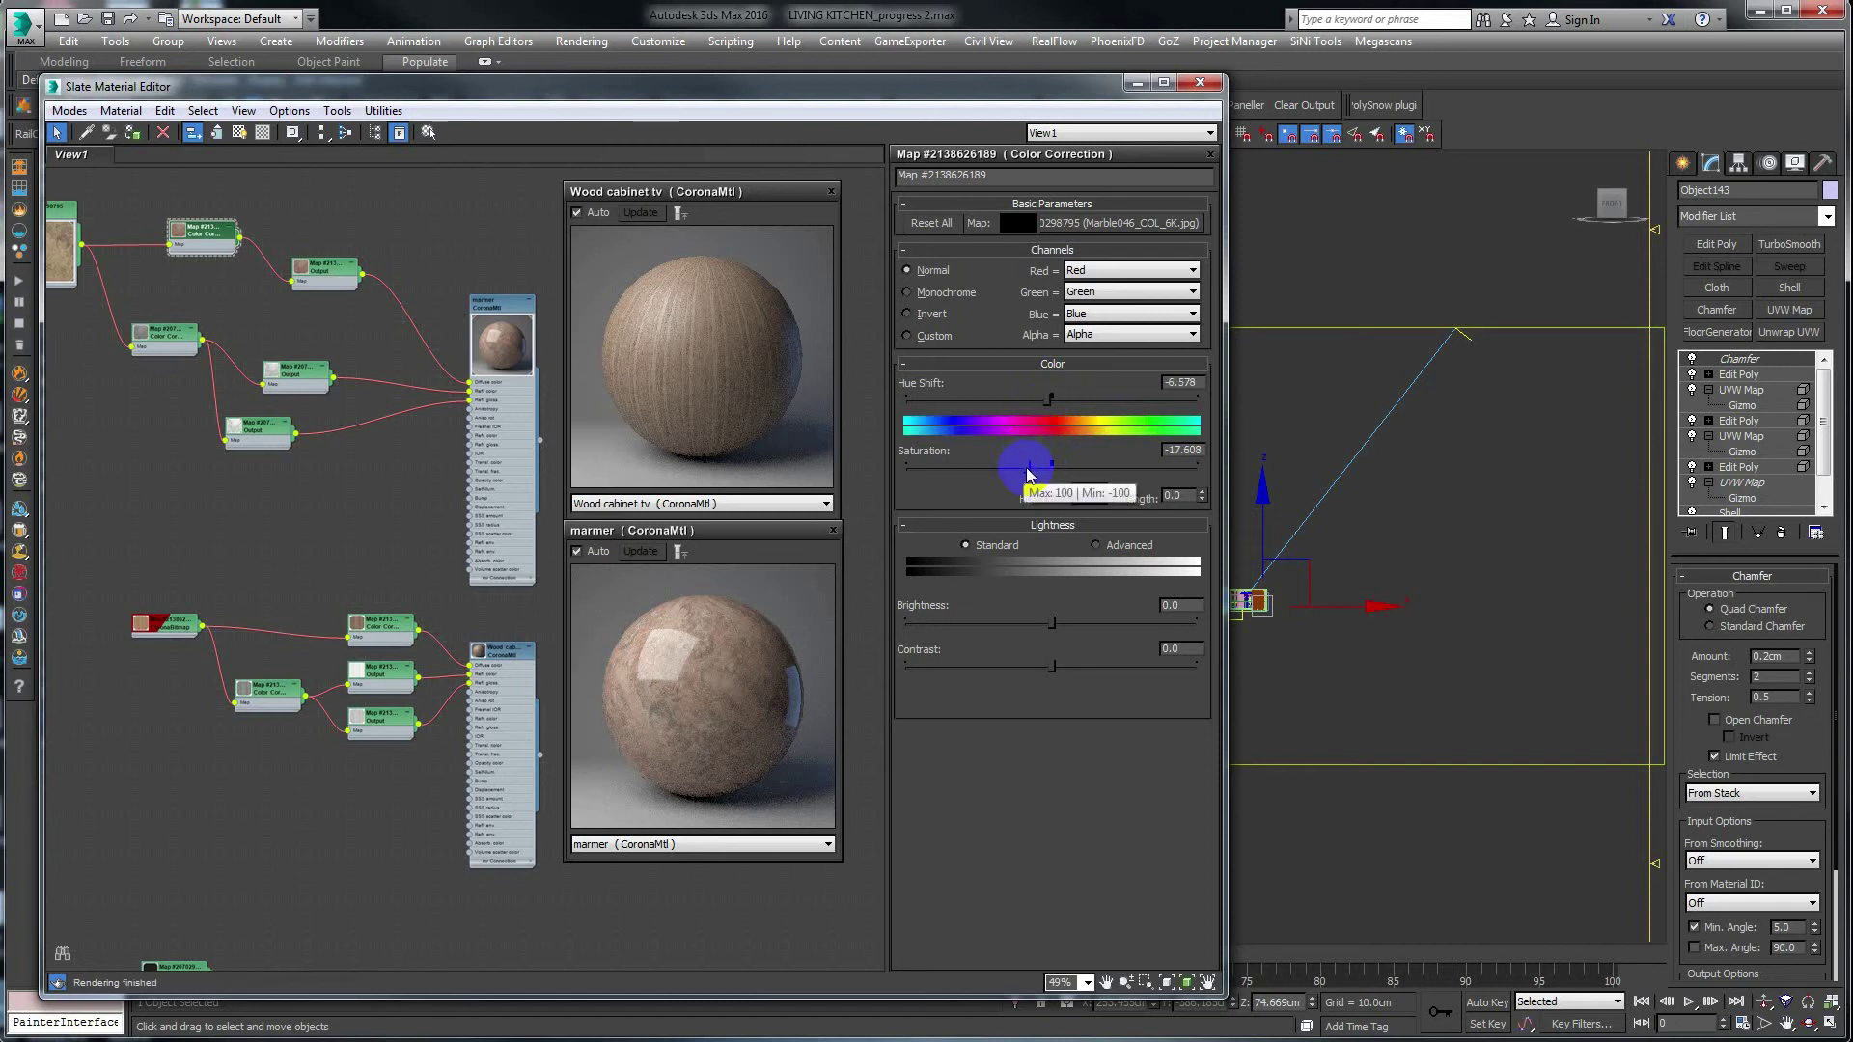
# Set the marble Output map's RGB Level to 1.3 and enlarge the marmer preview.
pyautogui.doubleClick(325, 273)
pyautogui.click(1135, 371)
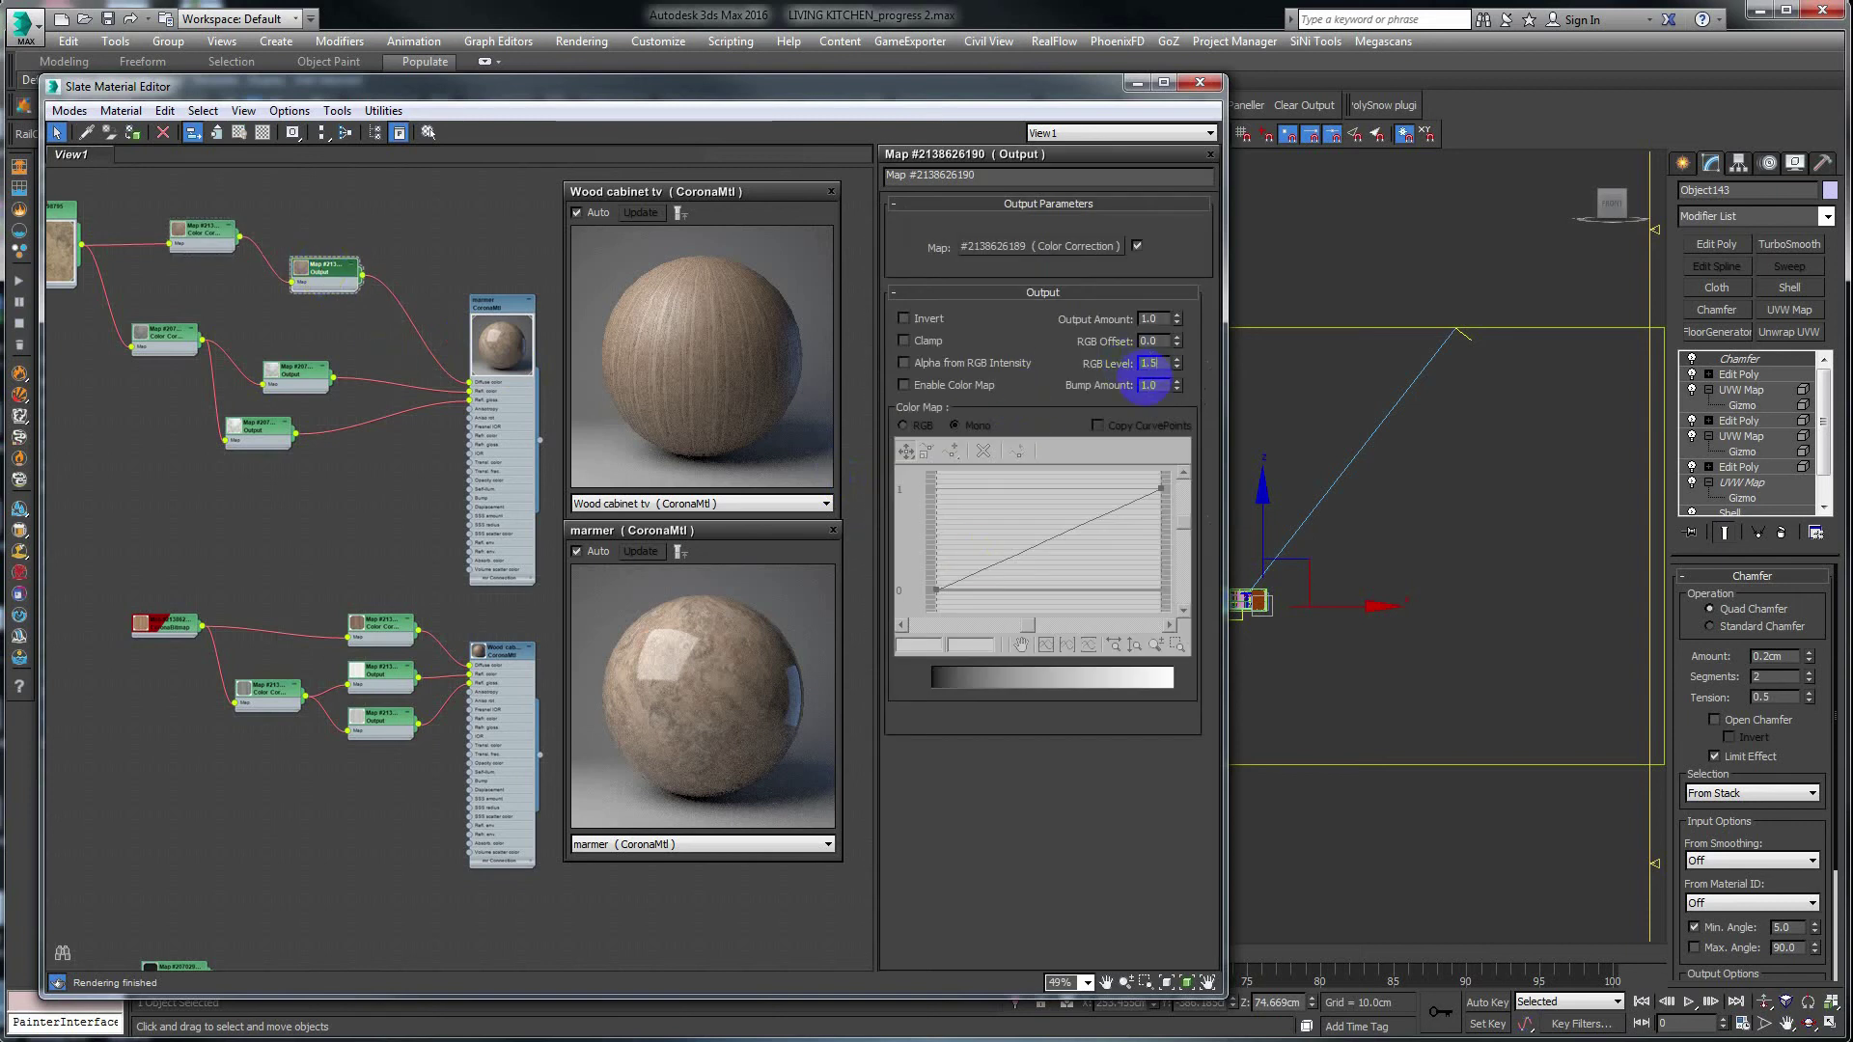
pyautogui.click(1149, 385)
pyautogui.write('3')
pyautogui.press('Return')
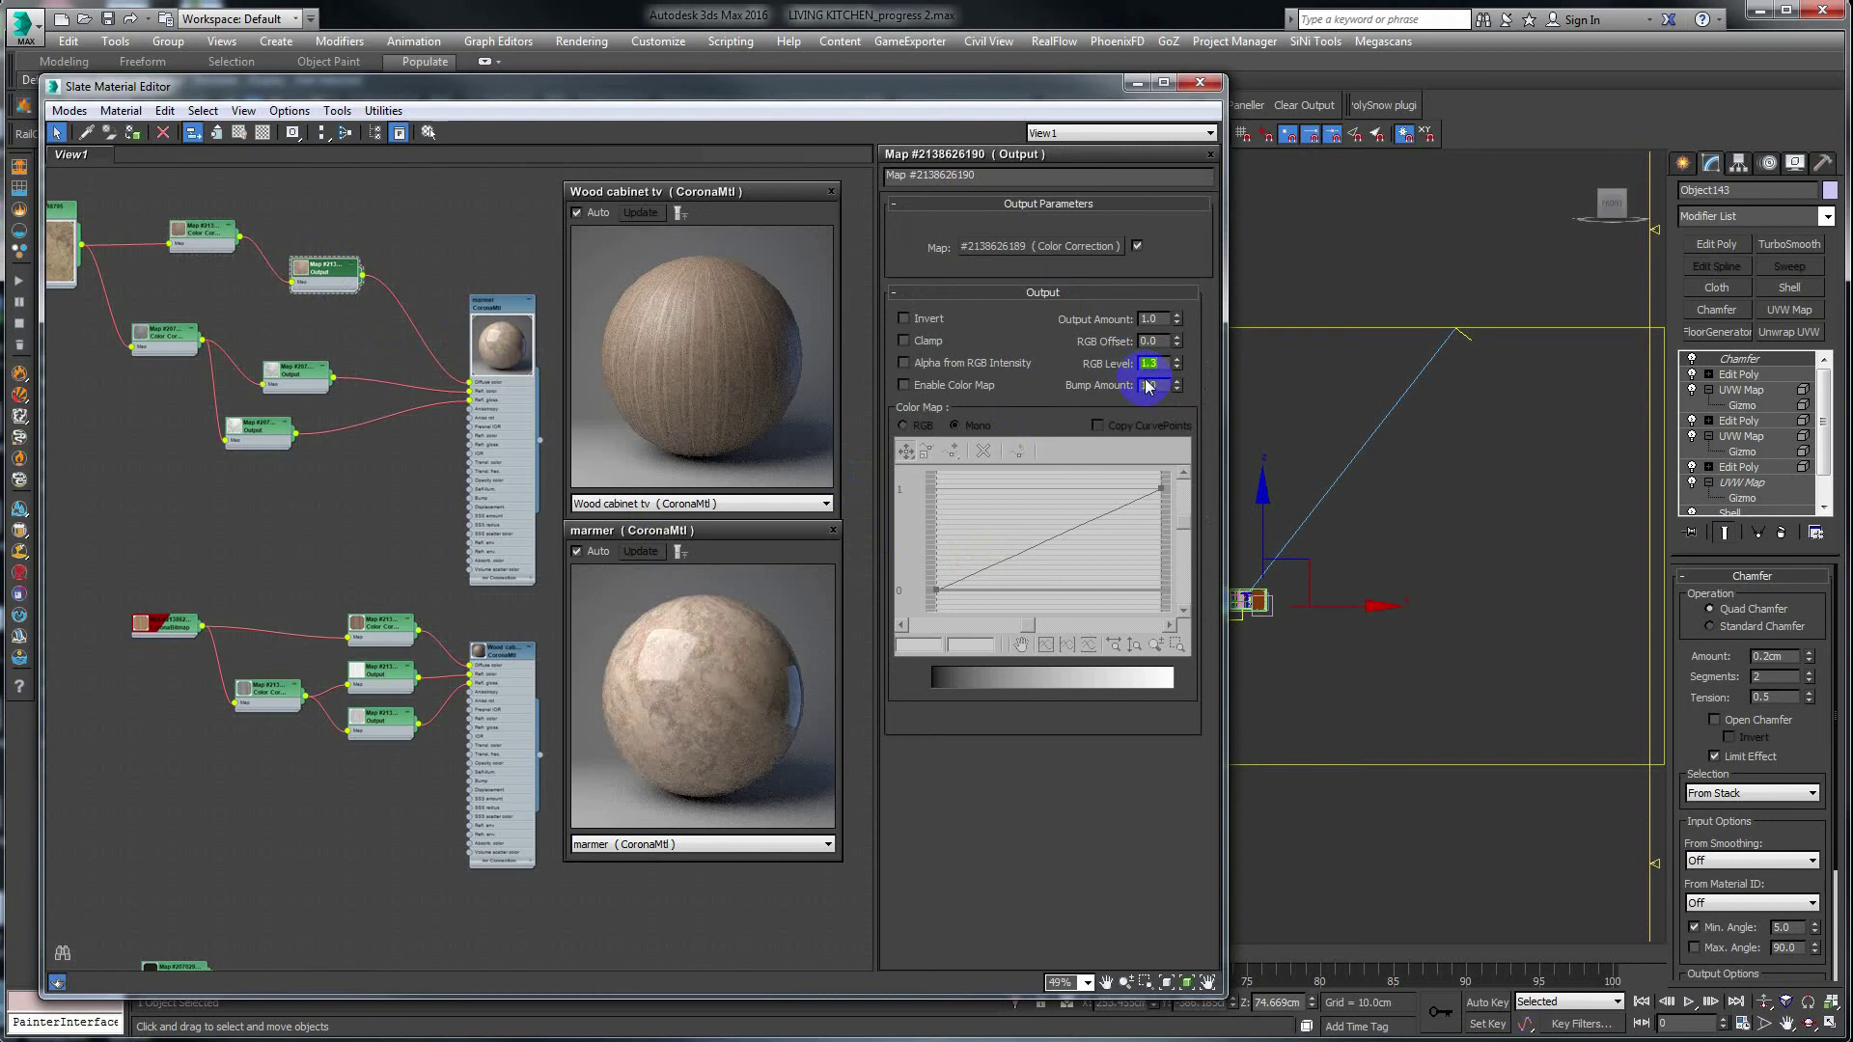
pyautogui.click(441, 374)
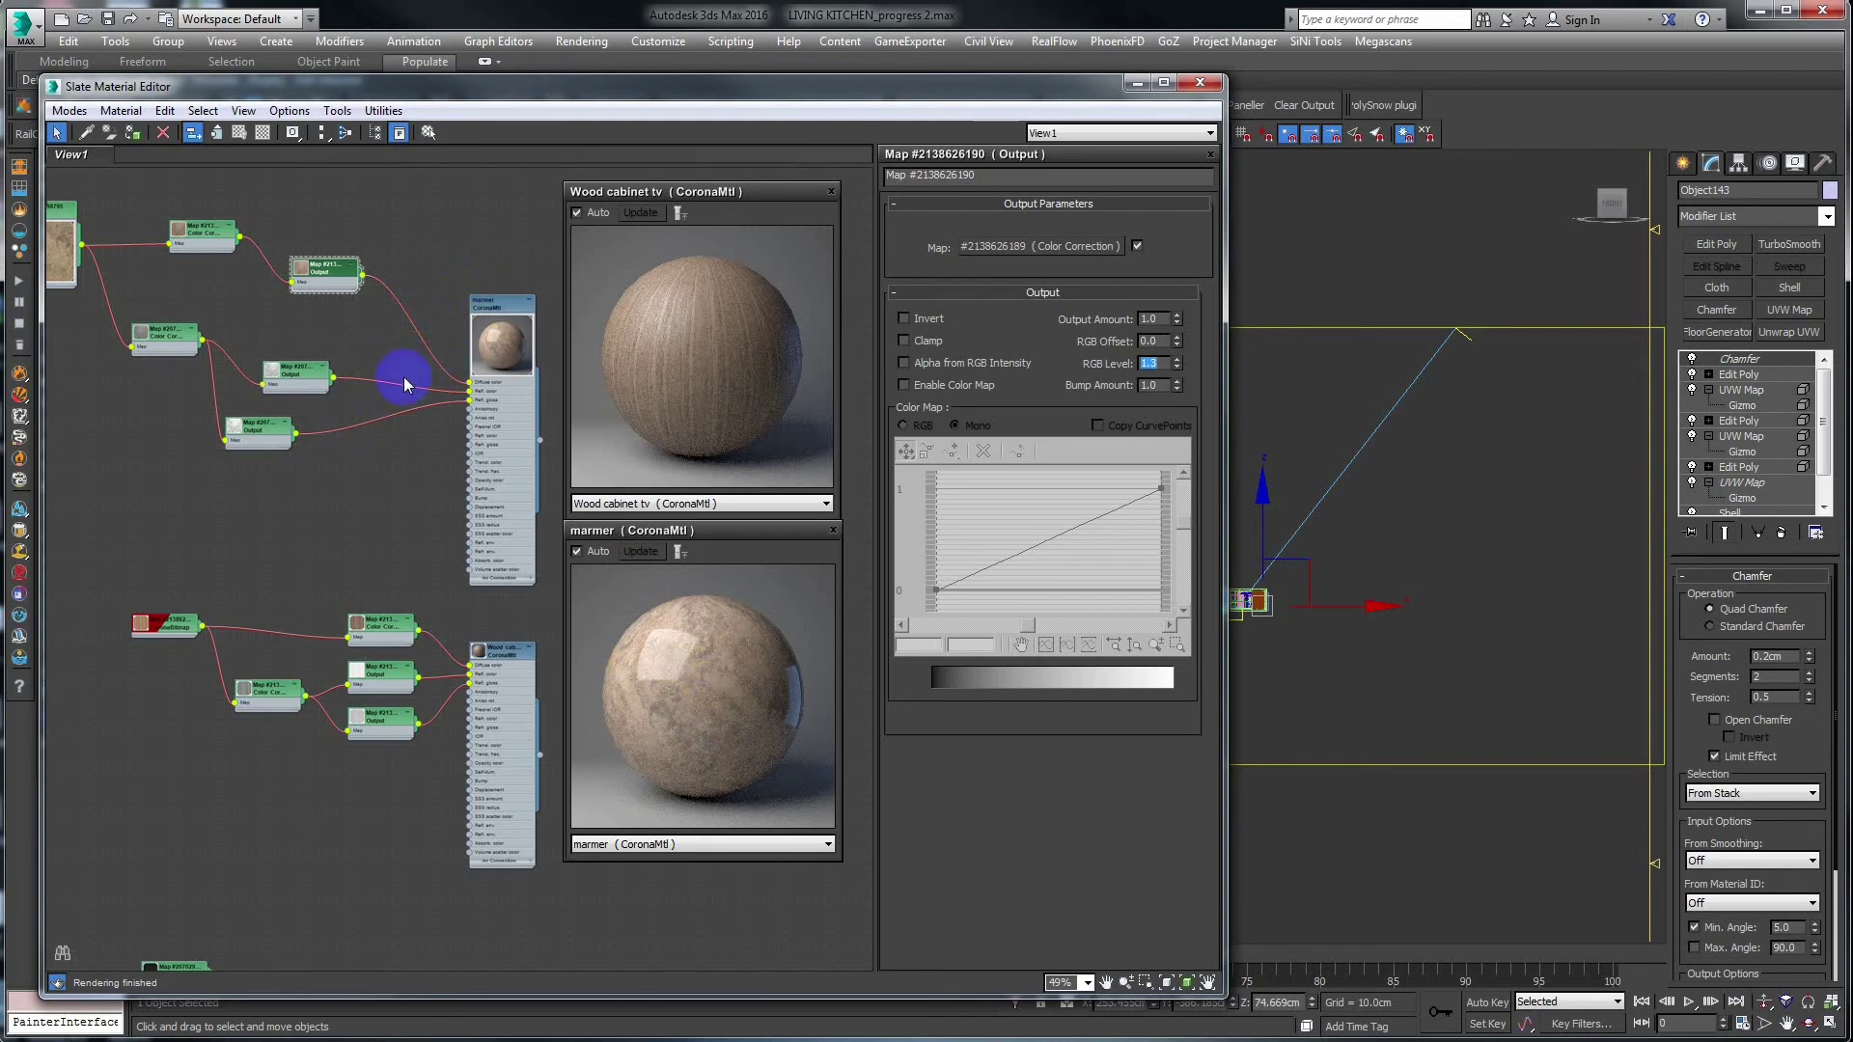
pyautogui.click(498, 307)
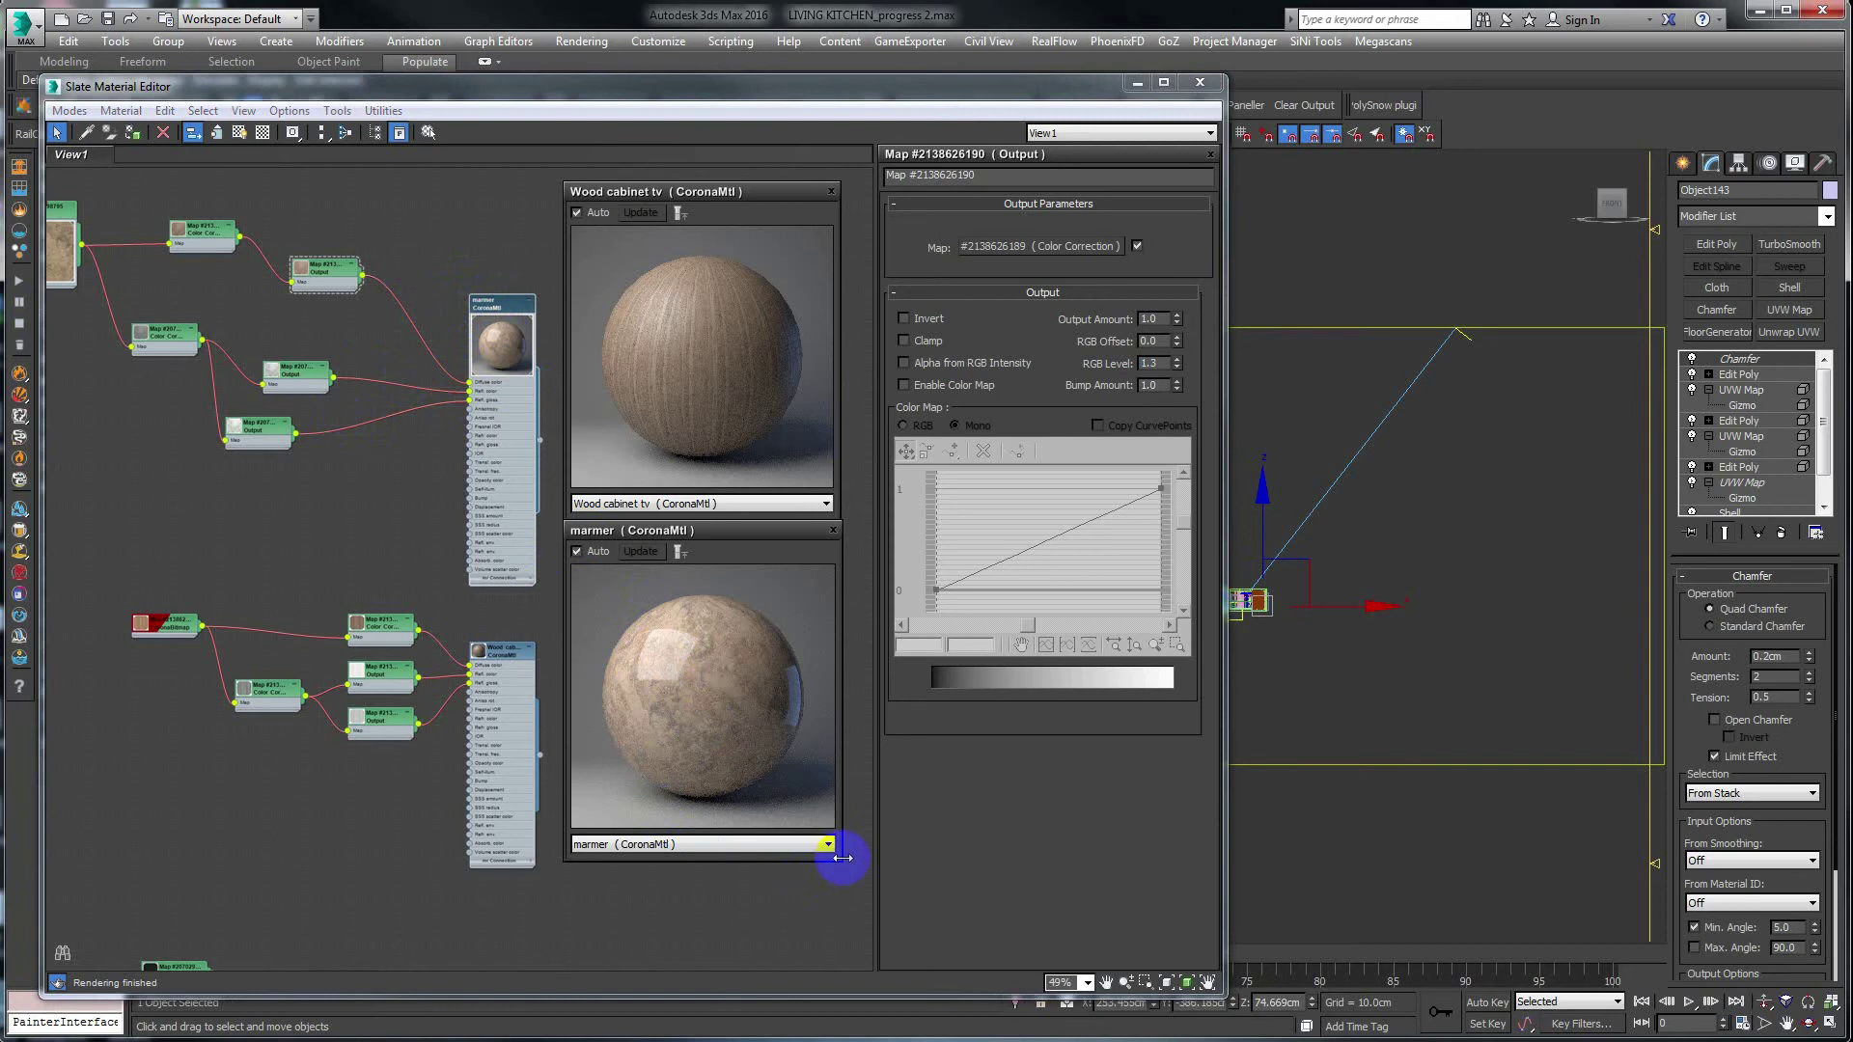
pyautogui.moveTo(840, 859); pyautogui.dragTo(973, 992)
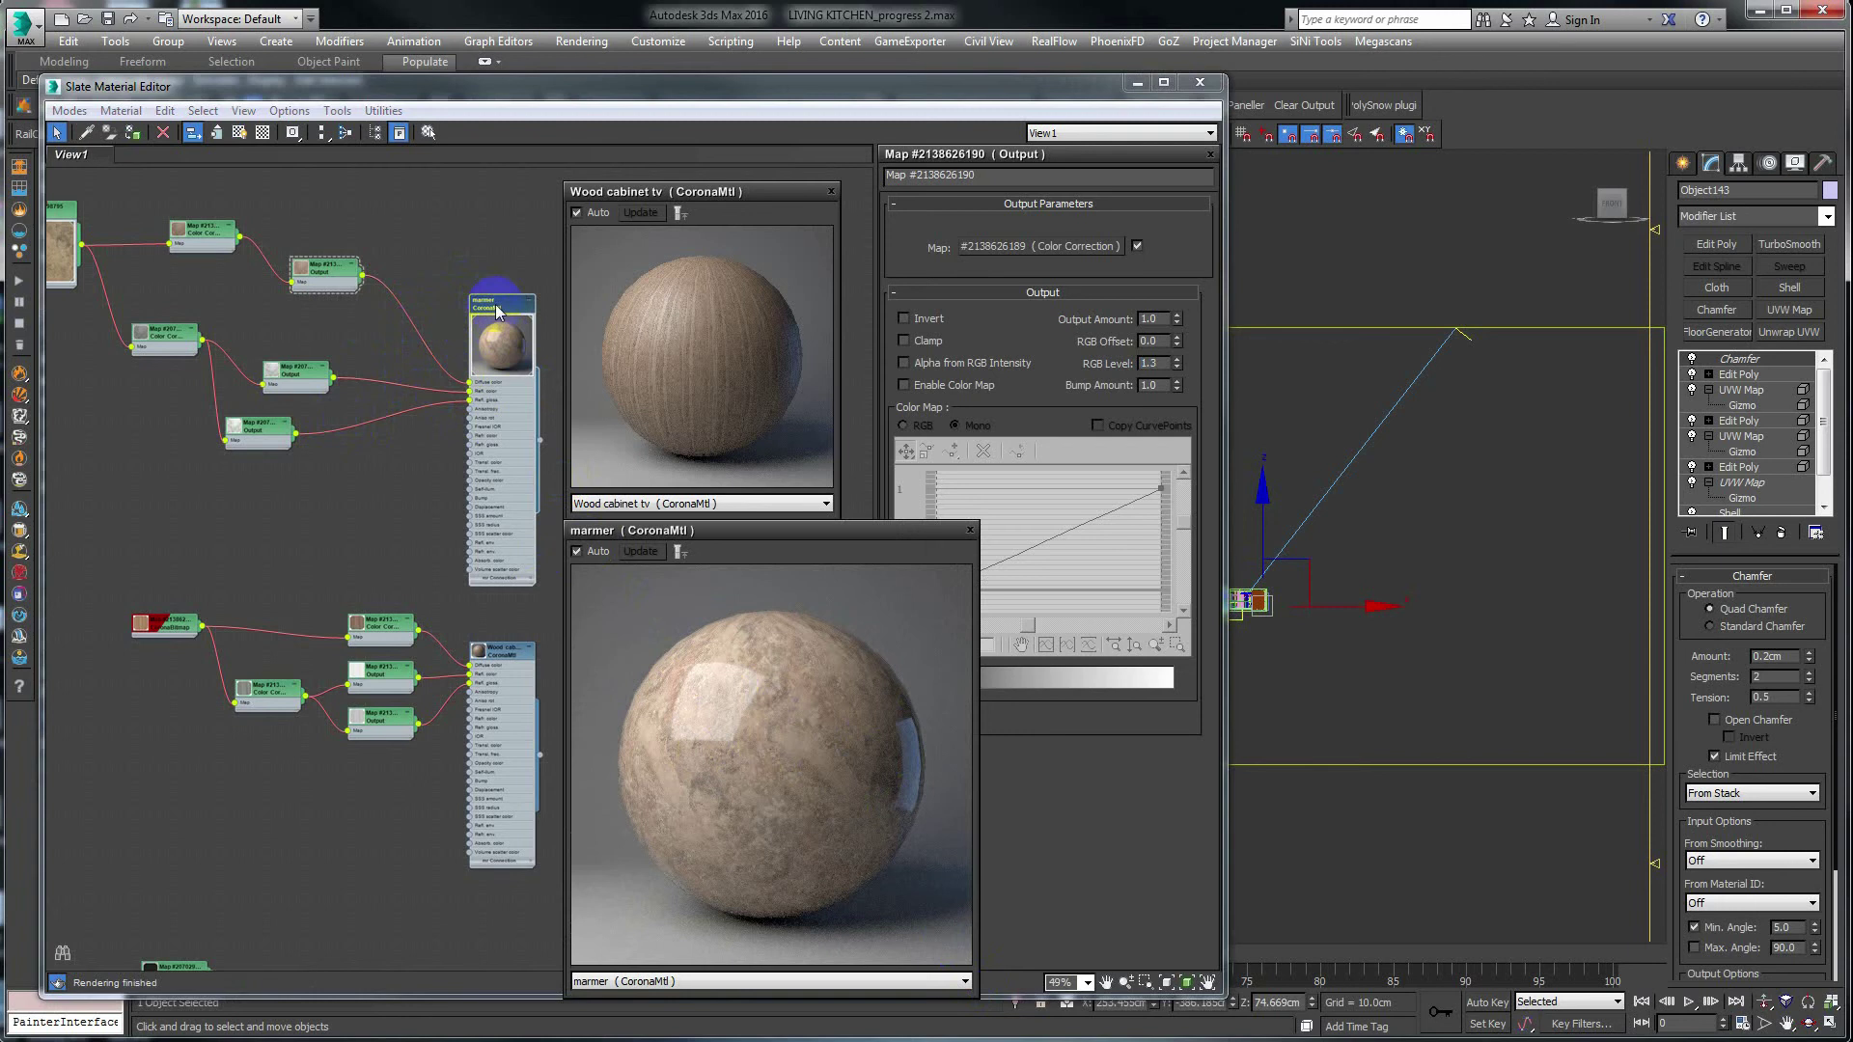
# Unwire the maps from marmer's reflection and Refl. gloss inputs, then close its preview.
pyautogui.doubleClick(500, 352)
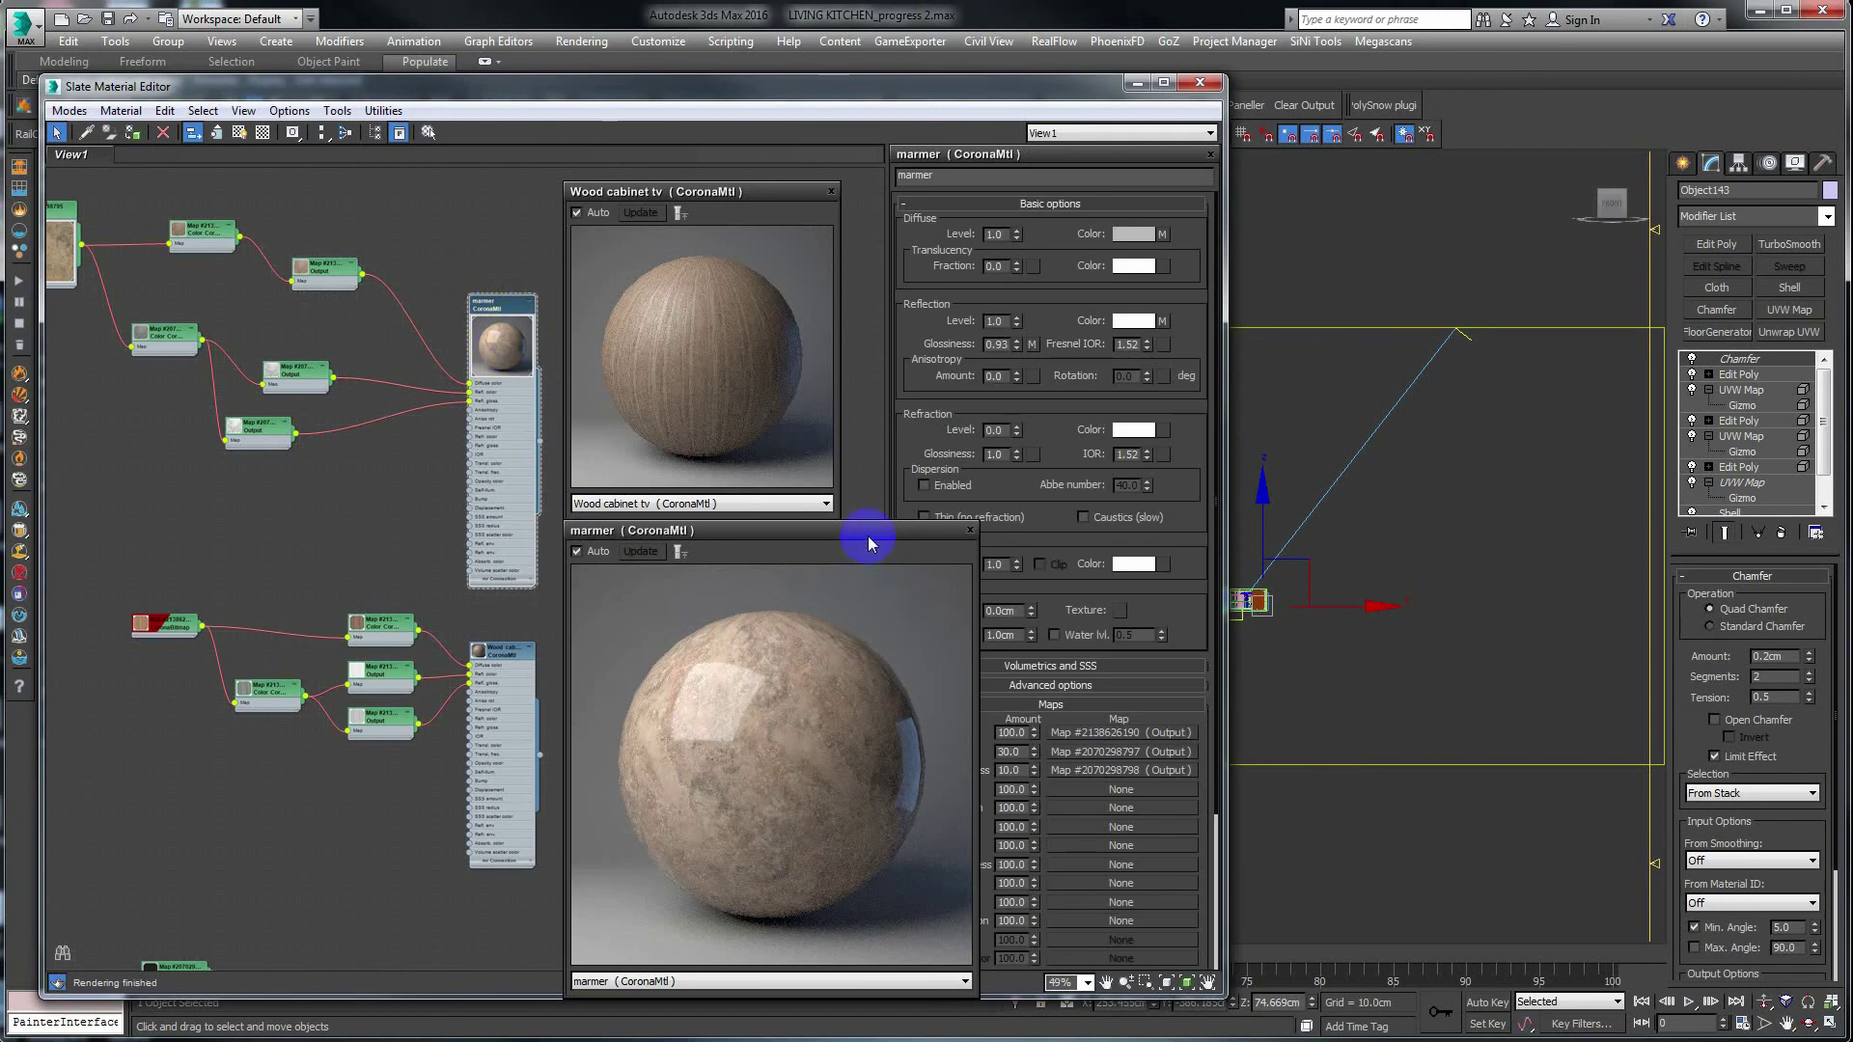
pyautogui.moveTo(867, 535); pyautogui.dragTo(761, 523)
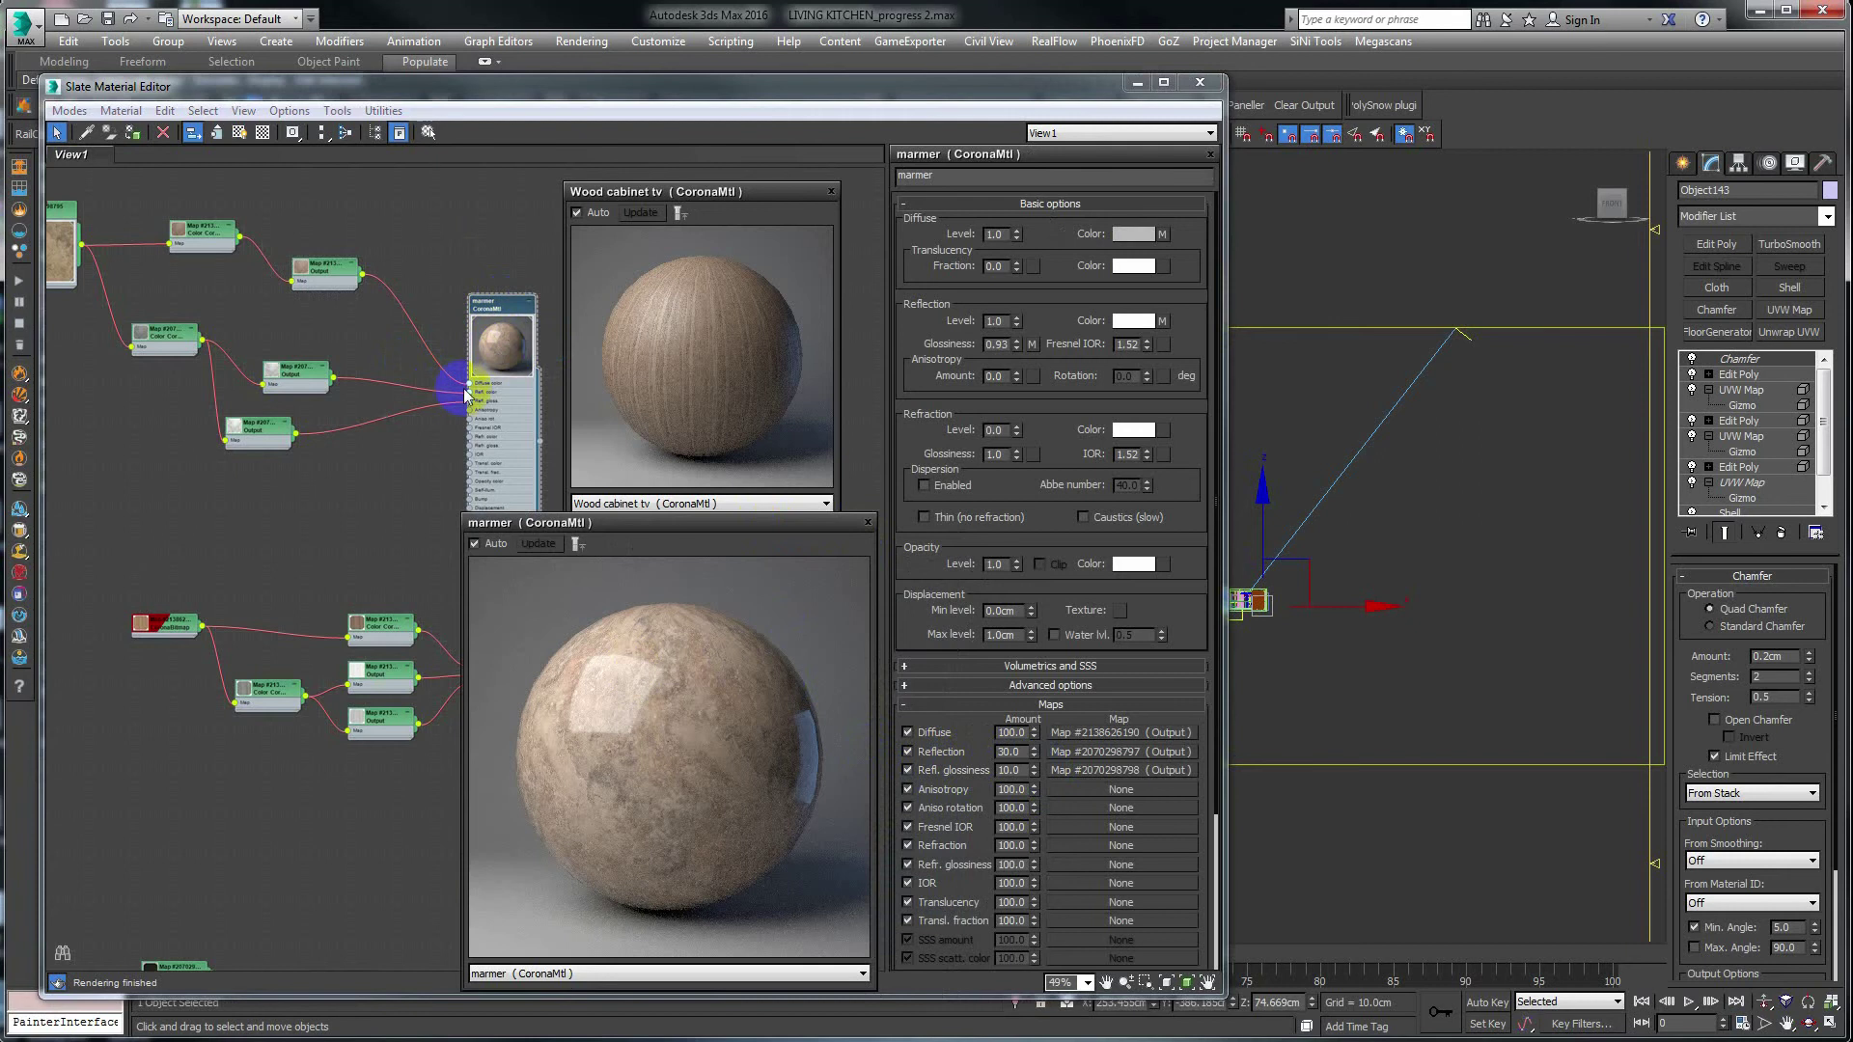
pyautogui.moveTo(471, 402); pyautogui.dragTo(430, 407)
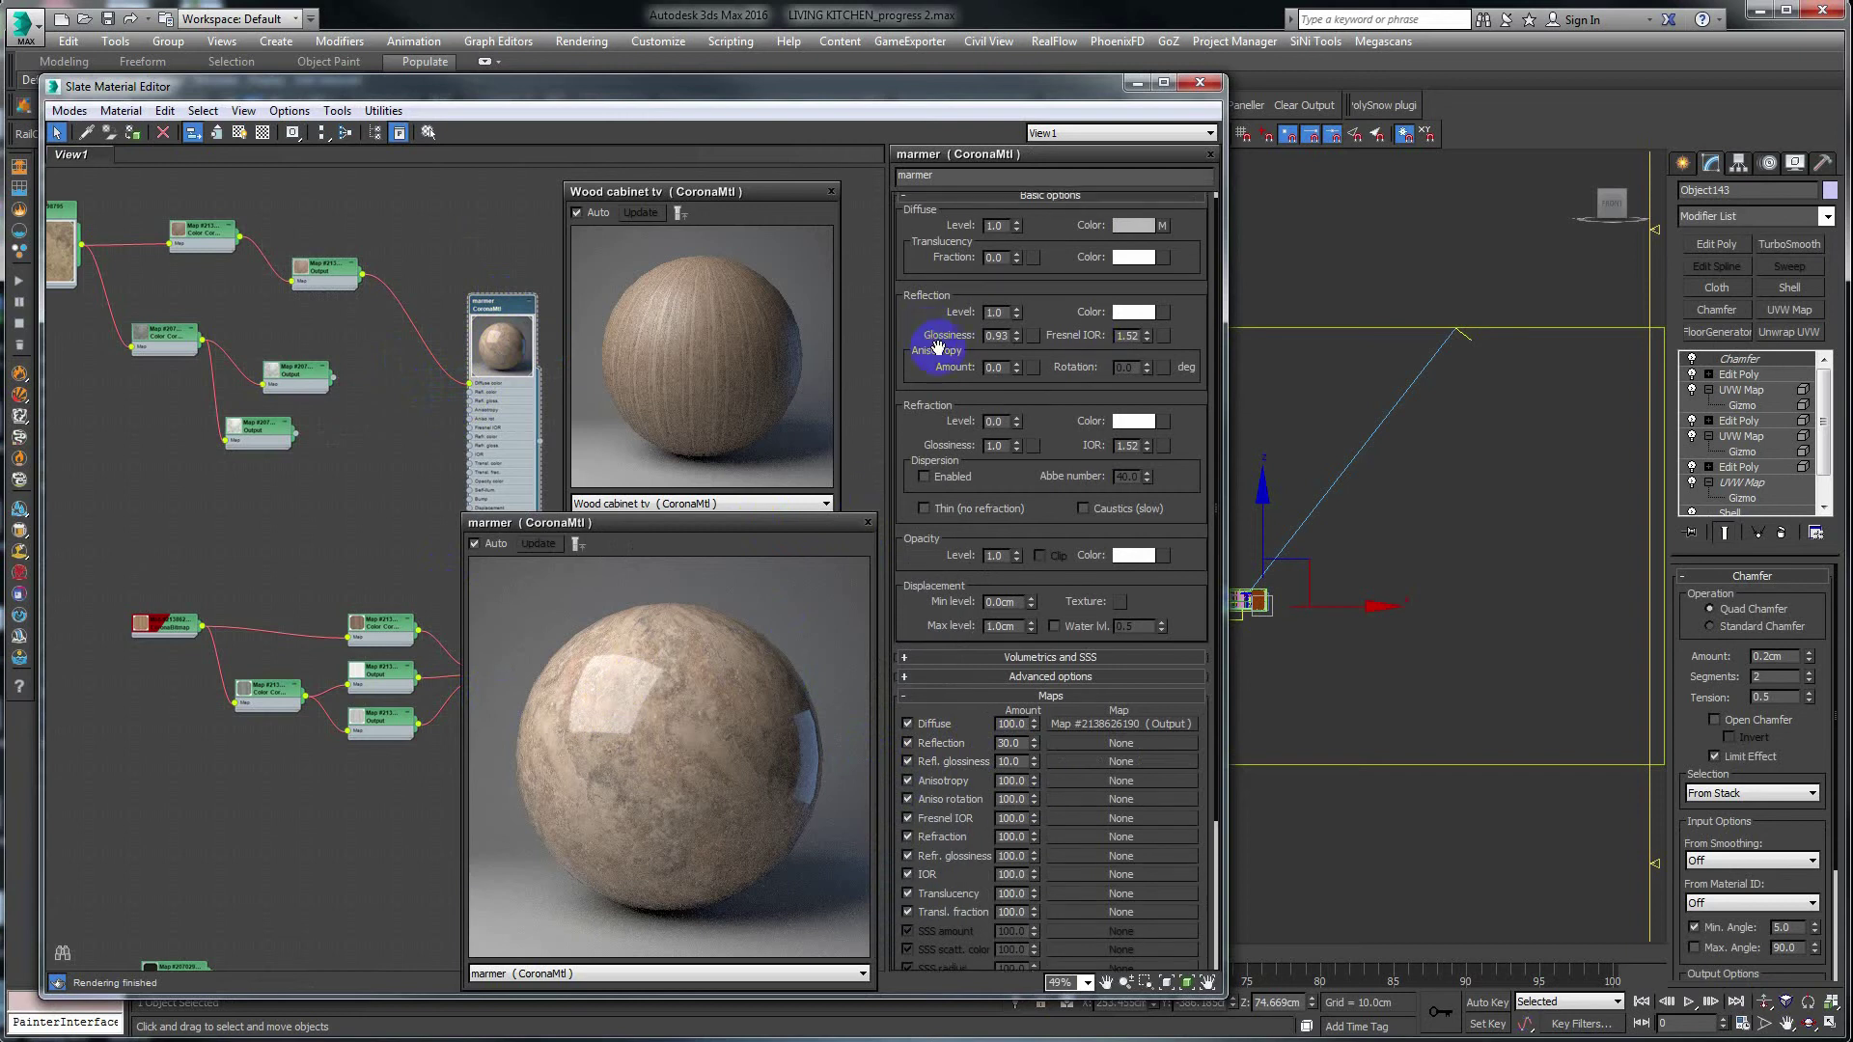
pyautogui.click(997, 335)
pyautogui.click(666, 683)
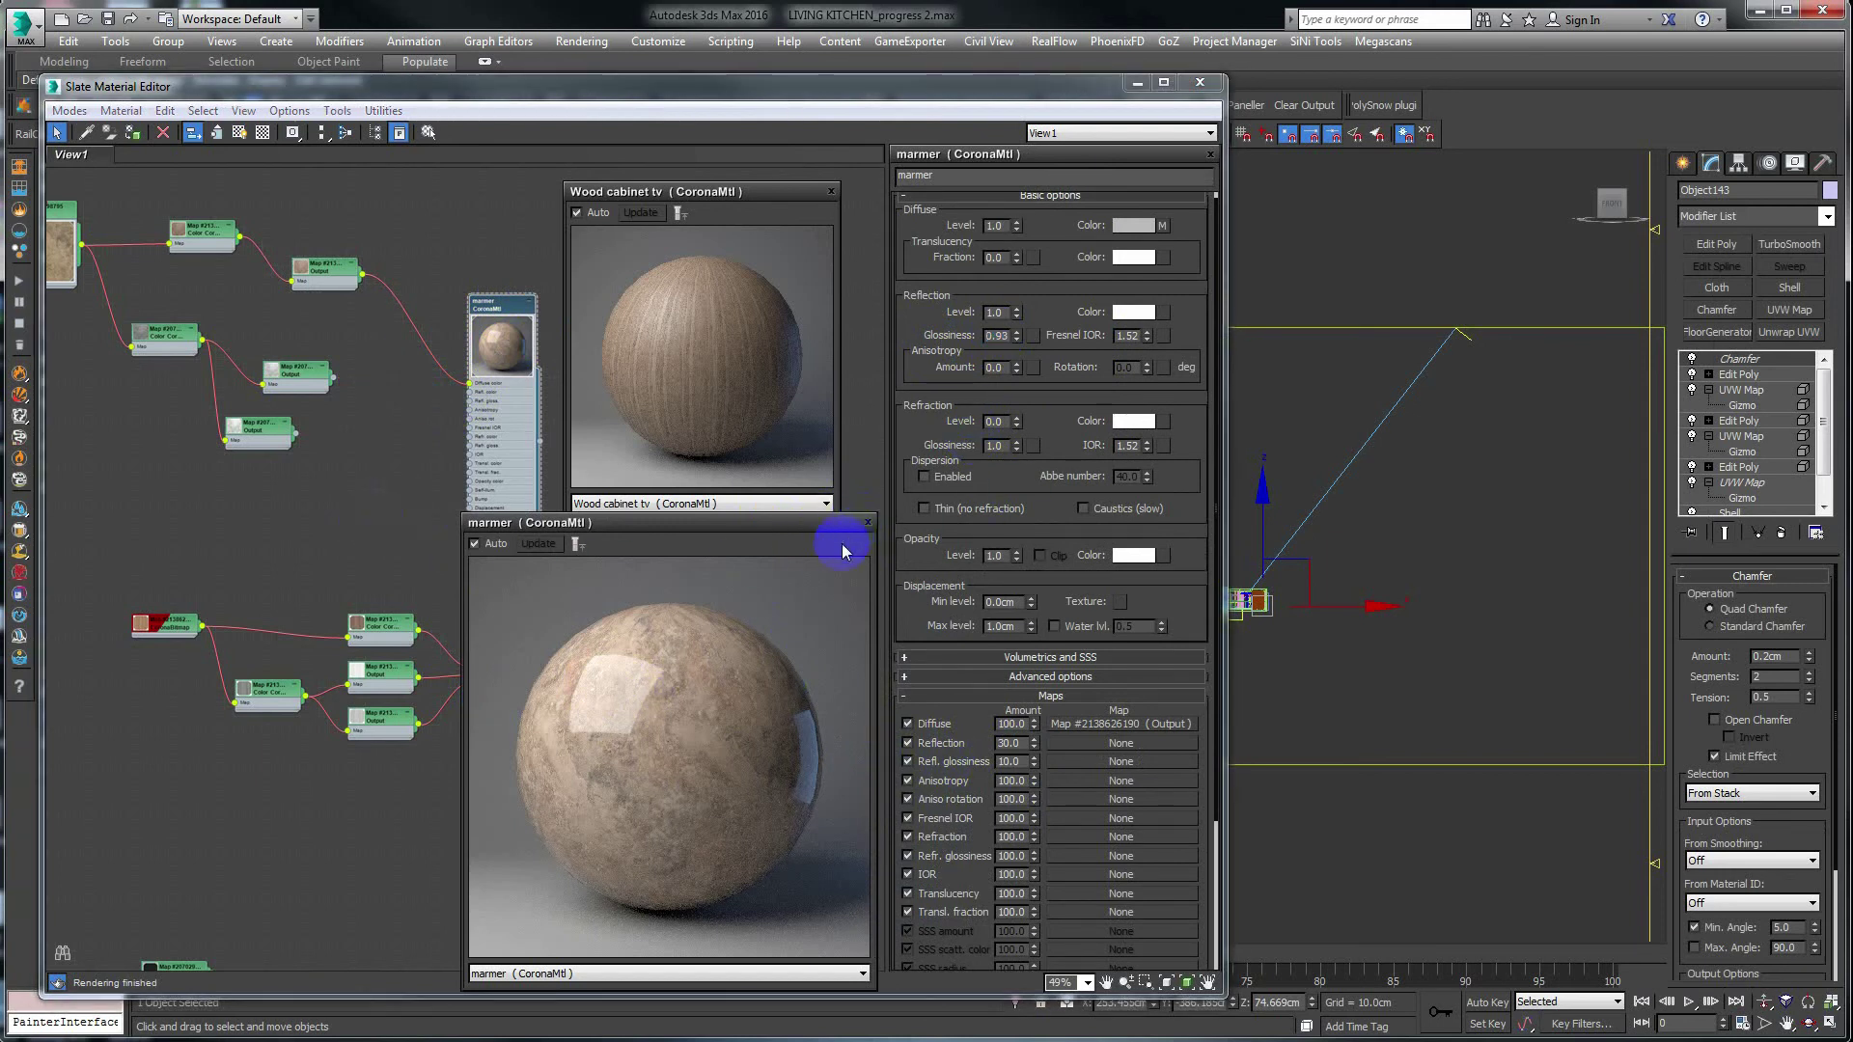
pyautogui.click(866, 525)
pyautogui.moveTo(364, 470); pyautogui.dragTo(369, 542, button='middle')
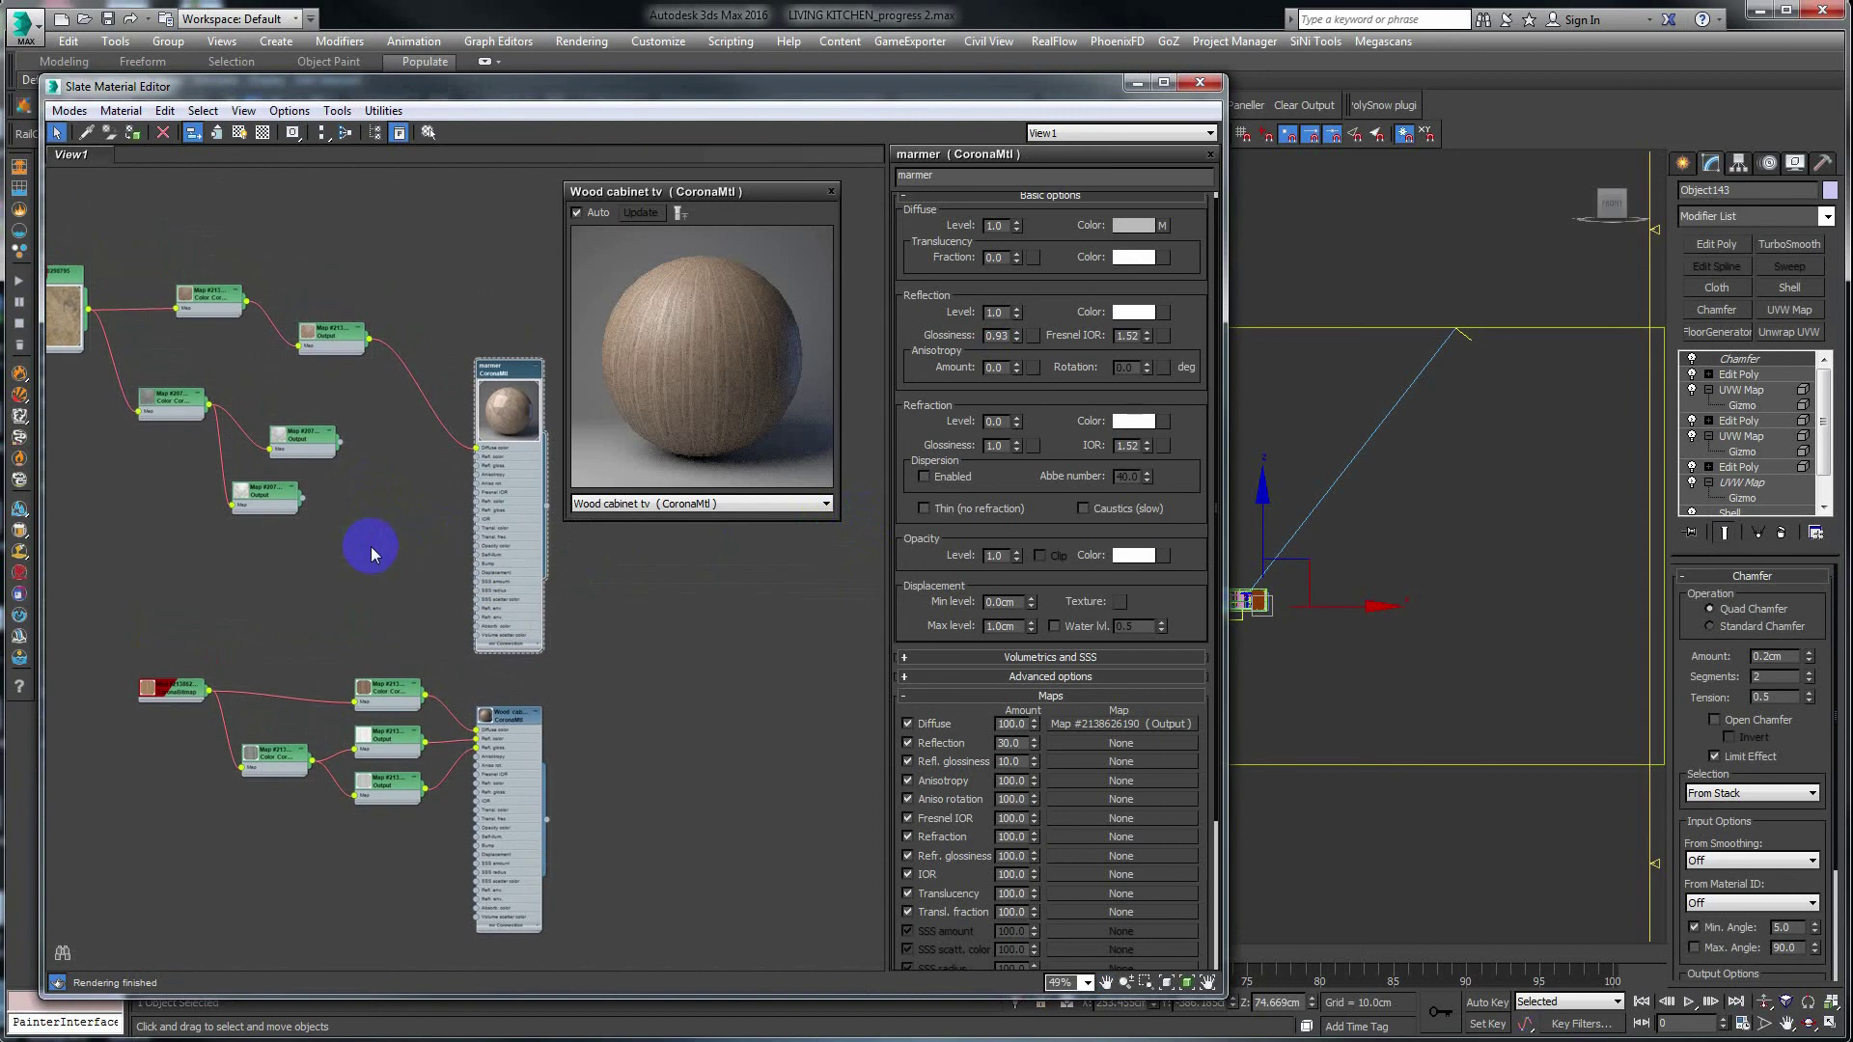
# Pick the parket material from an object in the kitchen scene with the eyedropper.
pyautogui.scroll(-3, 364, 538)
pyautogui.scroll(1, 238, 617)
pyautogui.scroll(-1, 241, 620)
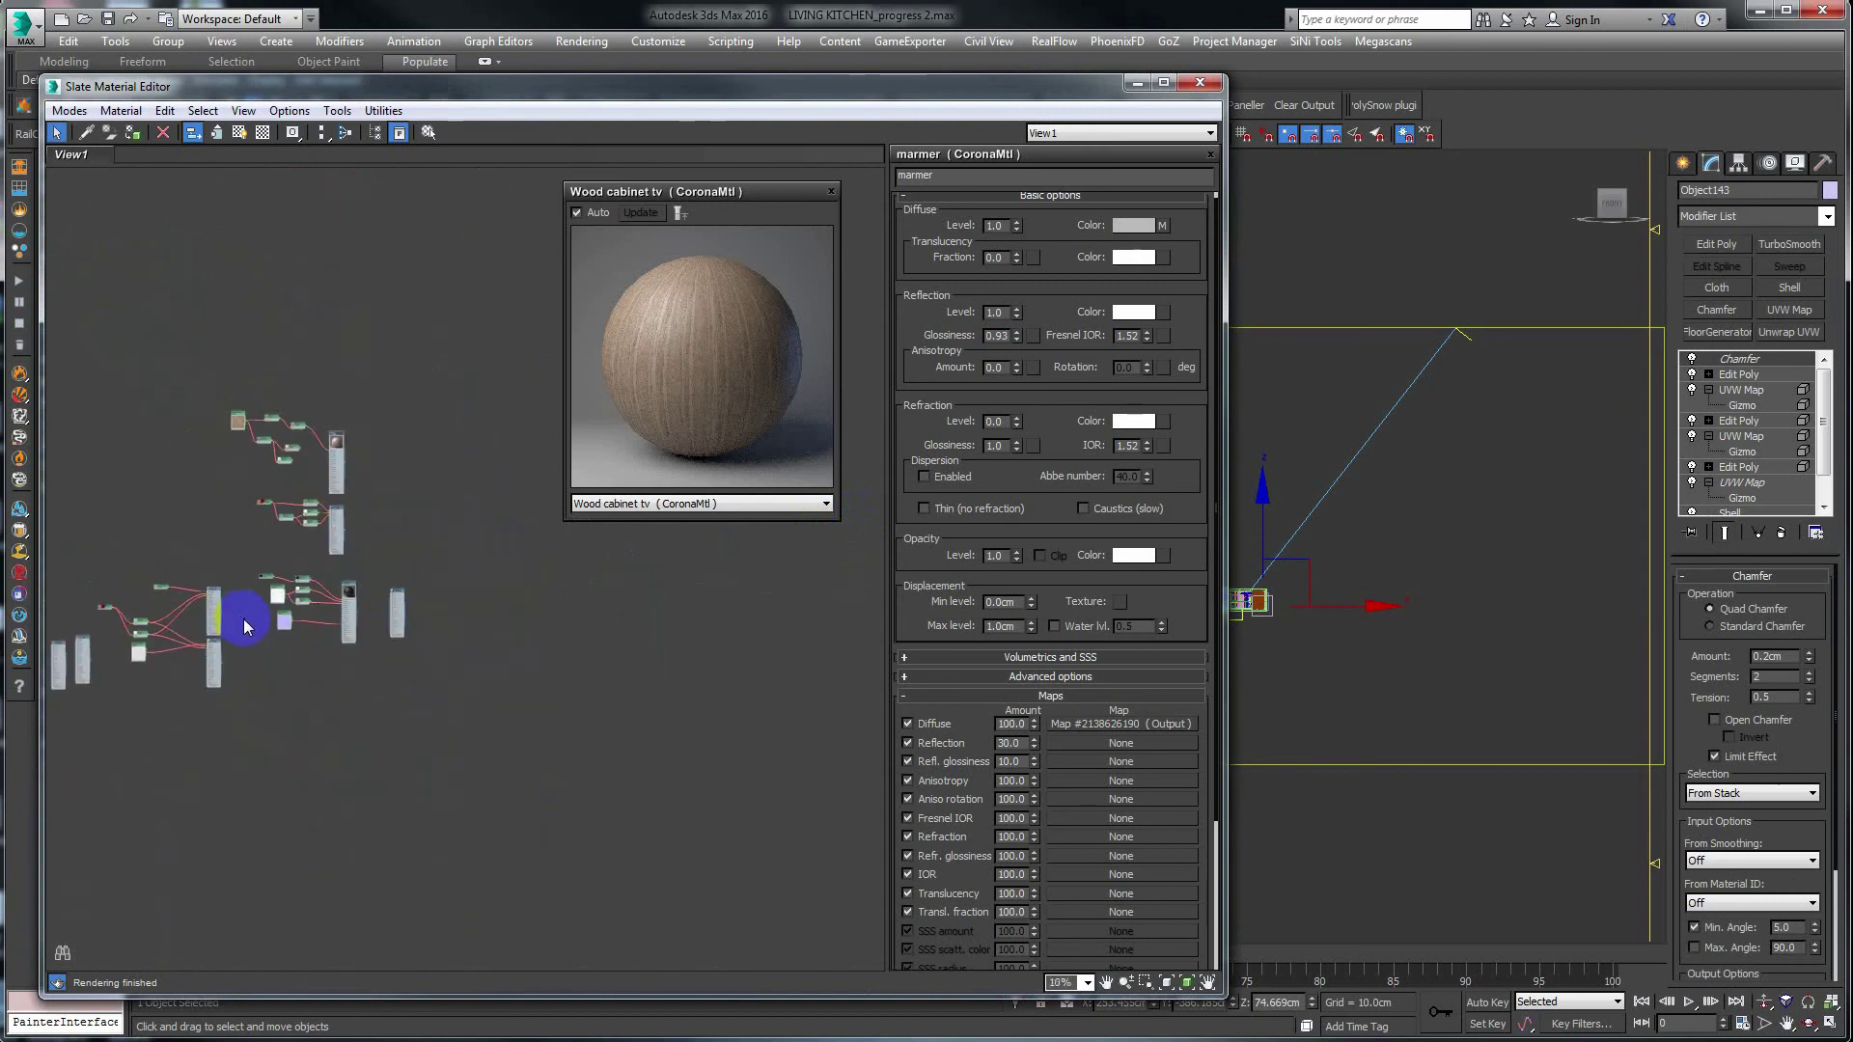
pyautogui.scroll(-1, 246, 622)
pyautogui.moveTo(645, 87); pyautogui.dragTo(1087, 90)
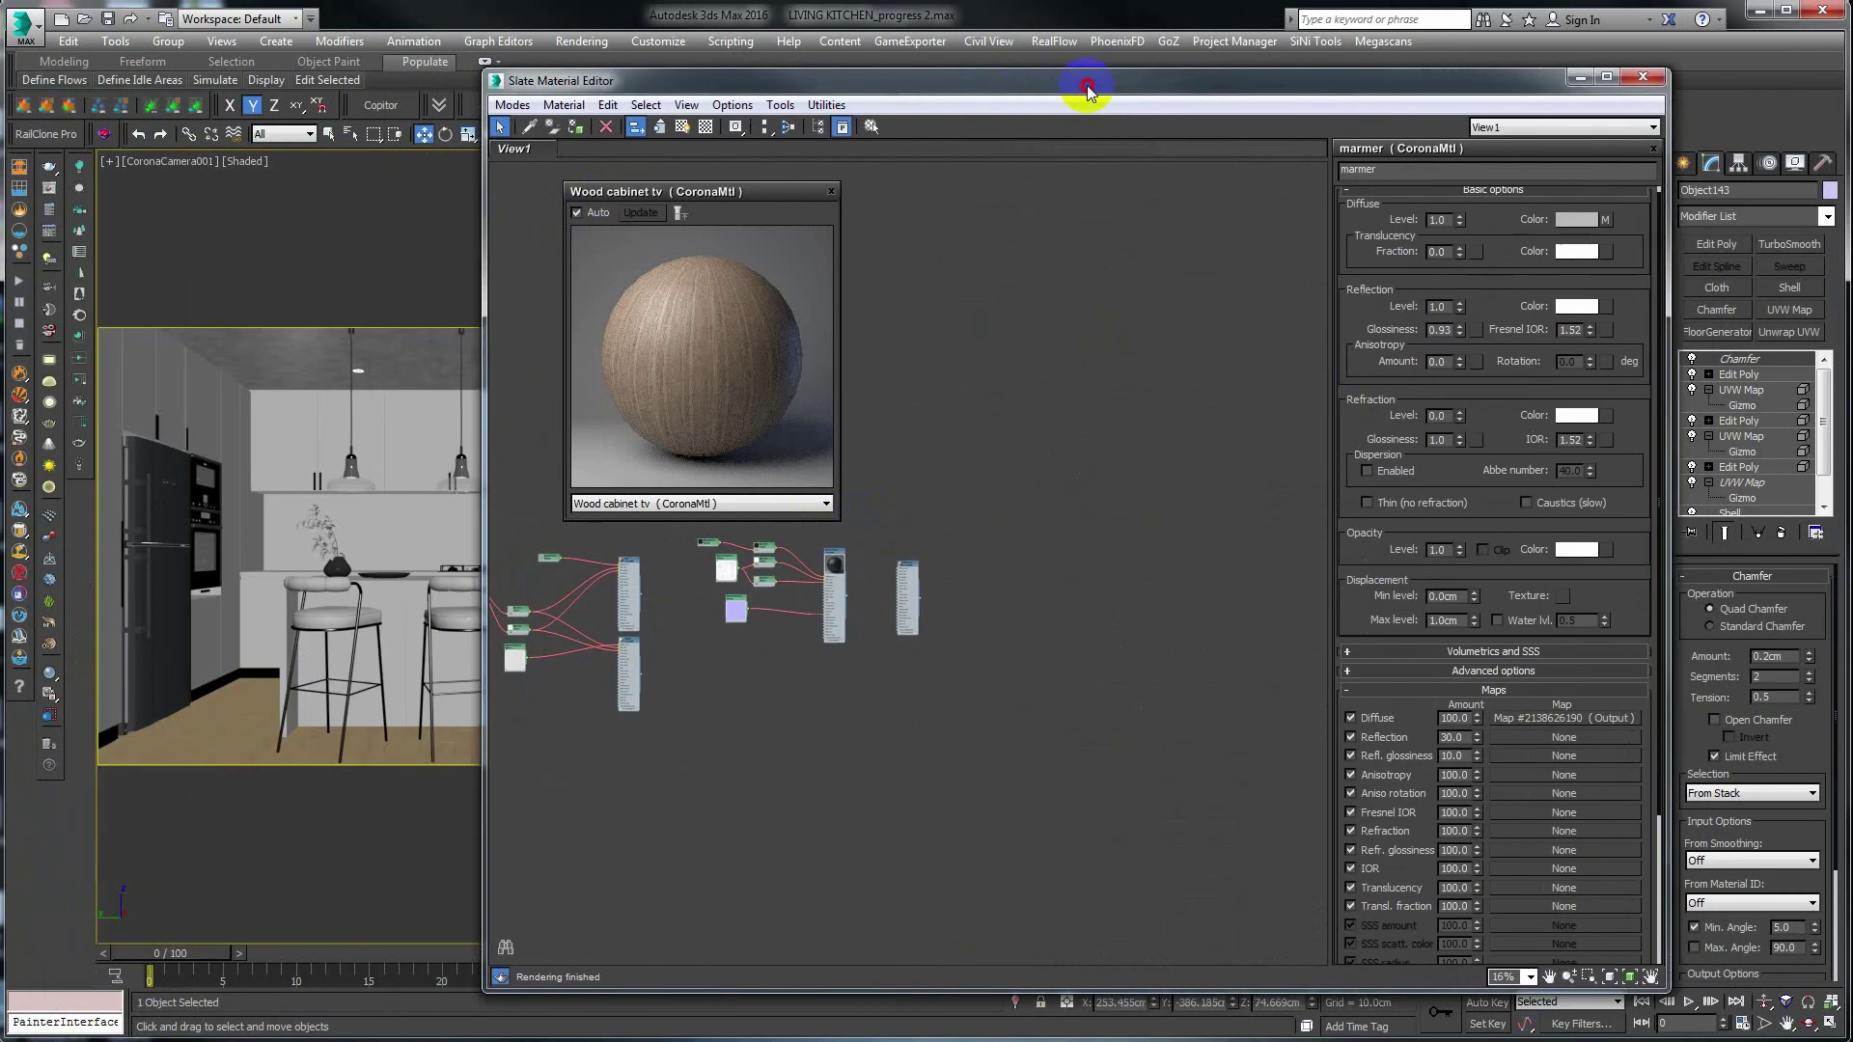
pyautogui.click(550, 129)
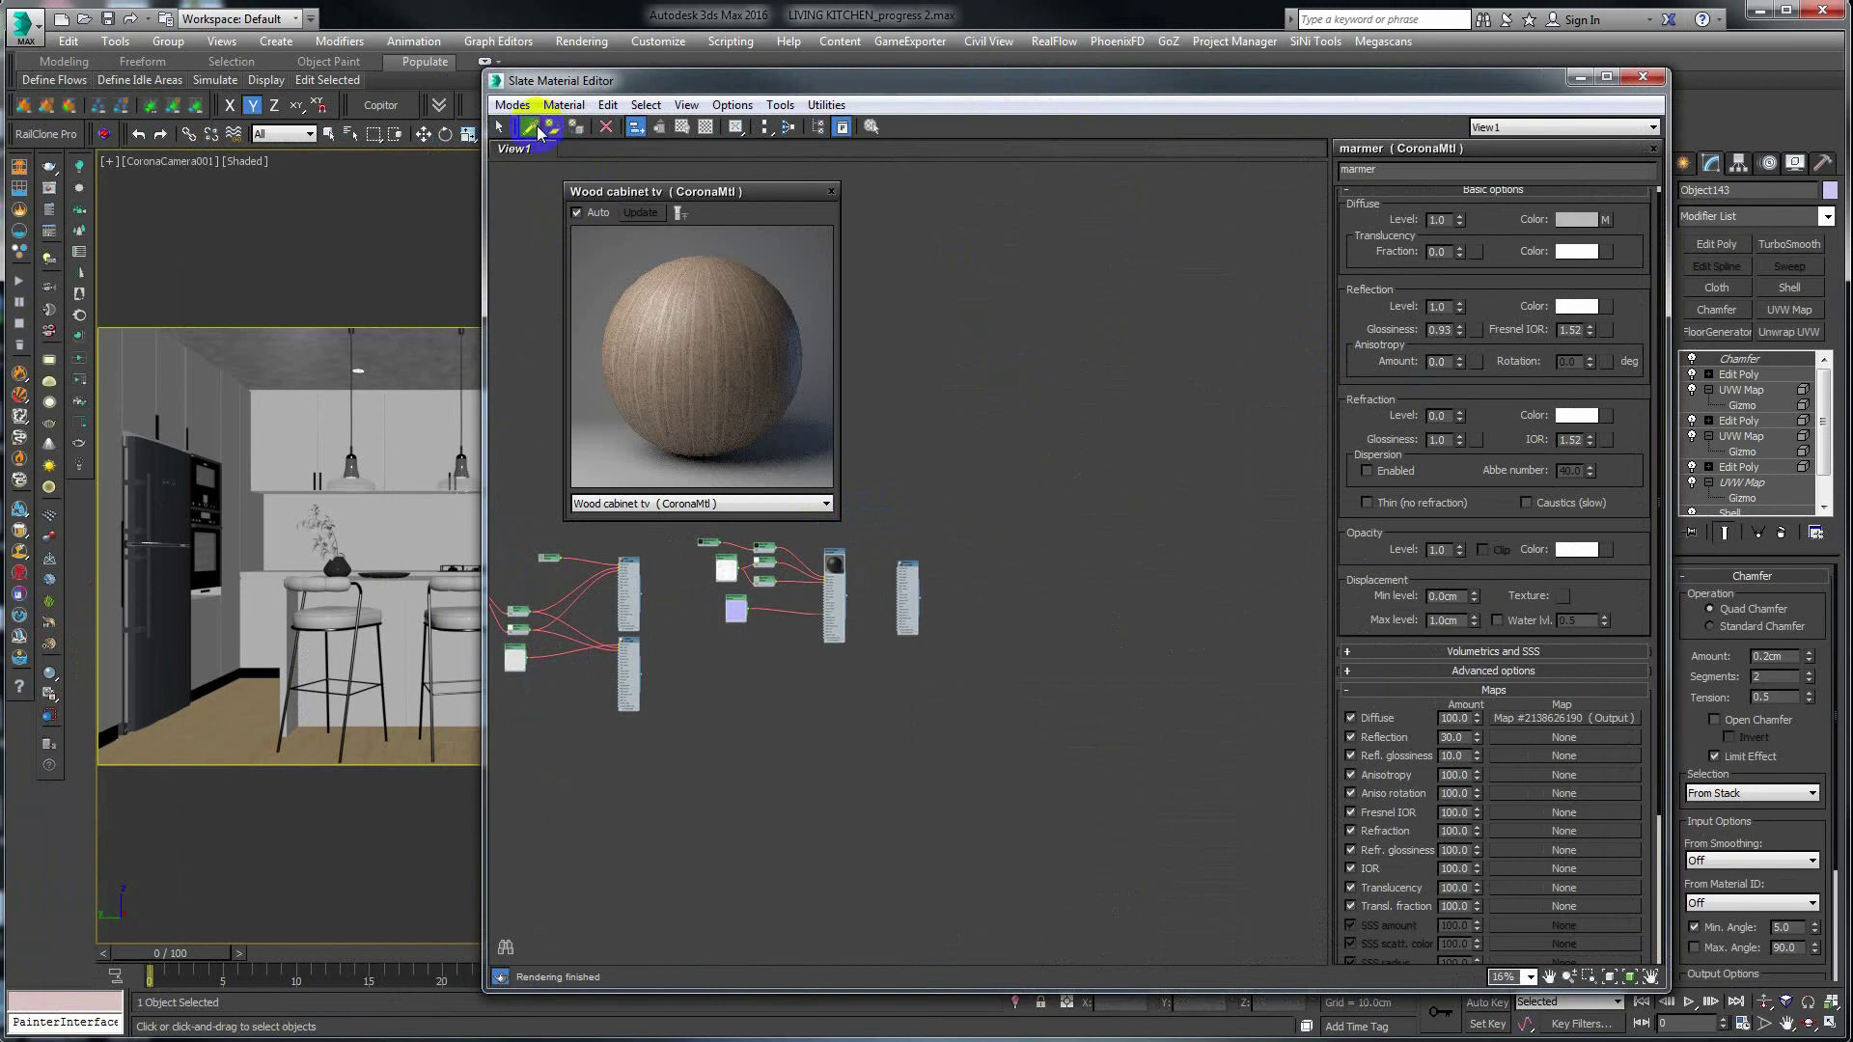
pyautogui.click(386, 596)
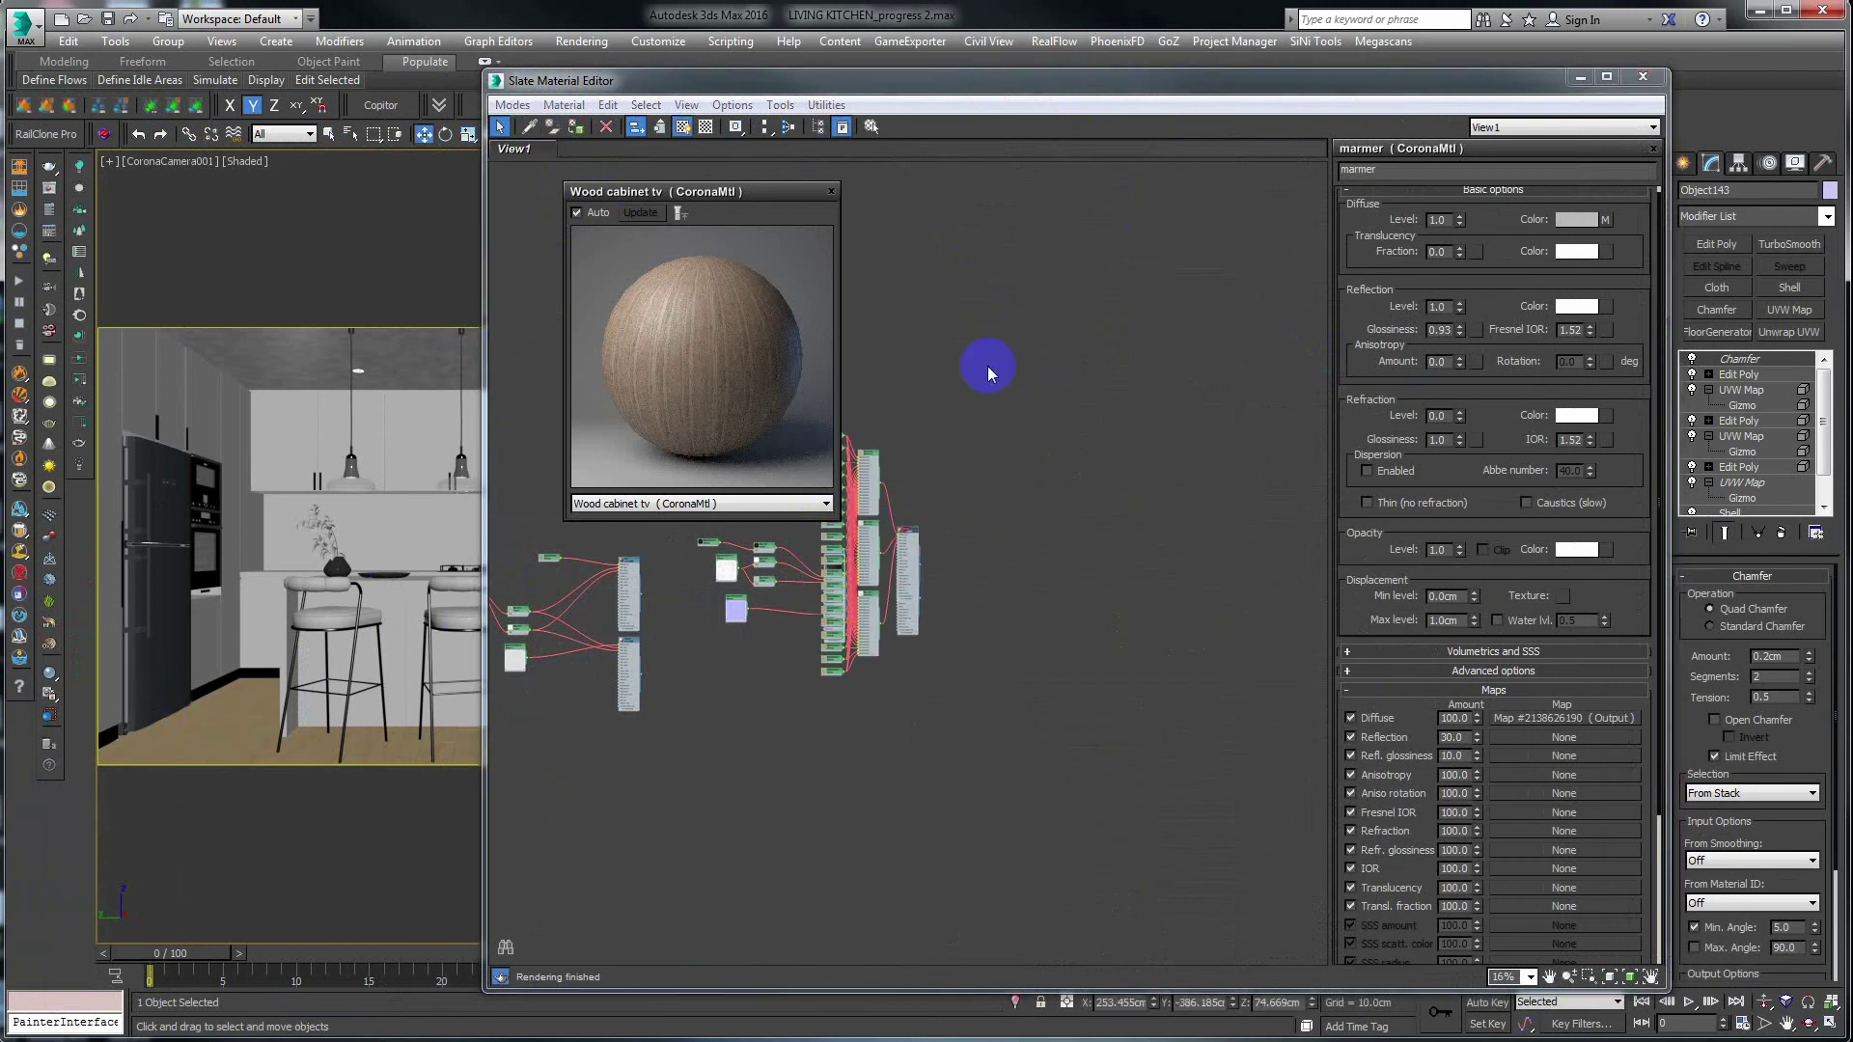
# Widen the Slate Material Editor to nearly full screen around the picked material tree.
pyautogui.moveTo(868, 413)
pyautogui.mouseDown(button='middle')
pyautogui.moveTo(673, 445)
pyautogui.moveTo(562, 656)
pyautogui.mouseUp(button='middle')
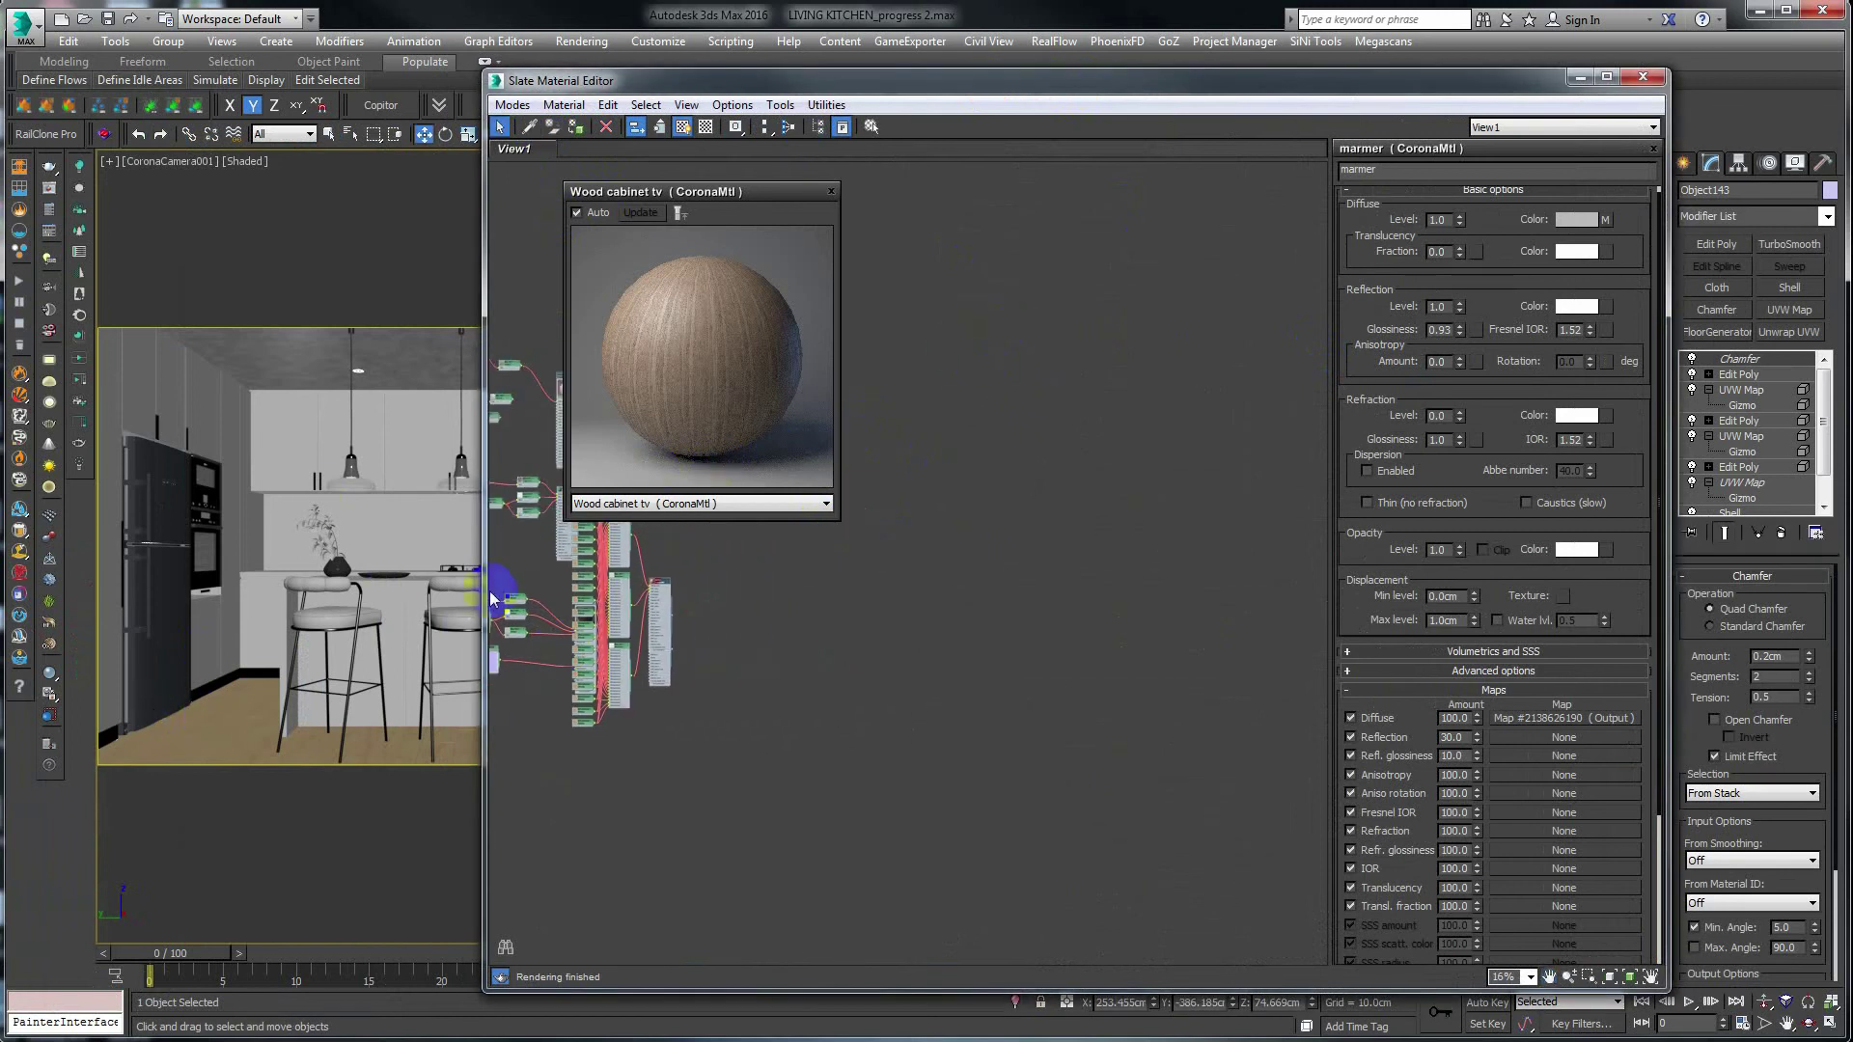
pyautogui.moveTo(485, 598); pyautogui.dragTo(21, 598)
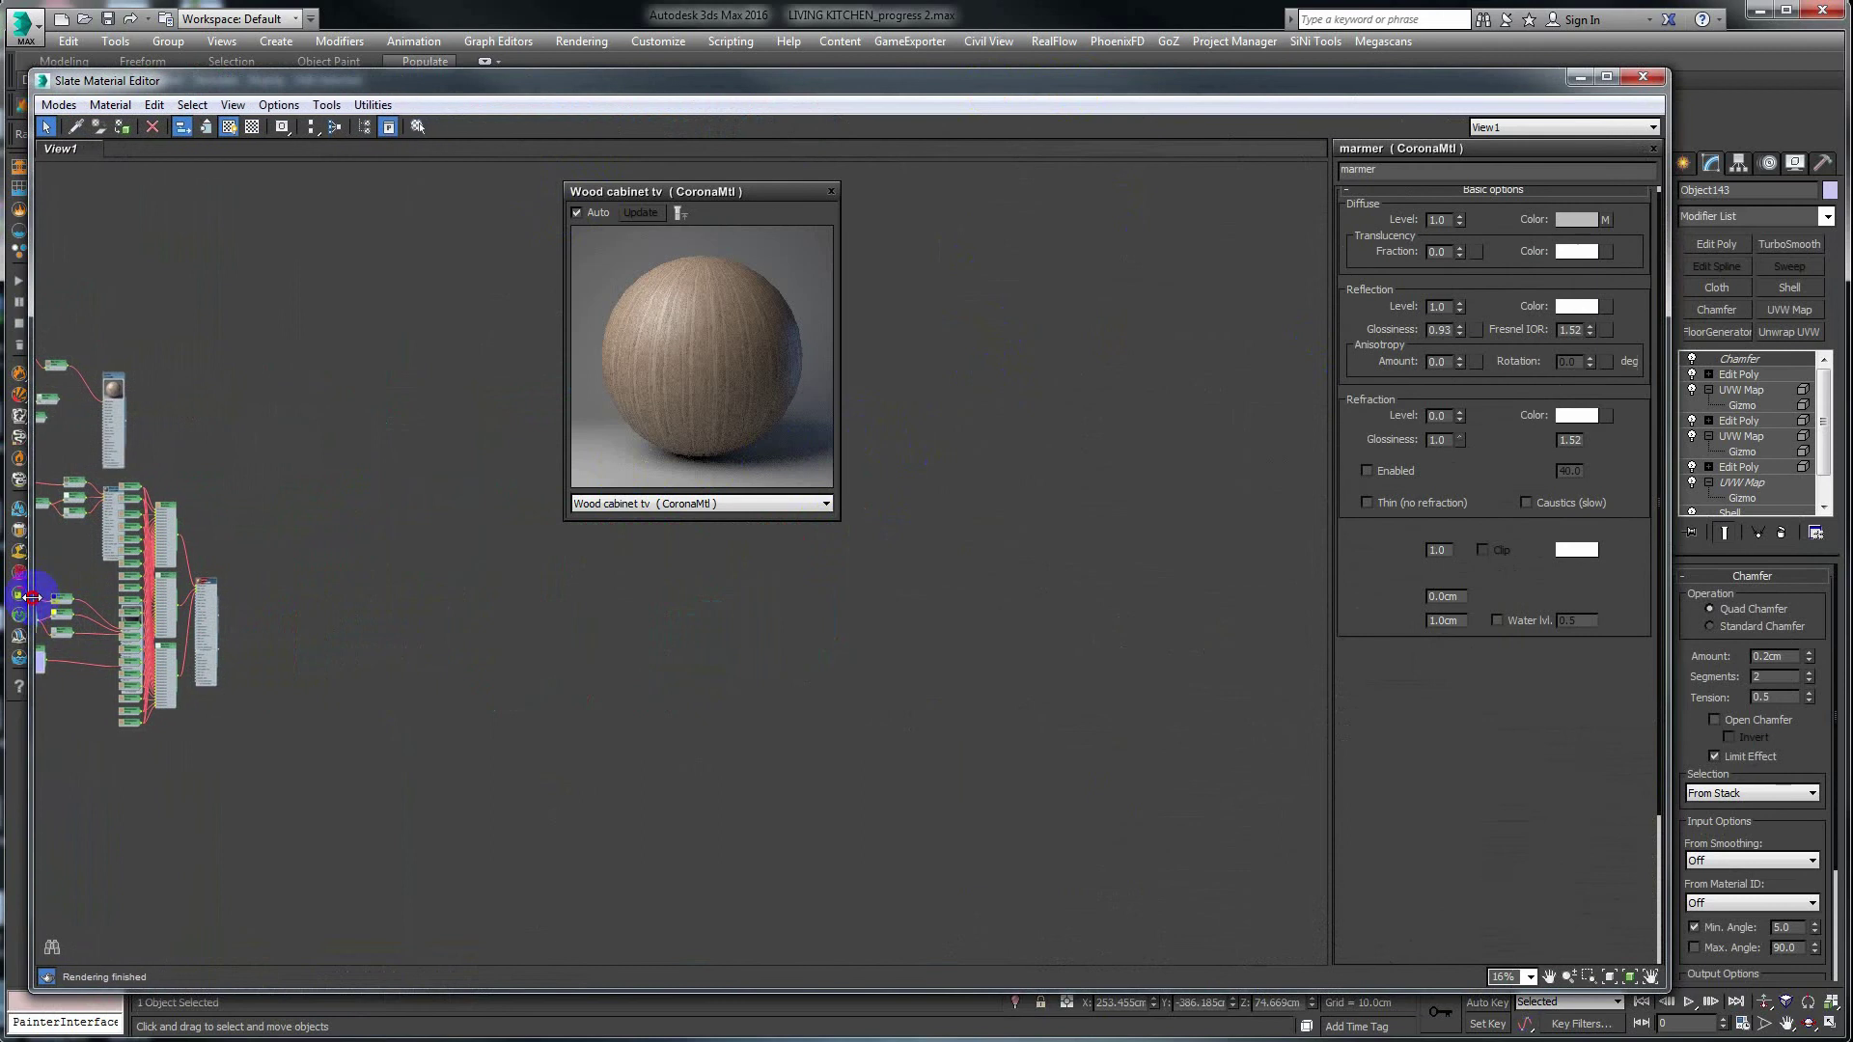
pyautogui.moveTo(699, 190); pyautogui.dragTo(1039, 163)
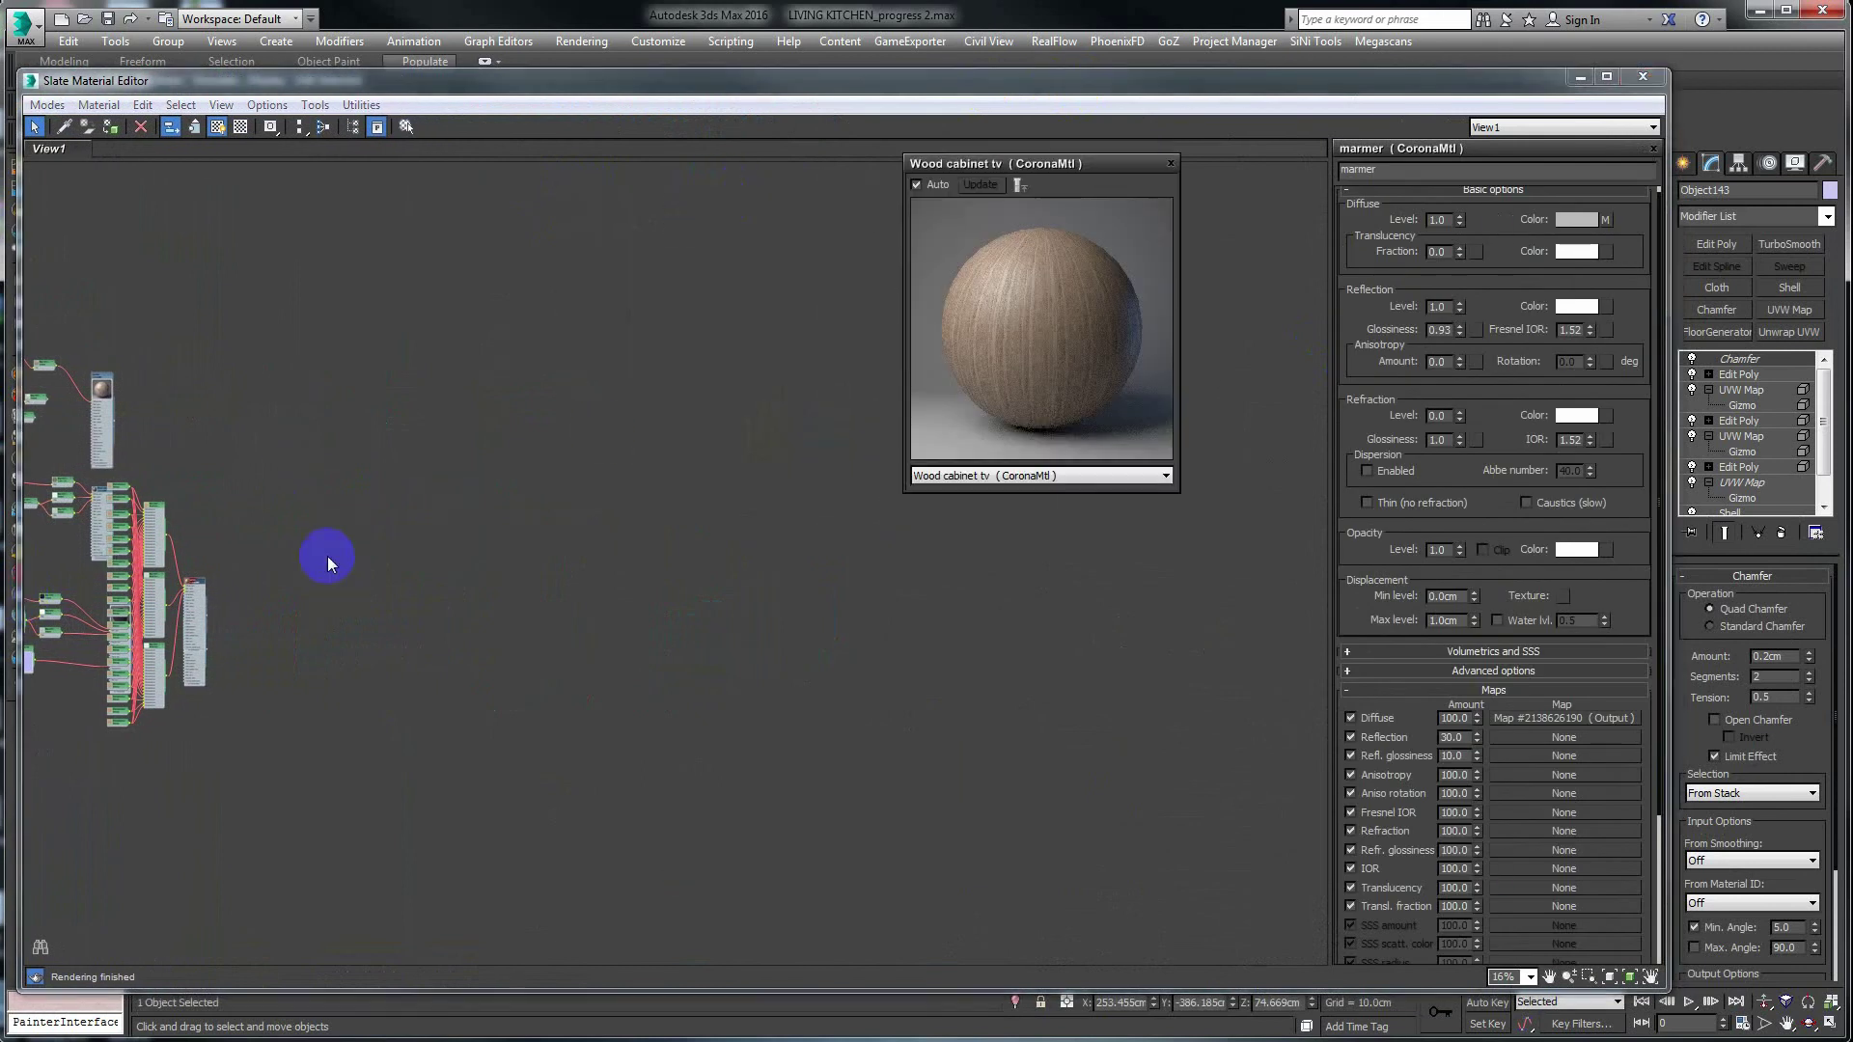
pyautogui.scroll(3, 327, 556)
pyautogui.scroll(3, 377, 554)
pyautogui.scroll(2, 390, 552)
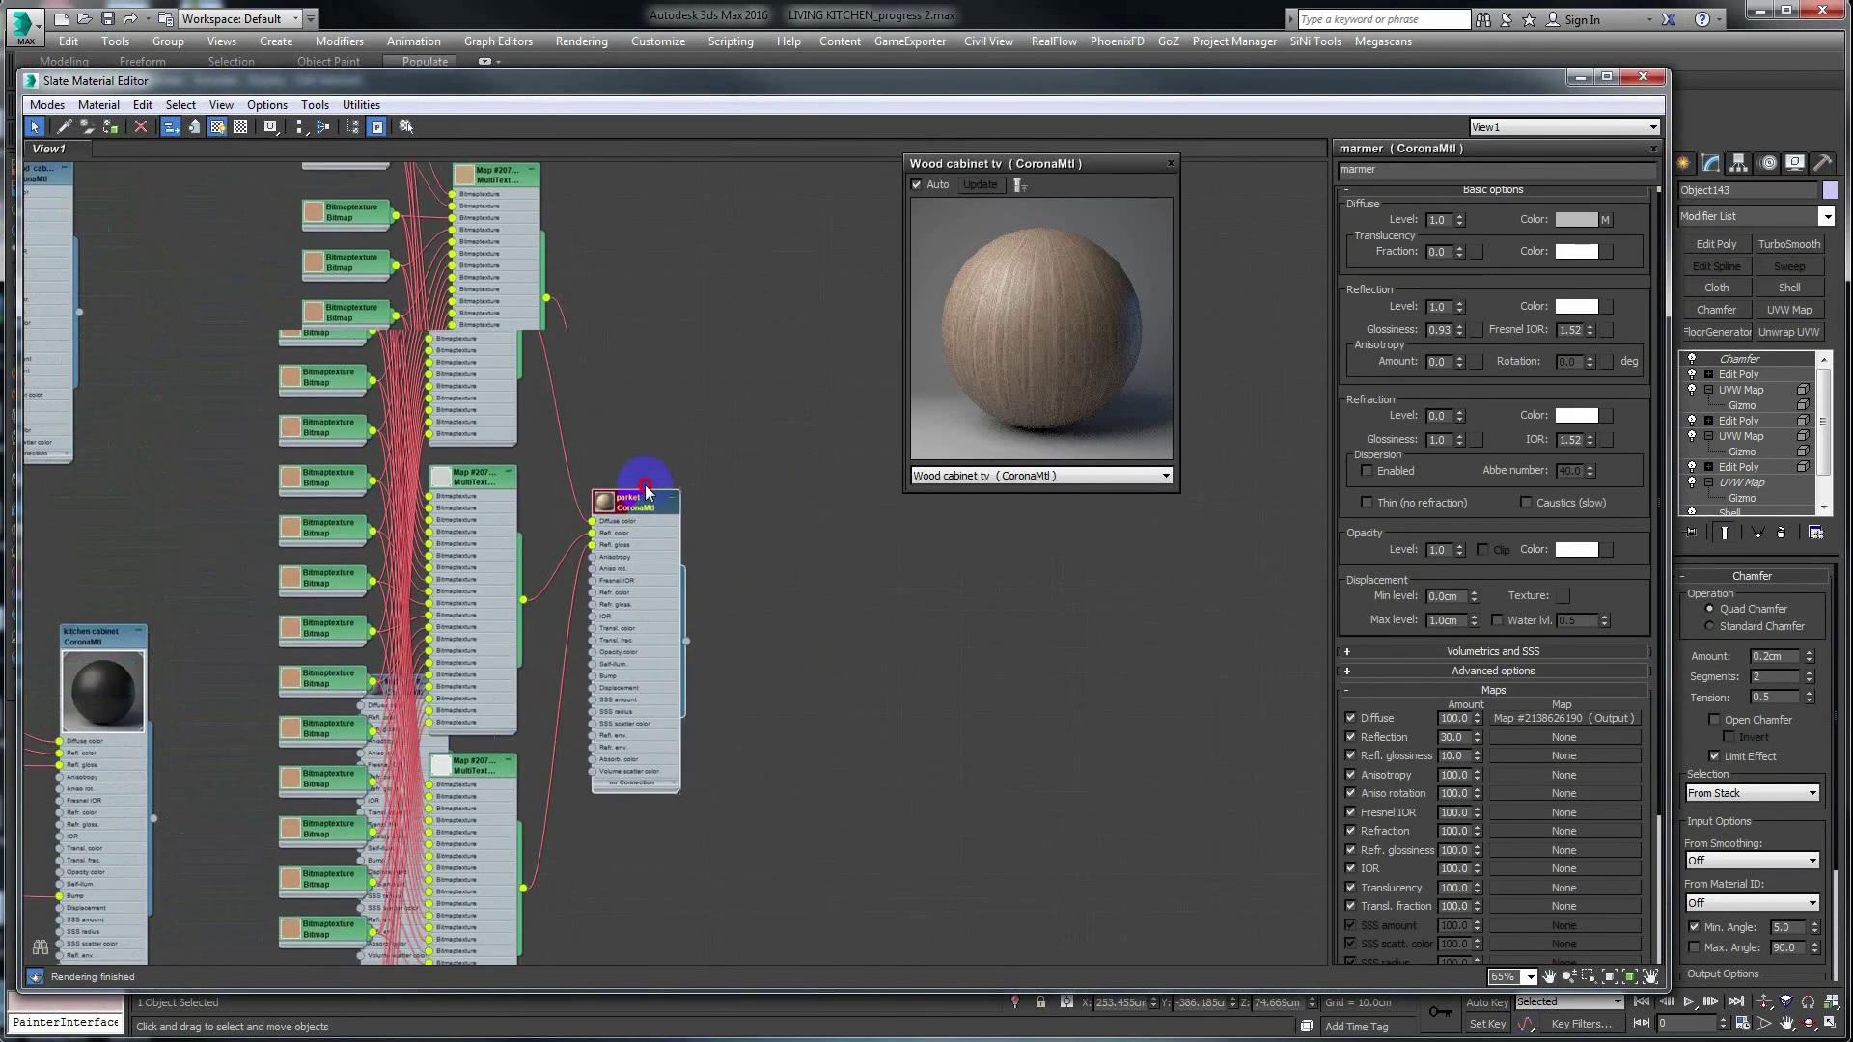
pyautogui.moveTo(391, 552); pyautogui.dragTo(803, 391, button='middle')
pyautogui.moveTo(545, 495); pyautogui.dragTo(152, 668, button='middle')
# Arrange the parket and marble node trees and bring up the parket node's options.
pyautogui.scroll(-2, 151, 668)
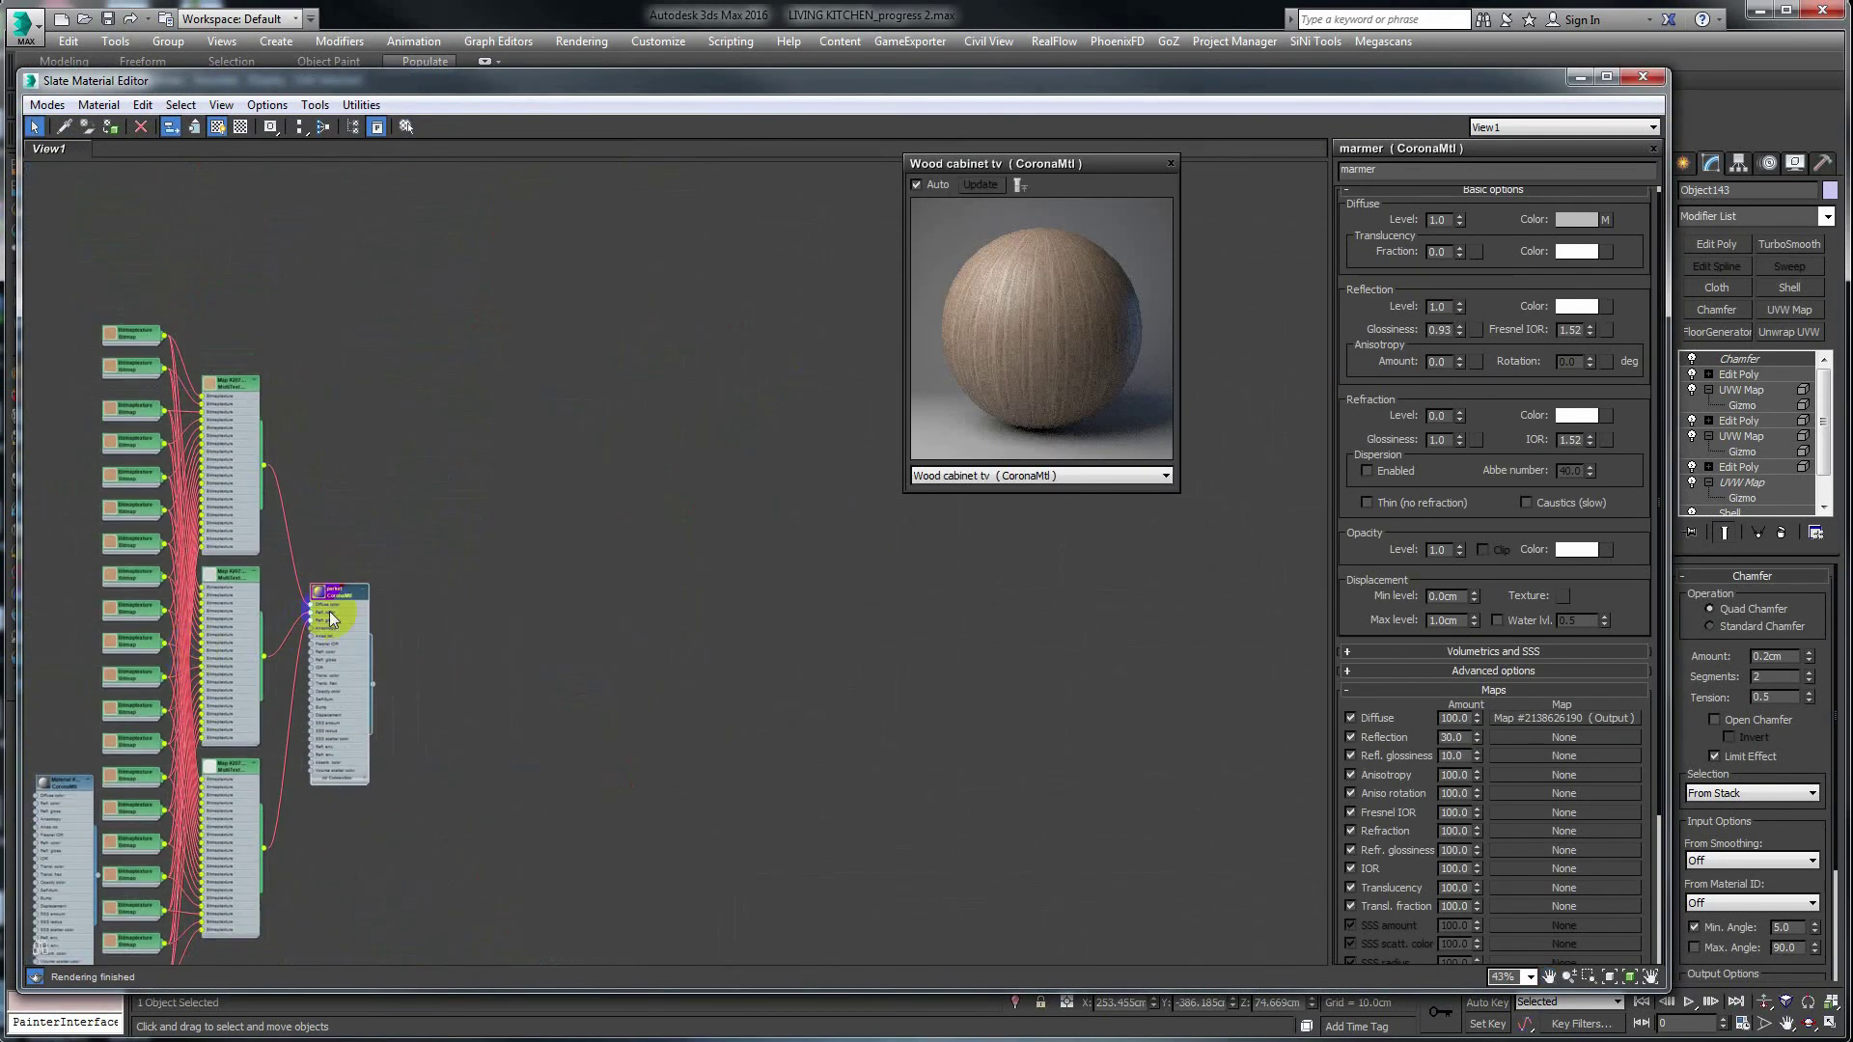
pyautogui.moveTo(328, 618)
pyautogui.mouseDown(button='middle')
pyautogui.moveTo(743, 376)
pyautogui.moveTo(790, 680)
pyautogui.mouseUp(button='middle')
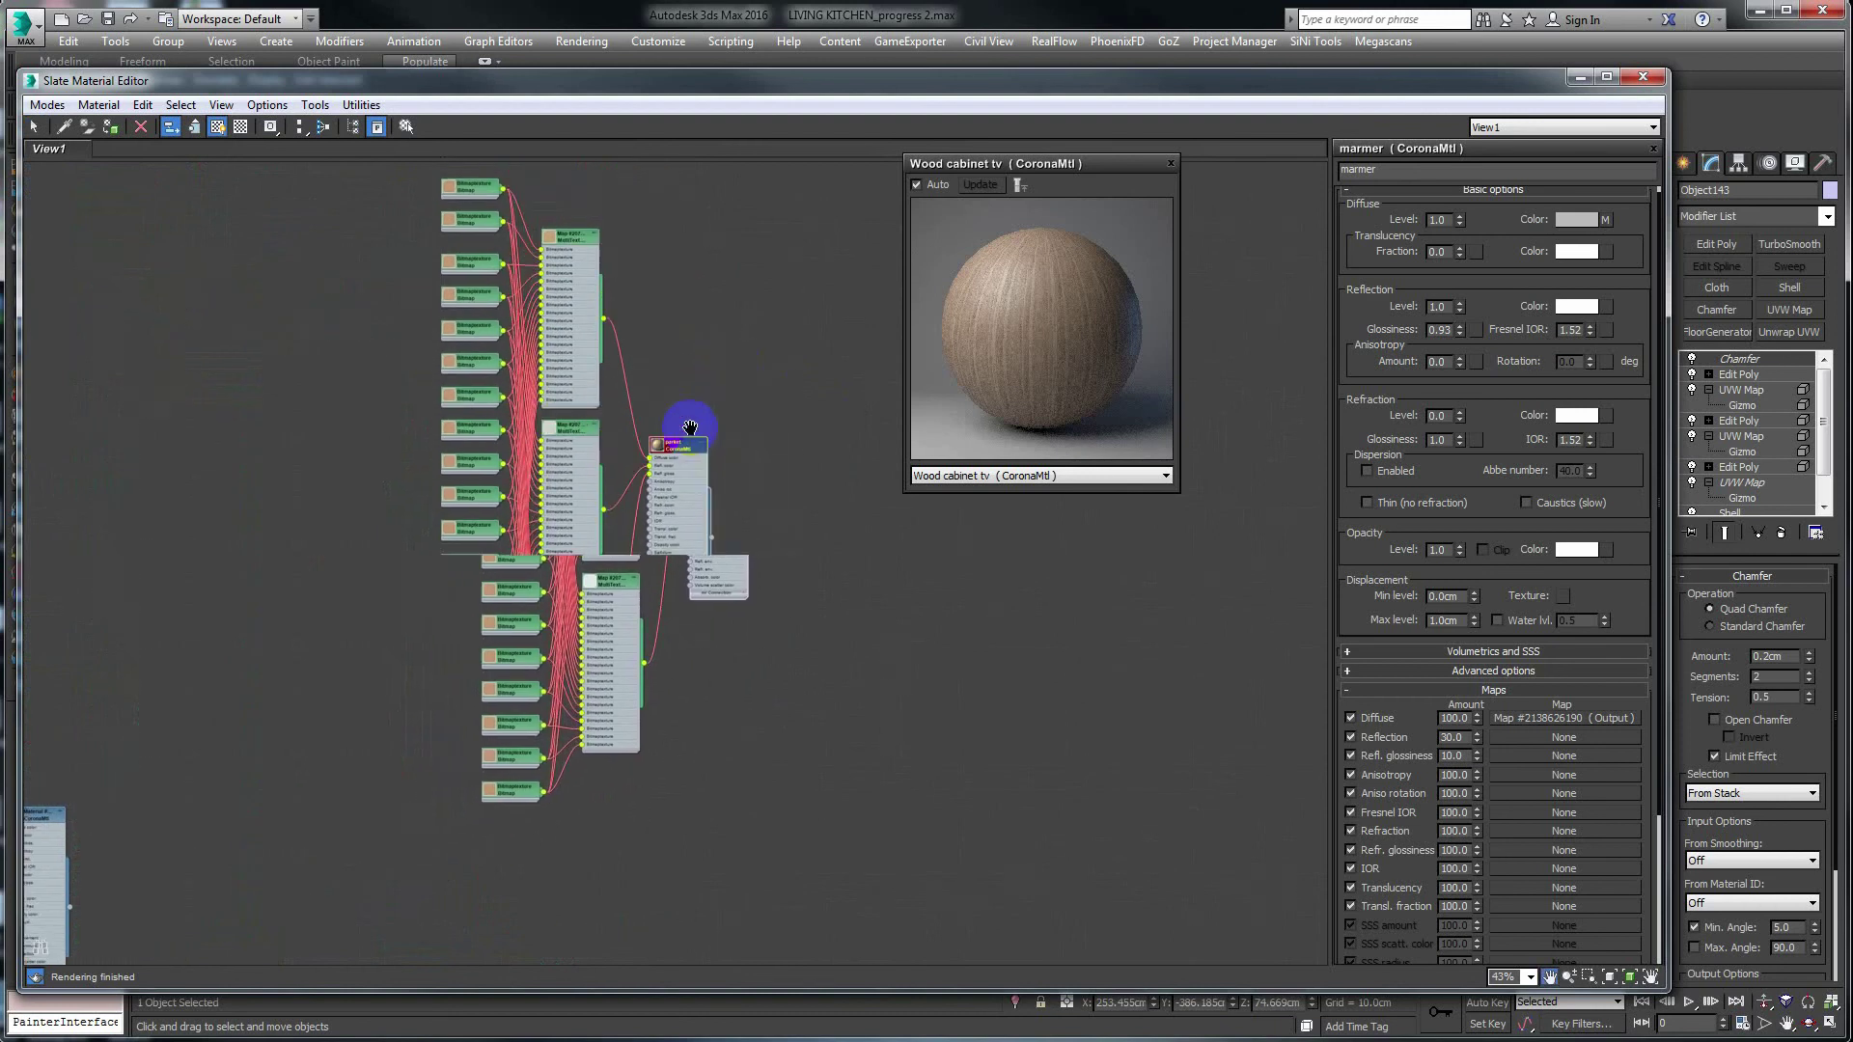
pyautogui.scroll(-2, 790, 680)
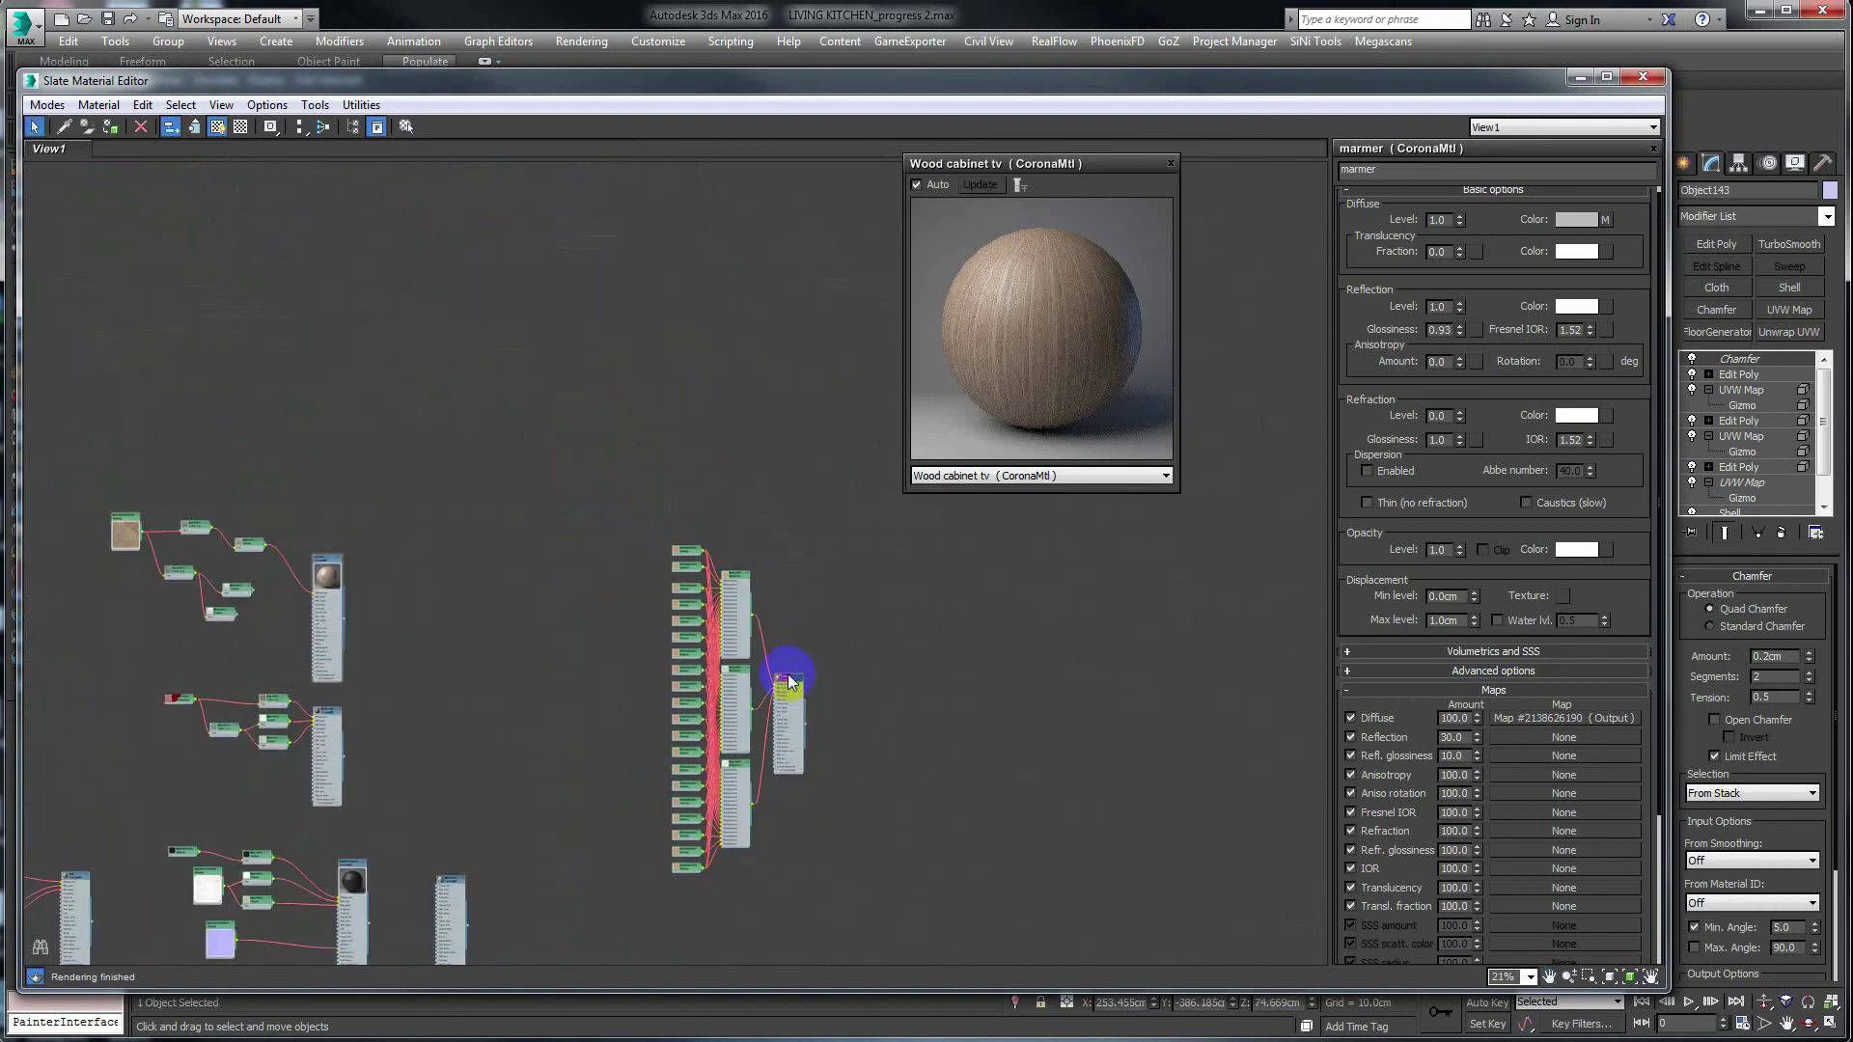
pyautogui.moveTo(248, 674)
pyautogui.mouseDown(button='middle')
pyautogui.moveTo(336, 618)
pyautogui.moveTo(309, 662)
pyautogui.mouseUp(button='middle')
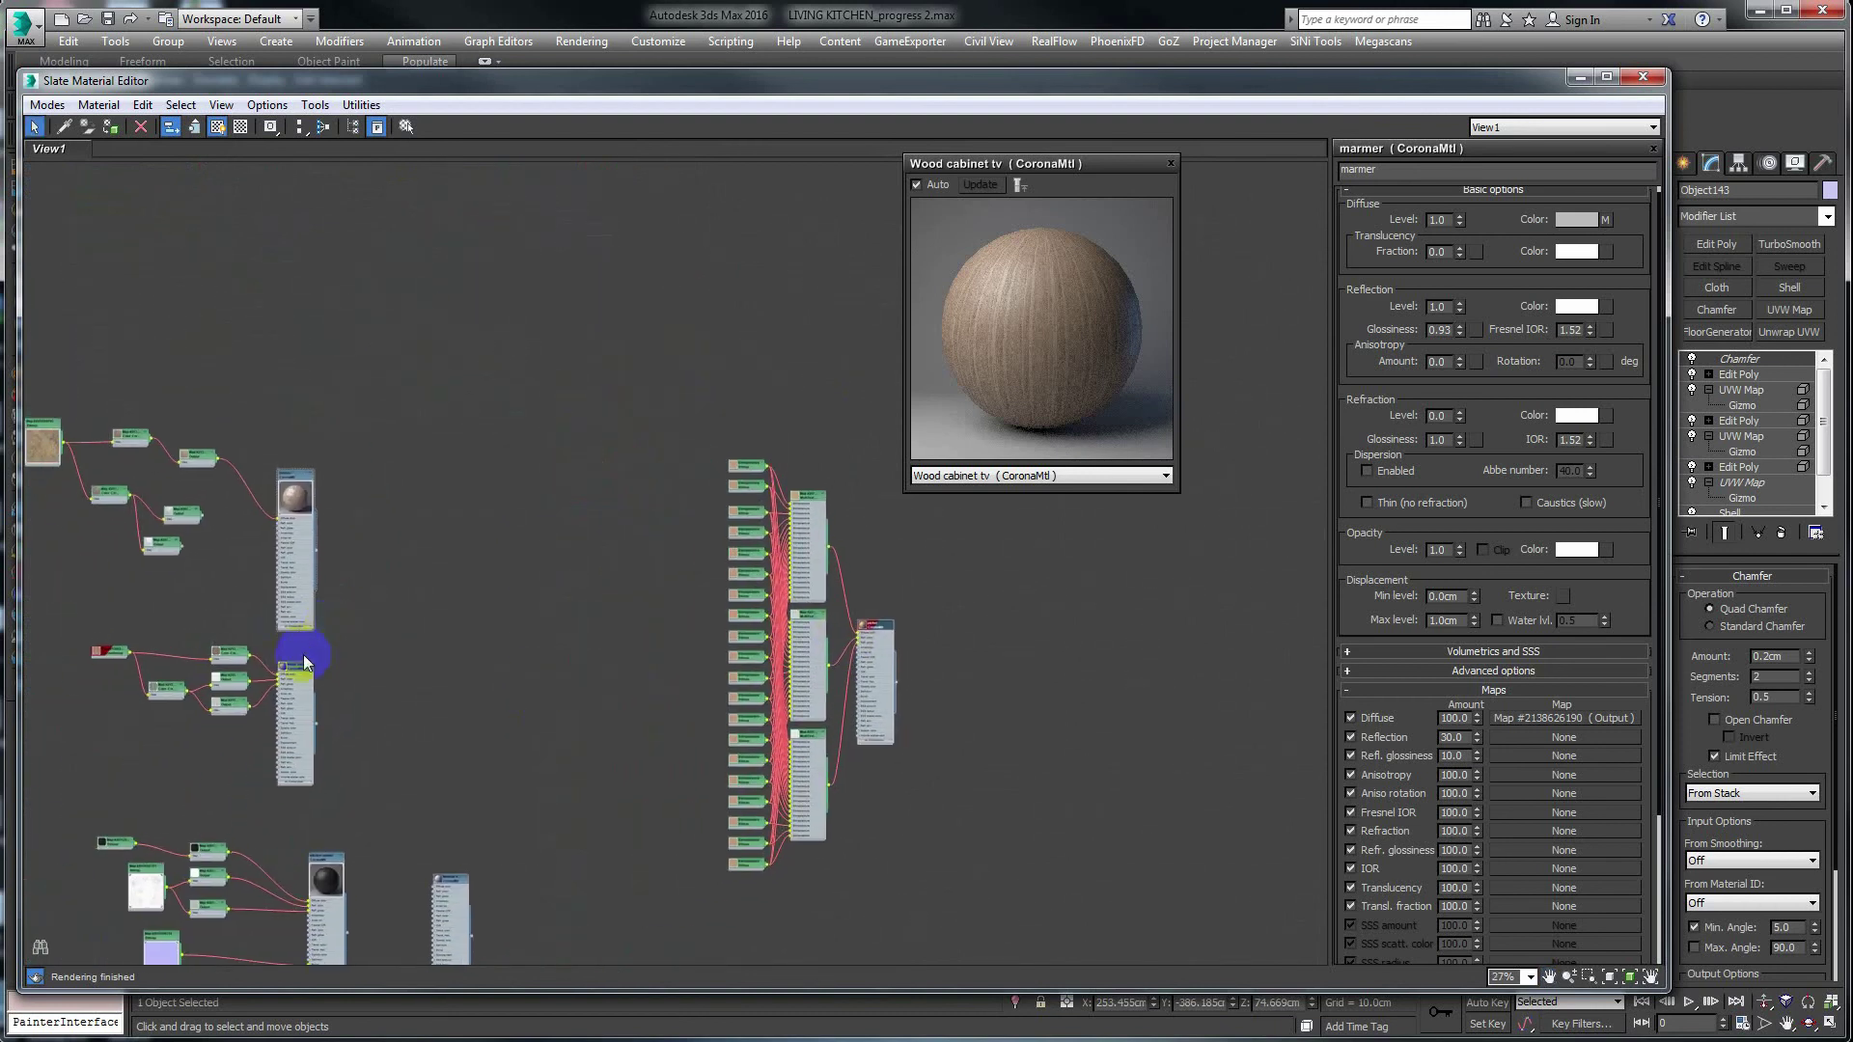
pyautogui.moveTo(309, 662); pyautogui.dragTo(841, 352)
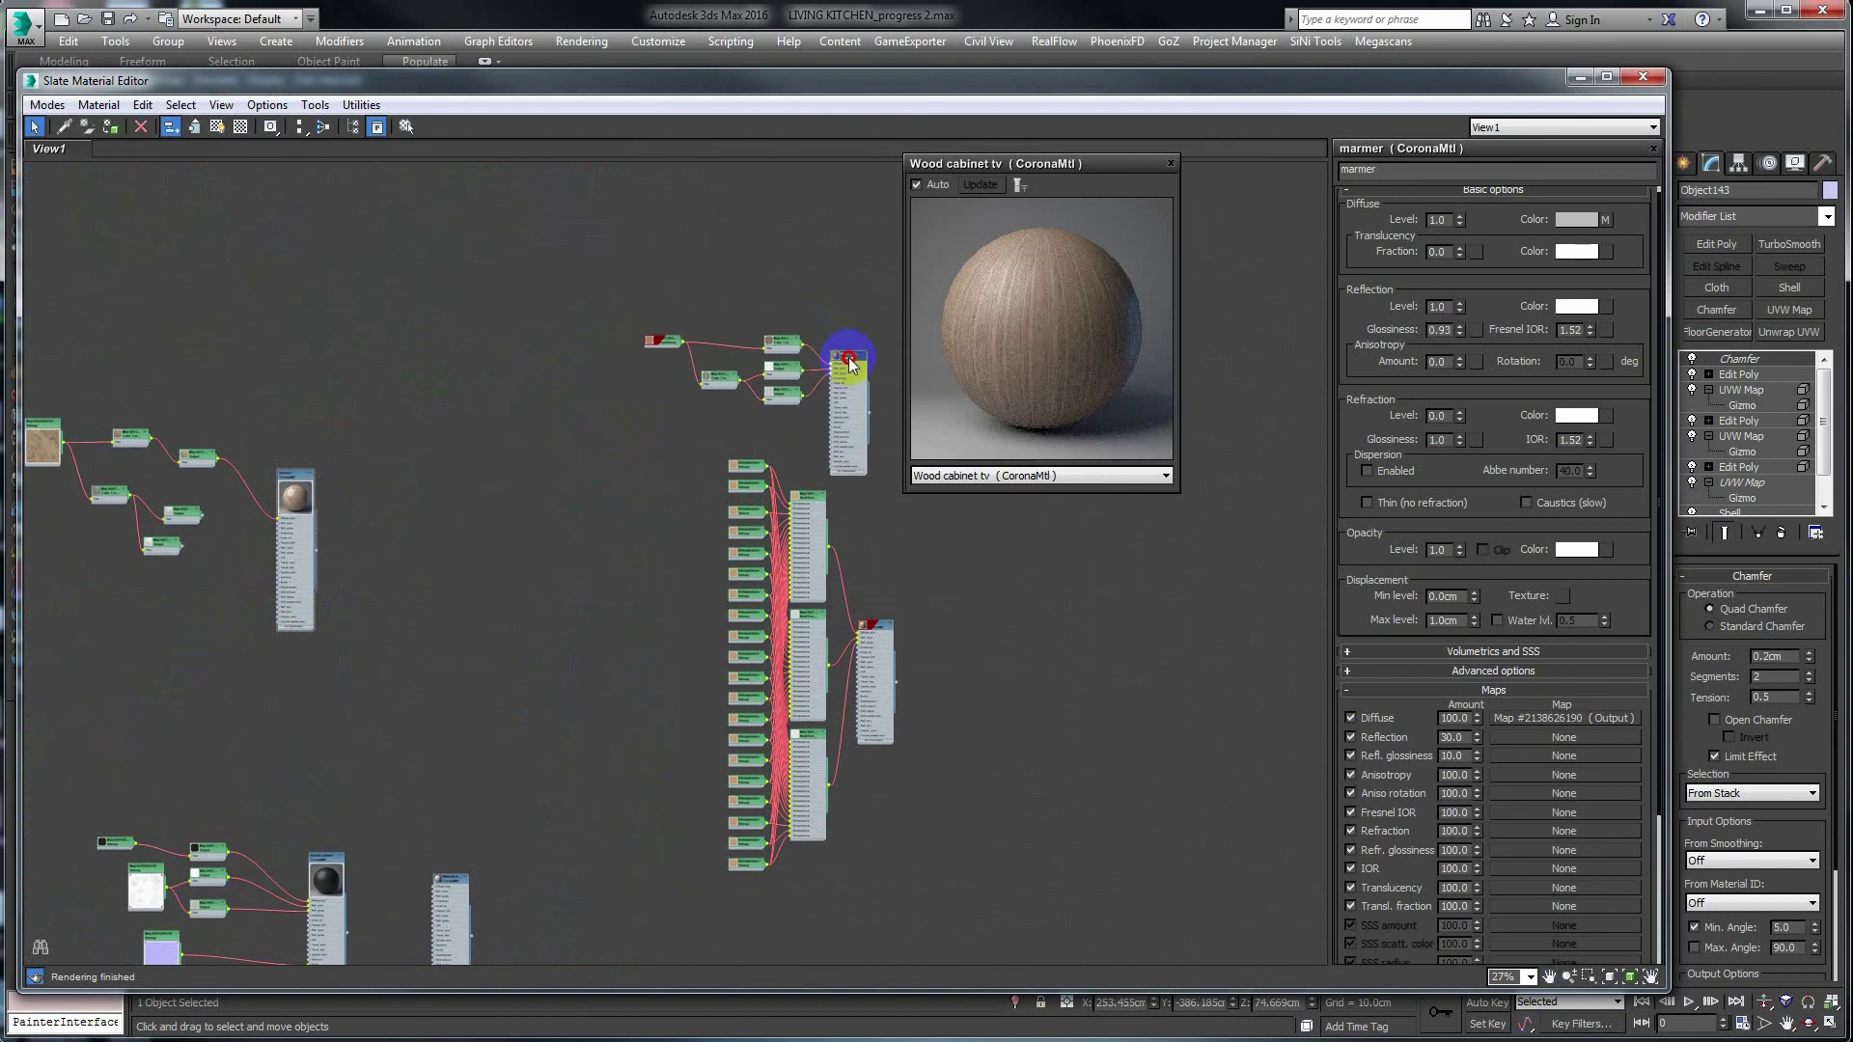
pyautogui.scroll(1, 784, 413)
pyautogui.moveTo(785, 414); pyautogui.dragTo(632, 393, button='middle')
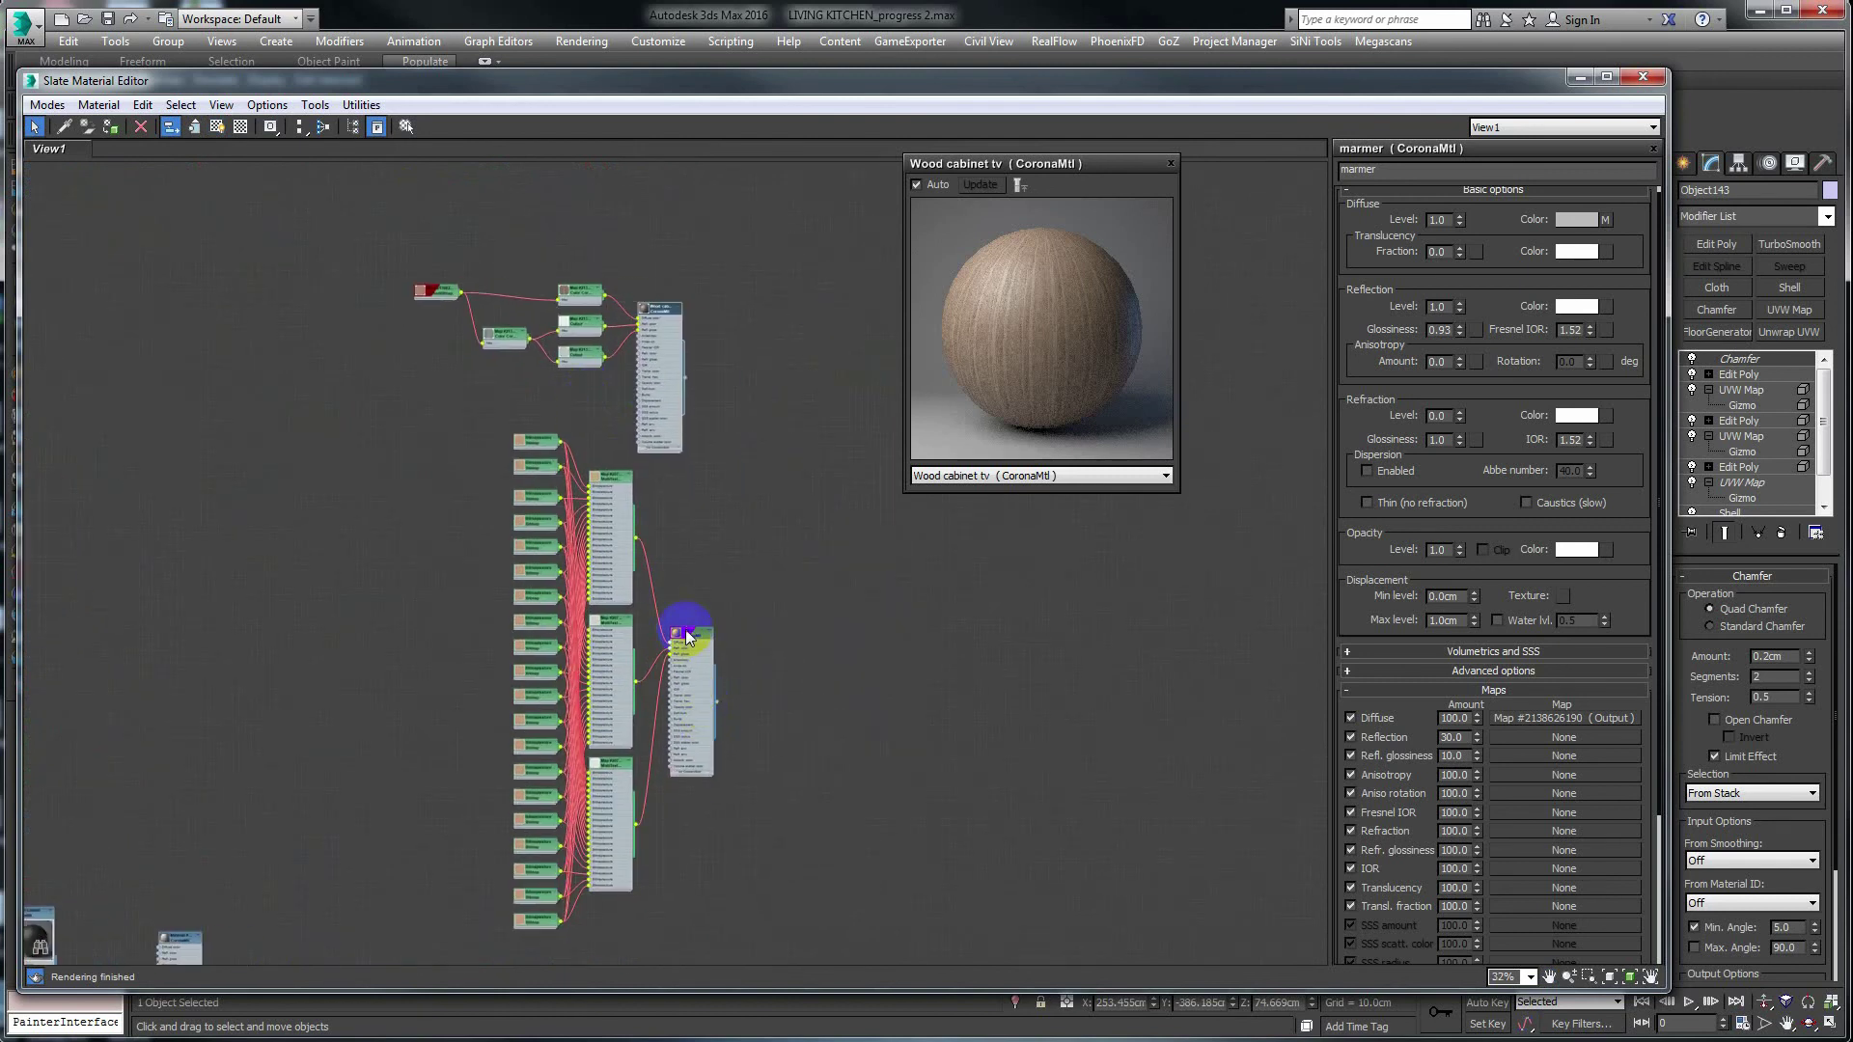
pyautogui.rightClick(687, 635)
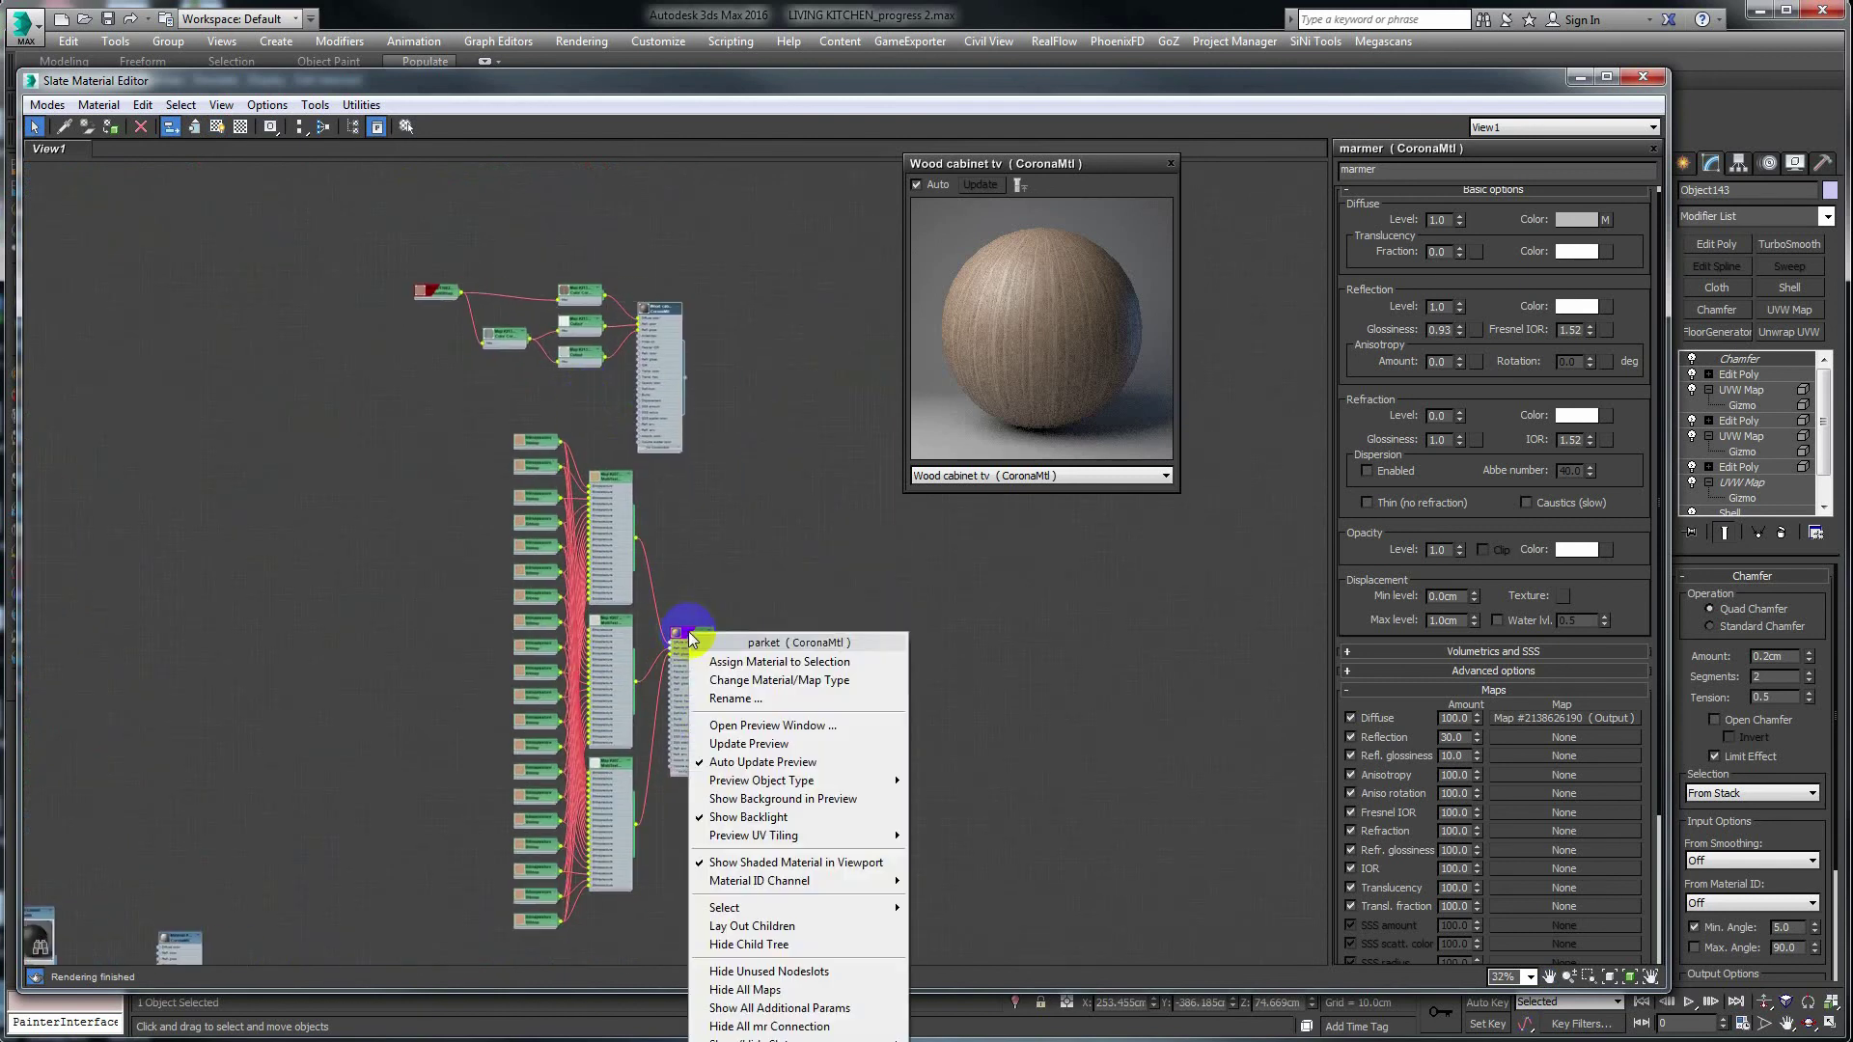
# Open a preview window for the parket material, raised and enlarged.
pyautogui.click(759, 729)
pyautogui.moveTo(787, 752)
pyautogui.mouseDown()
pyautogui.moveTo(869, 333)
pyautogui.moveTo(999, 508)
pyautogui.mouseUp()
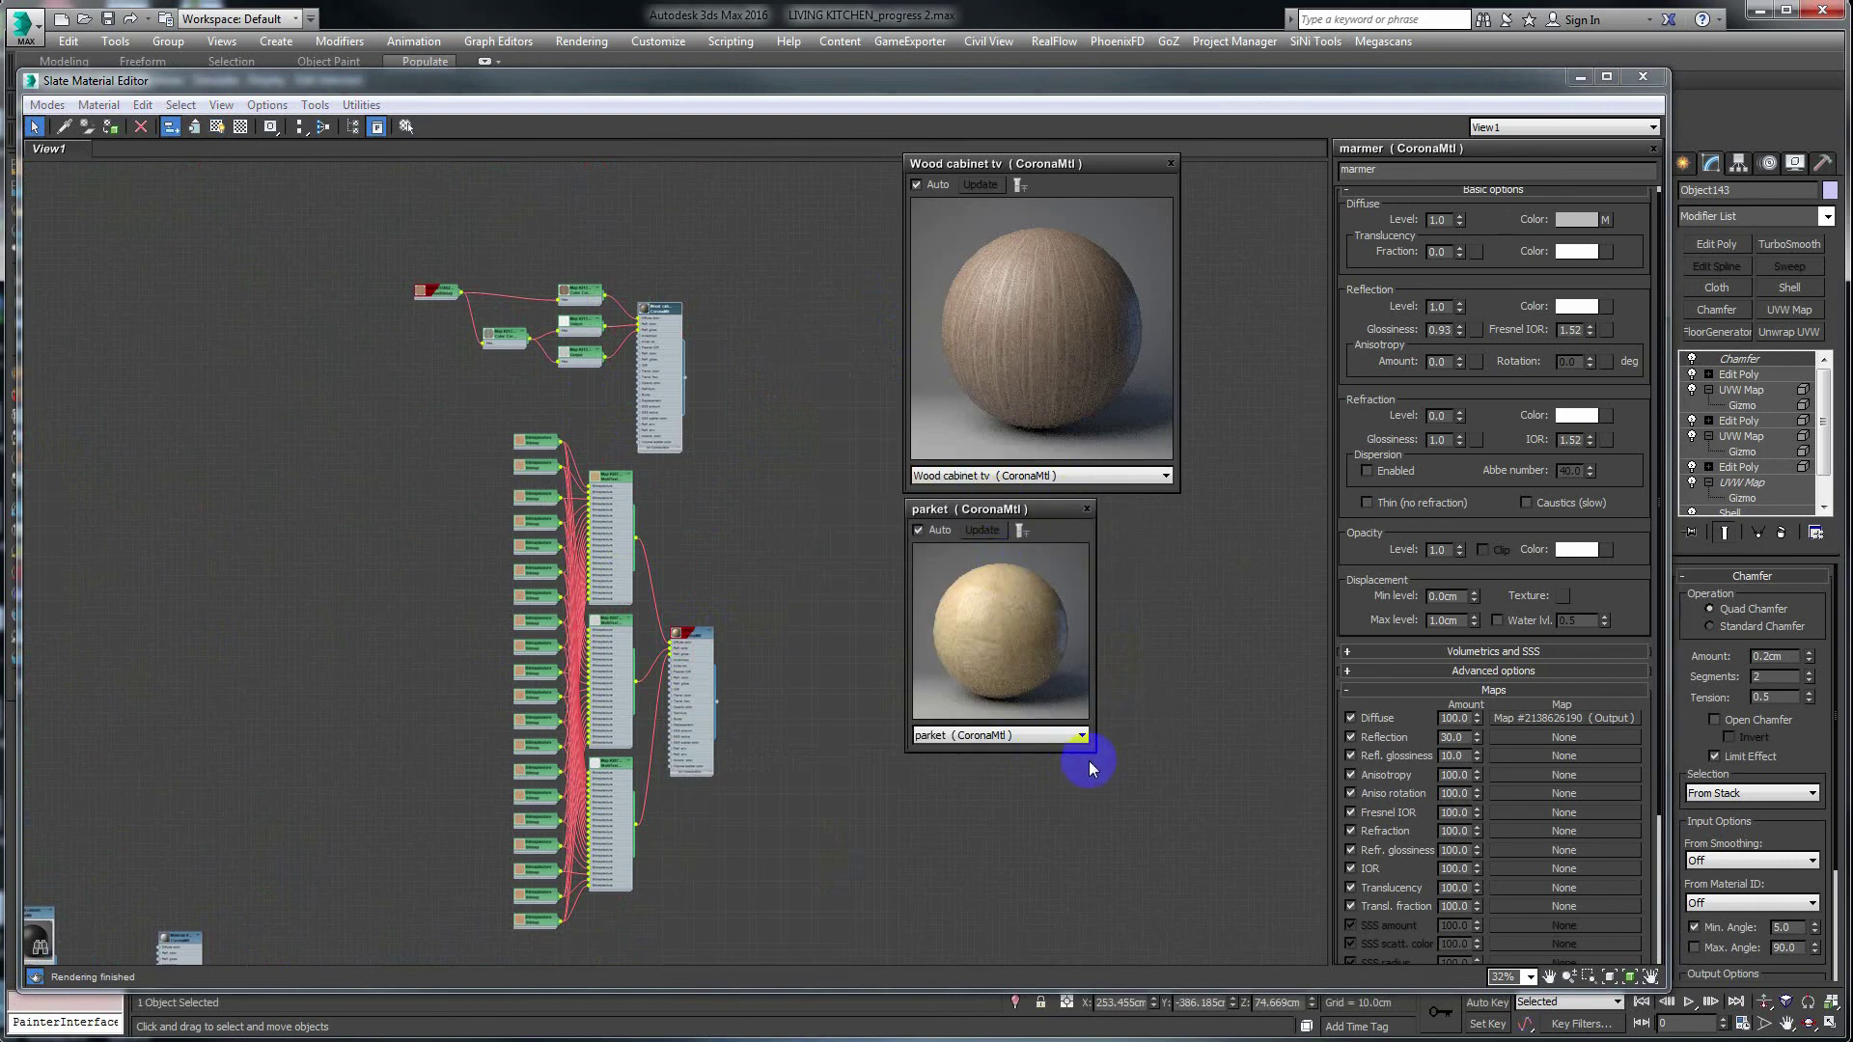
pyautogui.moveTo(1088, 748); pyautogui.dragTo(1226, 840)
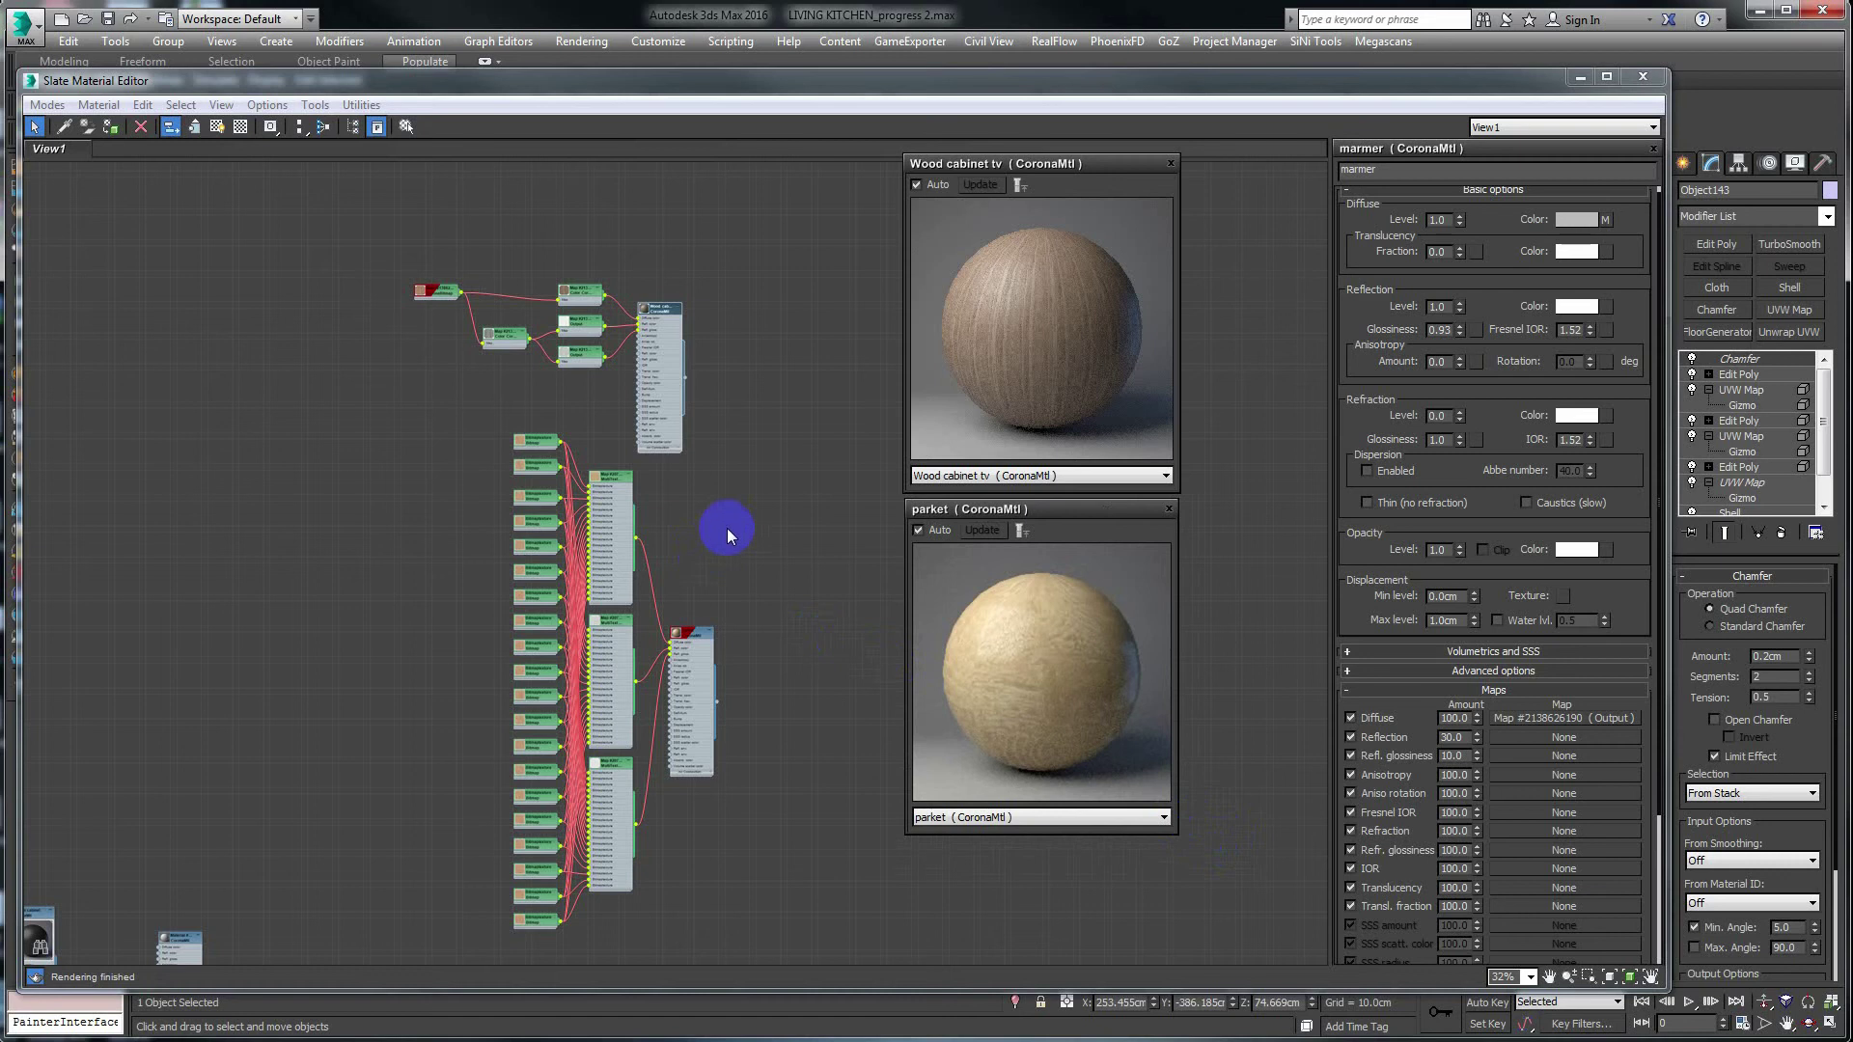
# Show the parket MultiTexture parameters, reading Overall Hue 8.0 and Saturation 95.0.
pyautogui.scroll(2, 671, 498)
pyautogui.scroll(2, 628, 530)
pyautogui.scroll(2, 598, 531)
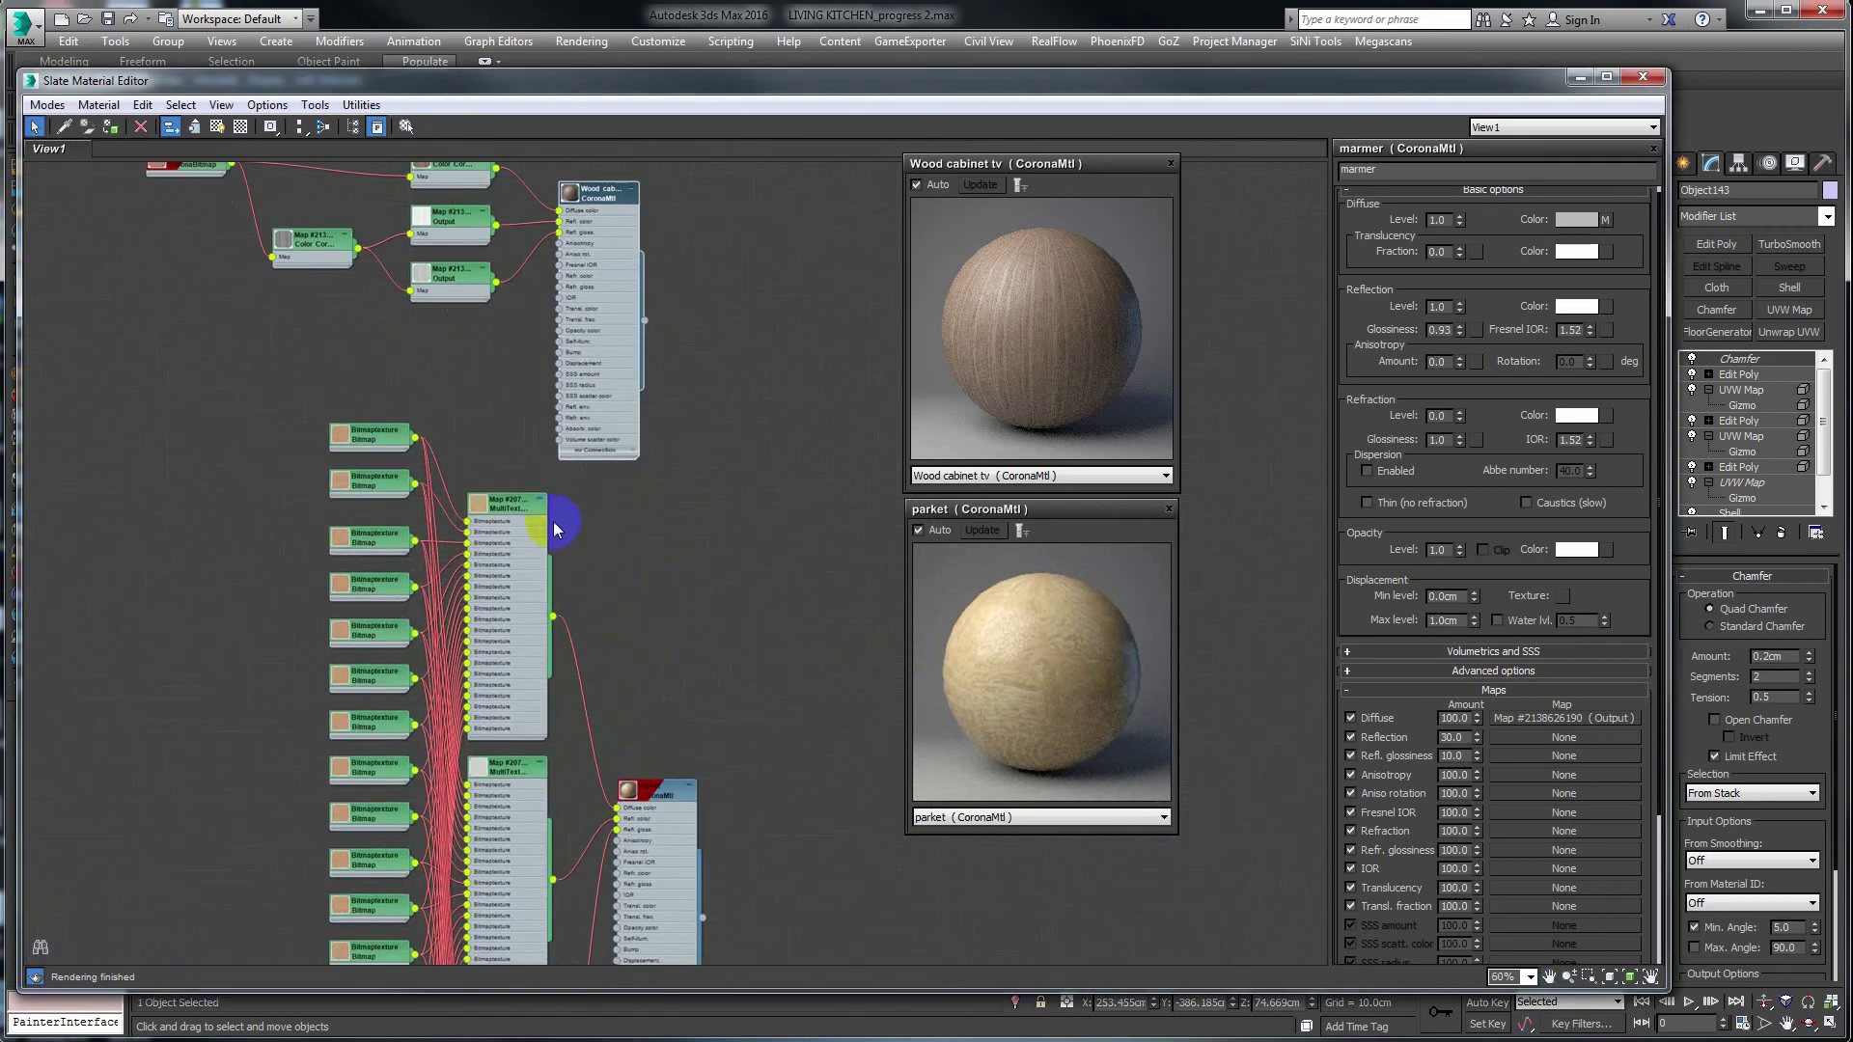
pyautogui.doubleClick(546, 511)
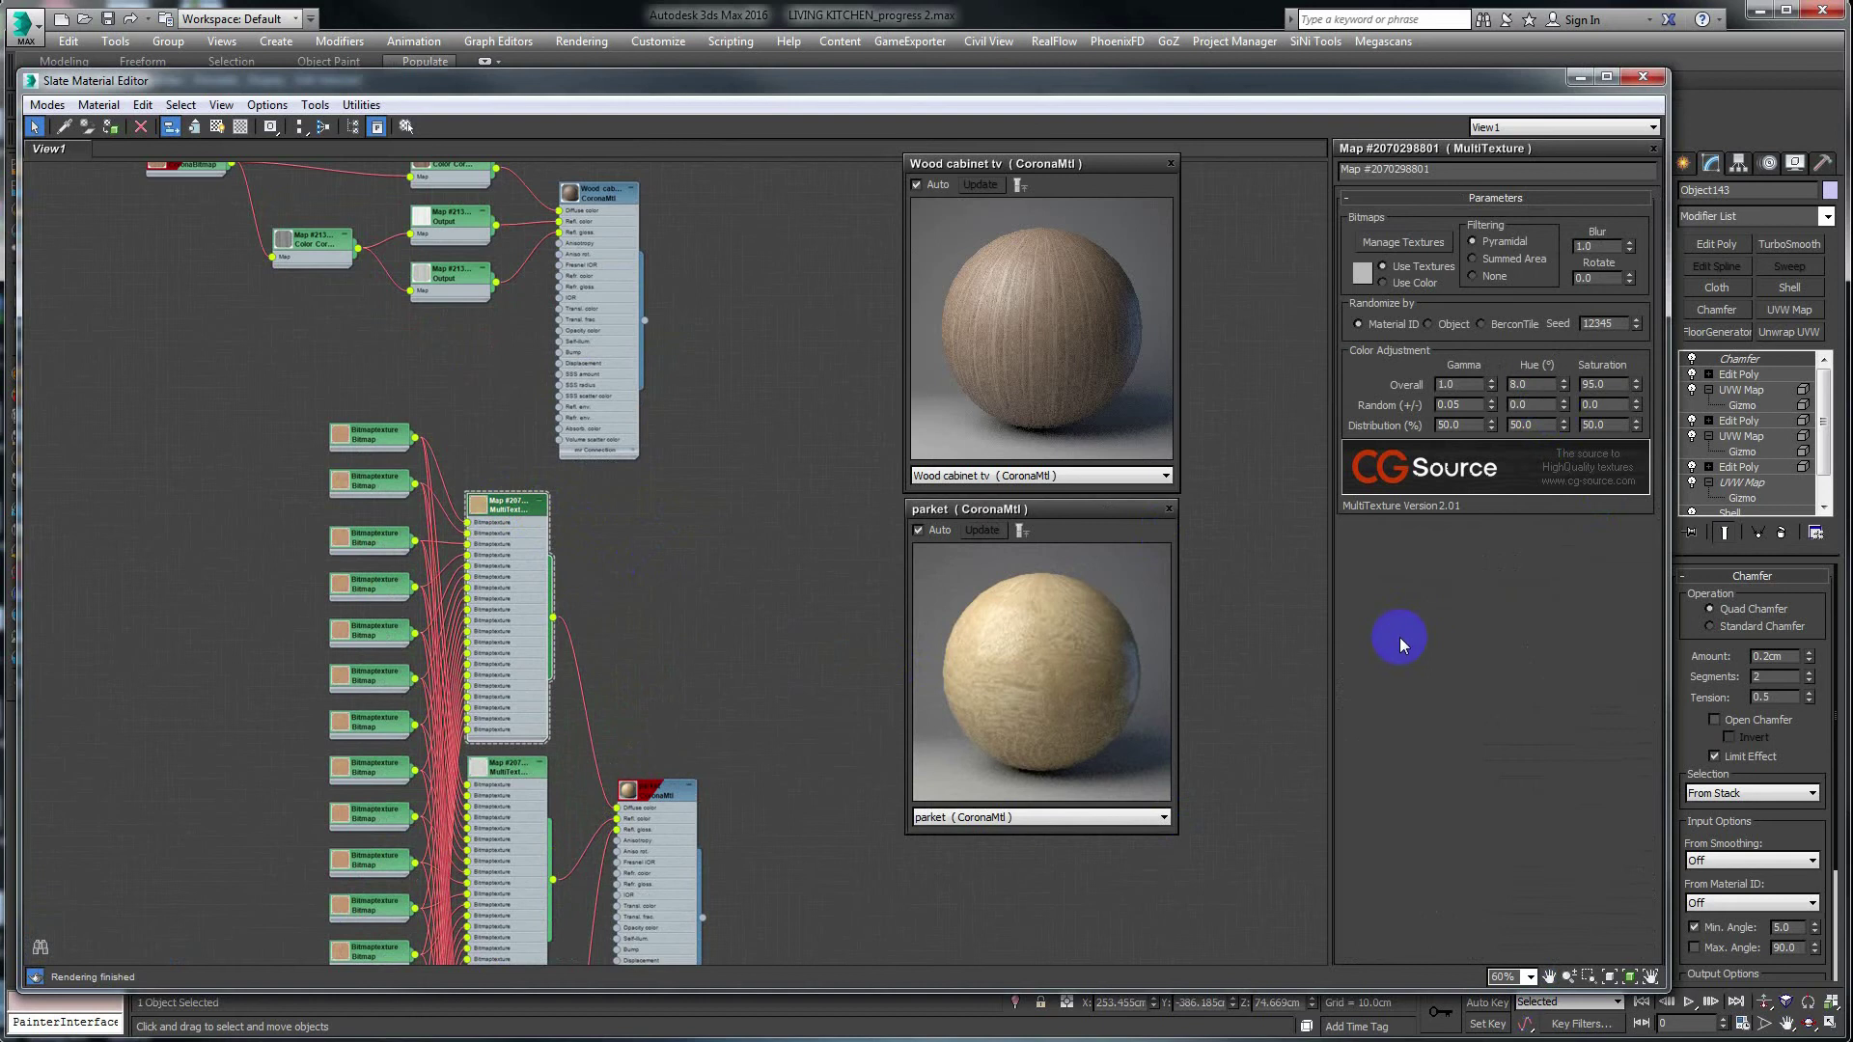
# Nudge the MultiTexture overall hue lower and bring overall saturation down toward 80.
pyautogui.doubleClick(1534, 384)
pyautogui.moveTo(1564, 384); pyautogui.dragTo(1562, 399)
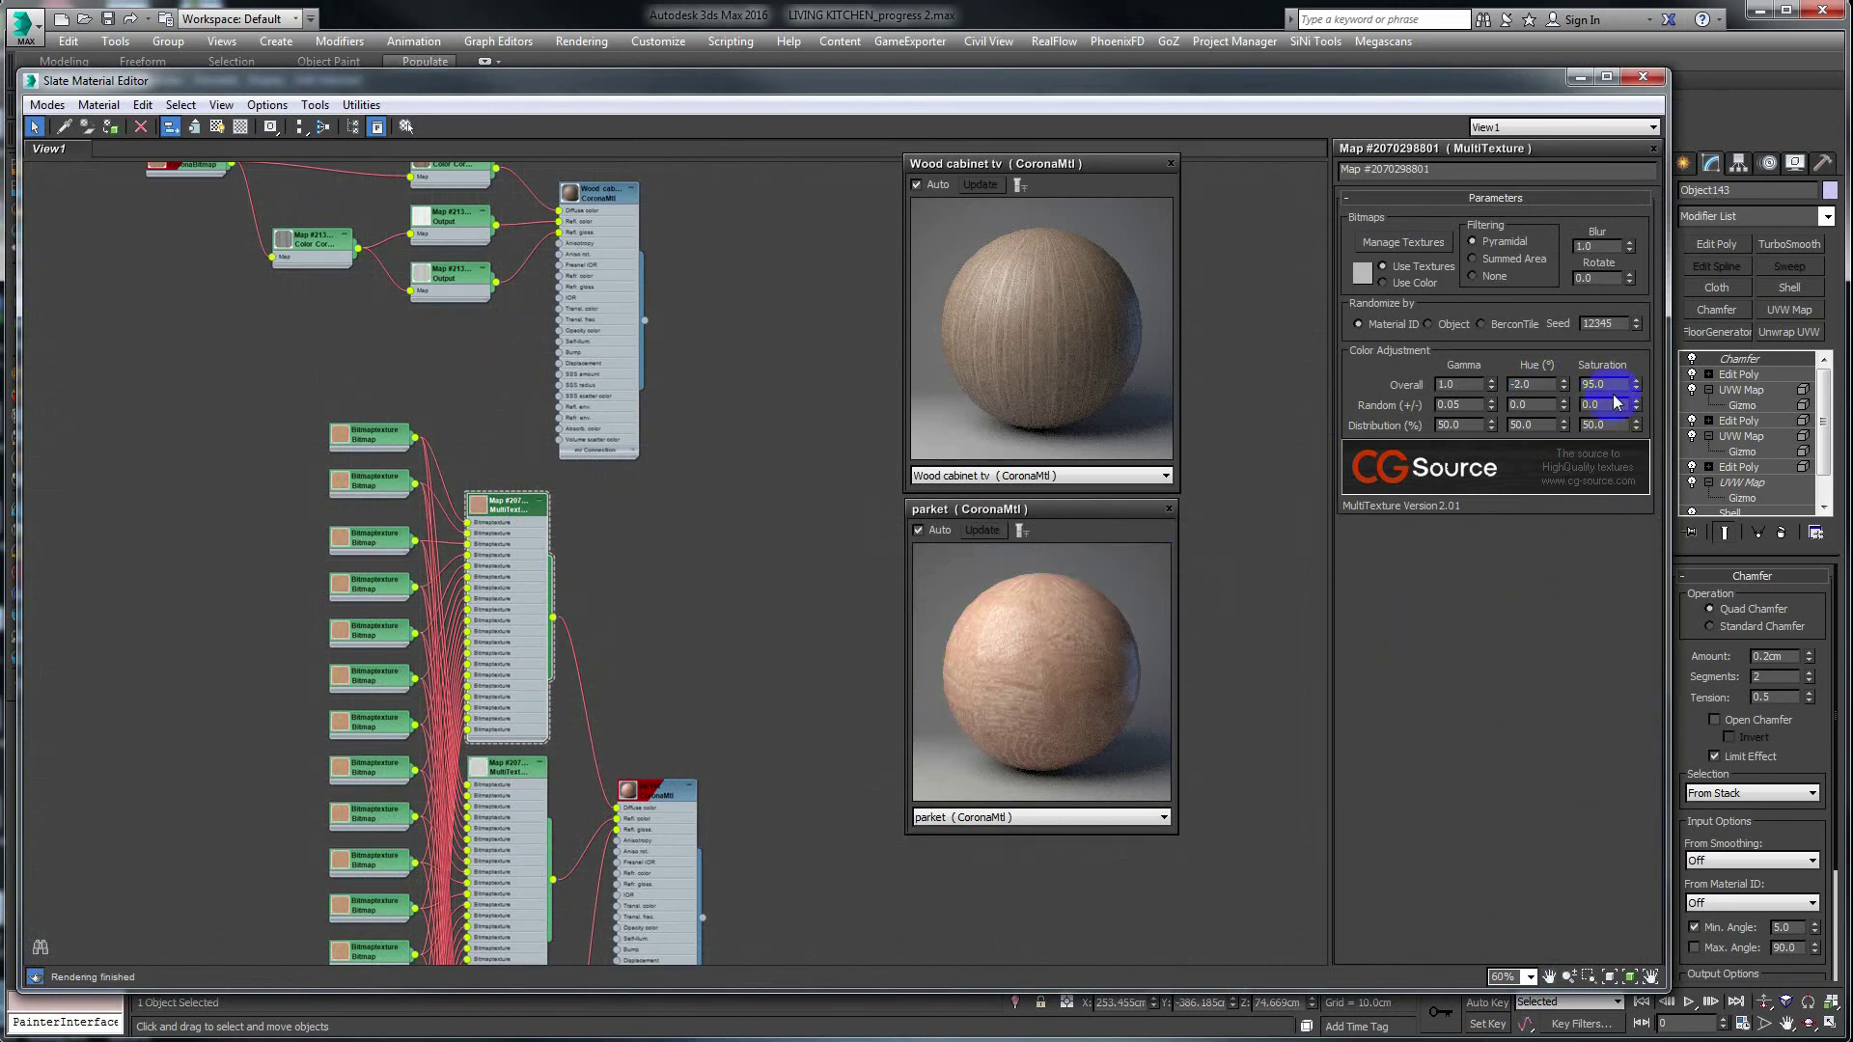
pyautogui.click(1635, 390)
pyautogui.moveTo(1635, 396); pyautogui.dragTo(1634, 404)
pyautogui.moveTo(1633, 404); pyautogui.dragTo(1631, 406)
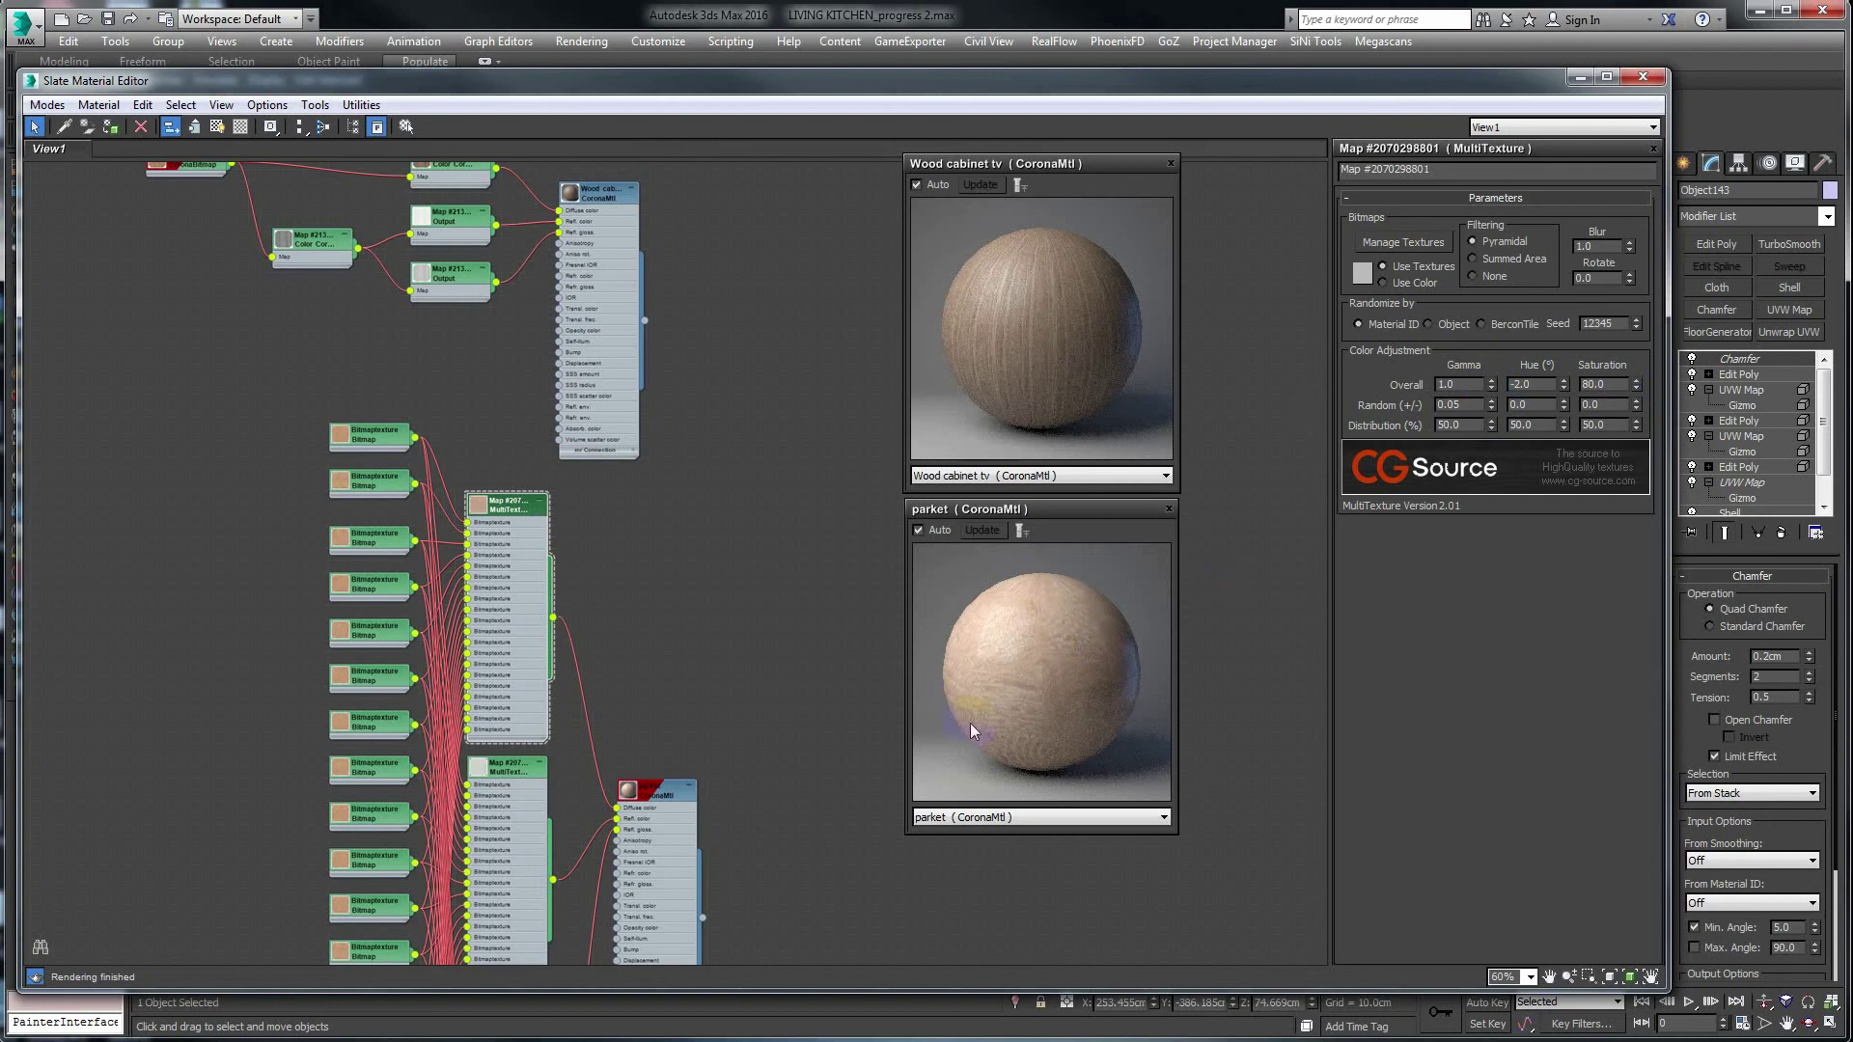
# Set the MultiTexture random gamma variation to 0.2.
pyautogui.click(1454, 404)
pyautogui.moveTo(1451, 403); pyautogui.dragTo(1470, 401)
pyautogui.click(1095, 672)
pyautogui.write('0.2')
pyautogui.press('Return')
# Set the overall hue to -1 and overall saturation to 85.
pyautogui.doubleClick(1447, 384)
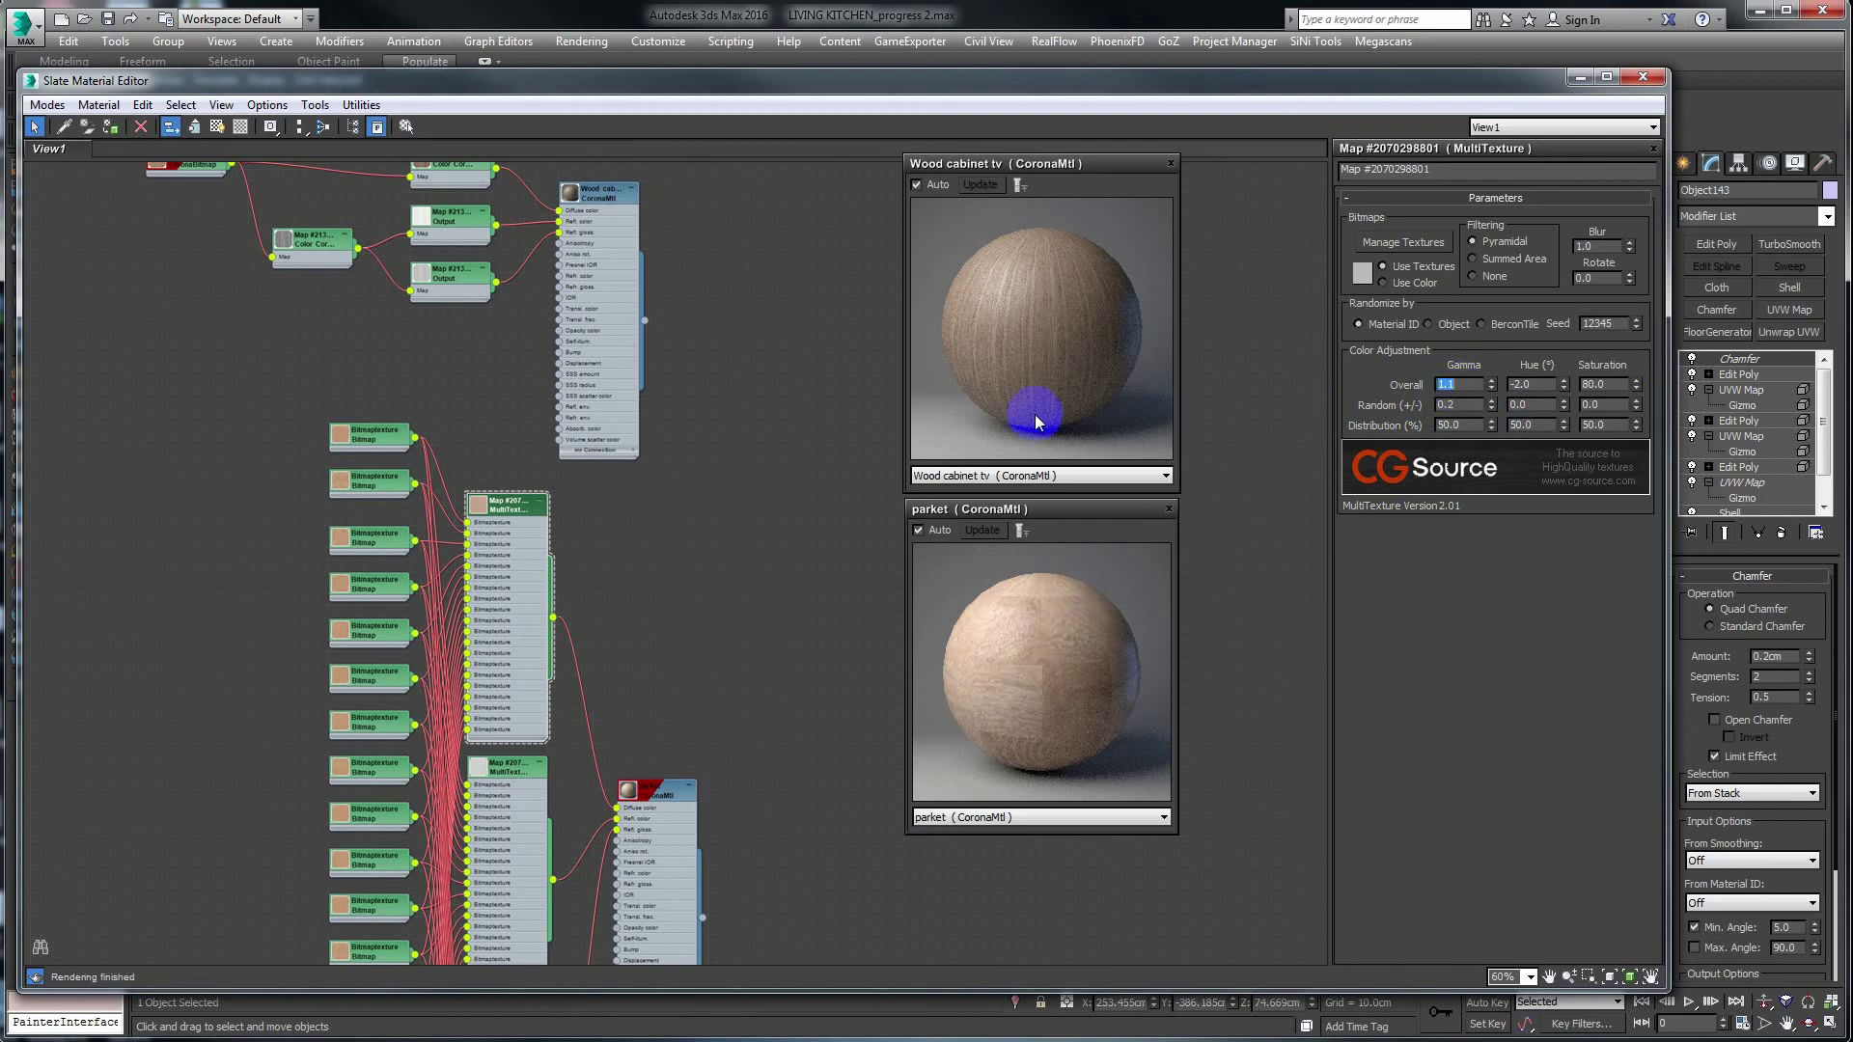
pyautogui.doubleClick(1519, 384)
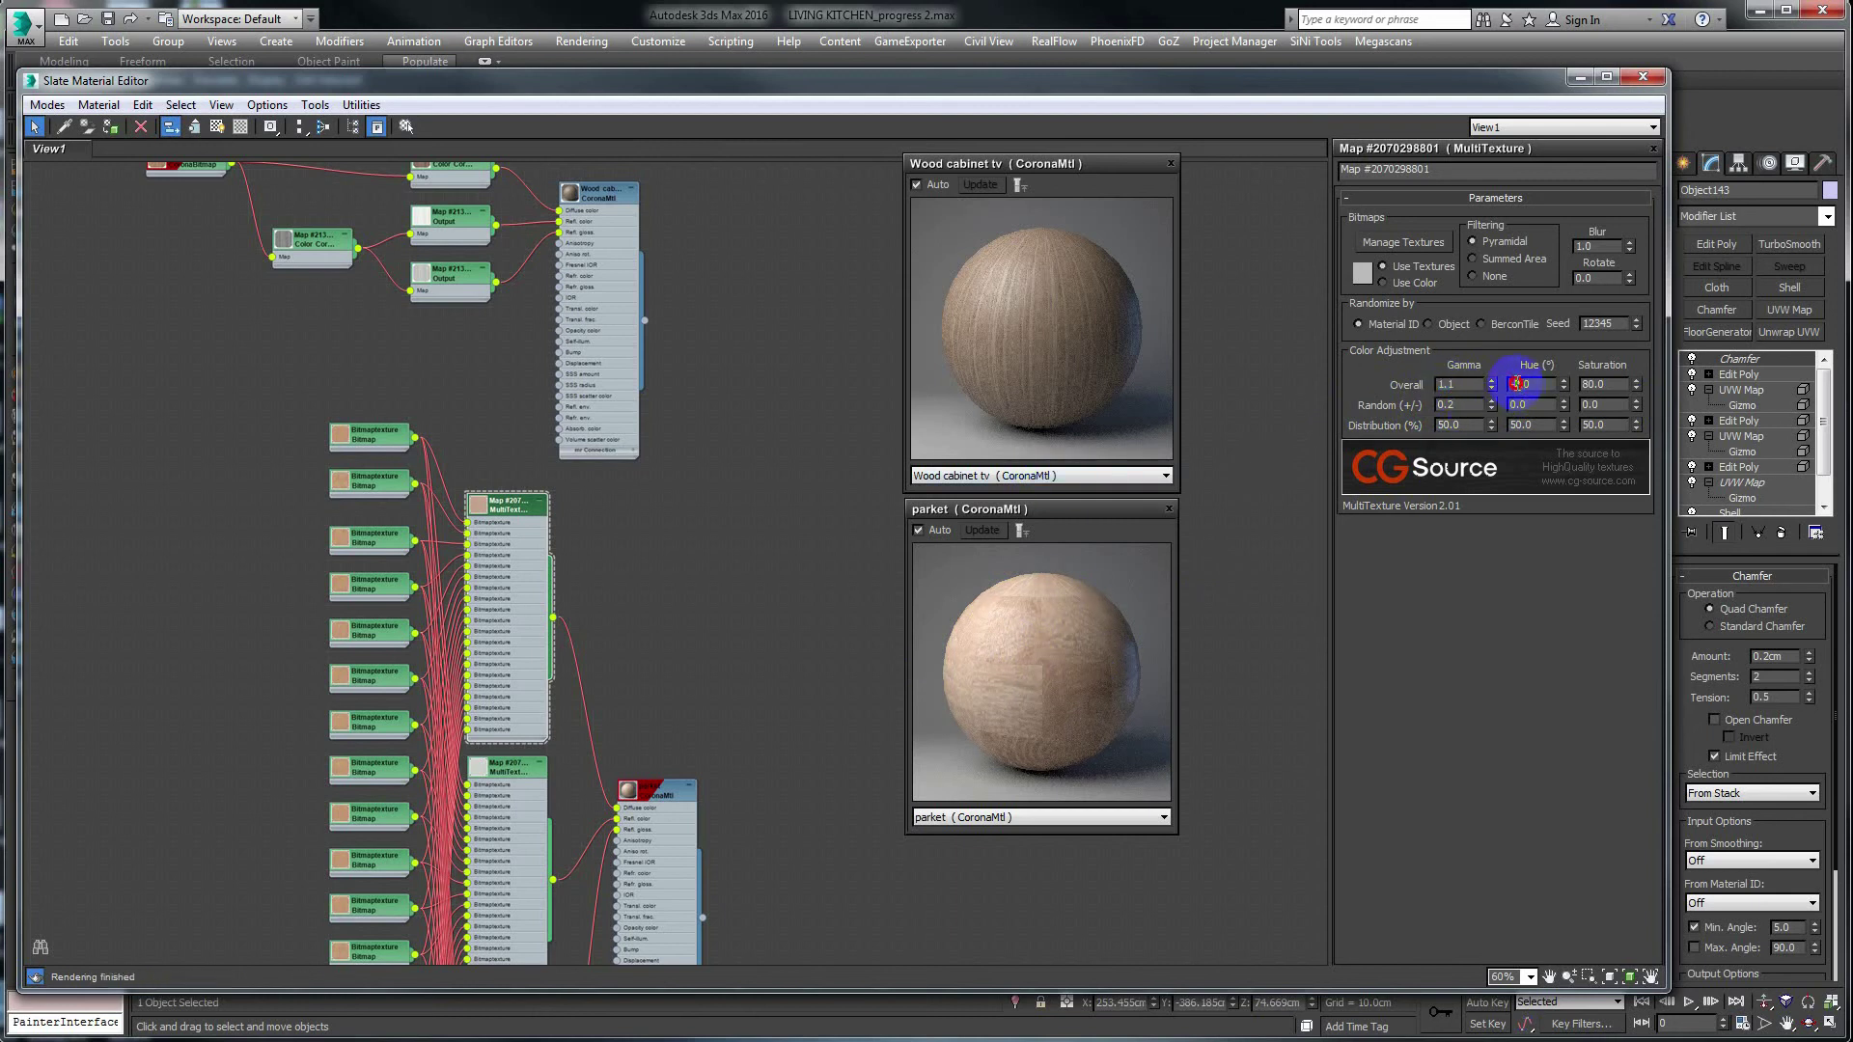
pyautogui.write('-1')
pyautogui.press('Return')
pyautogui.doubleClick(1465, 385)
pyautogui.click(1592, 384)
pyautogui.write('85')
pyautogui.press('Return')
# Set overall gamma 1.3 and random gamma 0.4, then check the ACDSee reference photo.
pyautogui.write('75')
pyautogui.doubleClick(1461, 386)
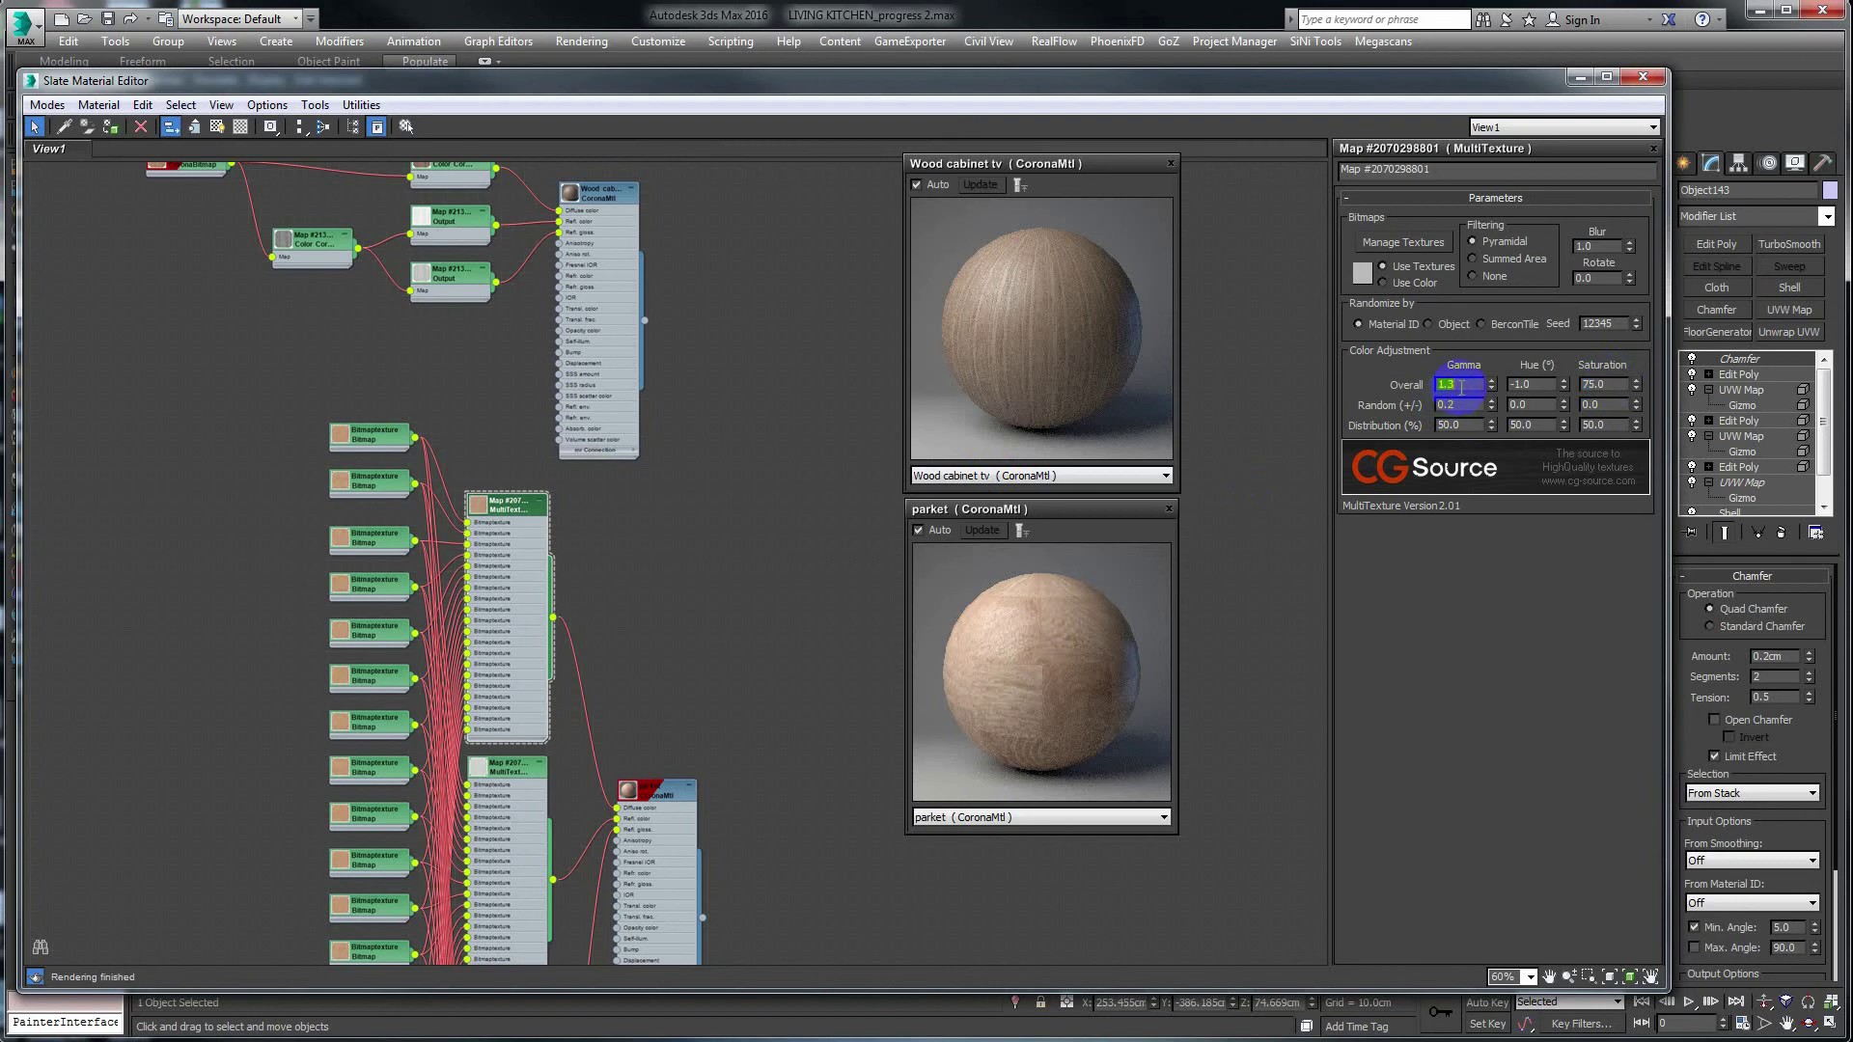
pyautogui.click(1059, 675)
pyautogui.doubleClick(1457, 405)
pyautogui.write('.3')
pyautogui.press('Return')
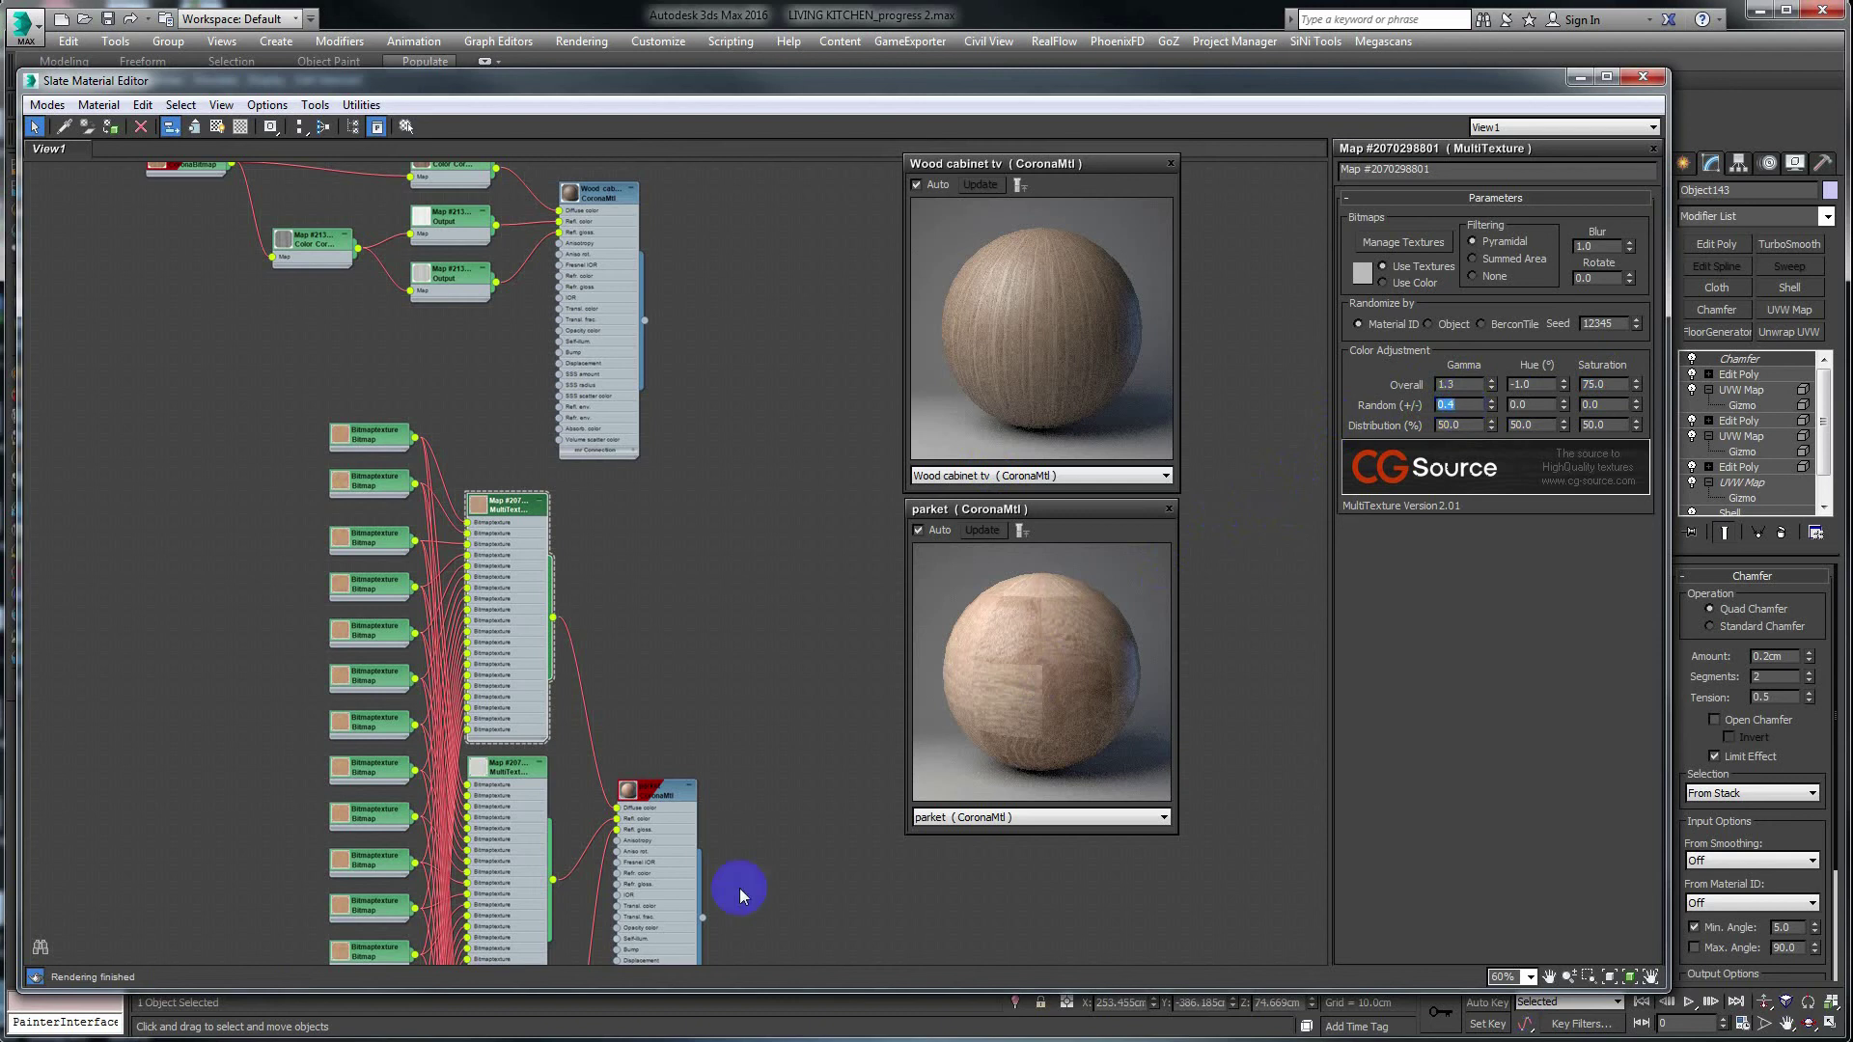
pyautogui.hotkey('alt', 'Tab')
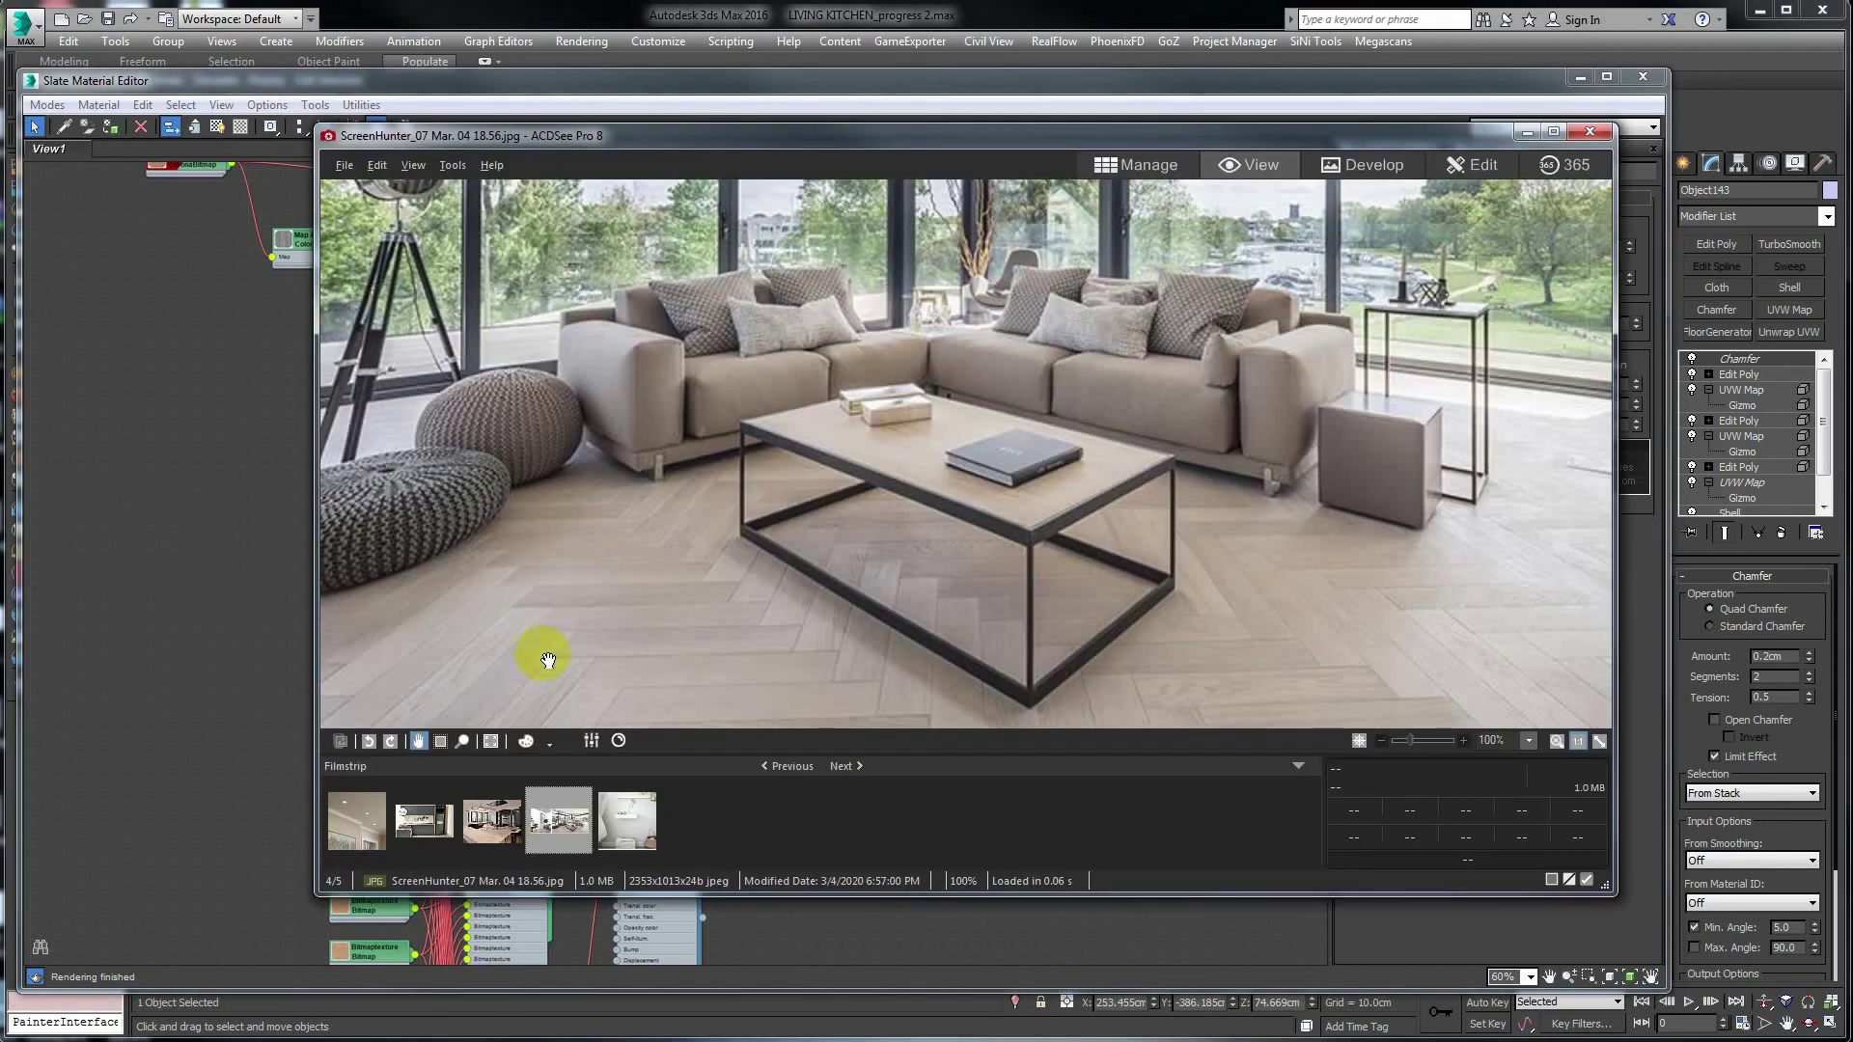
pyautogui.click(1527, 131)
# Lower the parket MultiTexture overall saturation to 70, then to 65.
pyautogui.doubleClick(1597, 385)
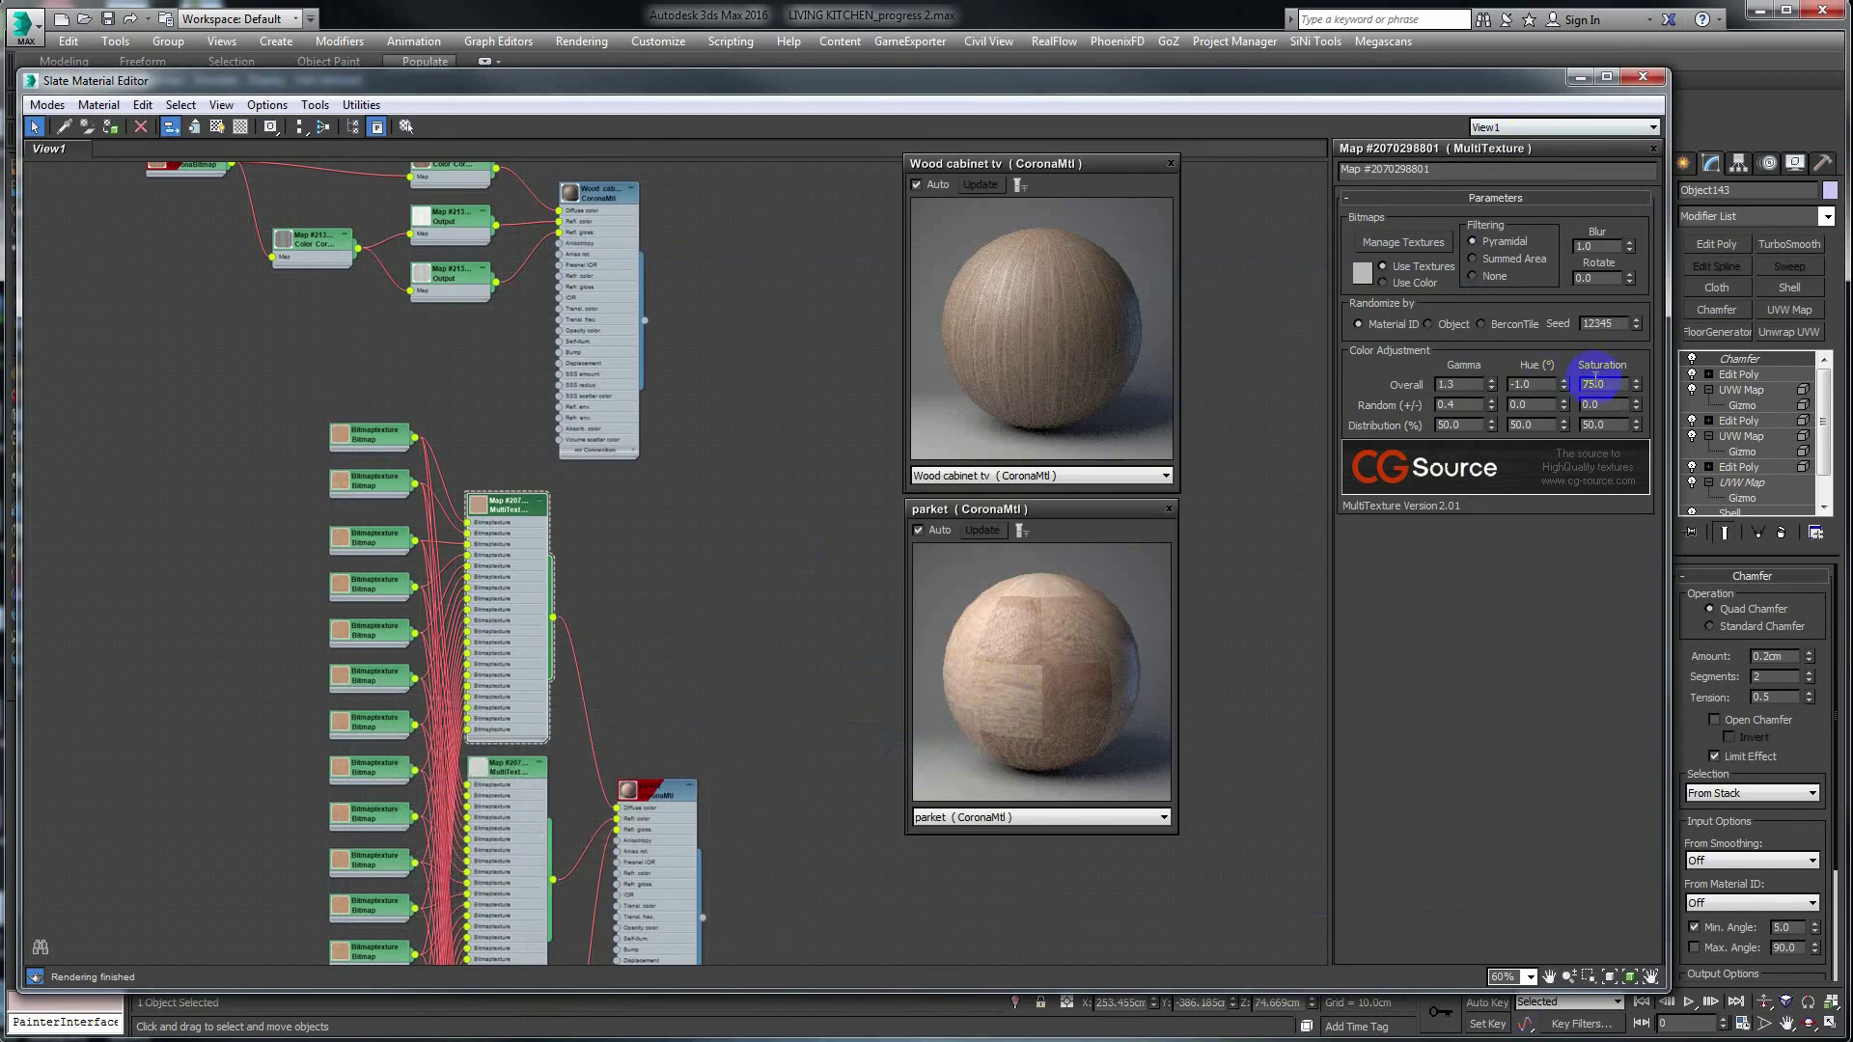
pyautogui.write('70')
pyautogui.press('Return')
pyautogui.write('65')
pyautogui.press('Return')
# Render the kitchen camera and inspect the paler parket floor in the Corona VFB.
pyautogui.click(1579, 76)
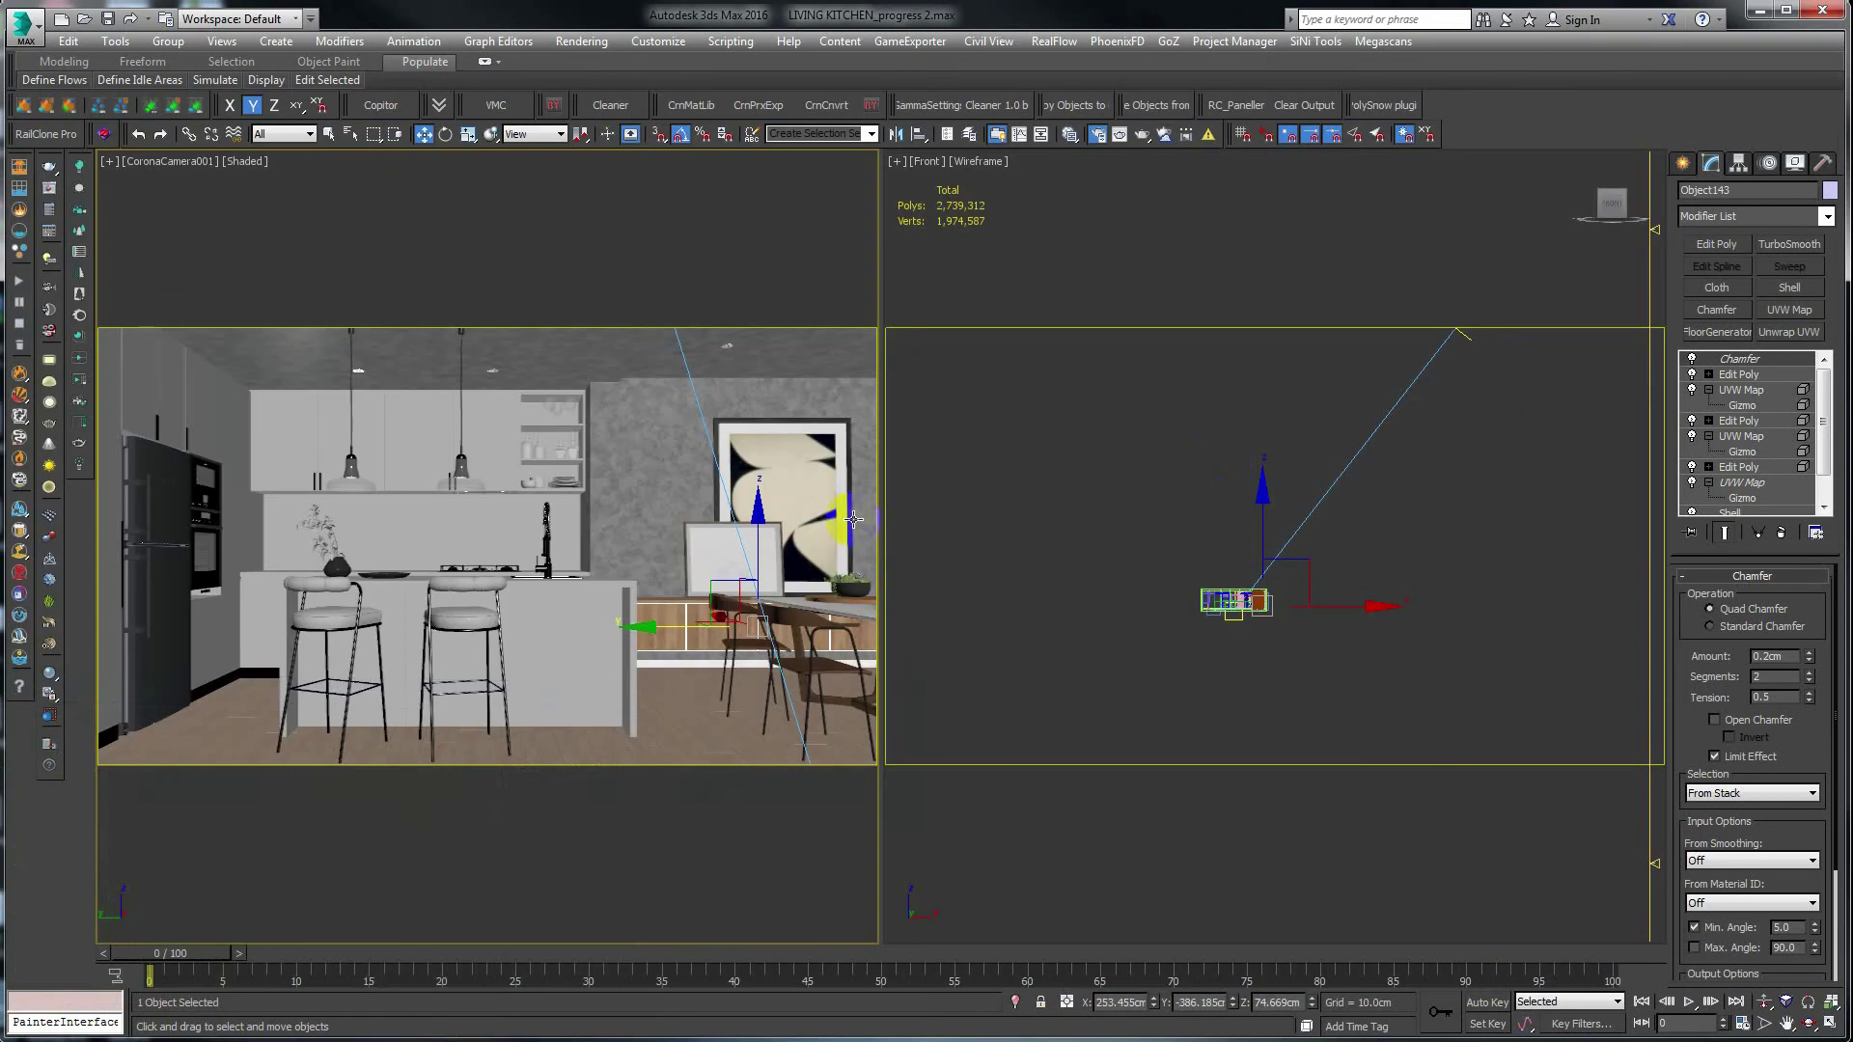
pyautogui.hotkey('shift', 'q')
pyautogui.moveTo(448, 605); pyautogui.dragTo(709, 574)
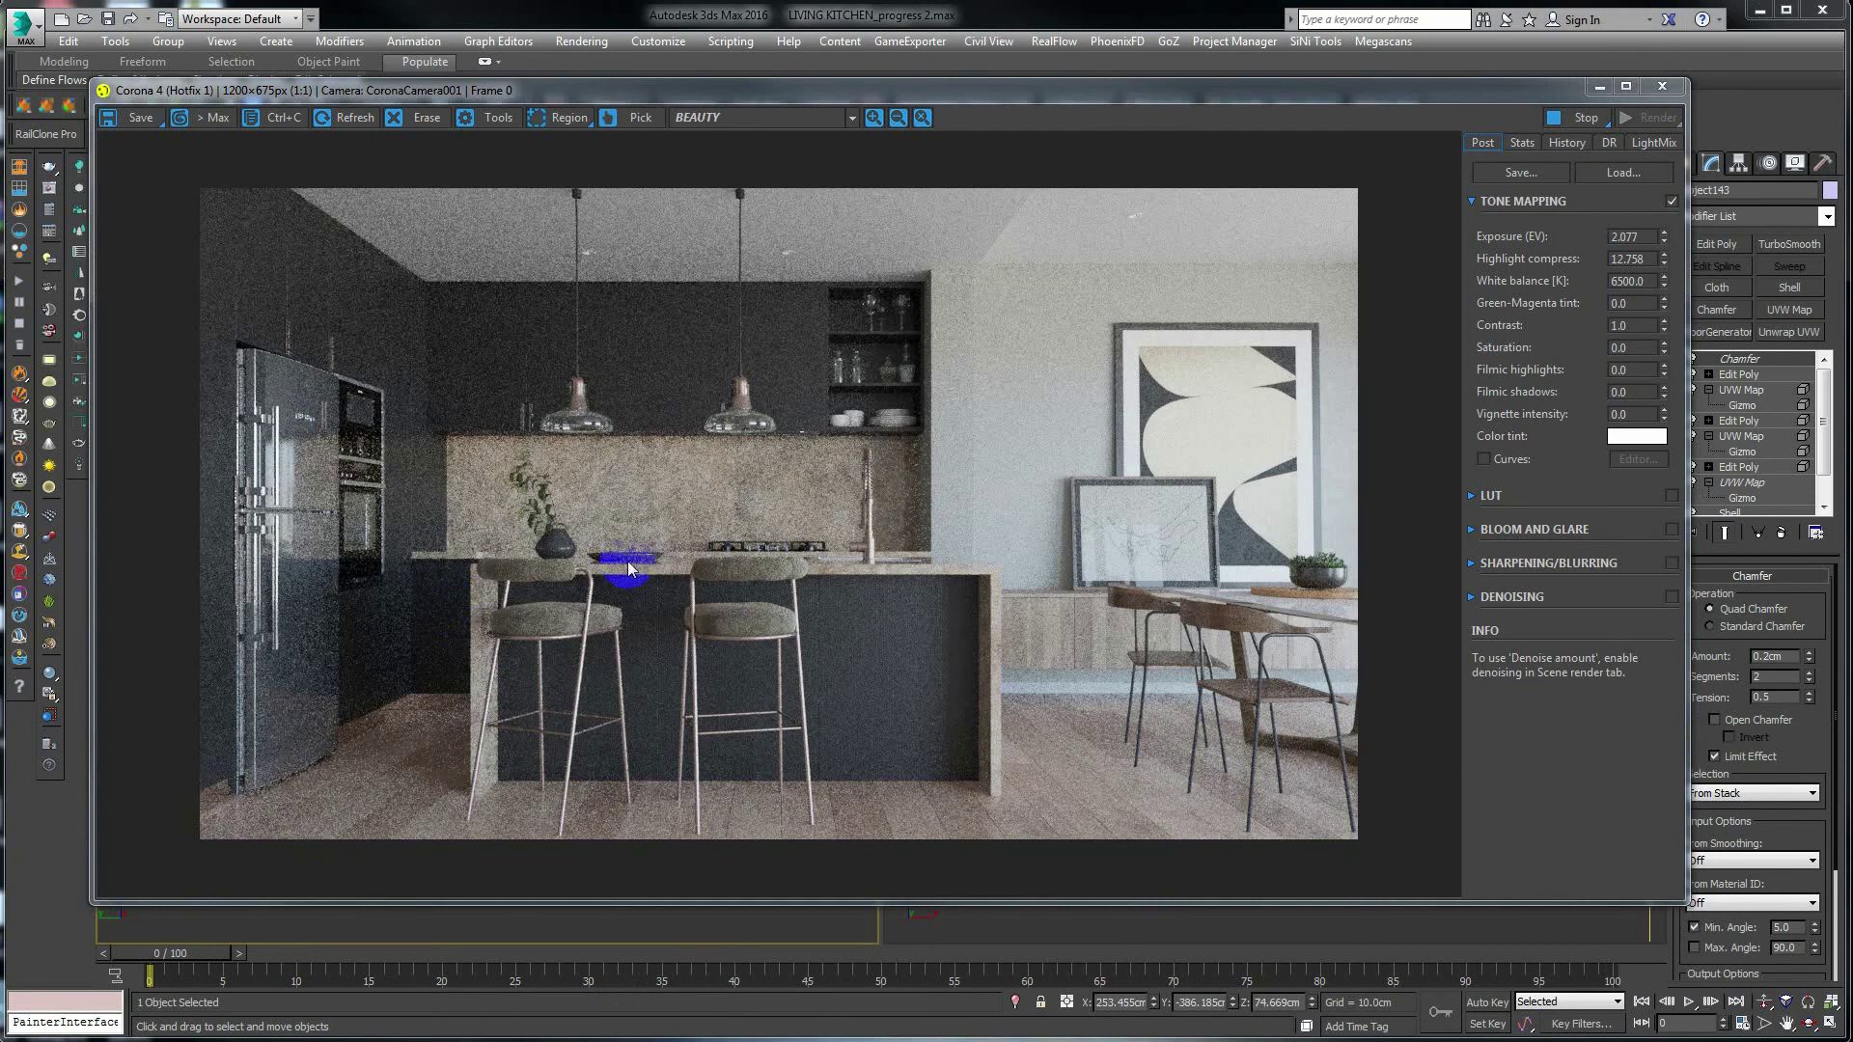
pyautogui.click(922, 789)
pyautogui.click(977, 613)
pyautogui.click(1181, 666)
# Bring the Slate editor back and reselect the parket MultiTexture node's settings.
pyautogui.click(1056, 512)
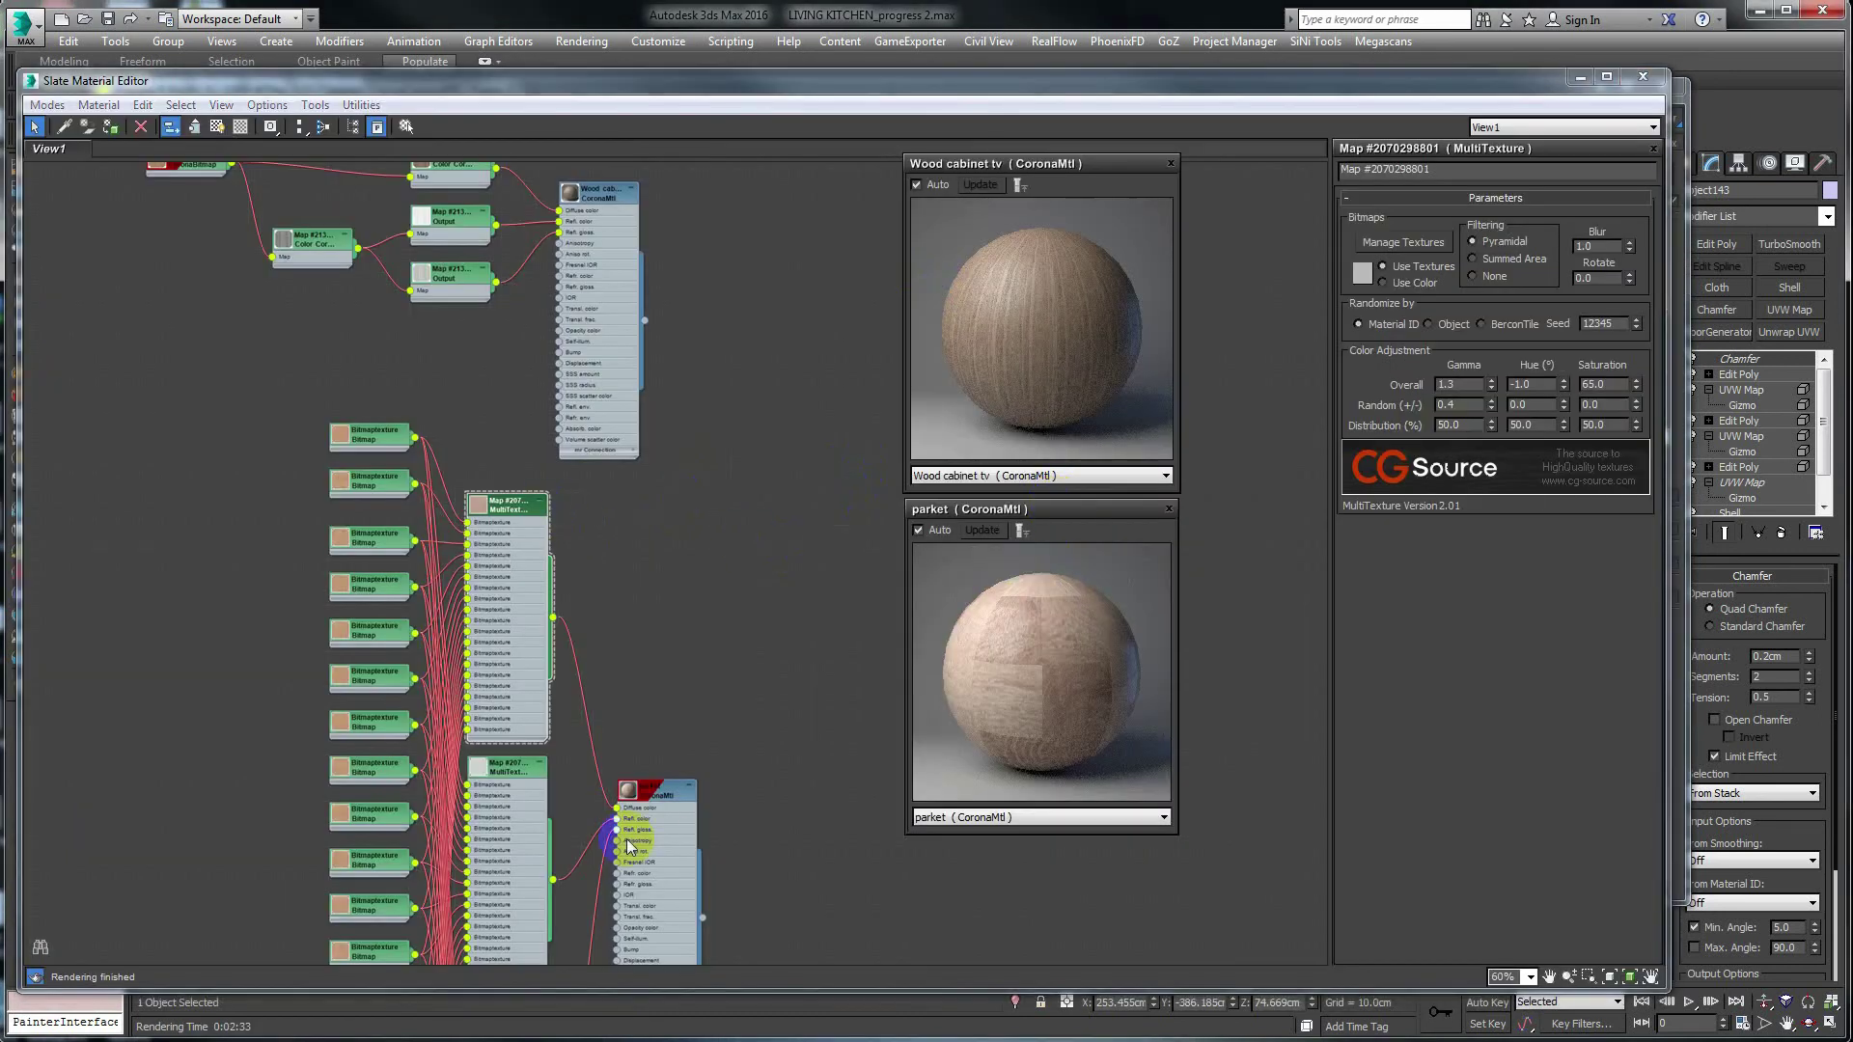
pyautogui.click(658, 786)
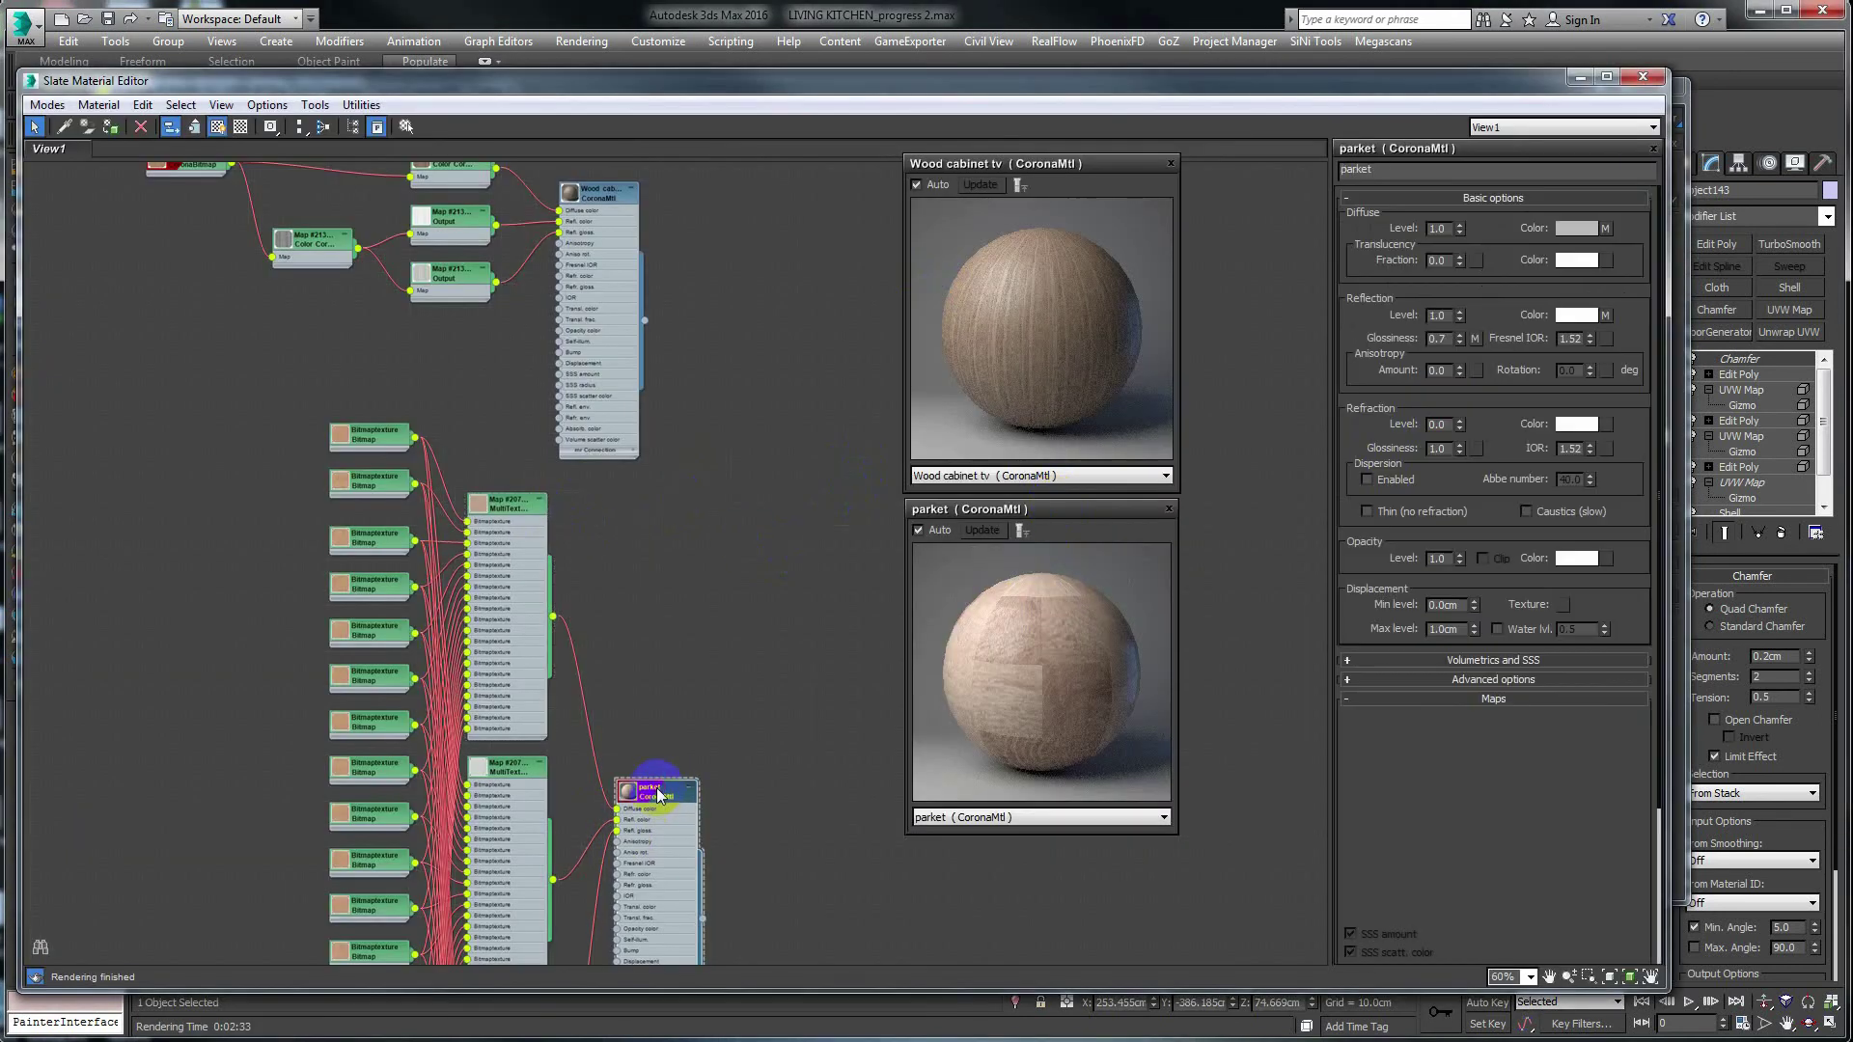
pyautogui.click(503, 505)
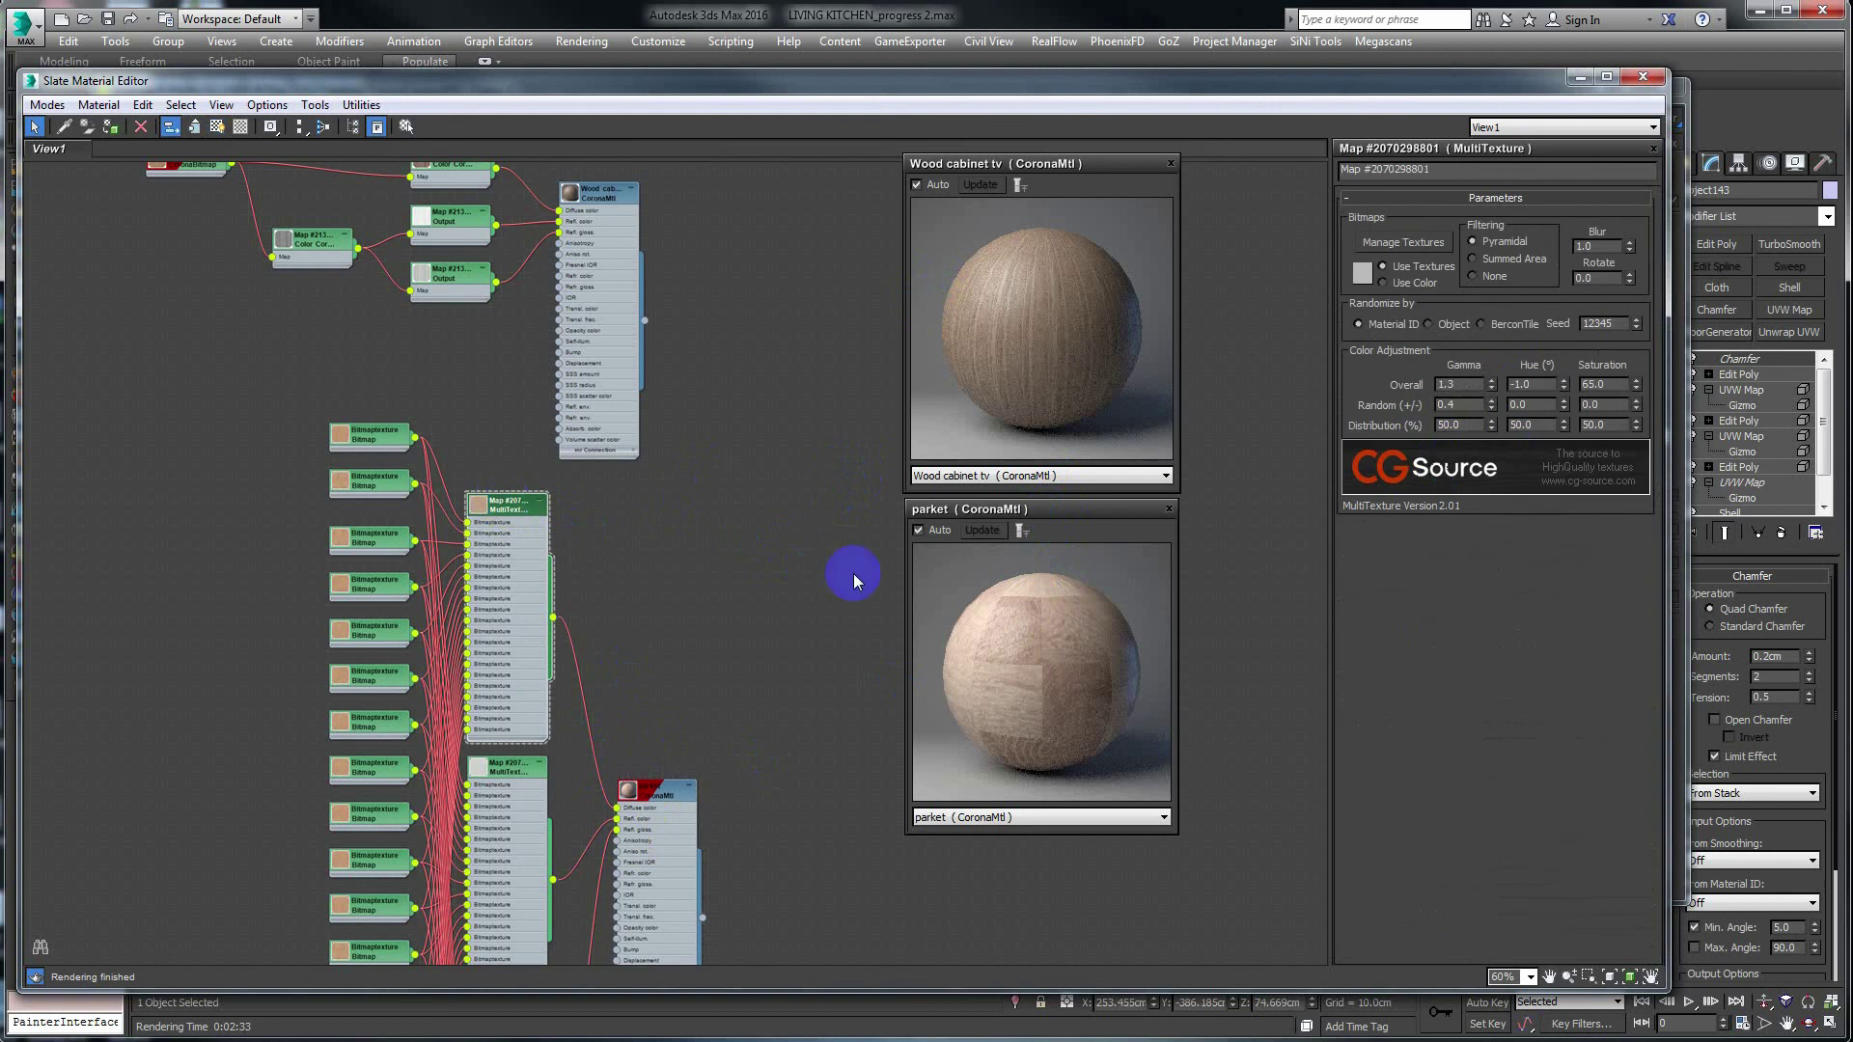
pyautogui.doubleClick(1533, 386)
pyautogui.doubleClick(1458, 386)
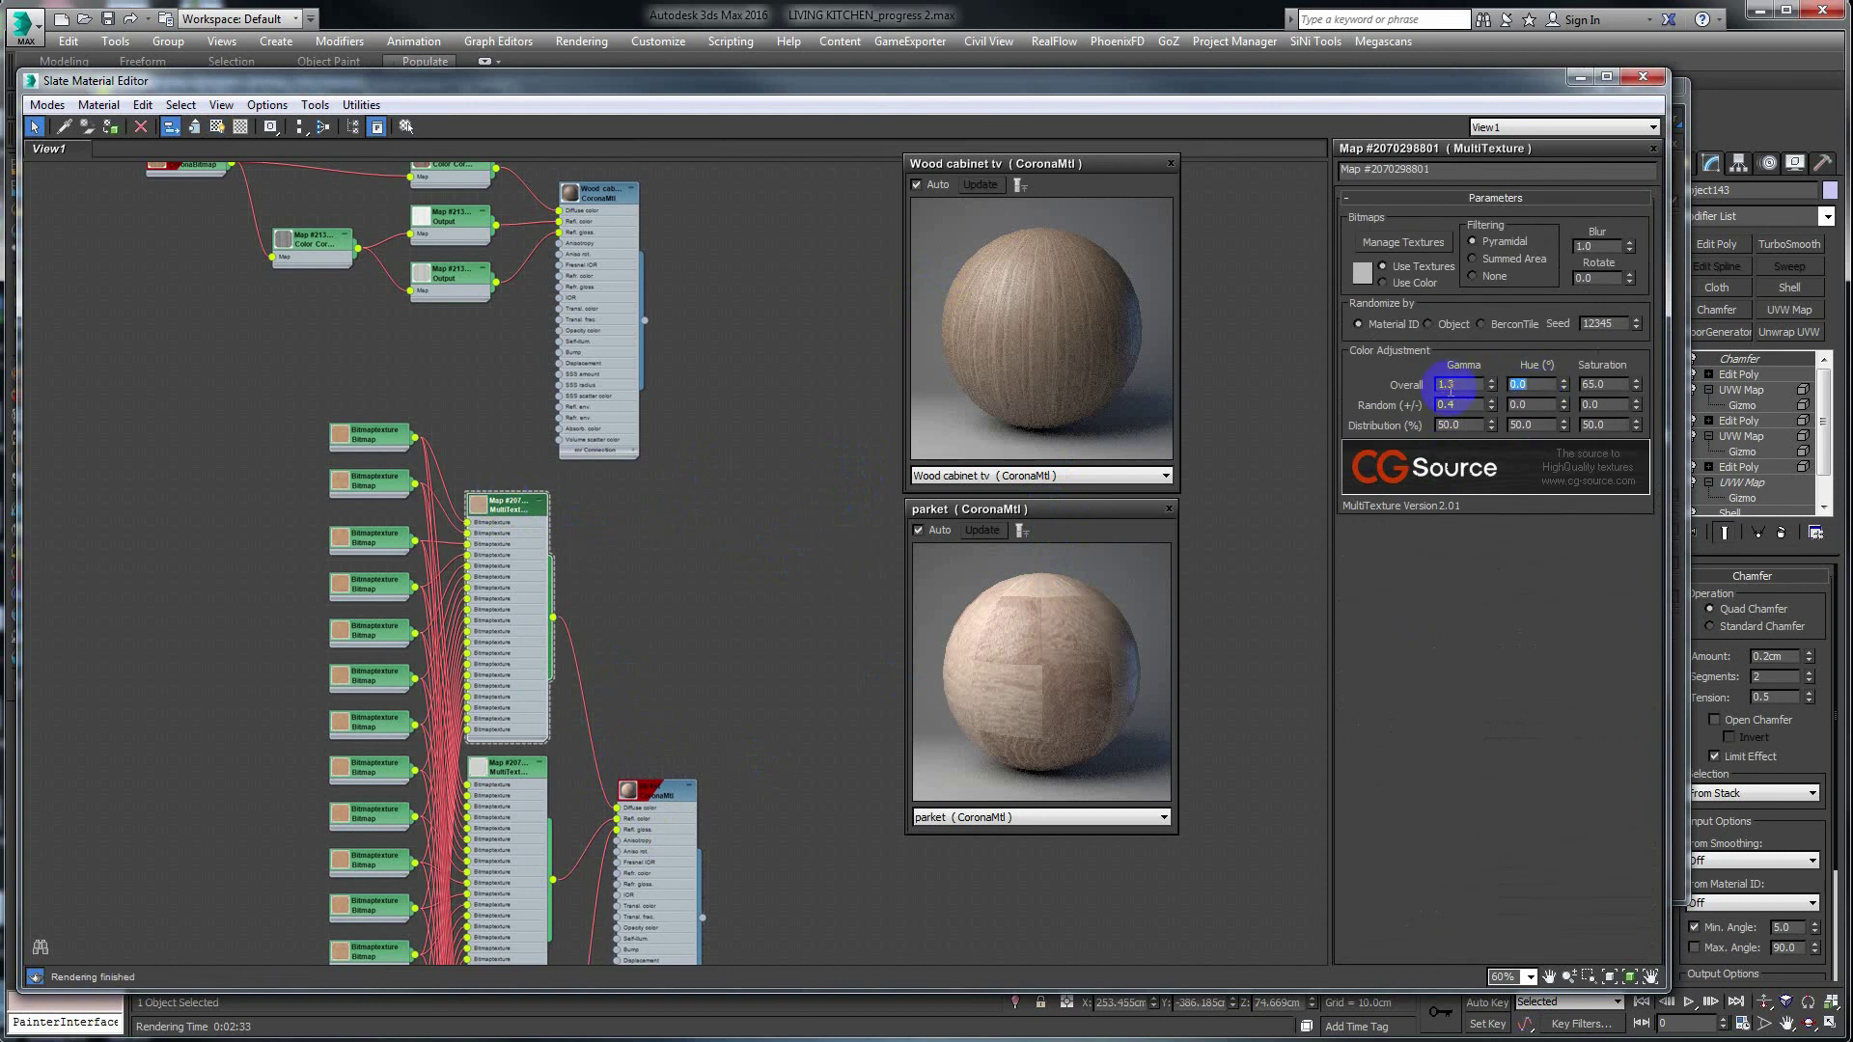
# Drag the overall hue to 2.0 and compare the floor against the kitchen render.
pyautogui.click(1563, 384)
pyautogui.moveTo(1563, 384); pyautogui.dragTo(1563, 373)
pyautogui.moveTo(1562, 374); pyautogui.dragTo(1562, 376)
pyautogui.moveTo(1563, 375); pyautogui.dragTo(1562, 377)
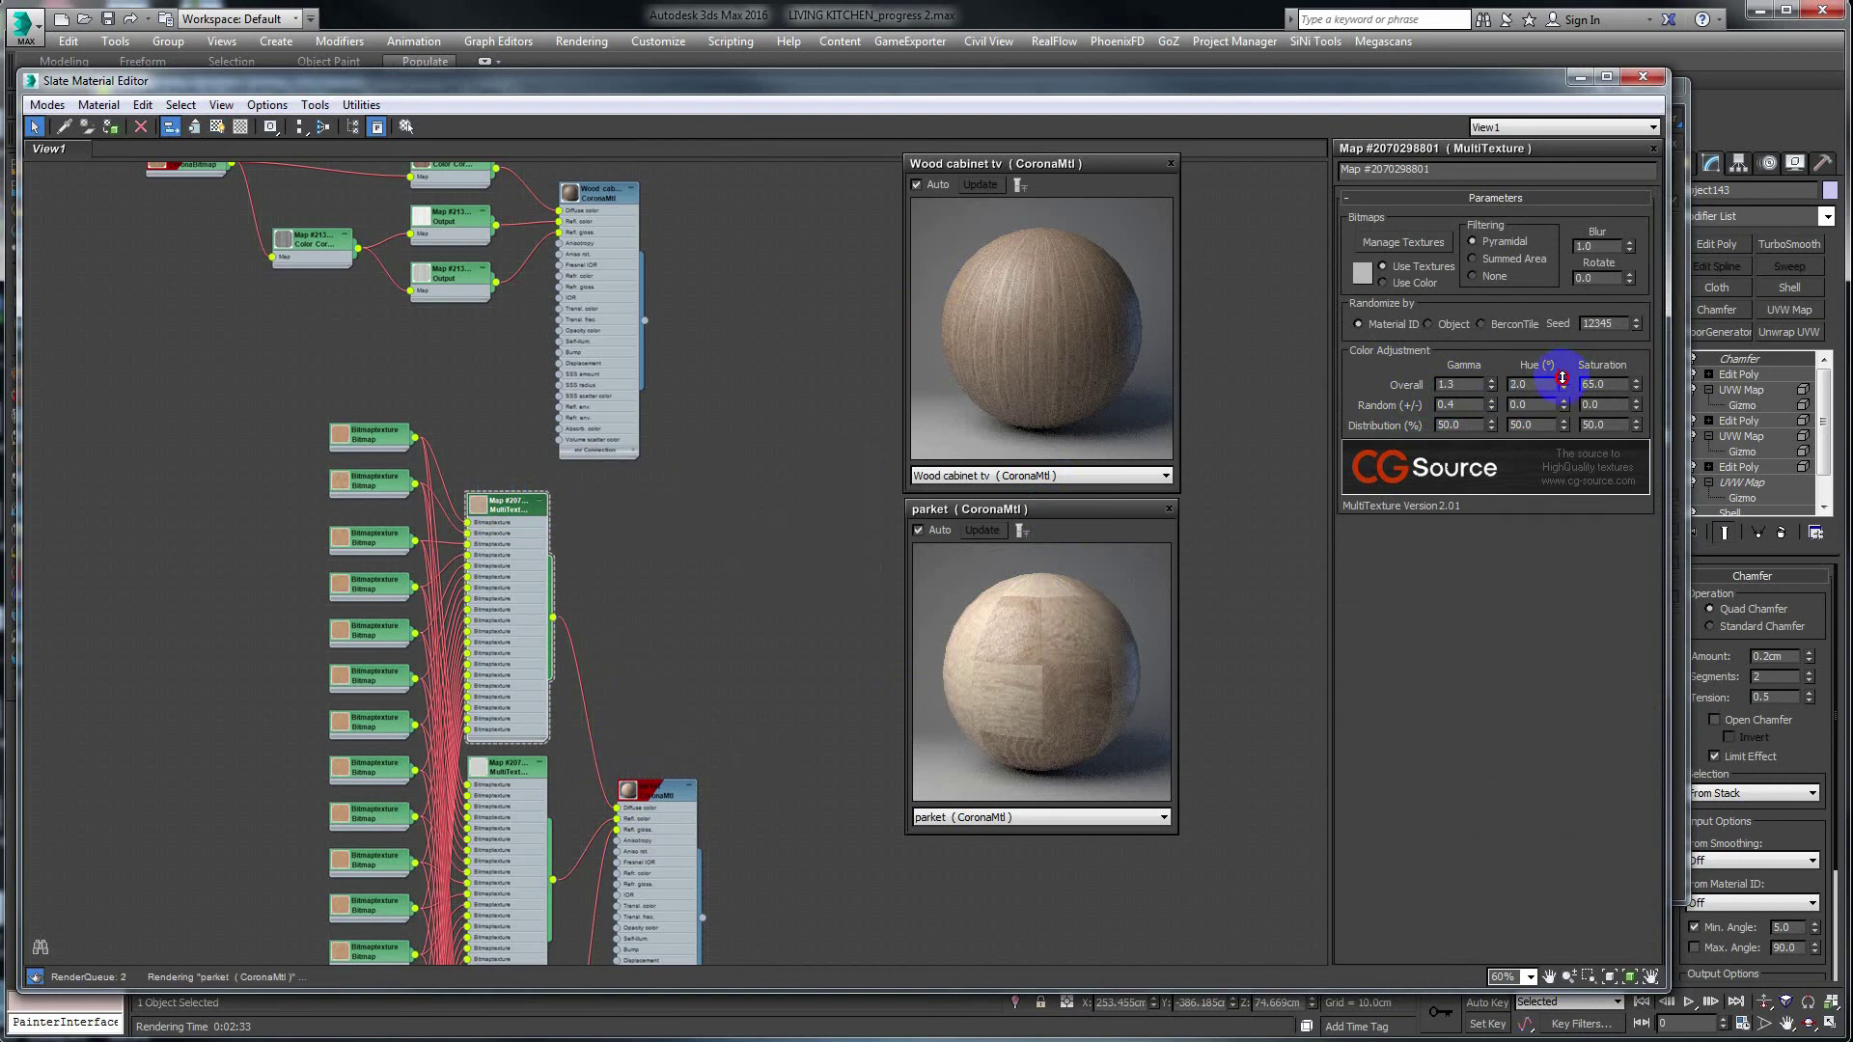
pyautogui.moveTo(928, 91)
pyautogui.mouseDown()
pyautogui.moveTo(947, 995)
pyautogui.moveTo(948, 954)
pyautogui.mouseUp()
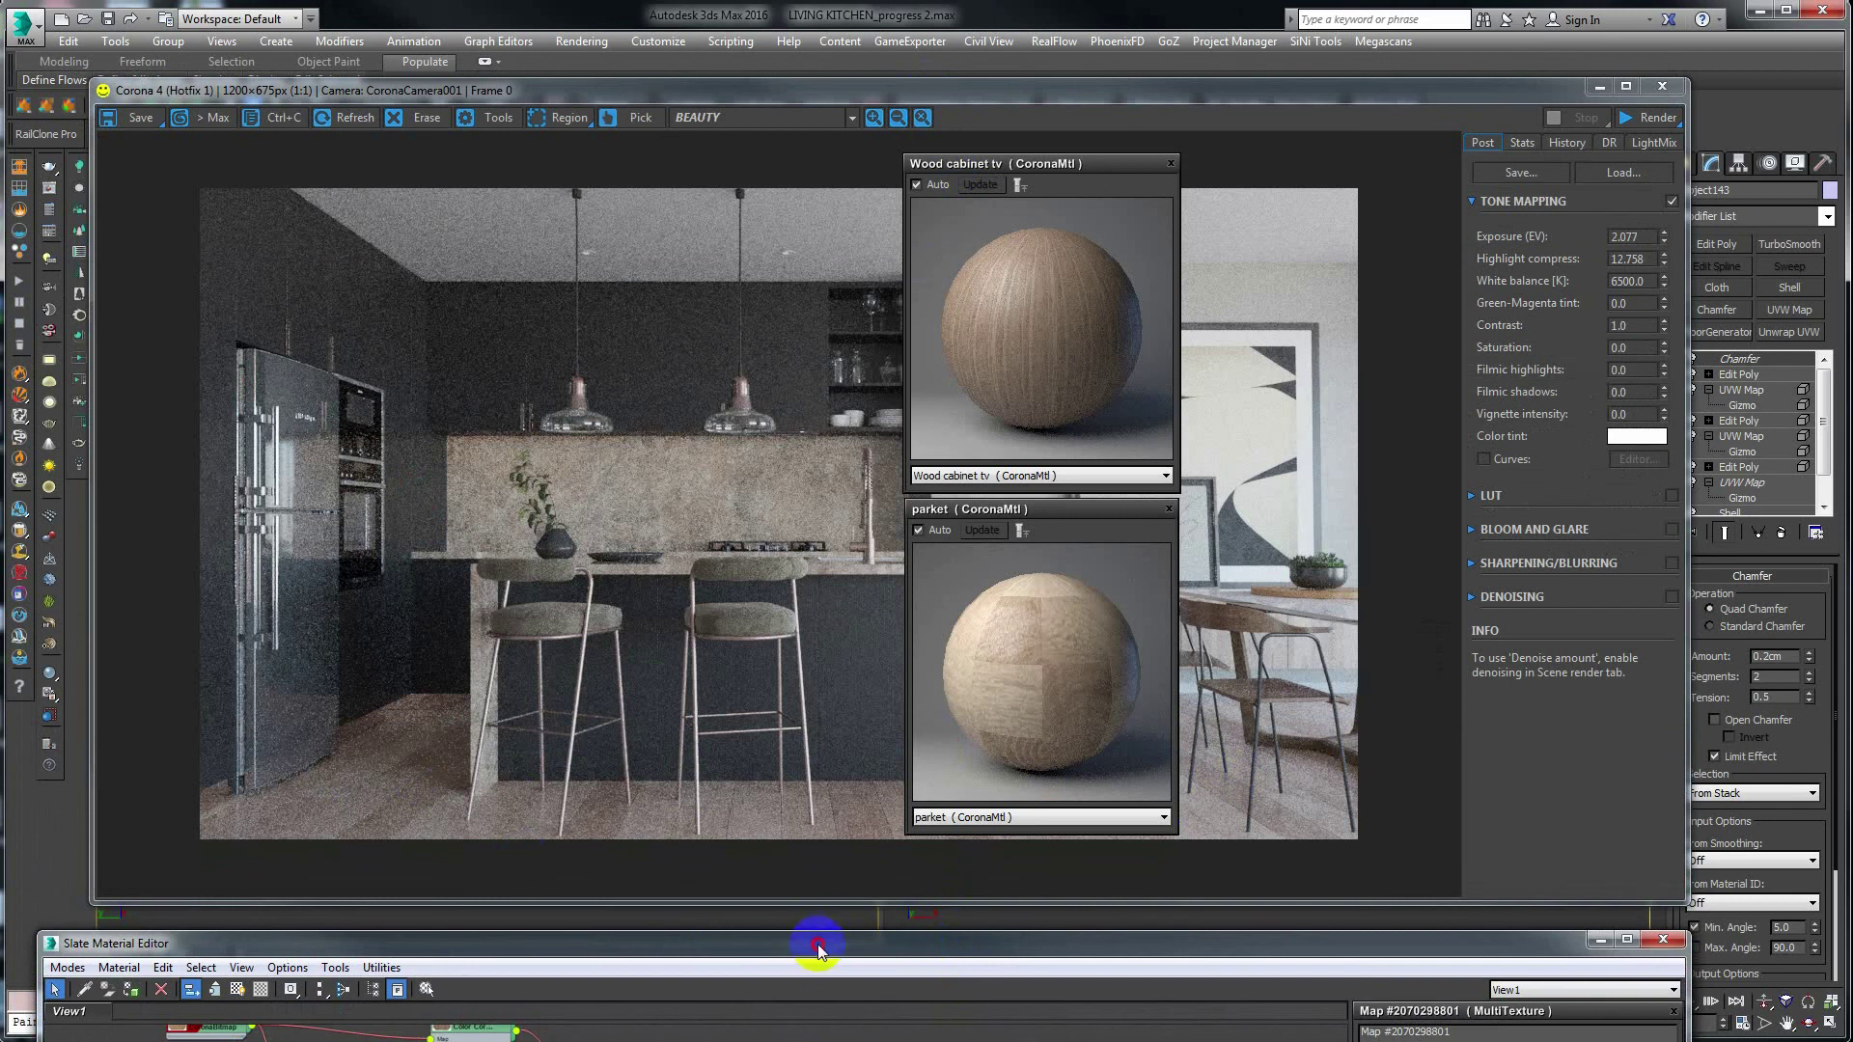
pyautogui.moveTo(817, 946); pyautogui.dragTo(812, 926)
# Set the randomisation seed of the lower MultiTexture maps to 19505.
pyautogui.moveTo(813, 925); pyautogui.dragTo(821, 104)
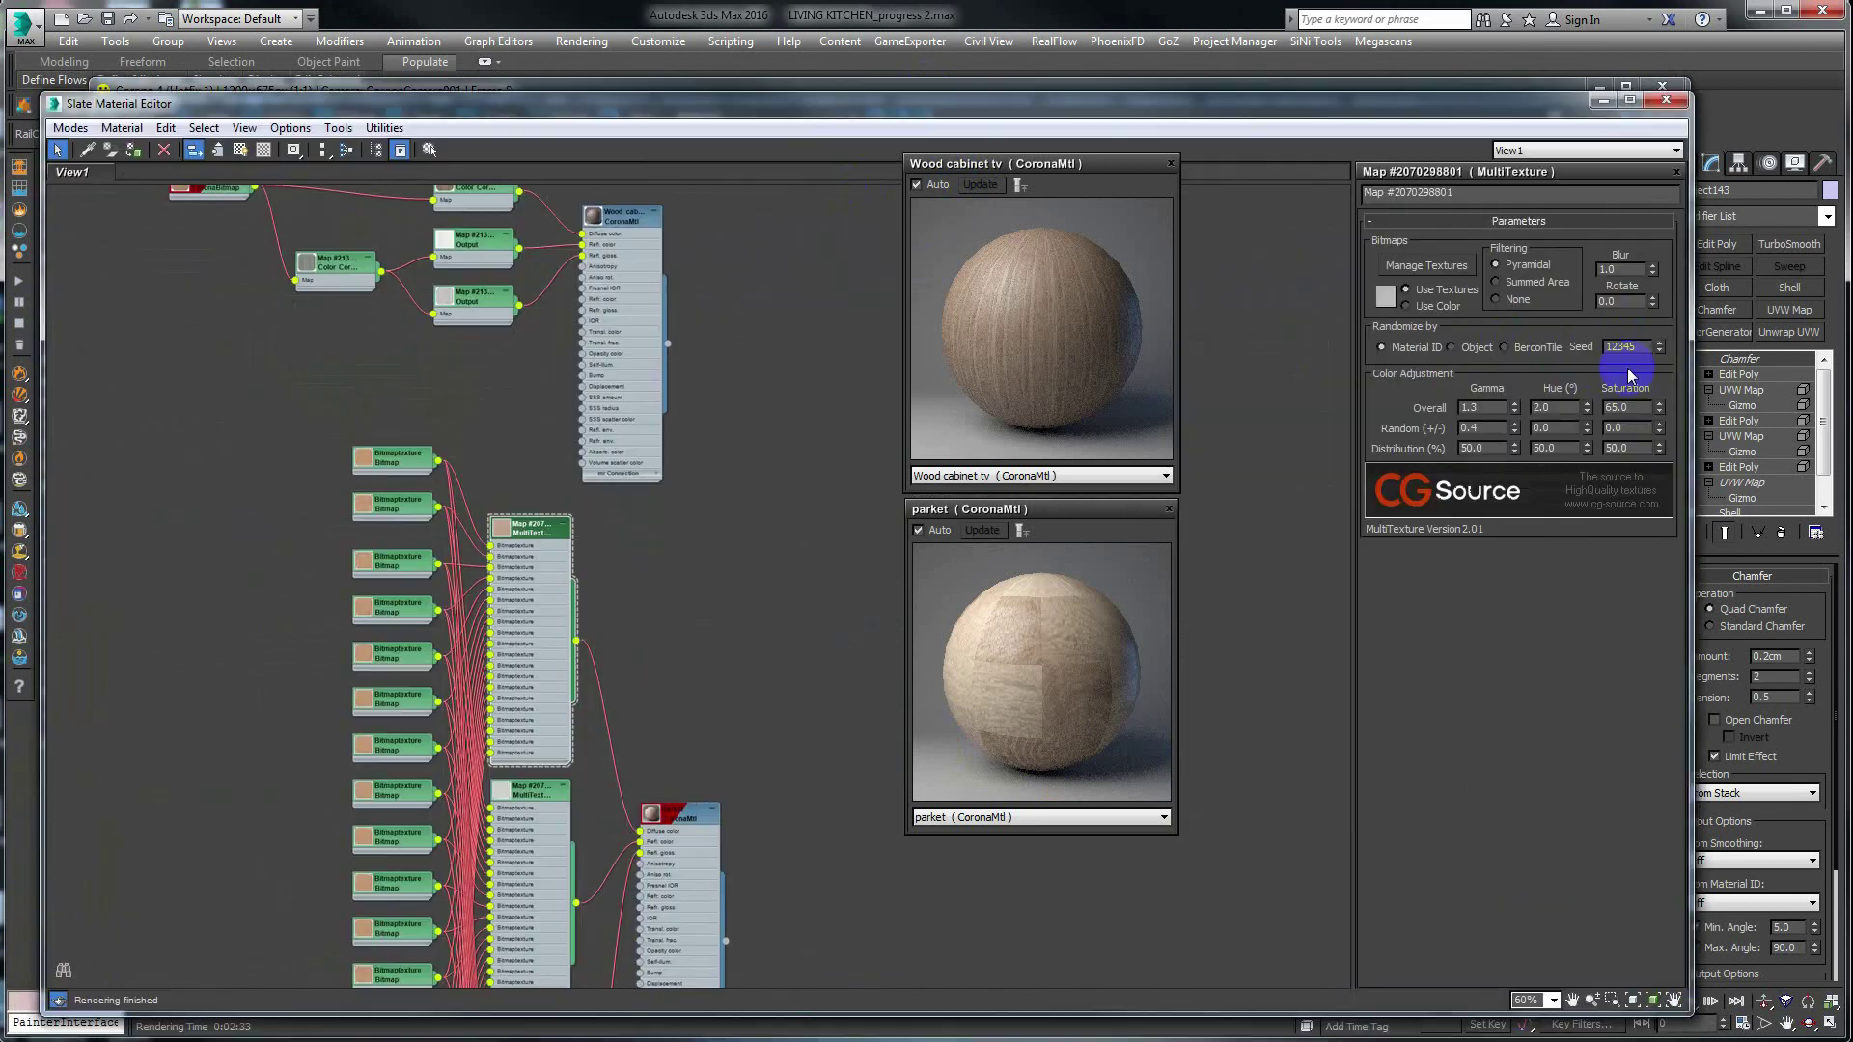
pyautogui.moveTo(1662, 349); pyautogui.dragTo(1658, 286)
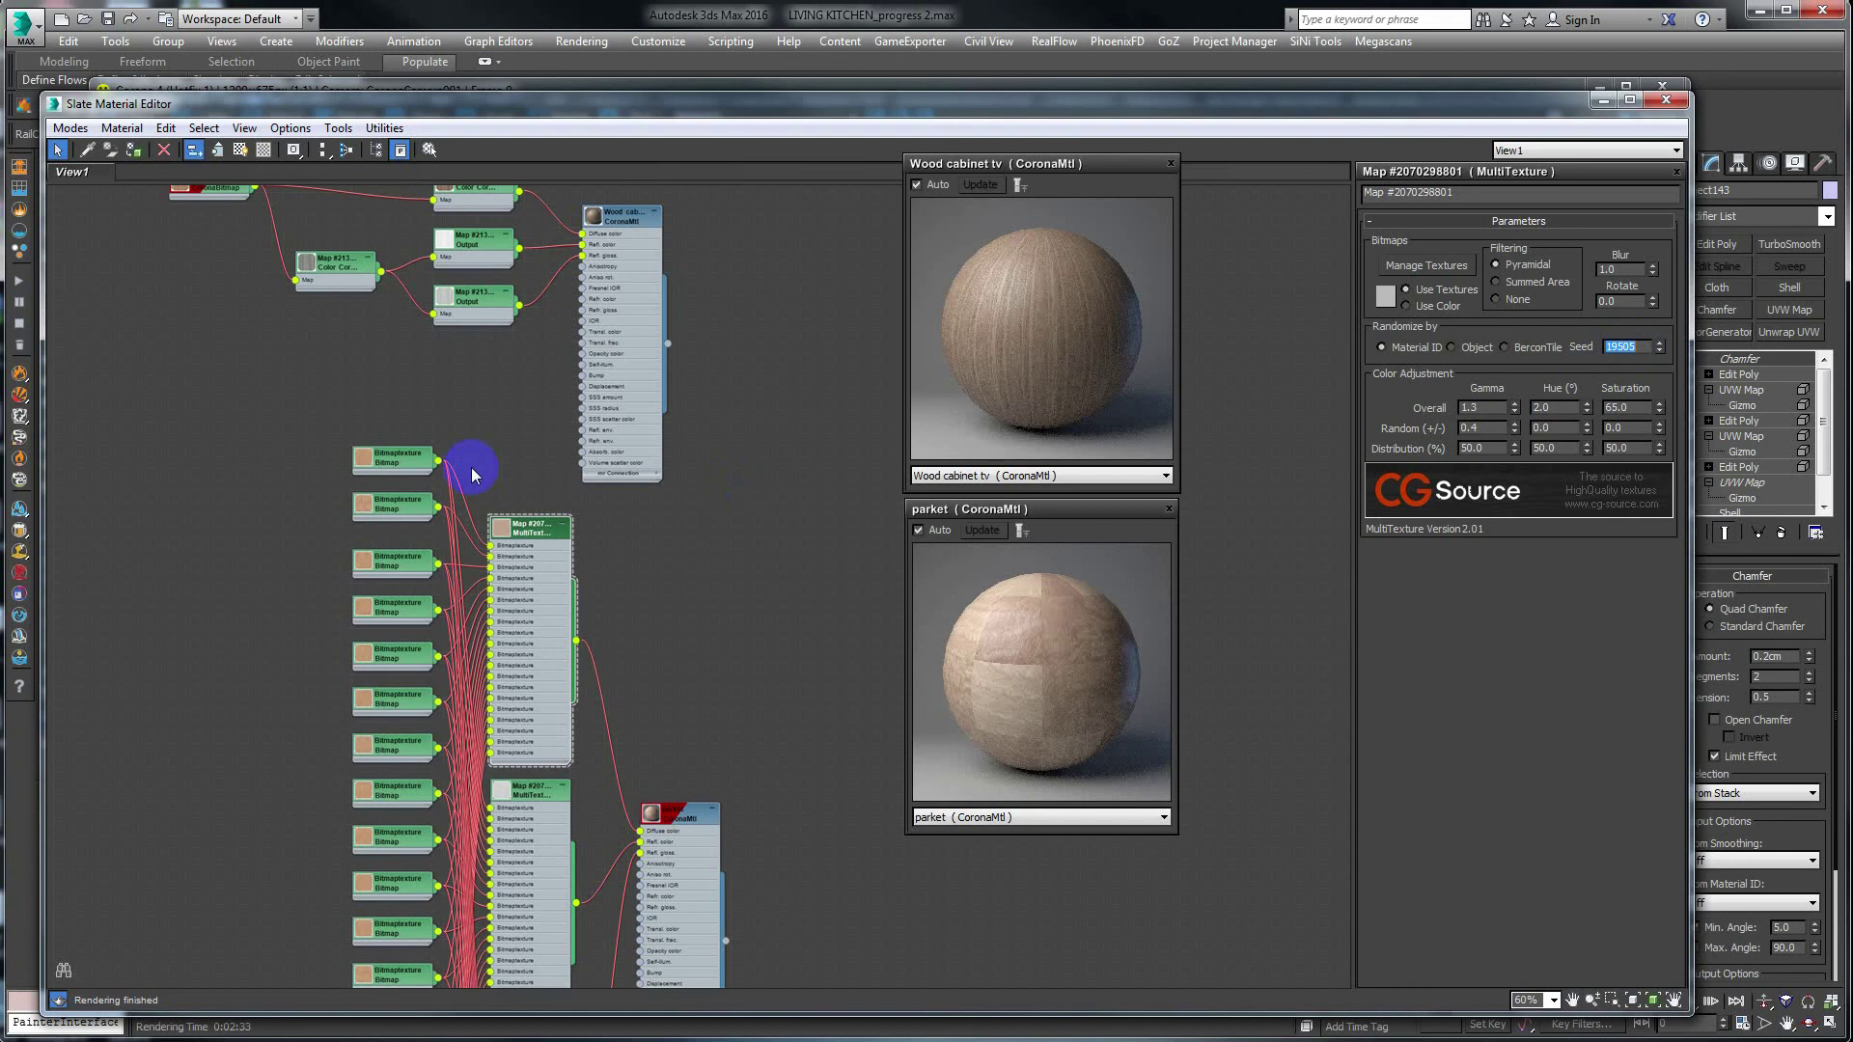
pyautogui.moveTo(461, 368); pyautogui.dragTo(471, 309, button='middle')
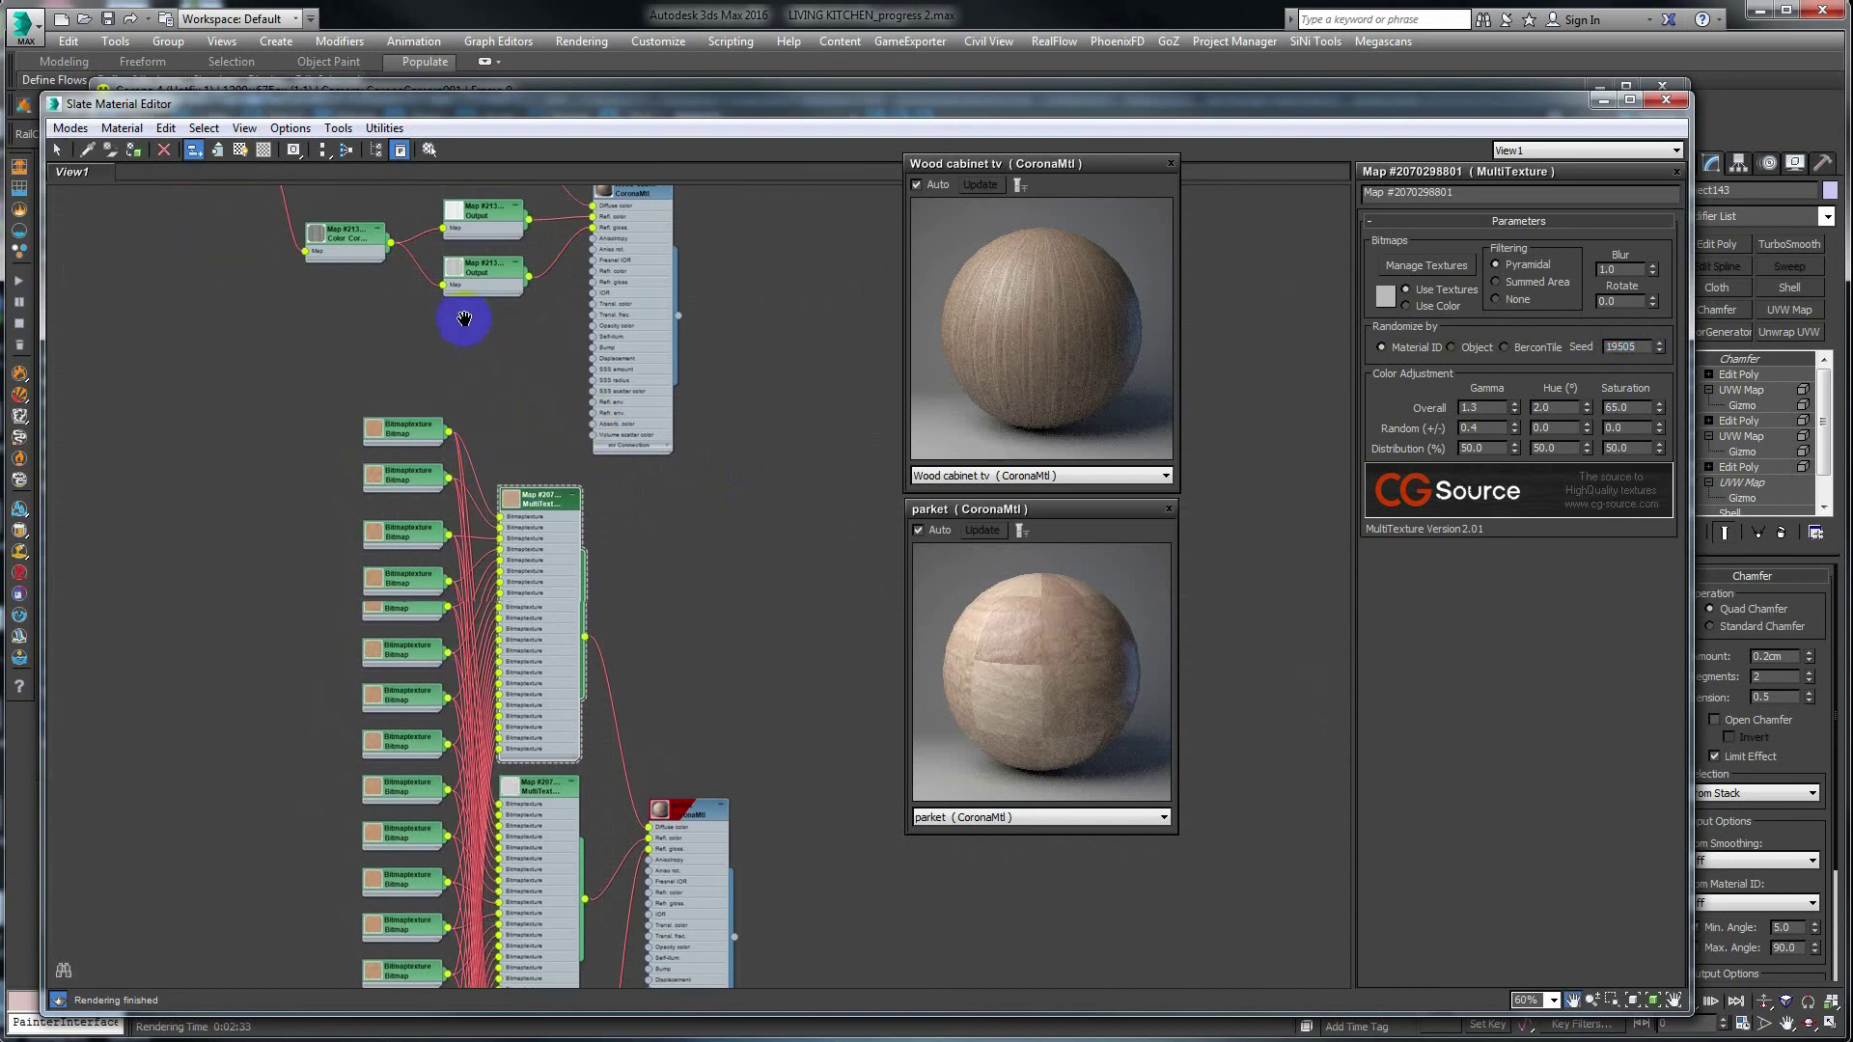
pyautogui.click(553, 735)
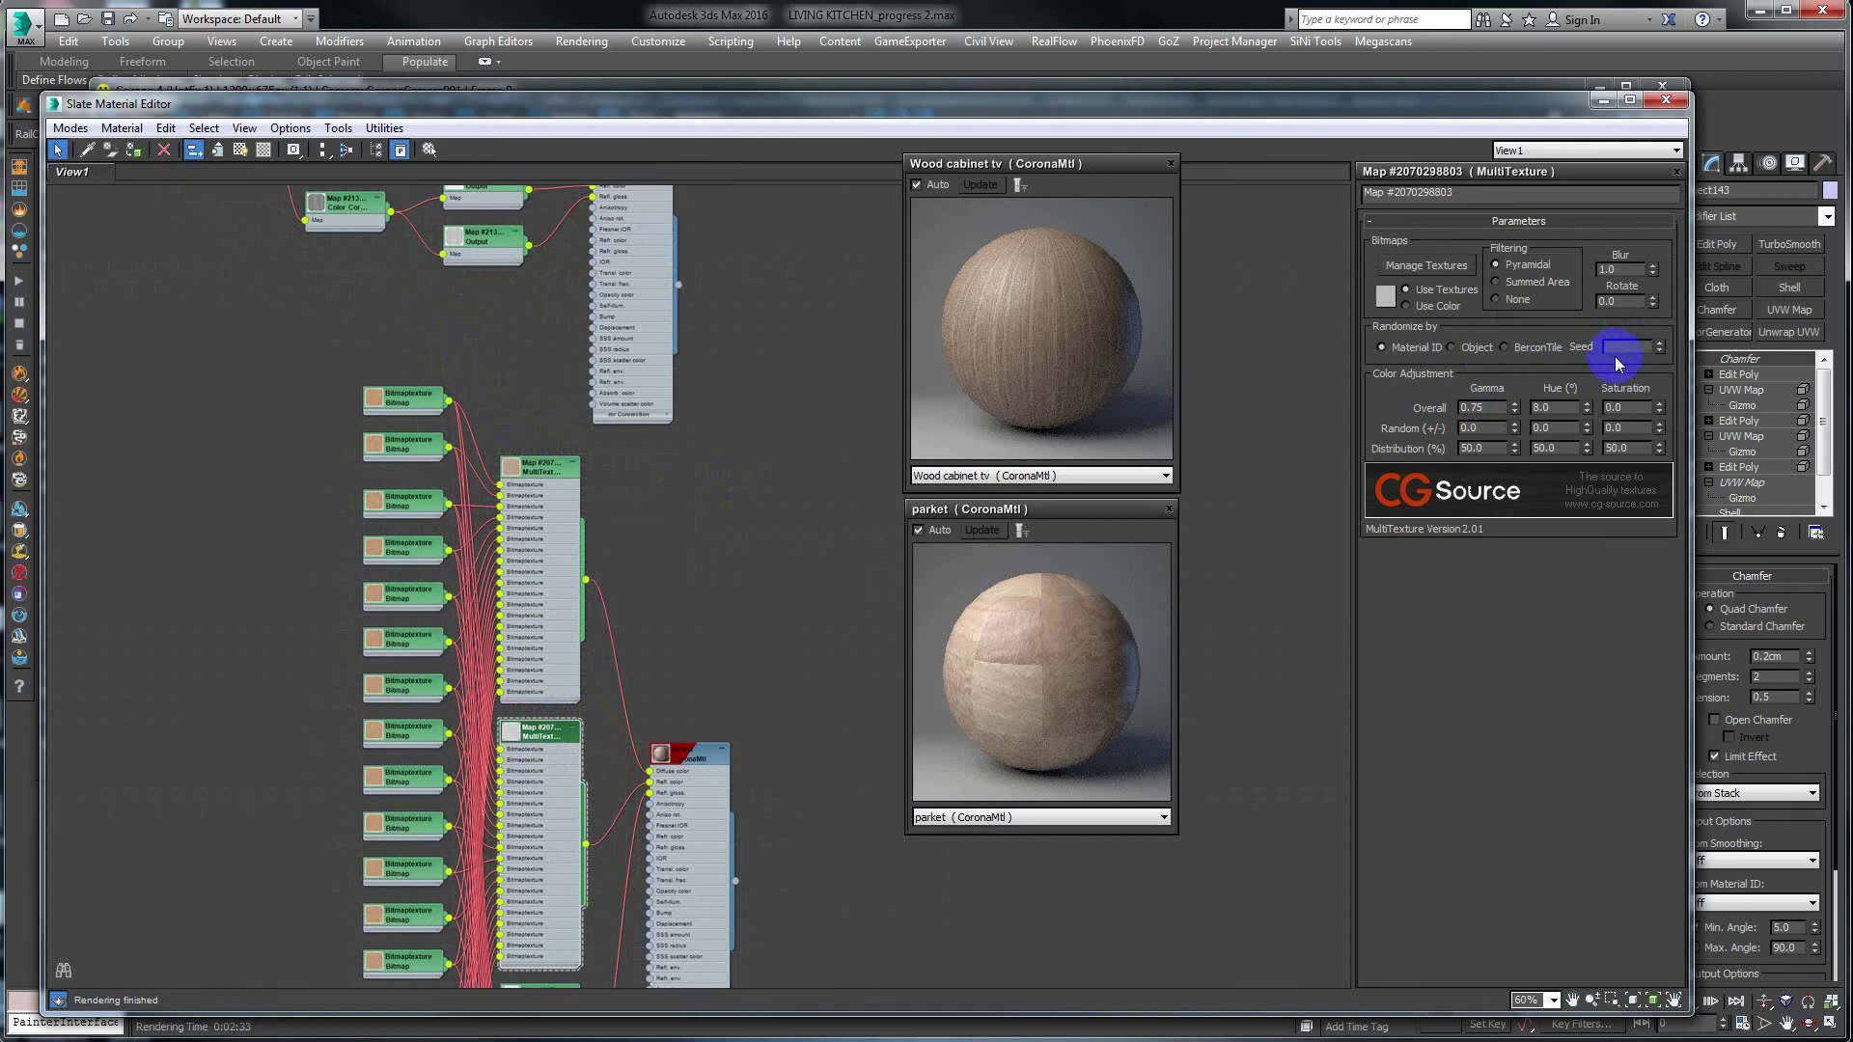
pyautogui.moveTo(734, 787); pyautogui.dragTo(724, 578, button='middle')
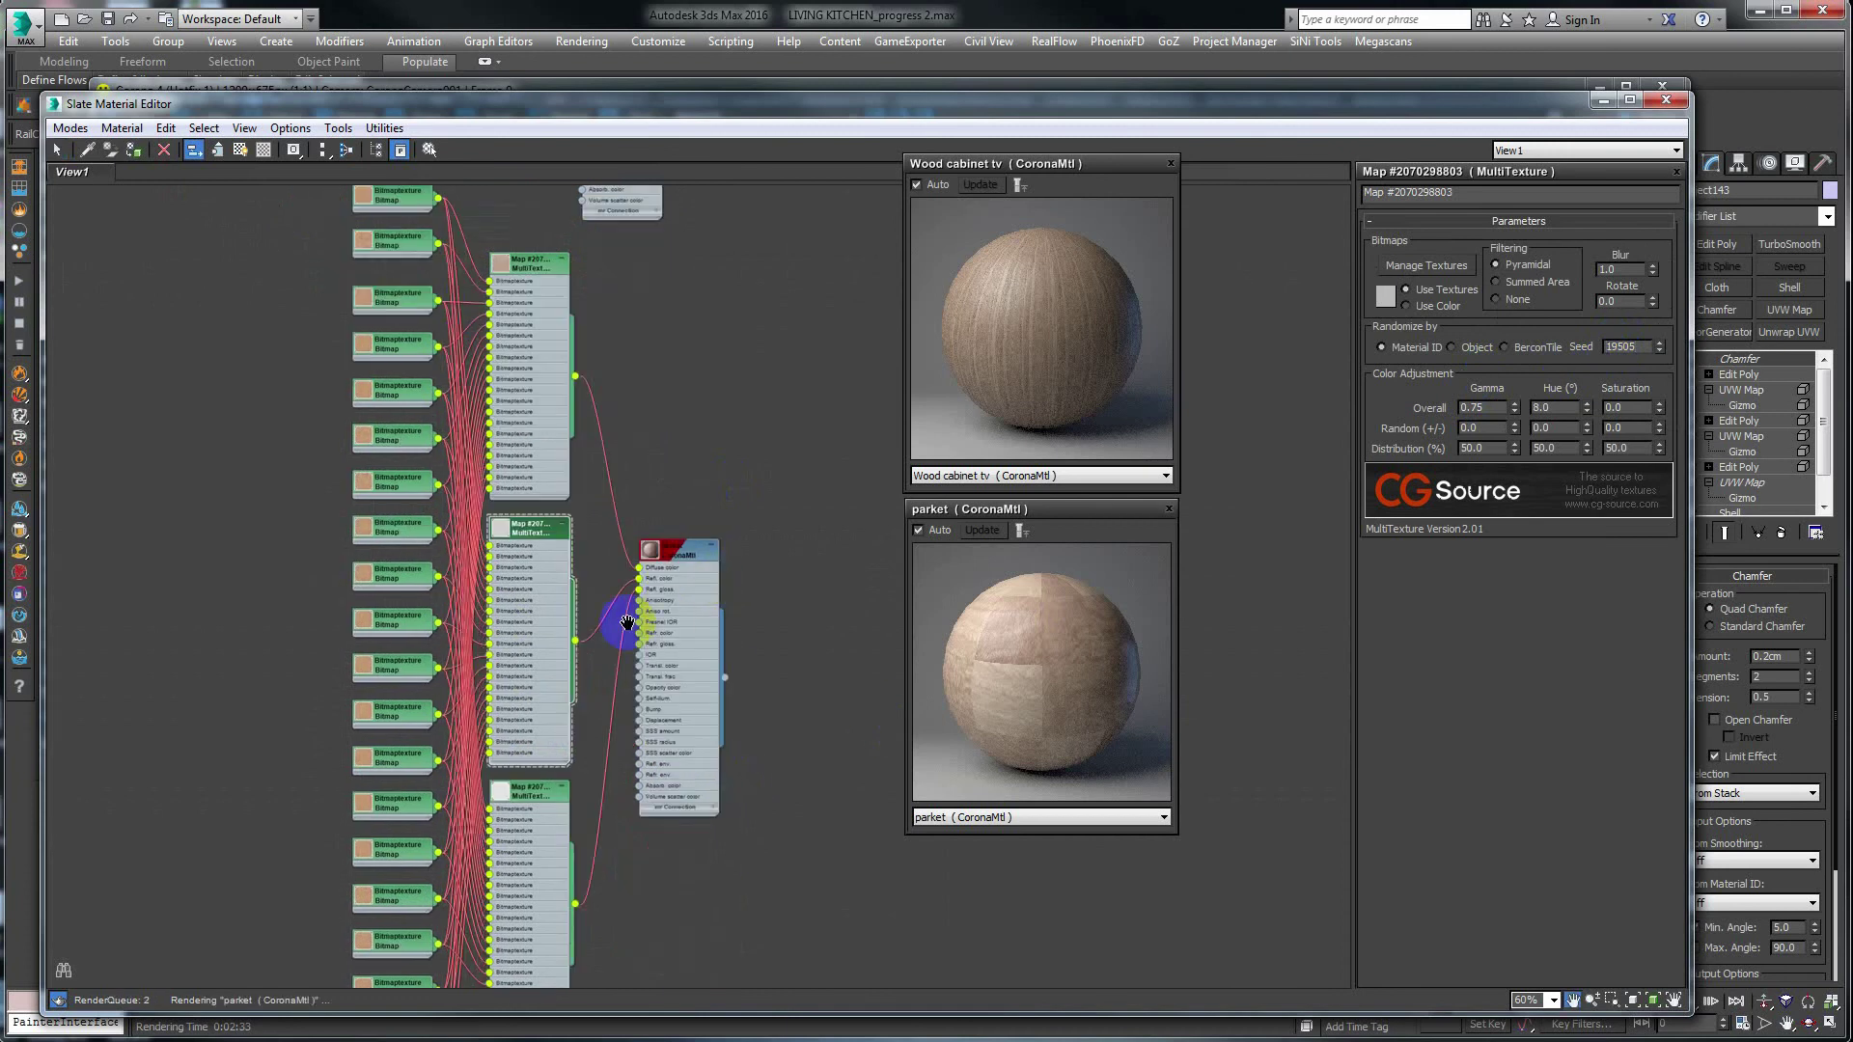
pyautogui.click(526, 790)
pyautogui.click(1629, 345)
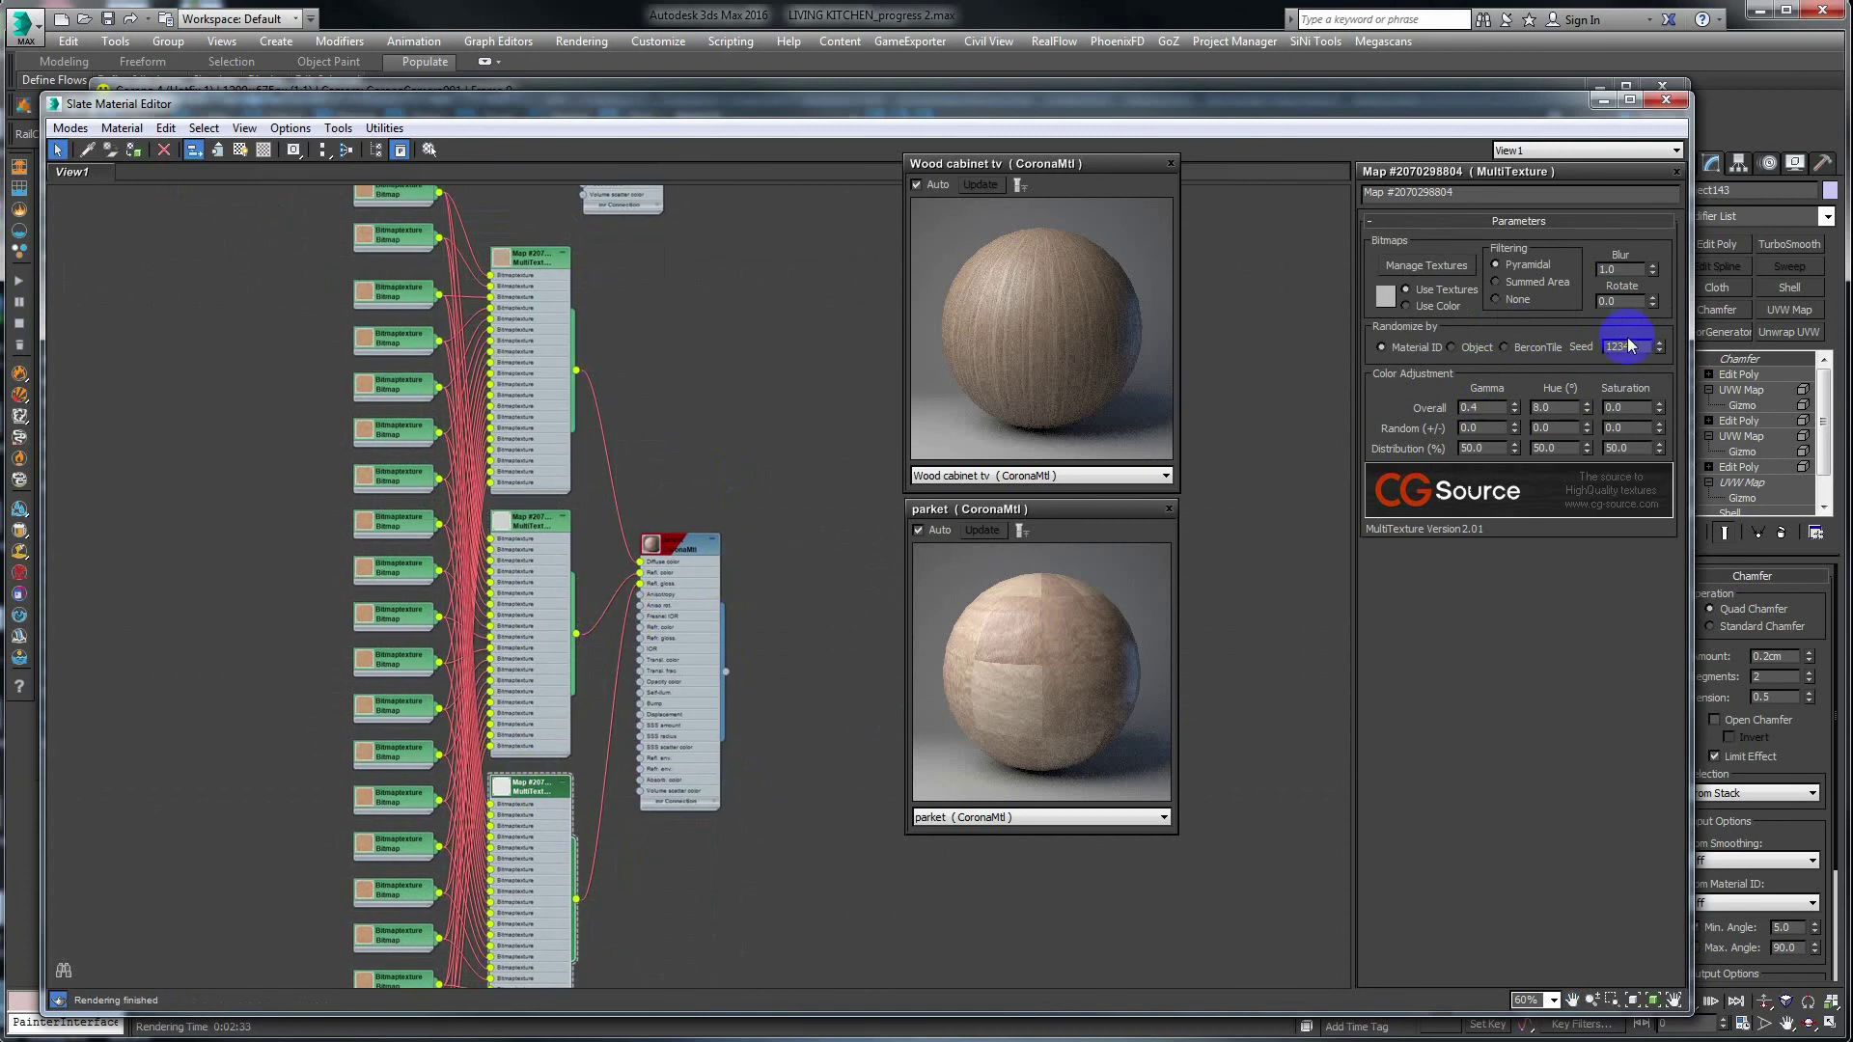
pyautogui.write('19505')
pyautogui.press('Return')
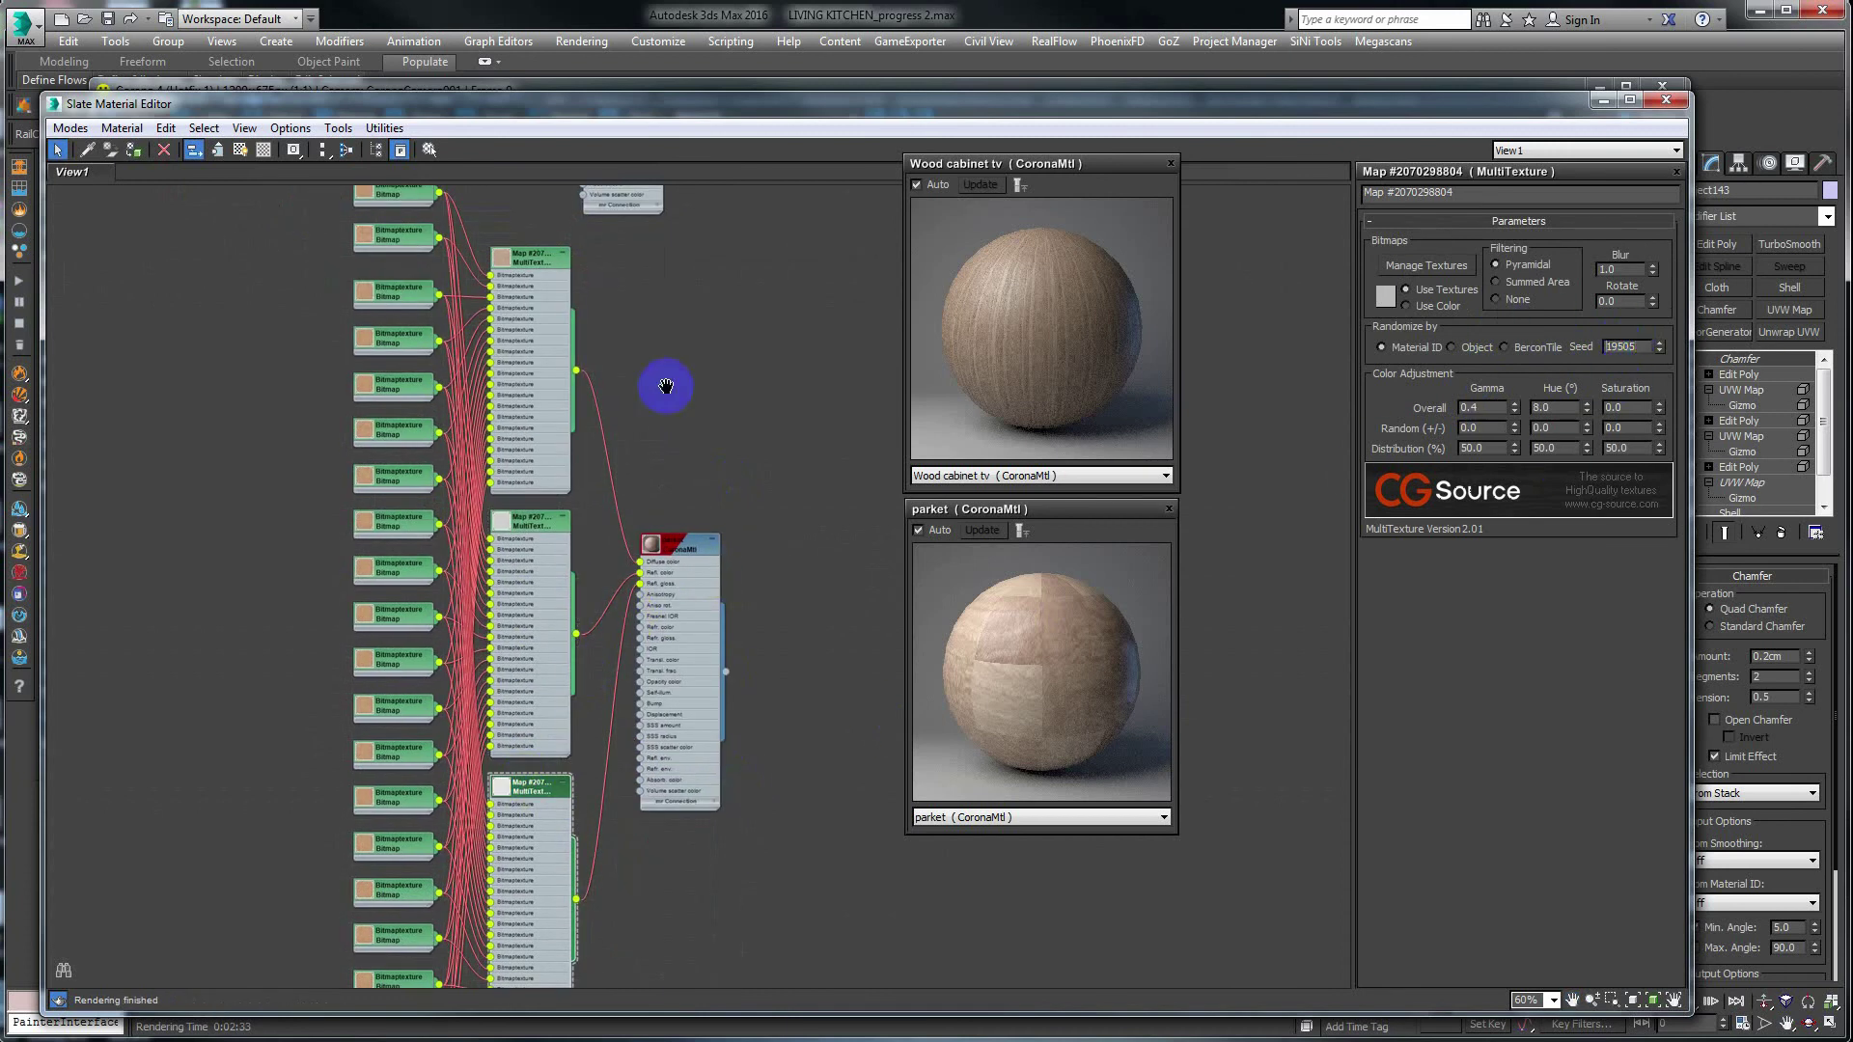
# Bring the upper MultiTexture's overall hue to 5.0.
pyautogui.click(527, 259)
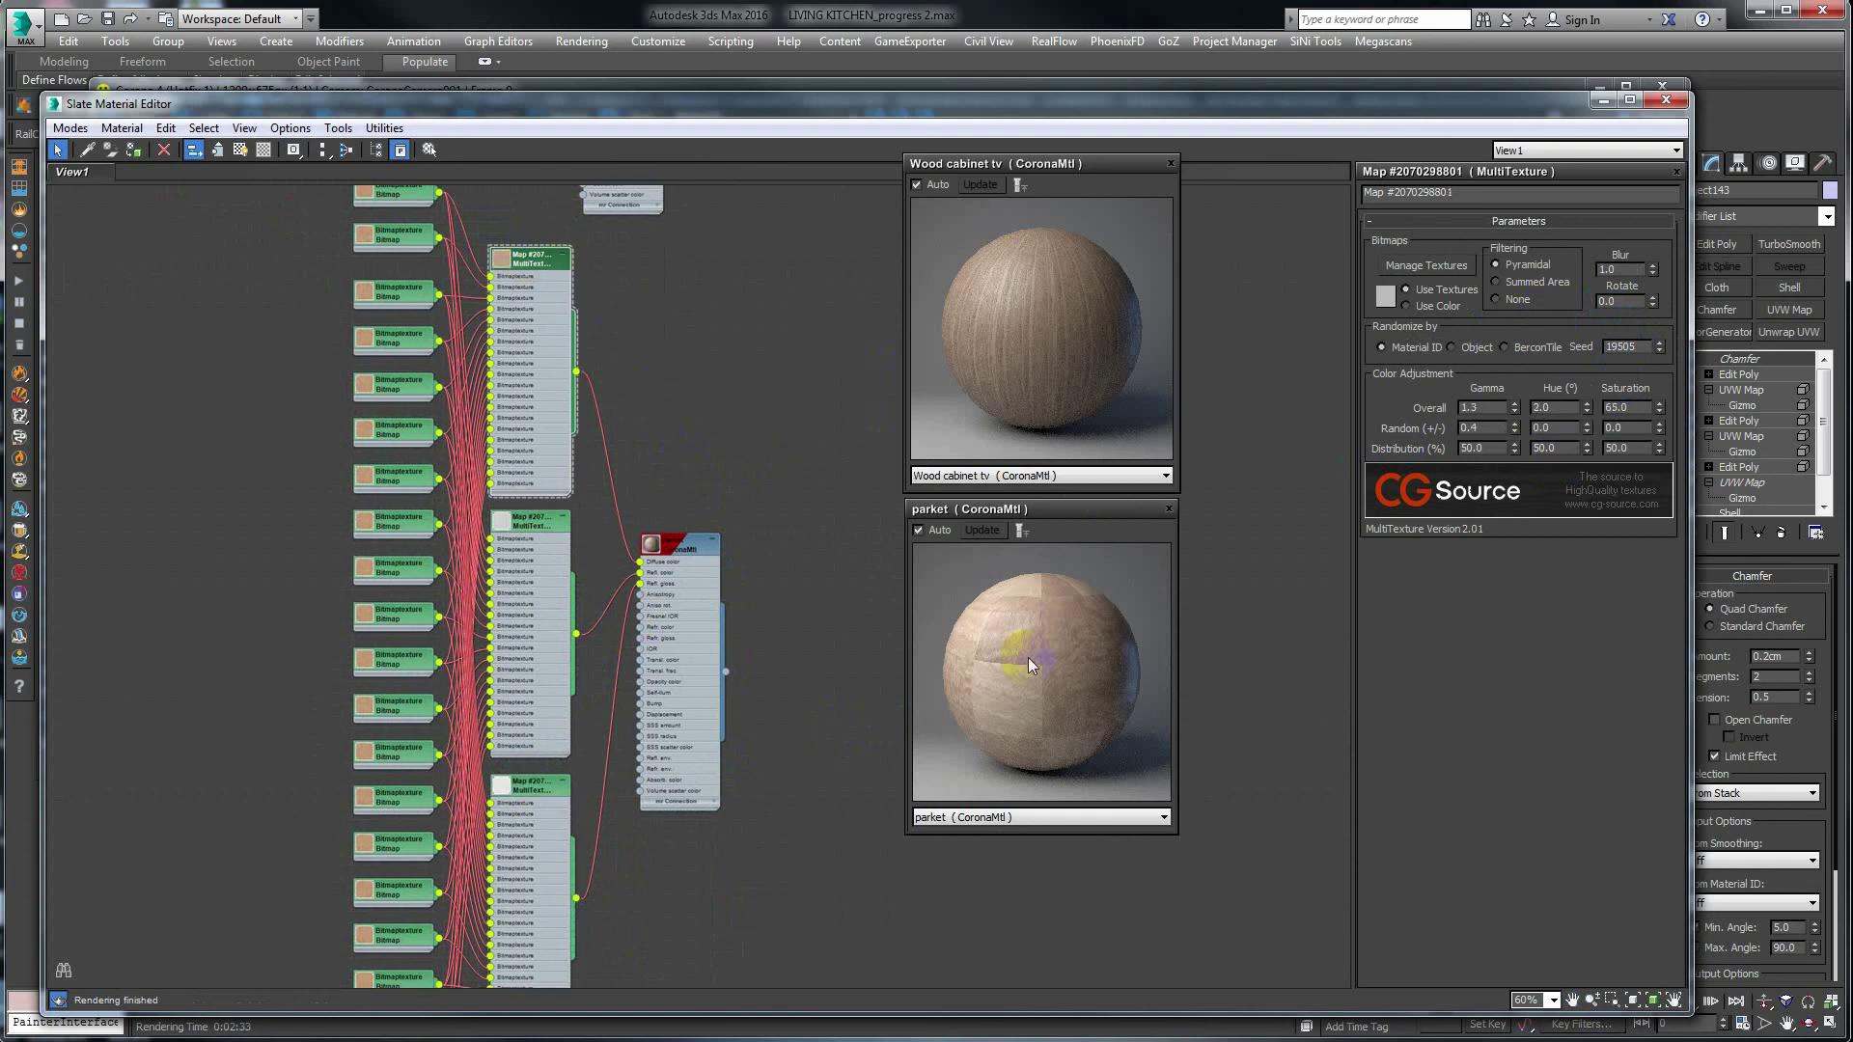
pyautogui.click(521, 250)
pyautogui.doubleClick(1553, 408)
pyautogui.moveTo(1590, 410); pyautogui.dragTo(1589, 400)
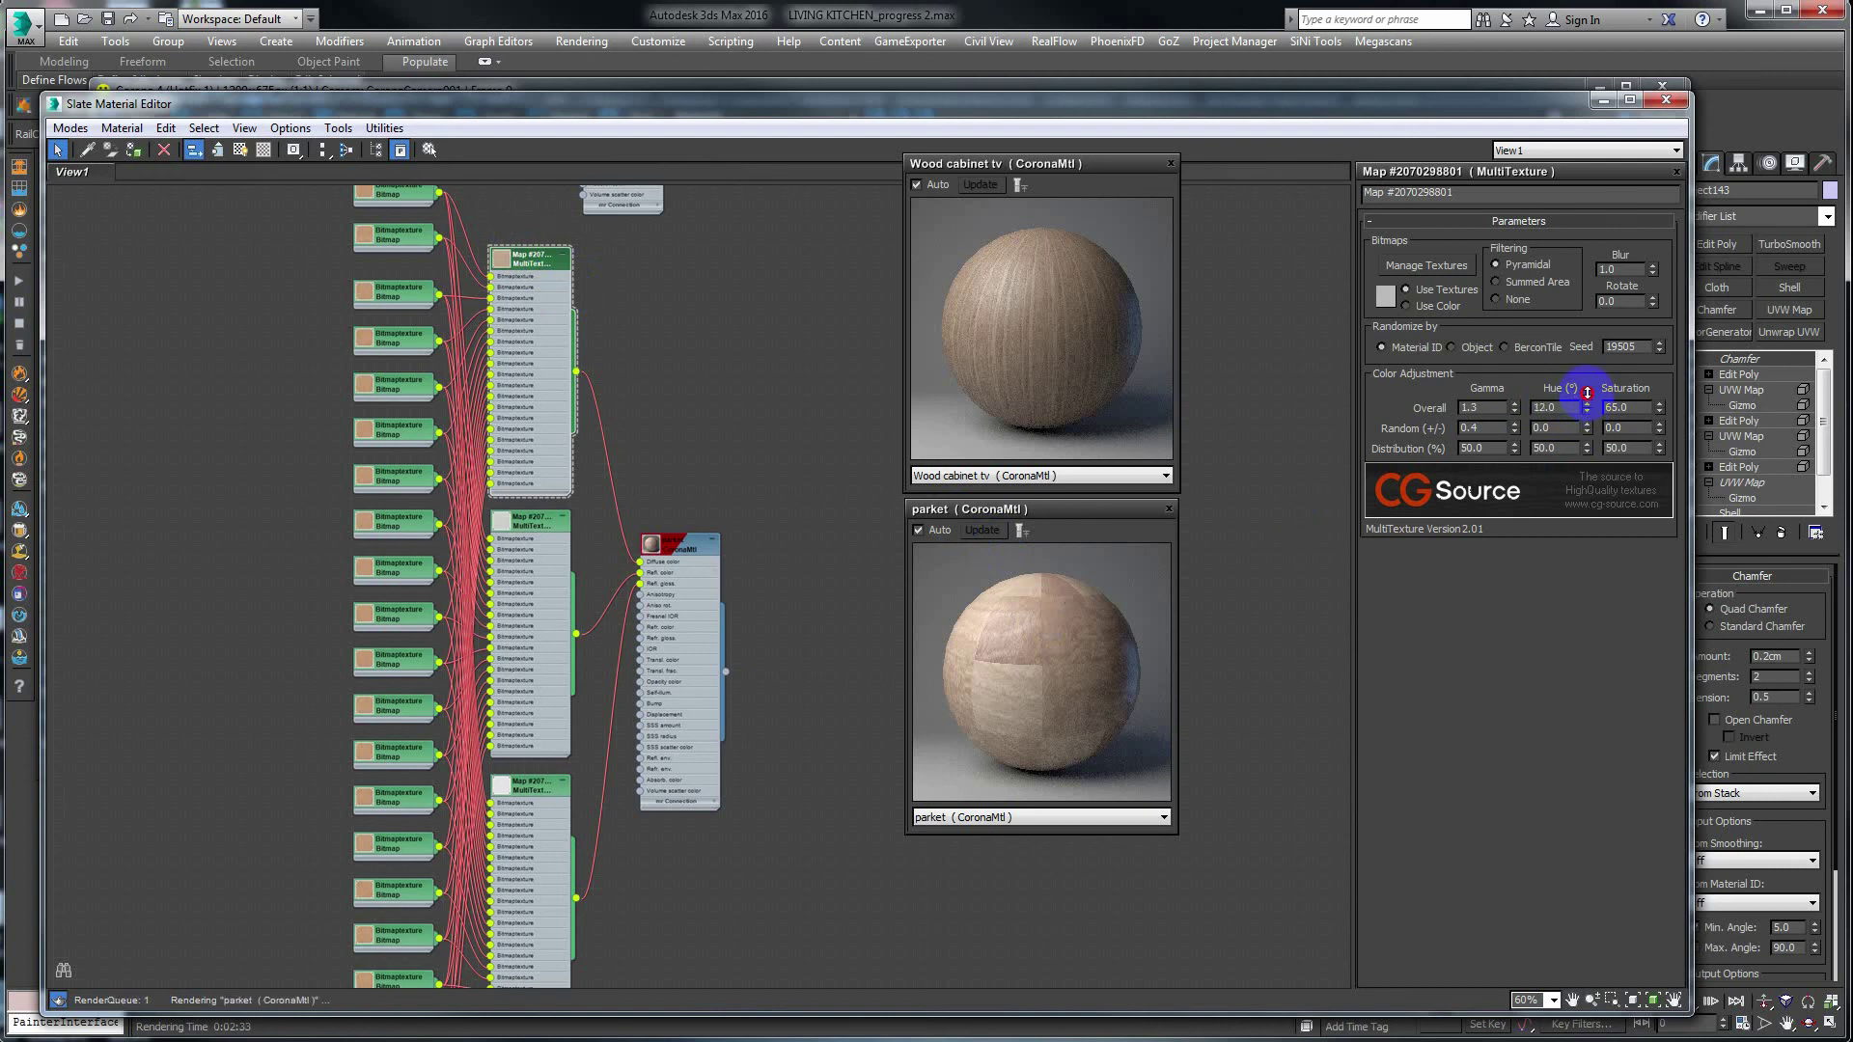
pyautogui.moveTo(1587, 399); pyautogui.dragTo(1592, 409)
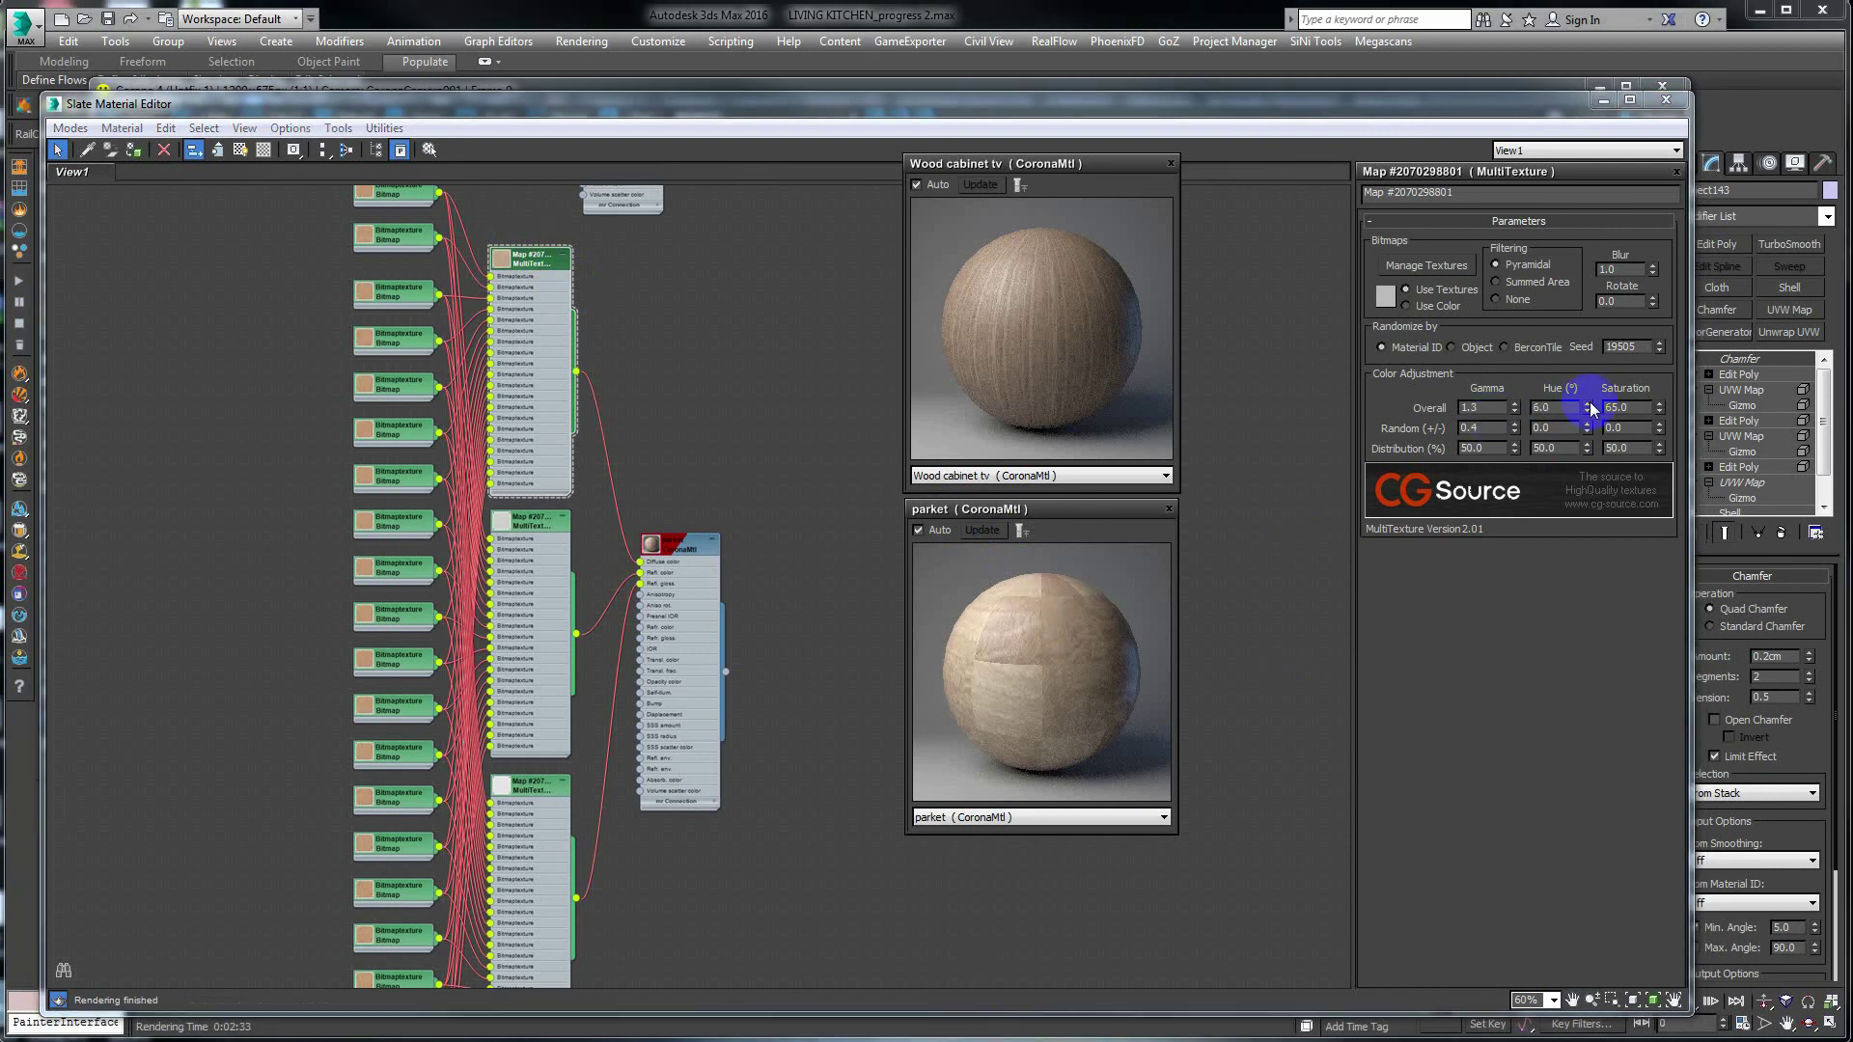
pyautogui.click(1587, 413)
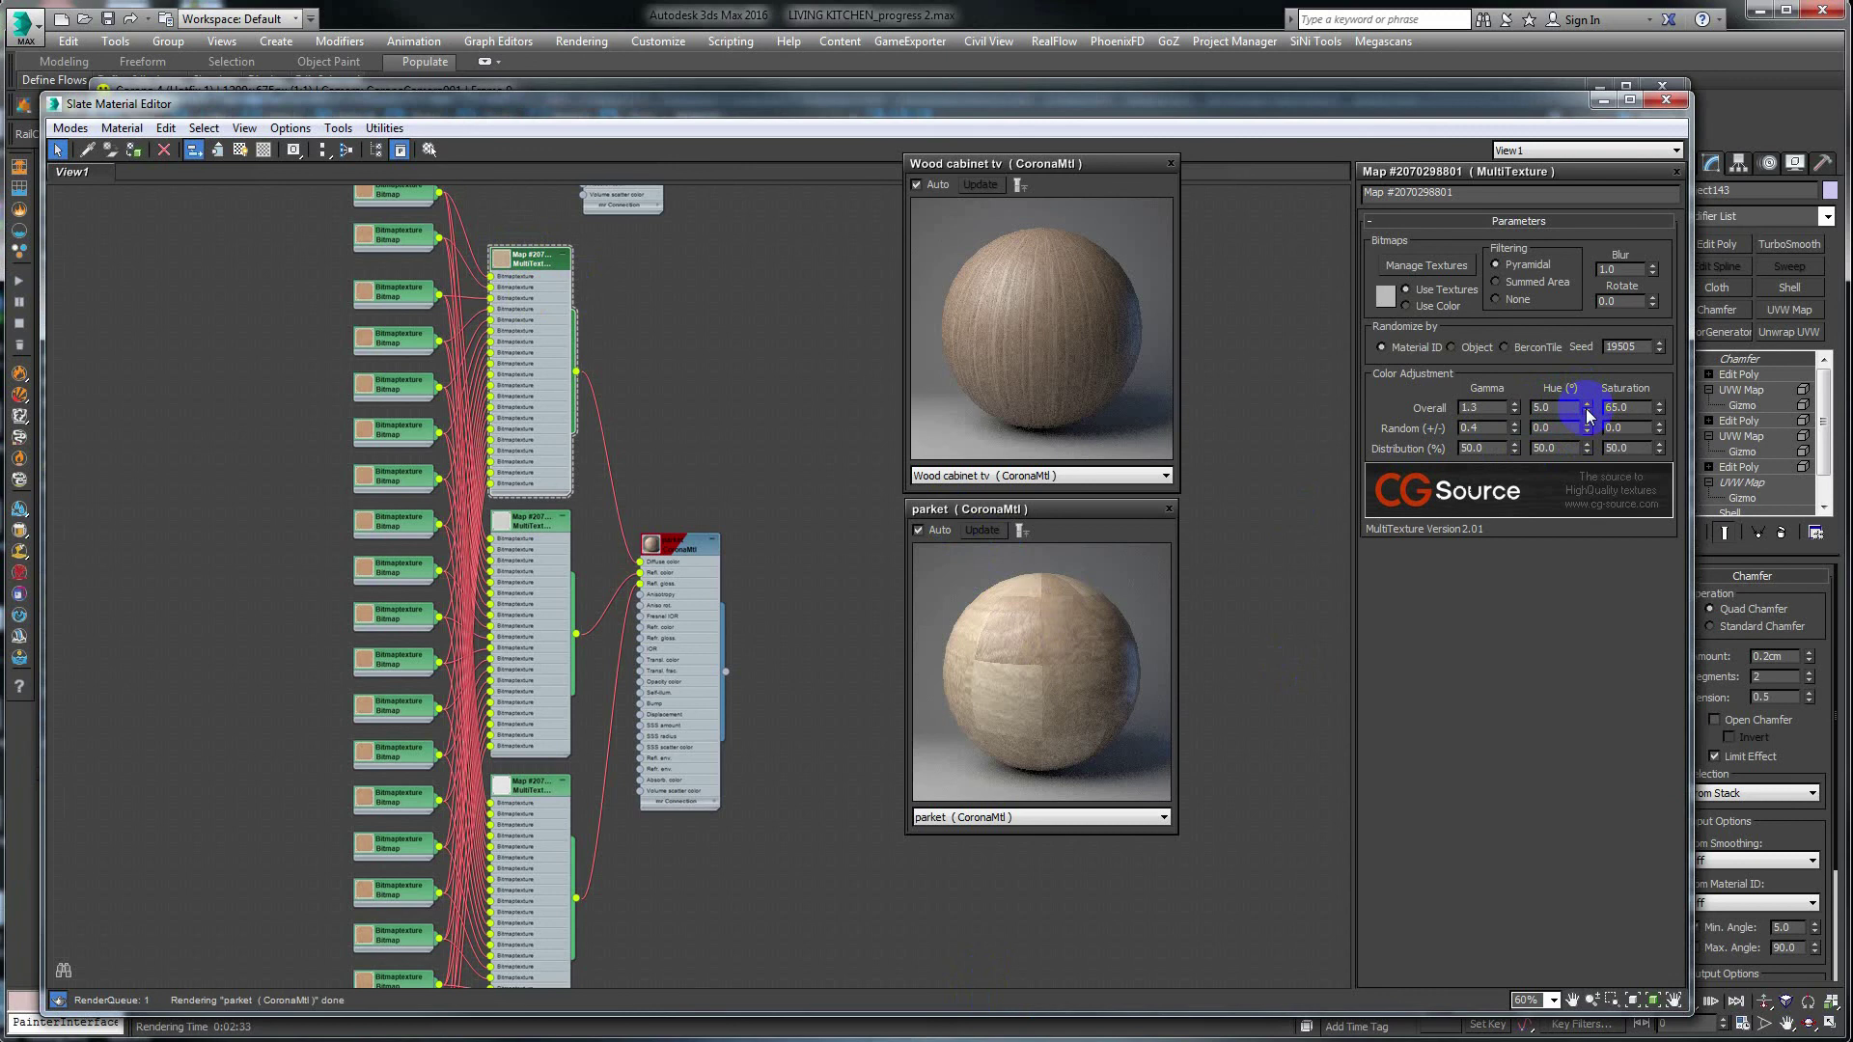
pyautogui.scroll(-2, 784, 502)
# Move the CoronaMtl node aside and delete the three small stray nodes.
pyautogui.scroll(-2, 730, 602)
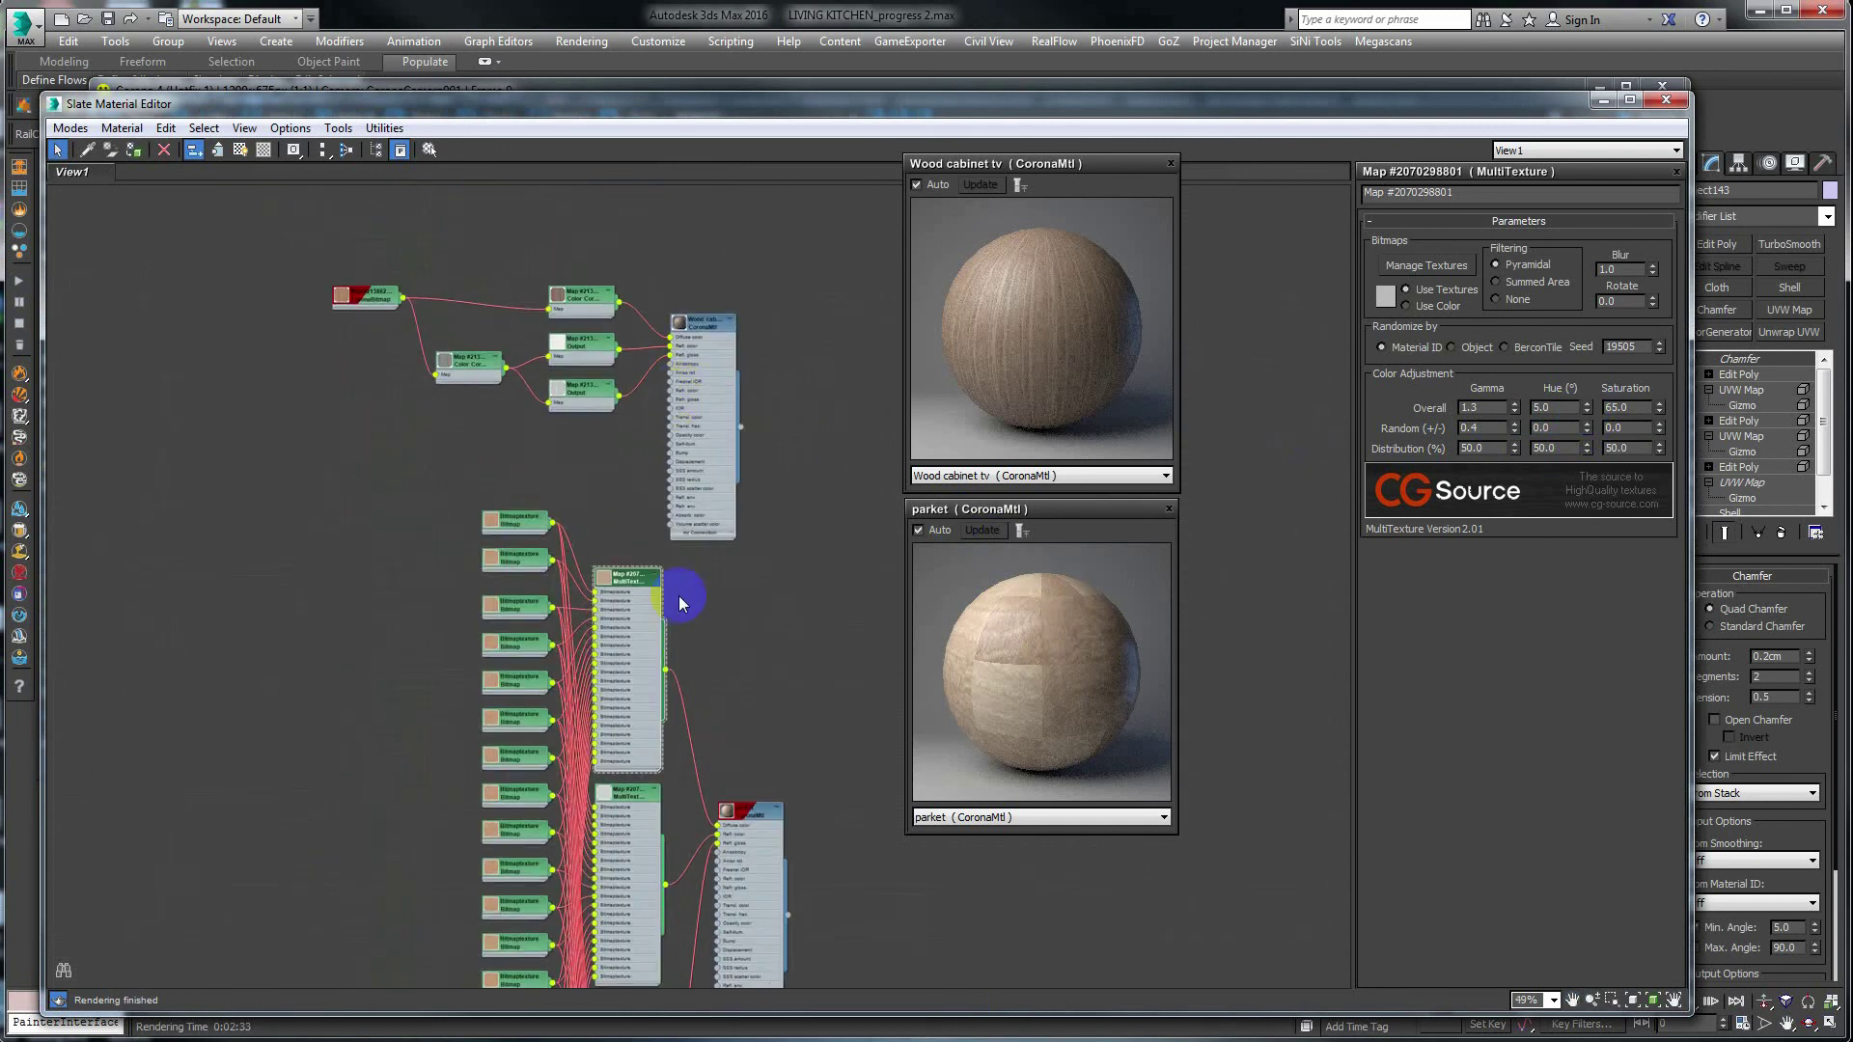
pyautogui.scroll(-2, 598, 593)
pyautogui.scroll(-1, 438, 588)
pyautogui.moveTo(357, 584); pyautogui.dragTo(815, 202)
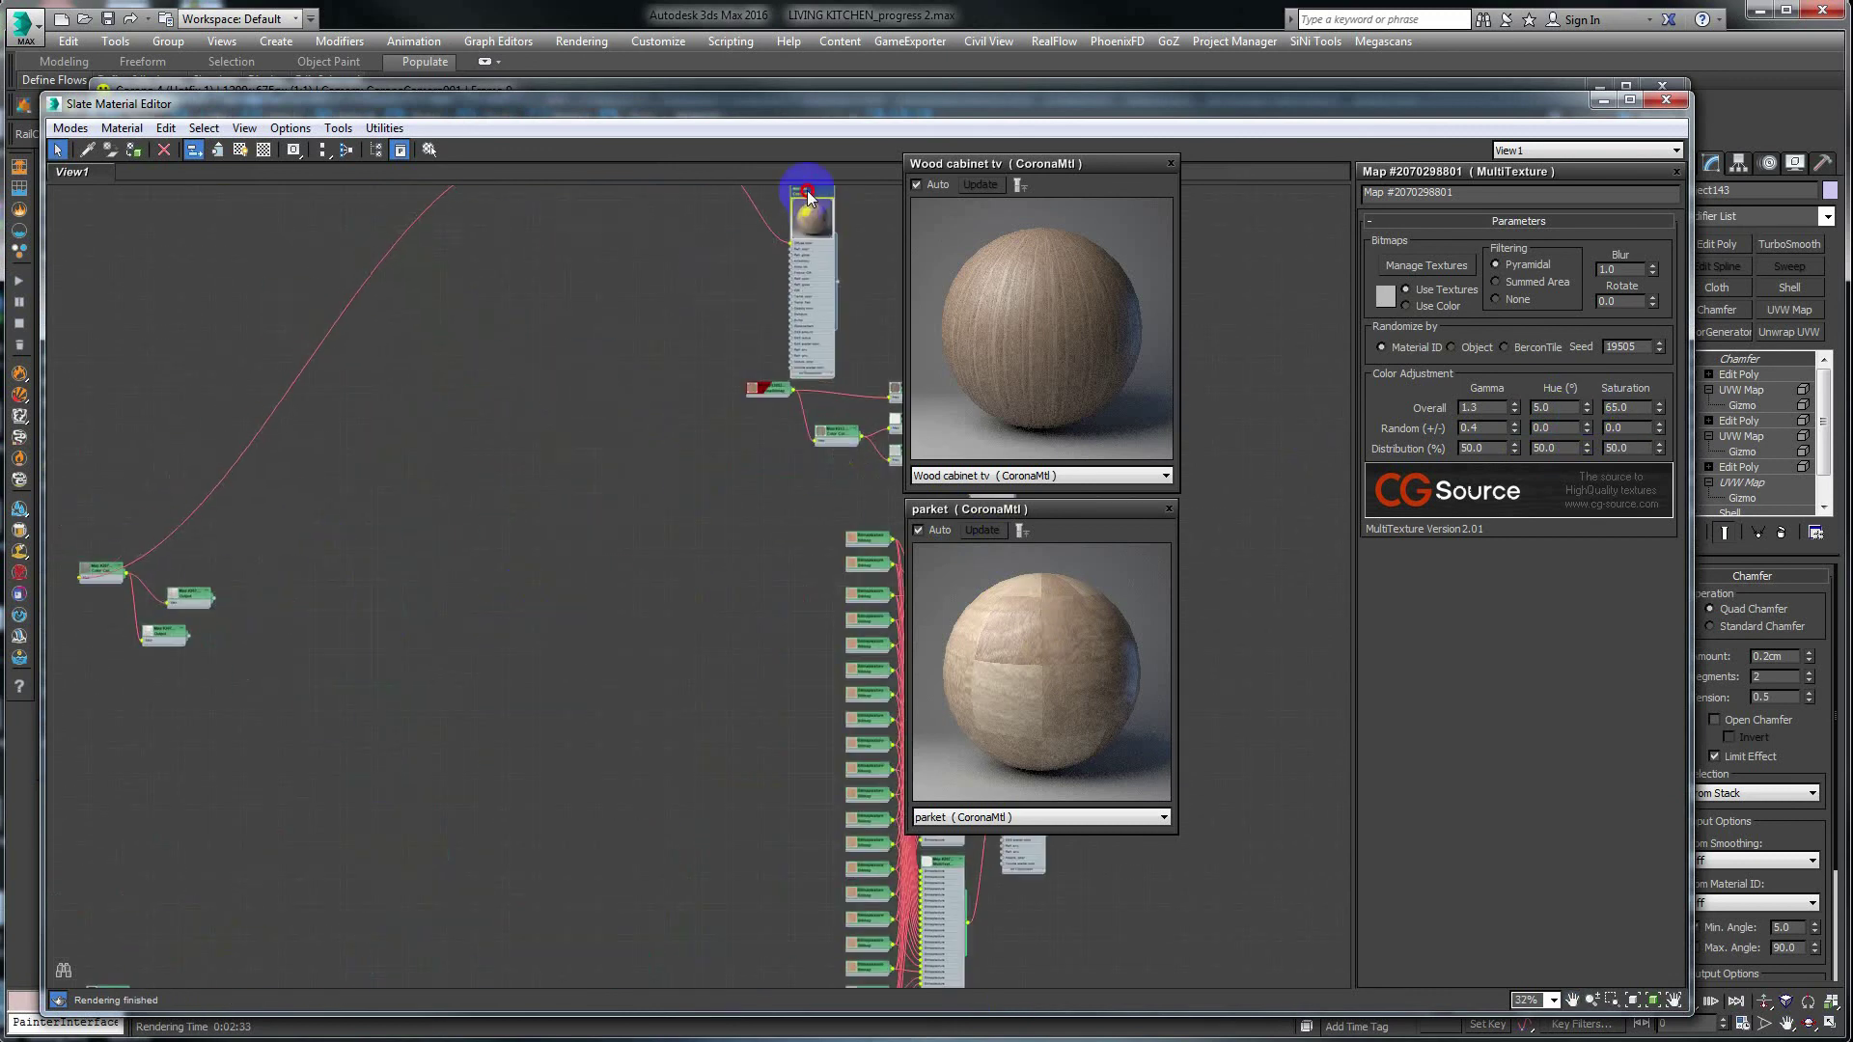
pyautogui.scroll(-2, 386, 434)
pyautogui.moveTo(168, 489); pyautogui.dragTo(333, 653)
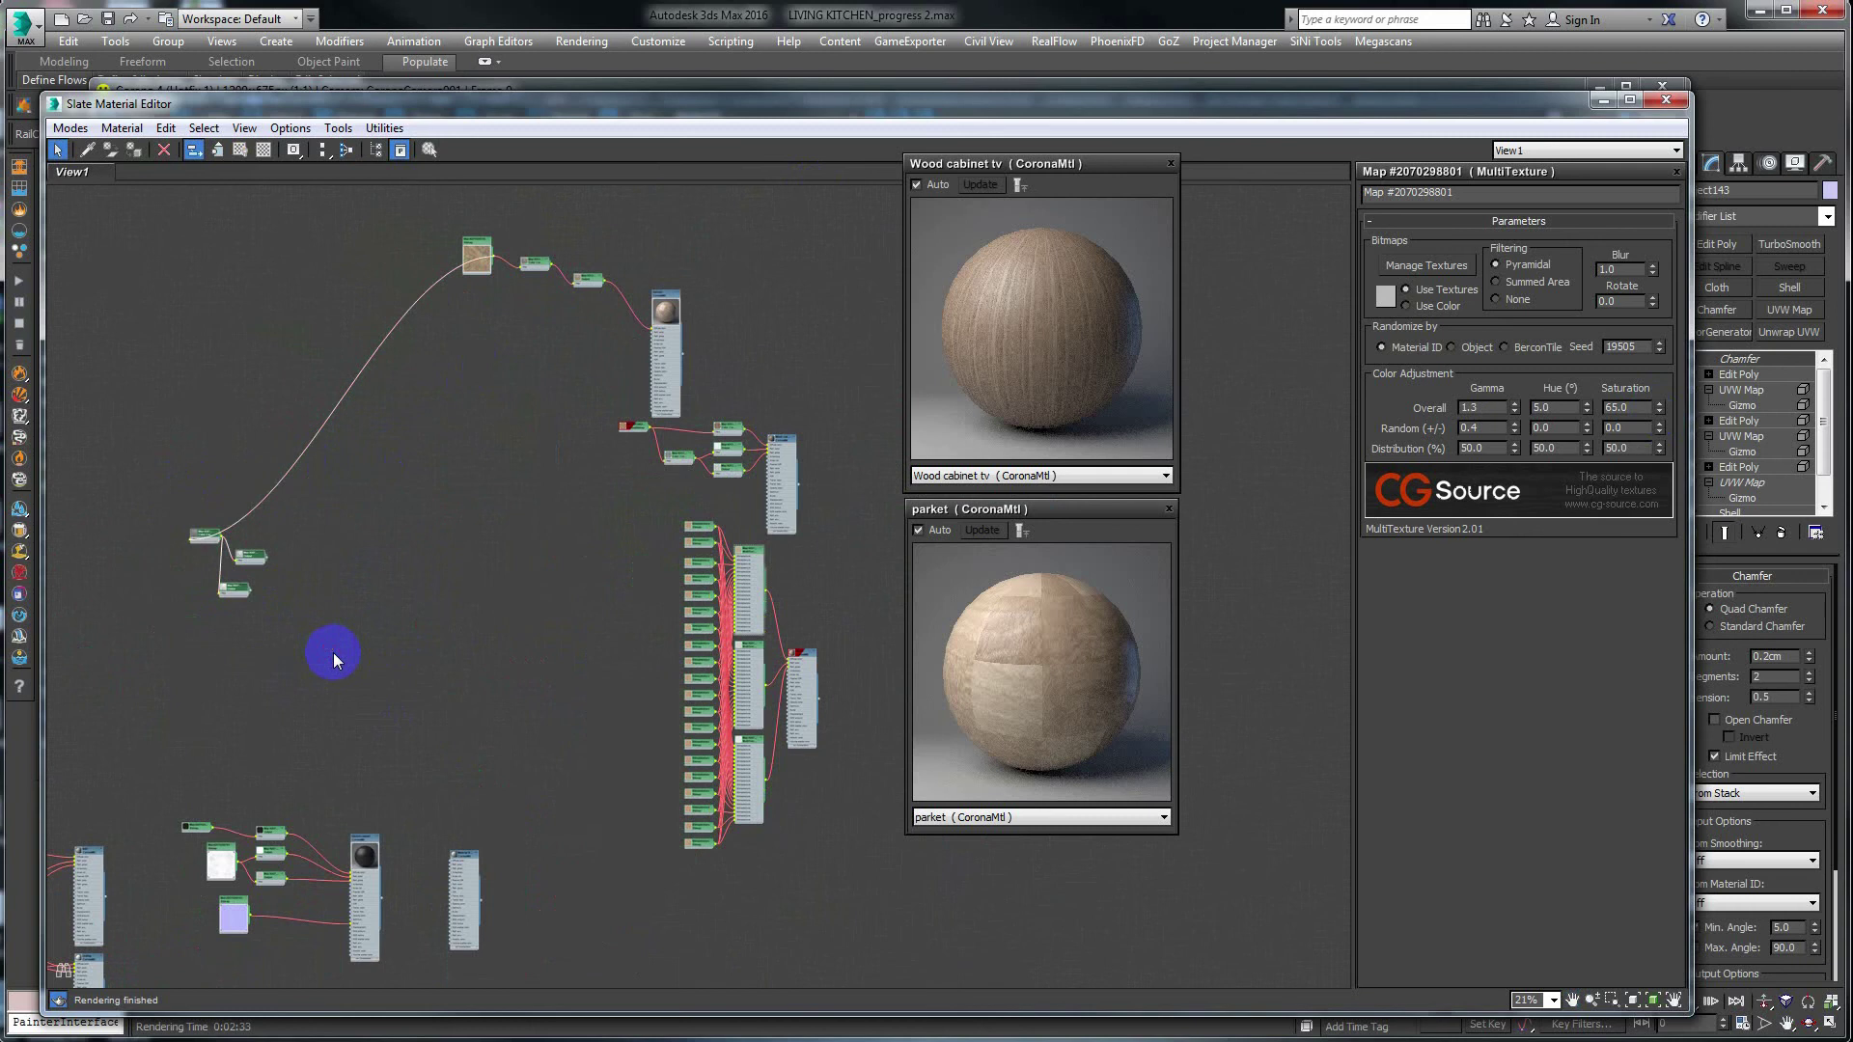
pyautogui.press('Delete')
# Open an enlarged marmer preview window beside the Wood cabinet tv and parket previews.
pyautogui.scroll(2, 499, 454)
pyautogui.scroll(2, 496, 381)
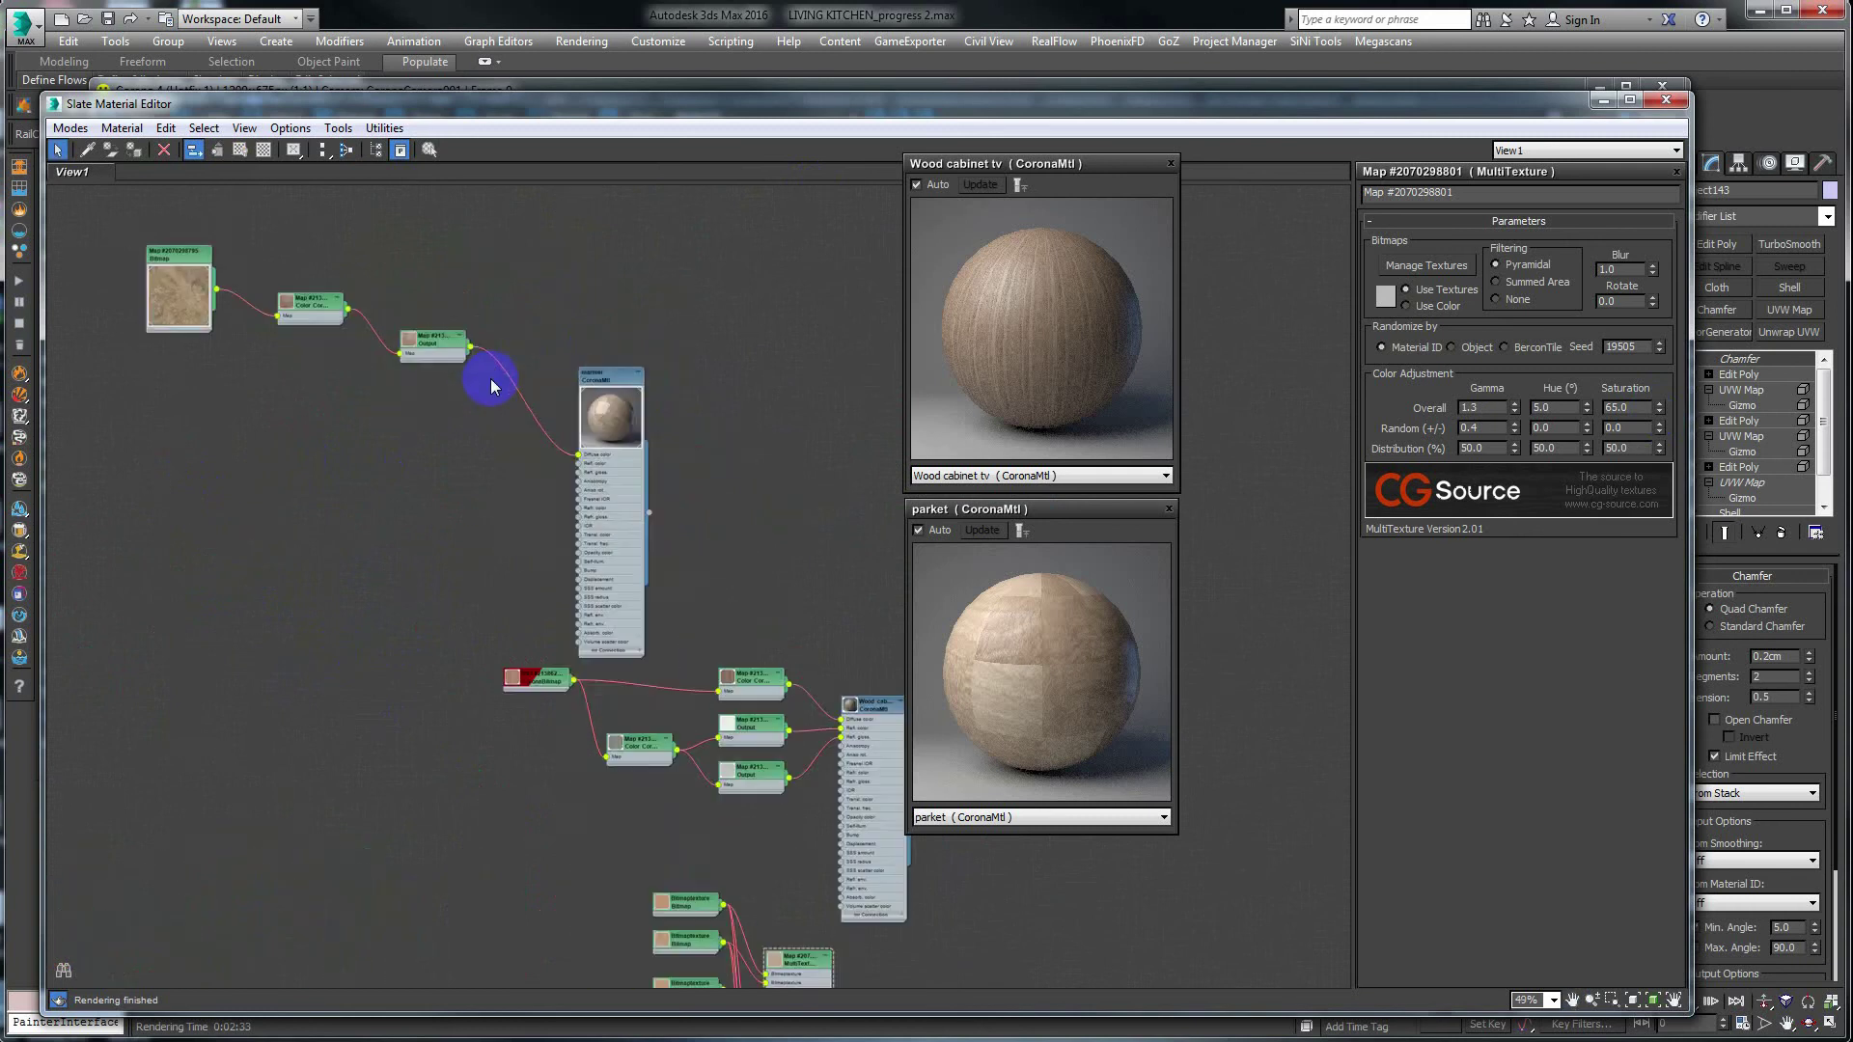
pyautogui.scroll(3, 540, 415)
pyautogui.scroll(-1, 784, 581)
pyautogui.moveTo(783, 581); pyautogui.dragTo(607, 496, button='middle')
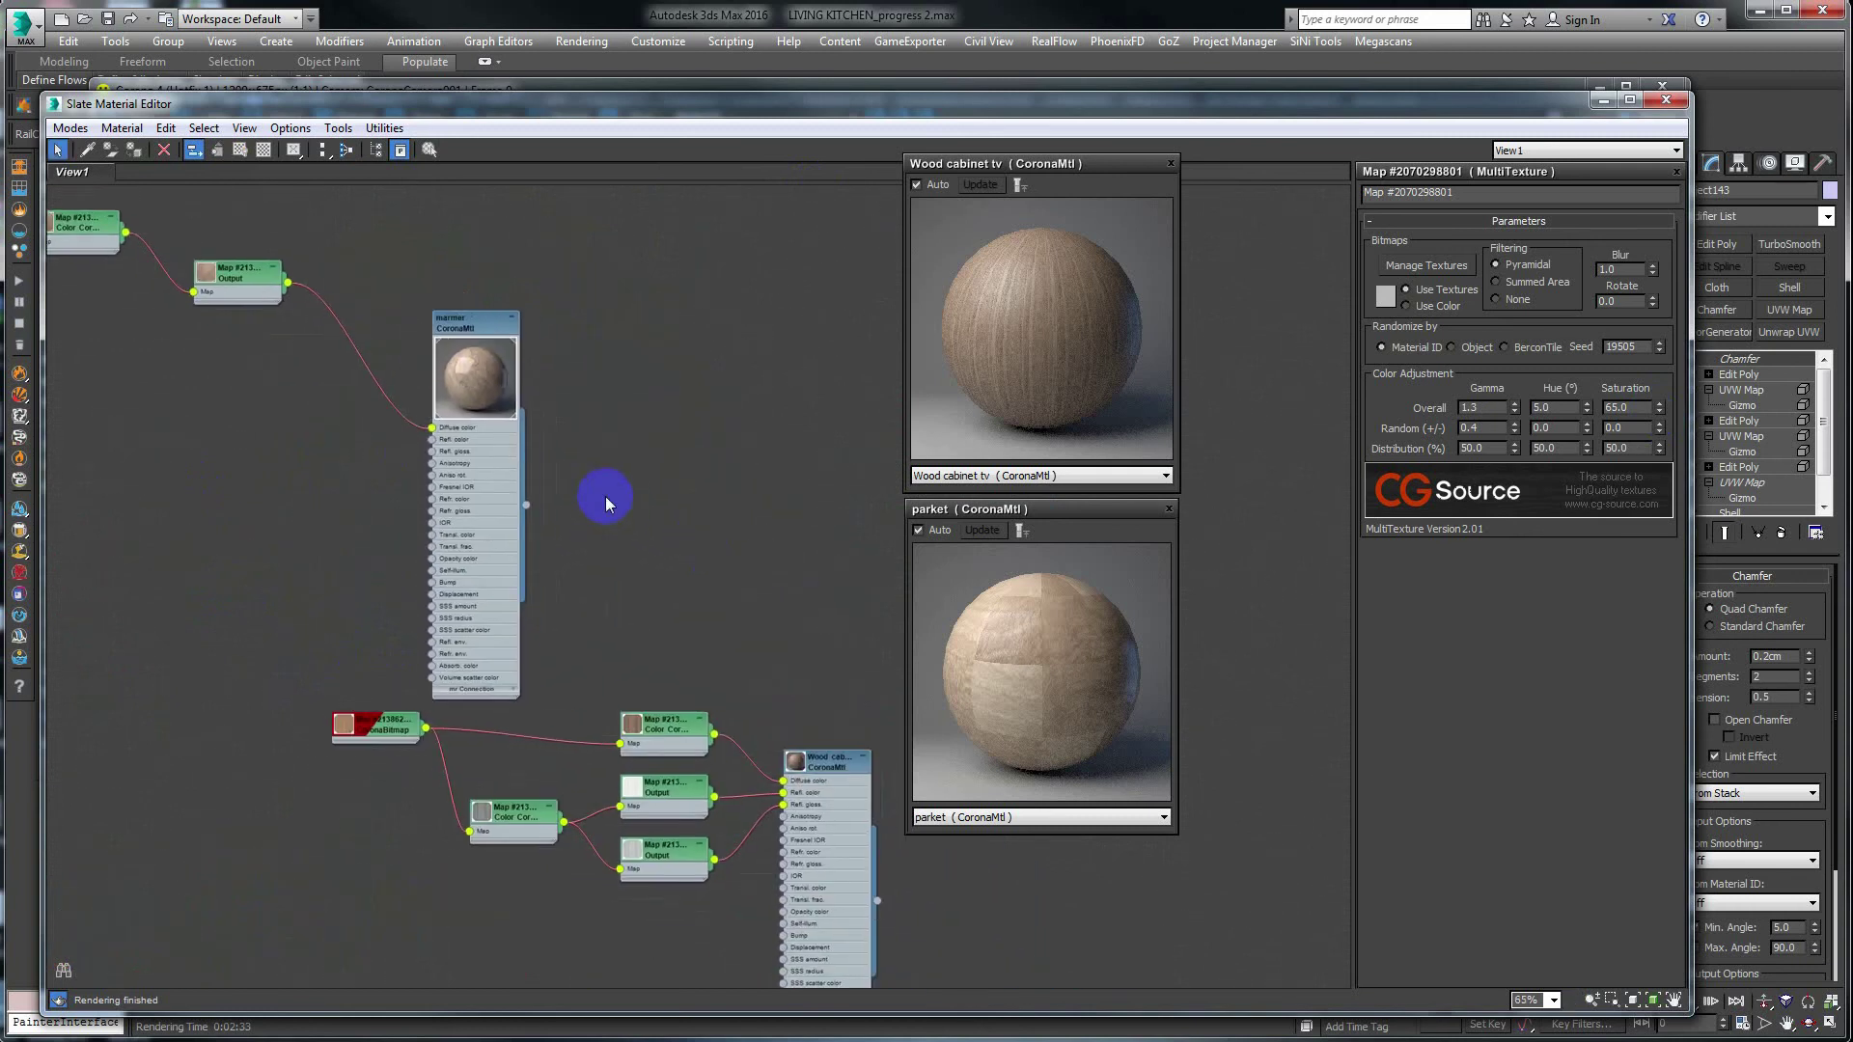
pyautogui.rightClick(466, 324)
pyautogui.click(526, 416)
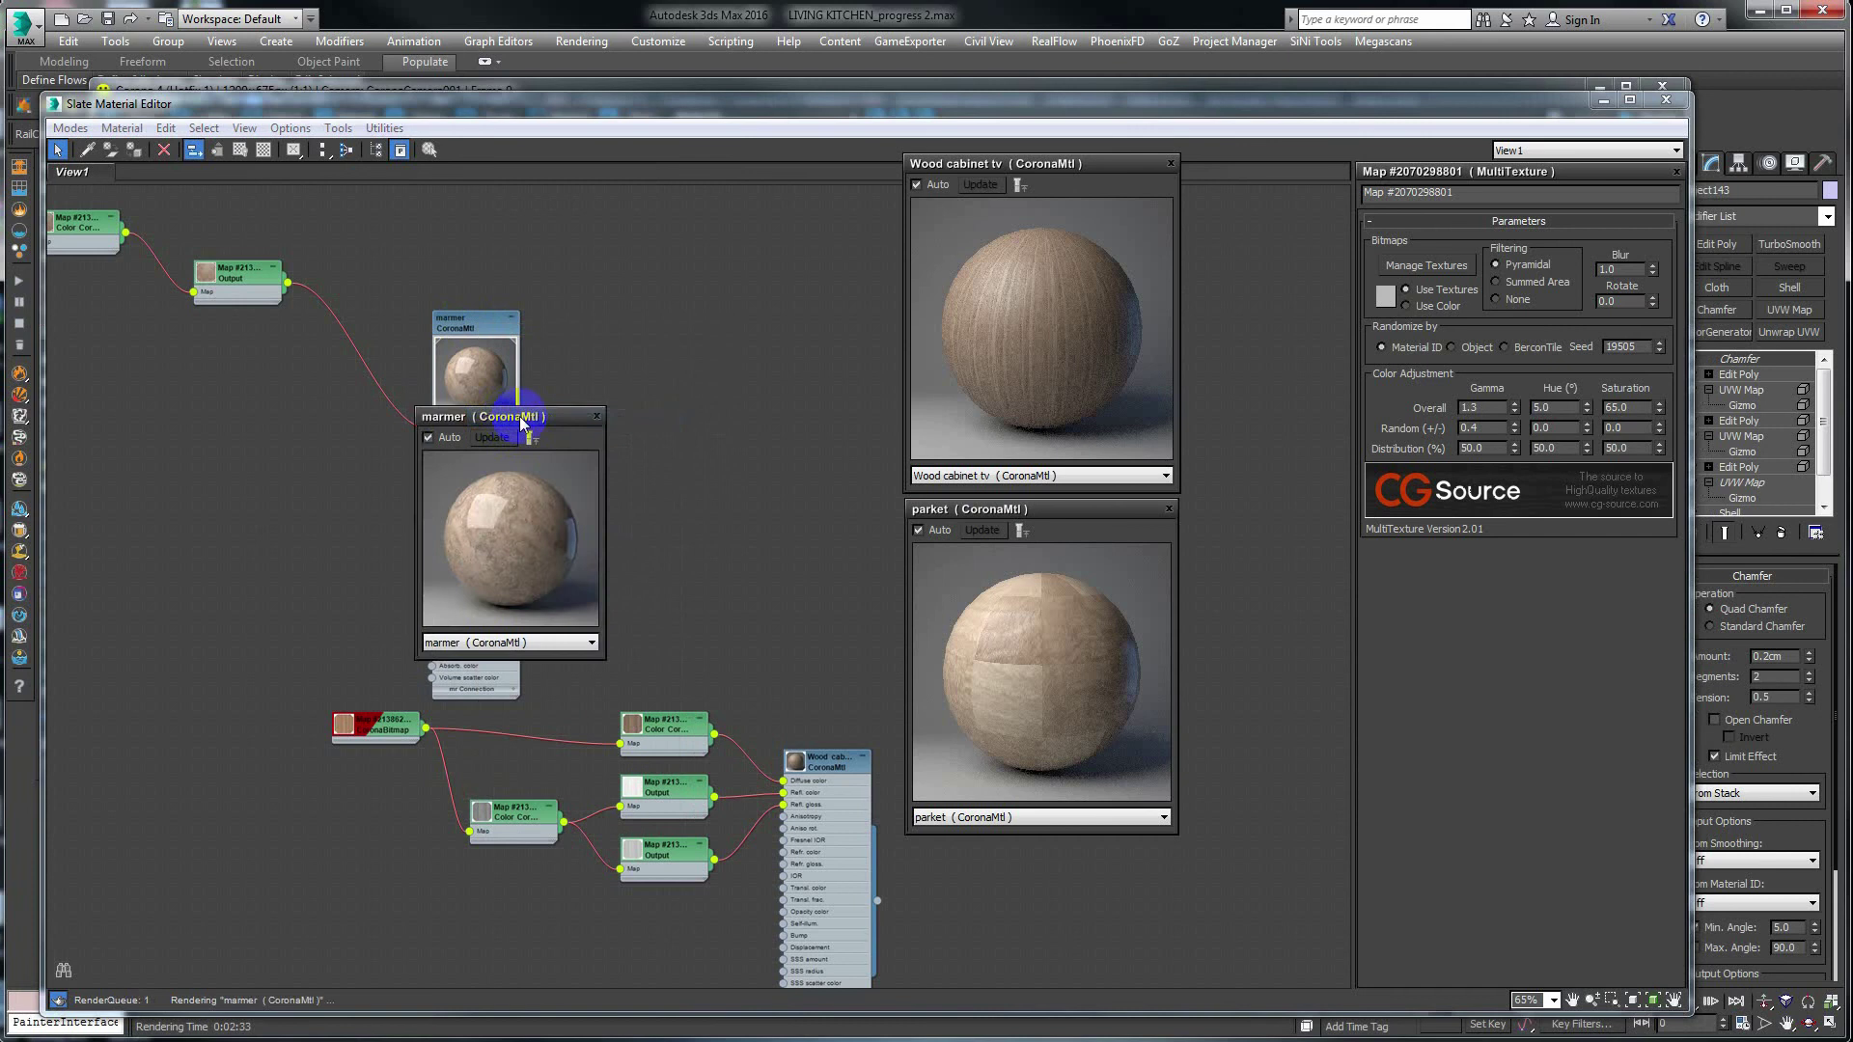
pyautogui.moveTo(525, 418)
pyautogui.mouseDown()
pyautogui.moveTo(816, 183)
pyautogui.moveTo(798, 165)
pyautogui.mouseUp()
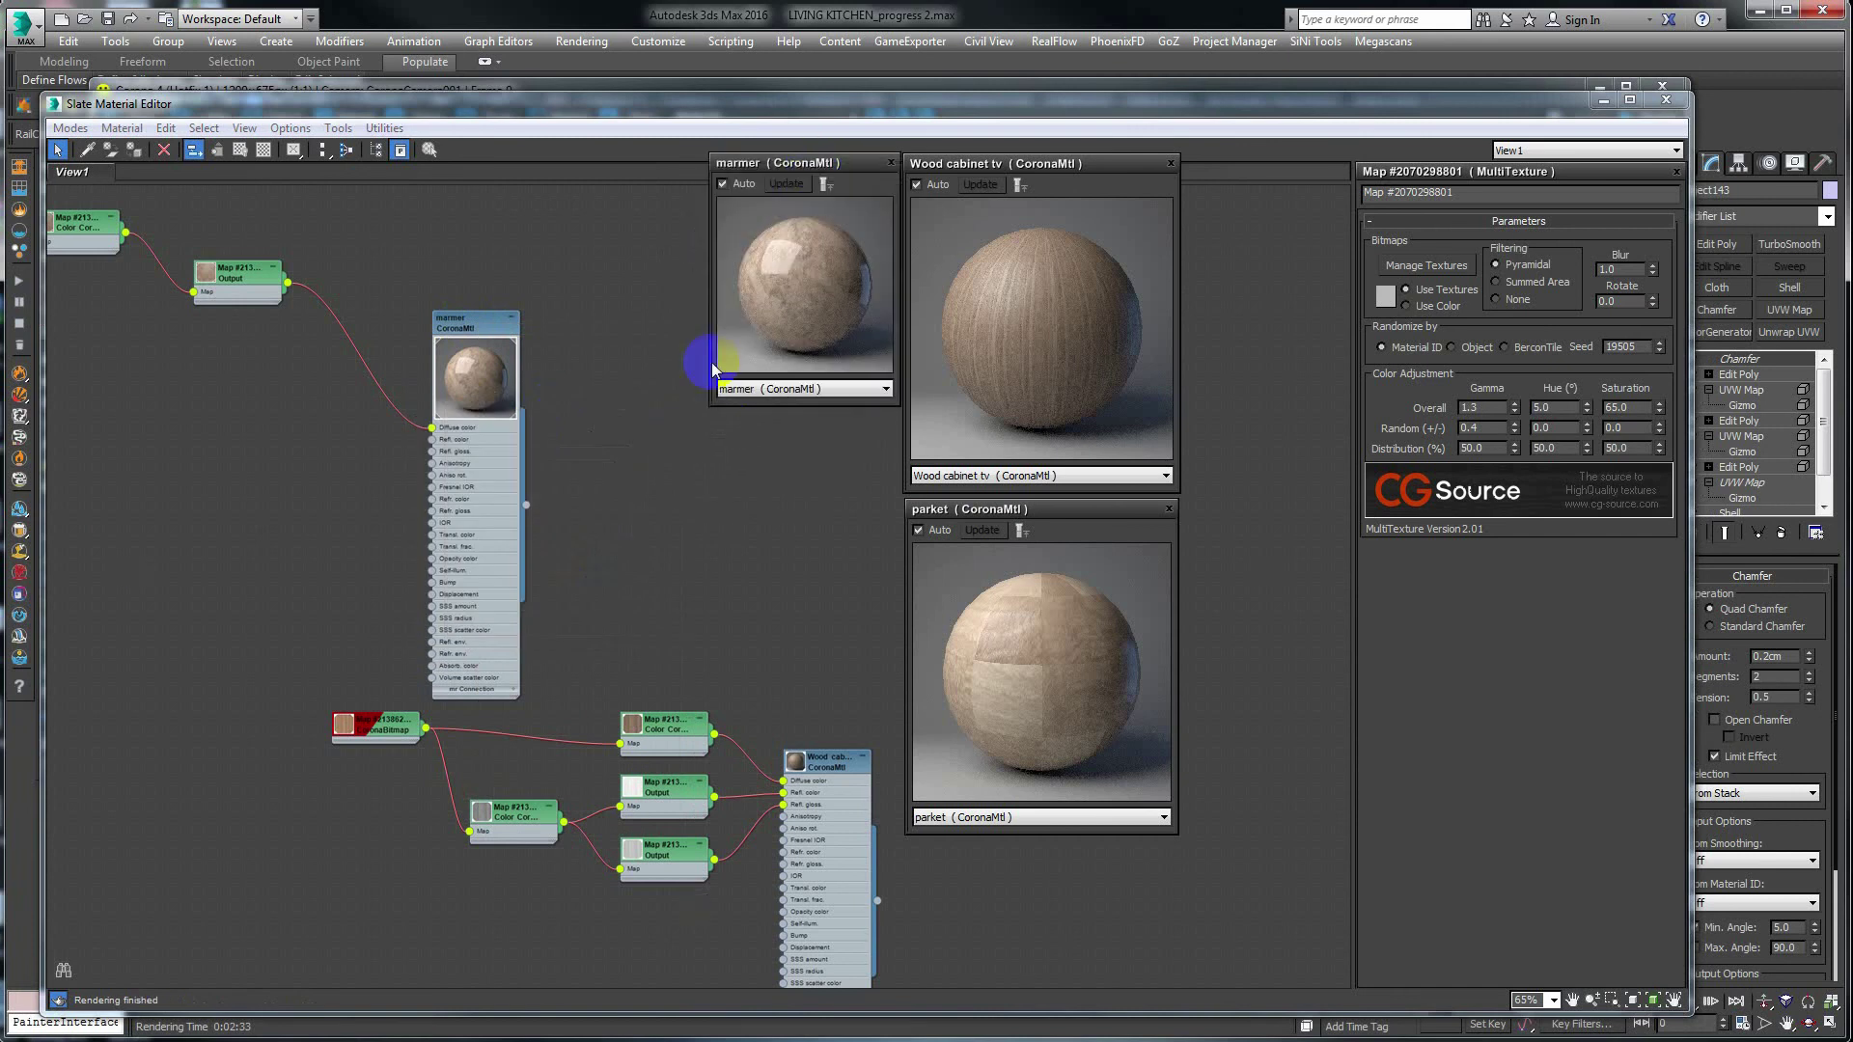
pyautogui.moveTo(714, 405)
pyautogui.mouseDown()
pyautogui.moveTo(686, 435)
pyautogui.moveTo(694, 484)
pyautogui.mouseUp()
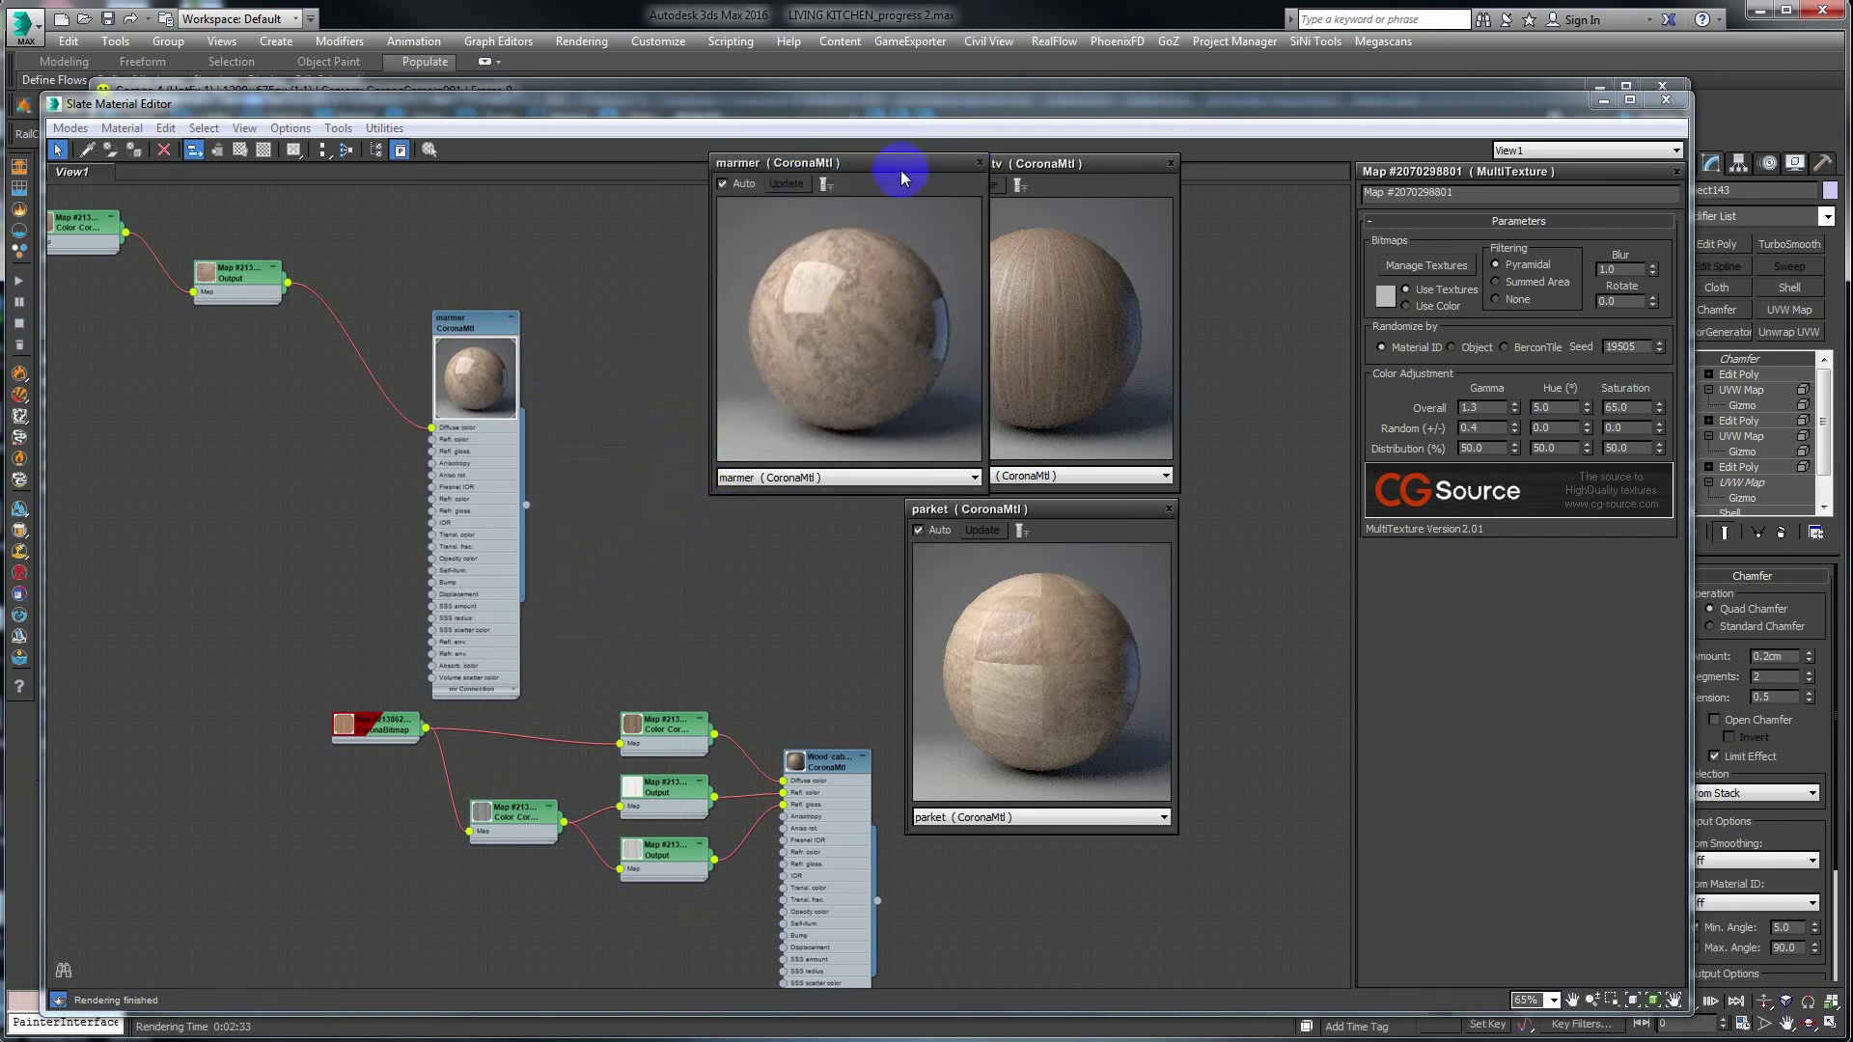
pyautogui.moveTo(901, 170); pyautogui.dragTo(802, 167)
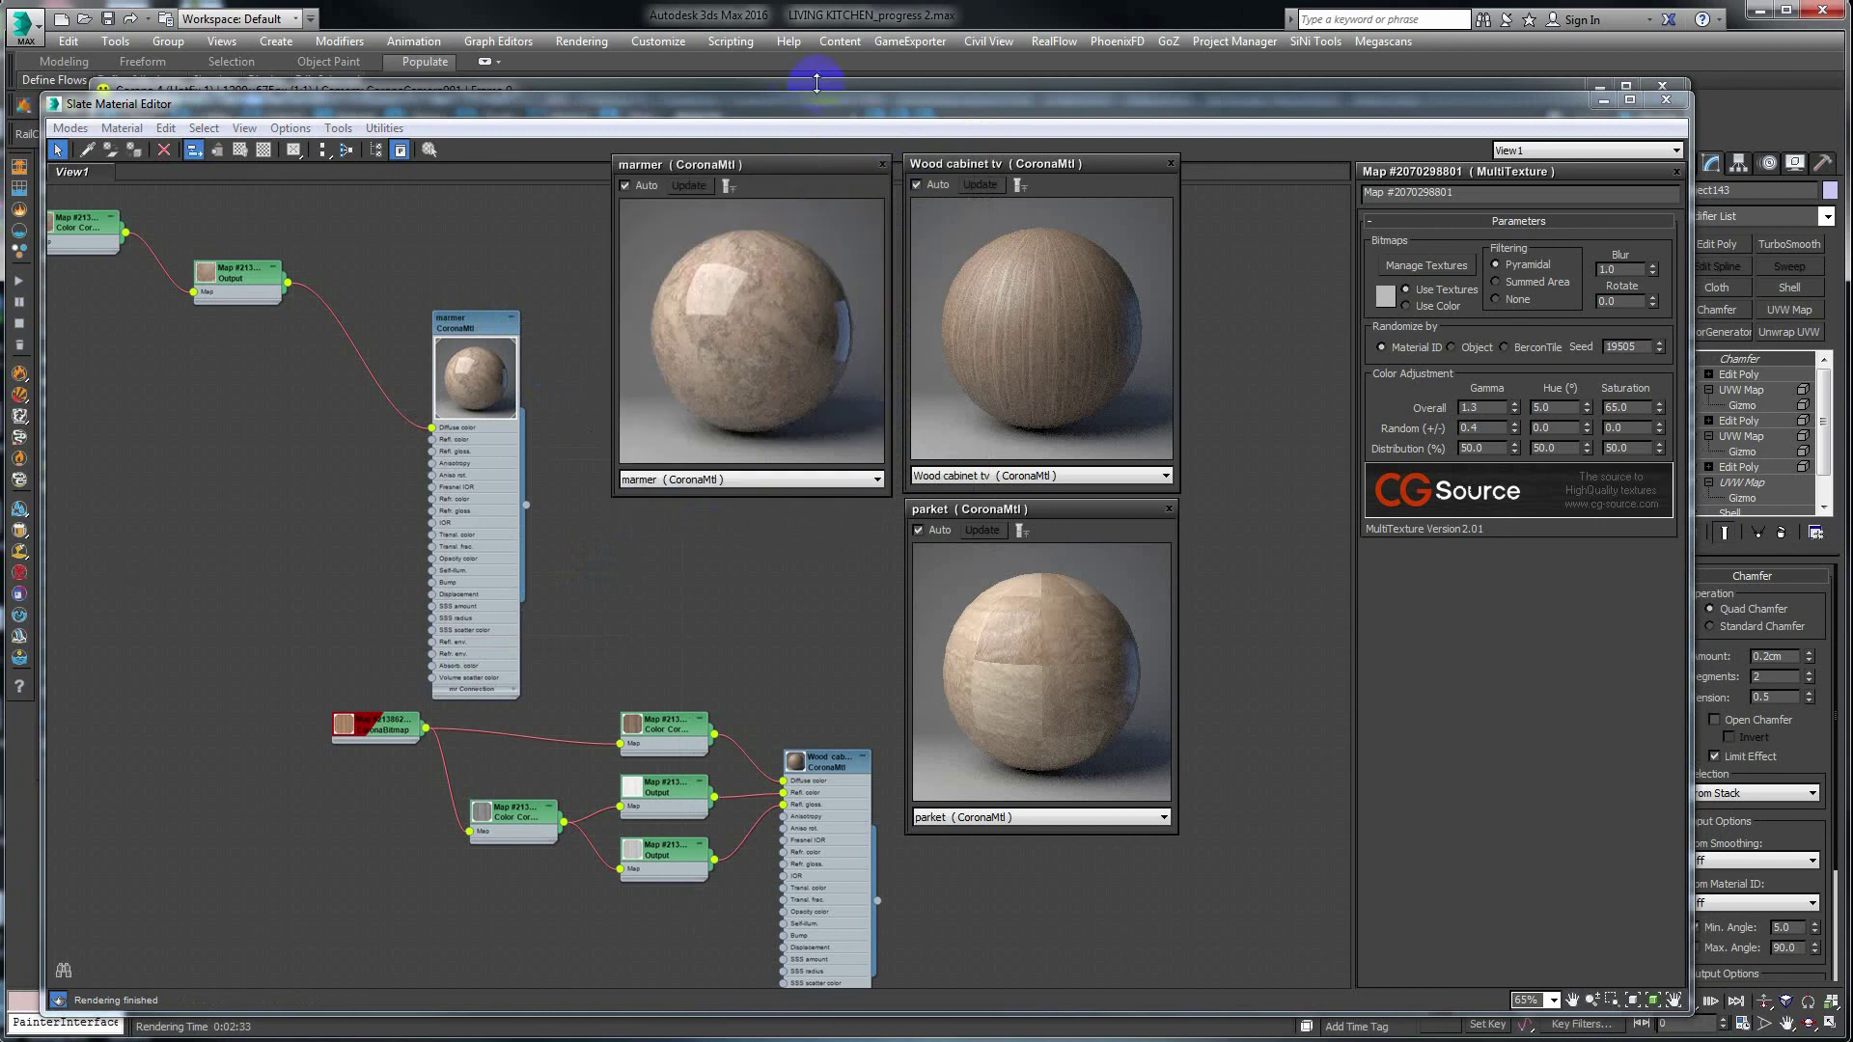
# Store the current kitchen render in the Corona VFB history.
pyautogui.click(816, 84)
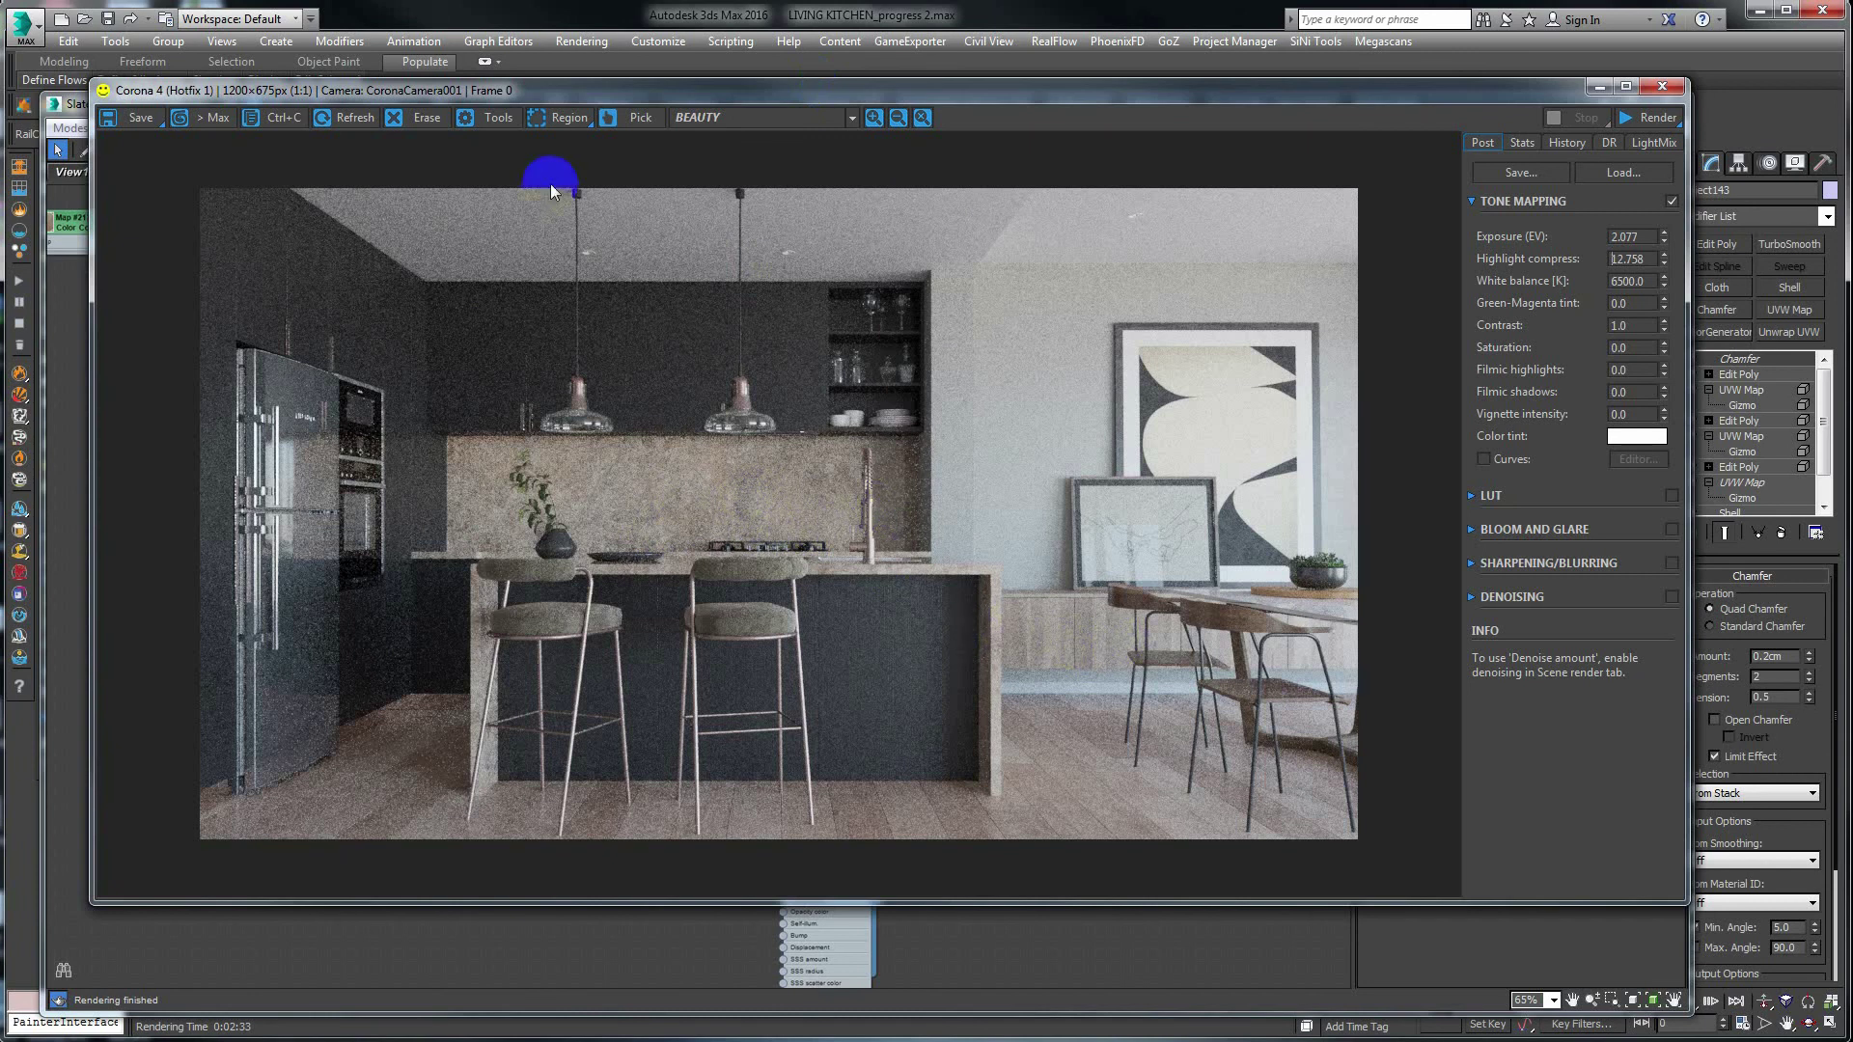
pyautogui.click(1566, 143)
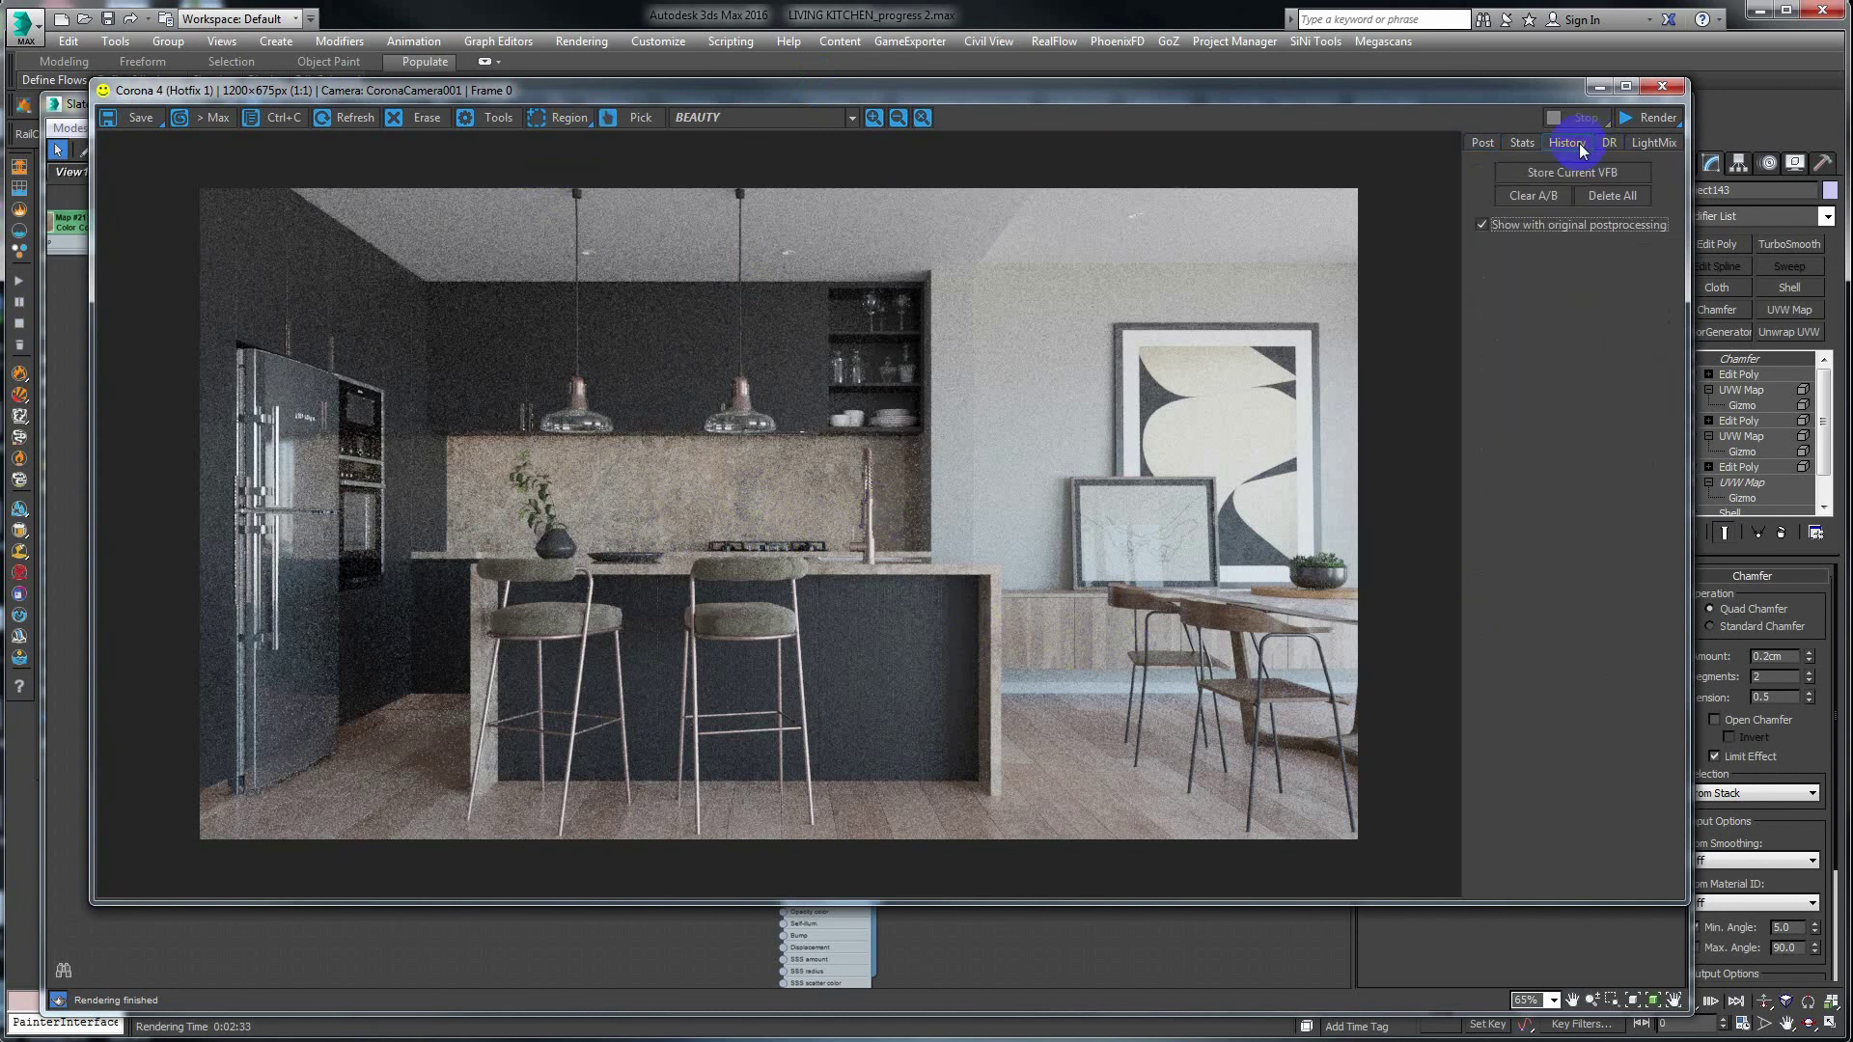
pyautogui.click(1549, 179)
# Re-render a region around the kitchen island and A/B compare it with the stored render.
pyautogui.click(629, 126)
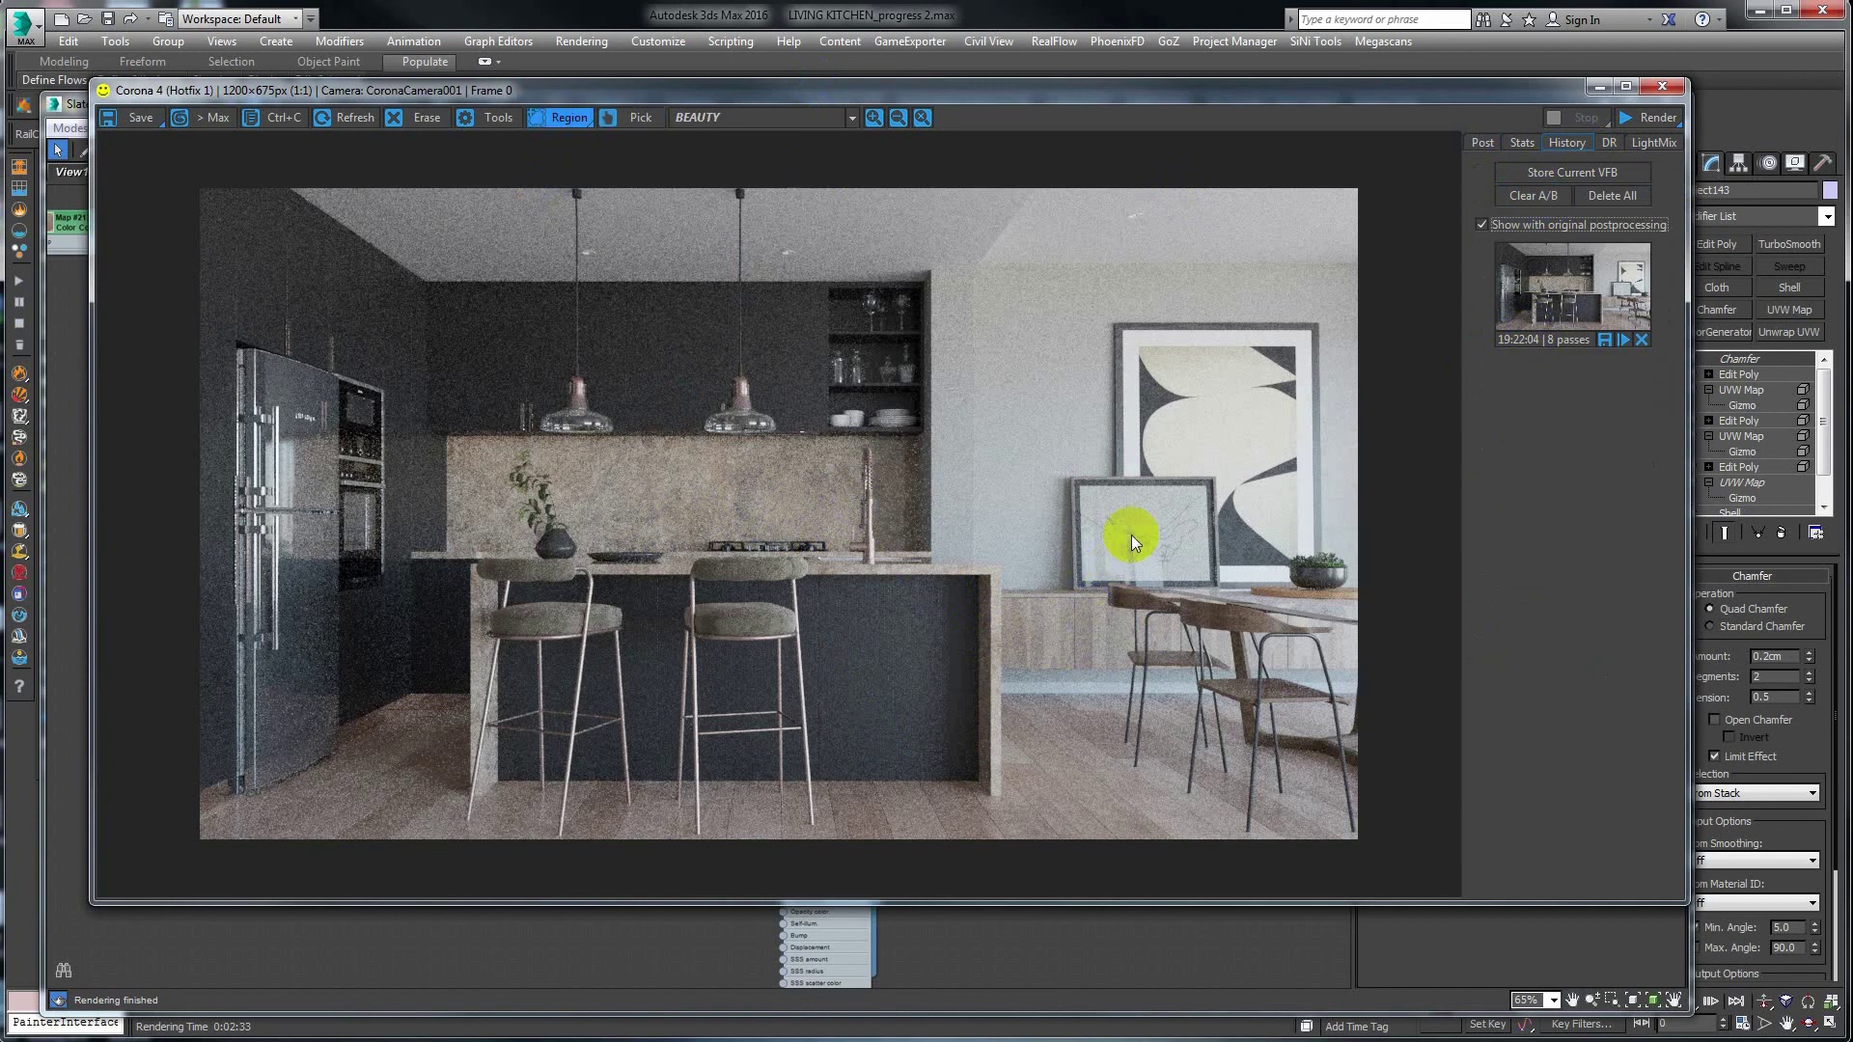
pyautogui.moveTo(1131, 534); pyautogui.dragTo(352, 828)
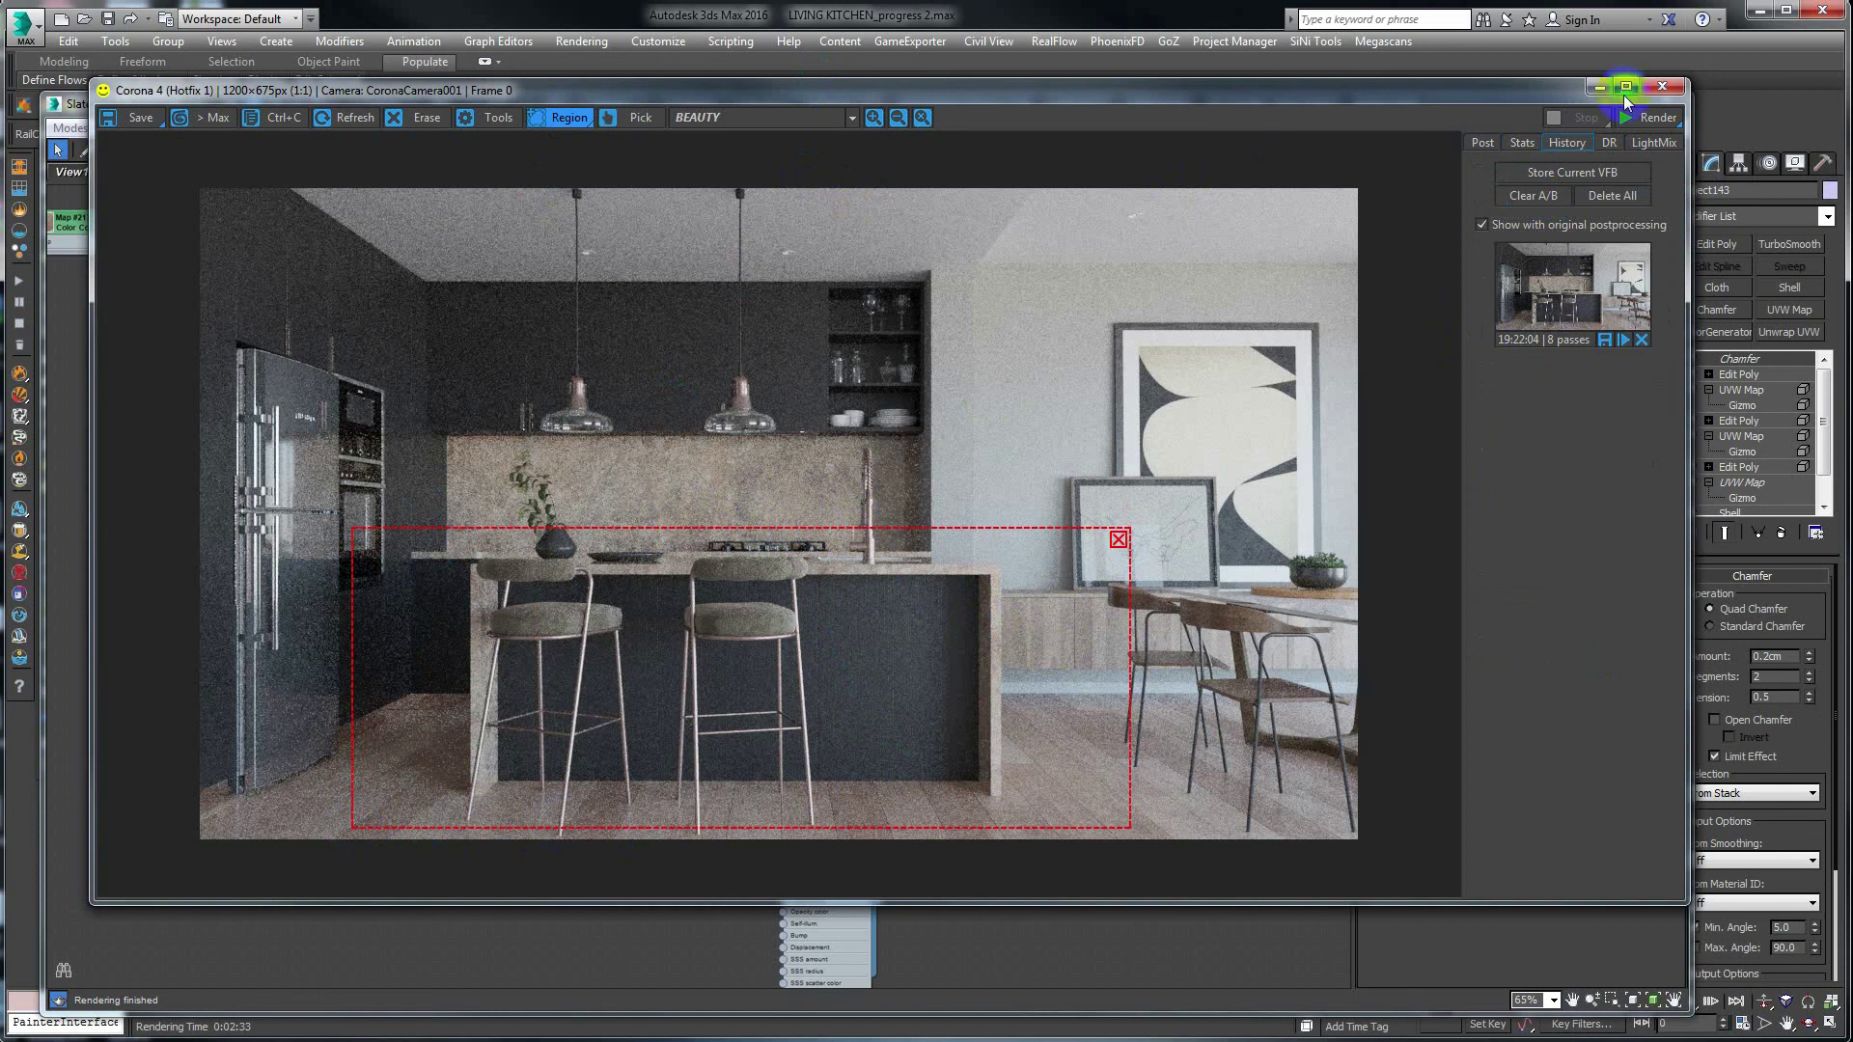
pyautogui.click(1650, 117)
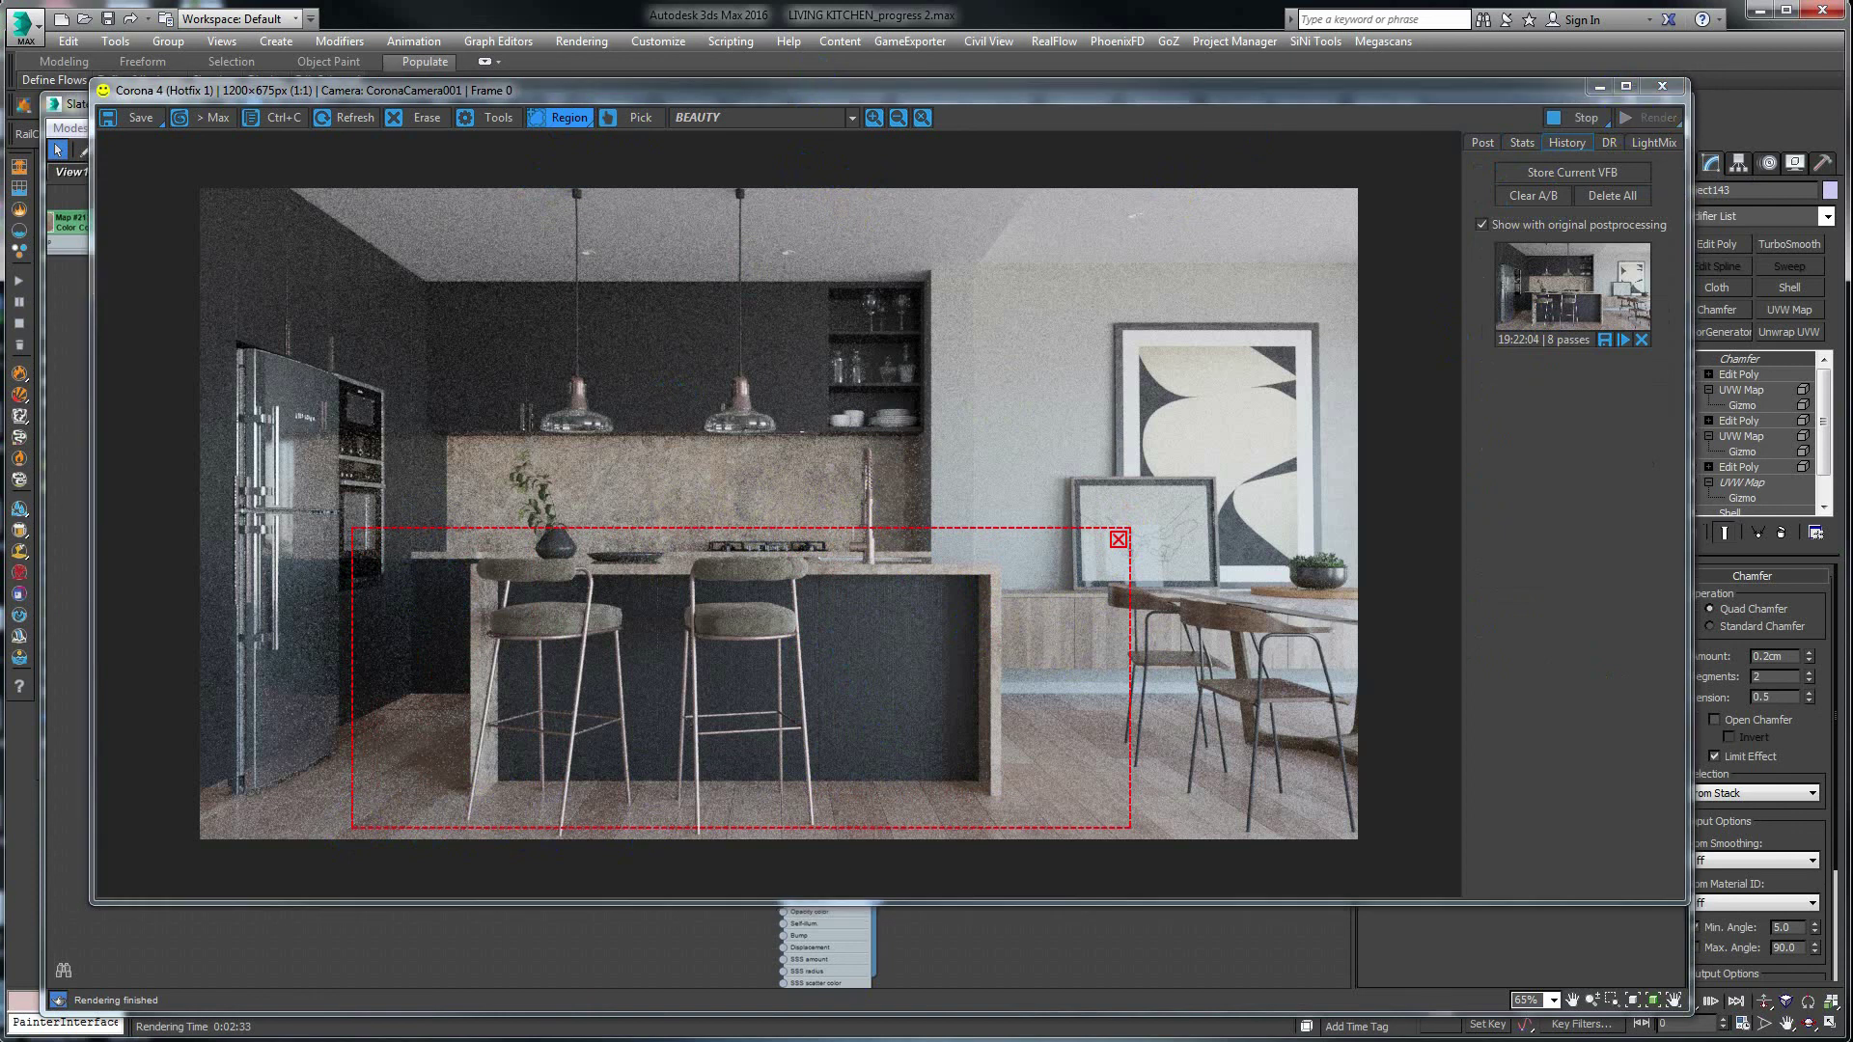
pyautogui.click(1590, 295)
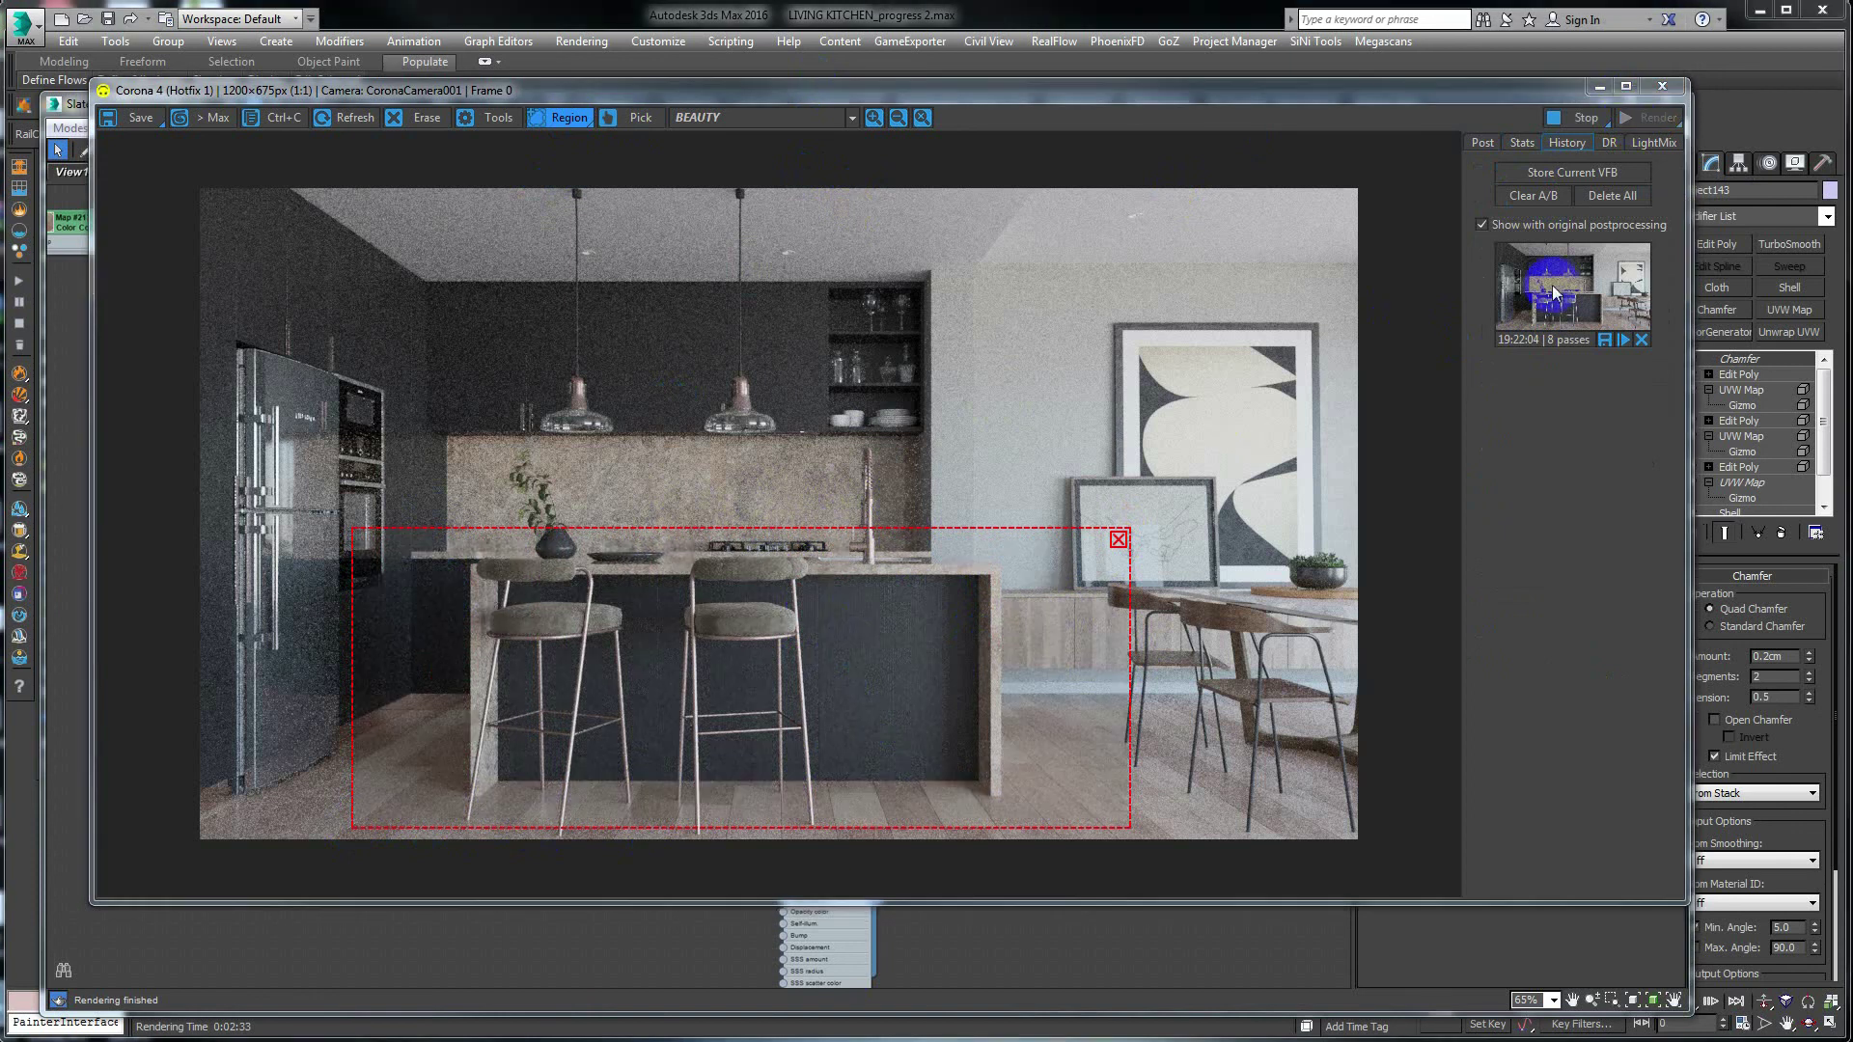
pyautogui.click(721, 351)
pyautogui.moveTo(779, 228)
pyautogui.mouseDown()
pyautogui.moveTo(1241, 235)
pyautogui.moveTo(869, 234)
pyautogui.moveTo(533, 270)
pyautogui.moveTo(1198, 266)
pyautogui.moveTo(629, 310)
pyautogui.moveTo(981, 283)
pyautogui.moveTo(372, 290)
pyautogui.moveTo(901, 310)
pyautogui.moveTo(290, 302)
pyautogui.moveTo(1104, 298)
pyautogui.moveTo(255, 304)
pyautogui.moveTo(997, 309)
pyautogui.moveTo(403, 320)
pyautogui.moveTo(422, 321)
pyautogui.mouseUp()
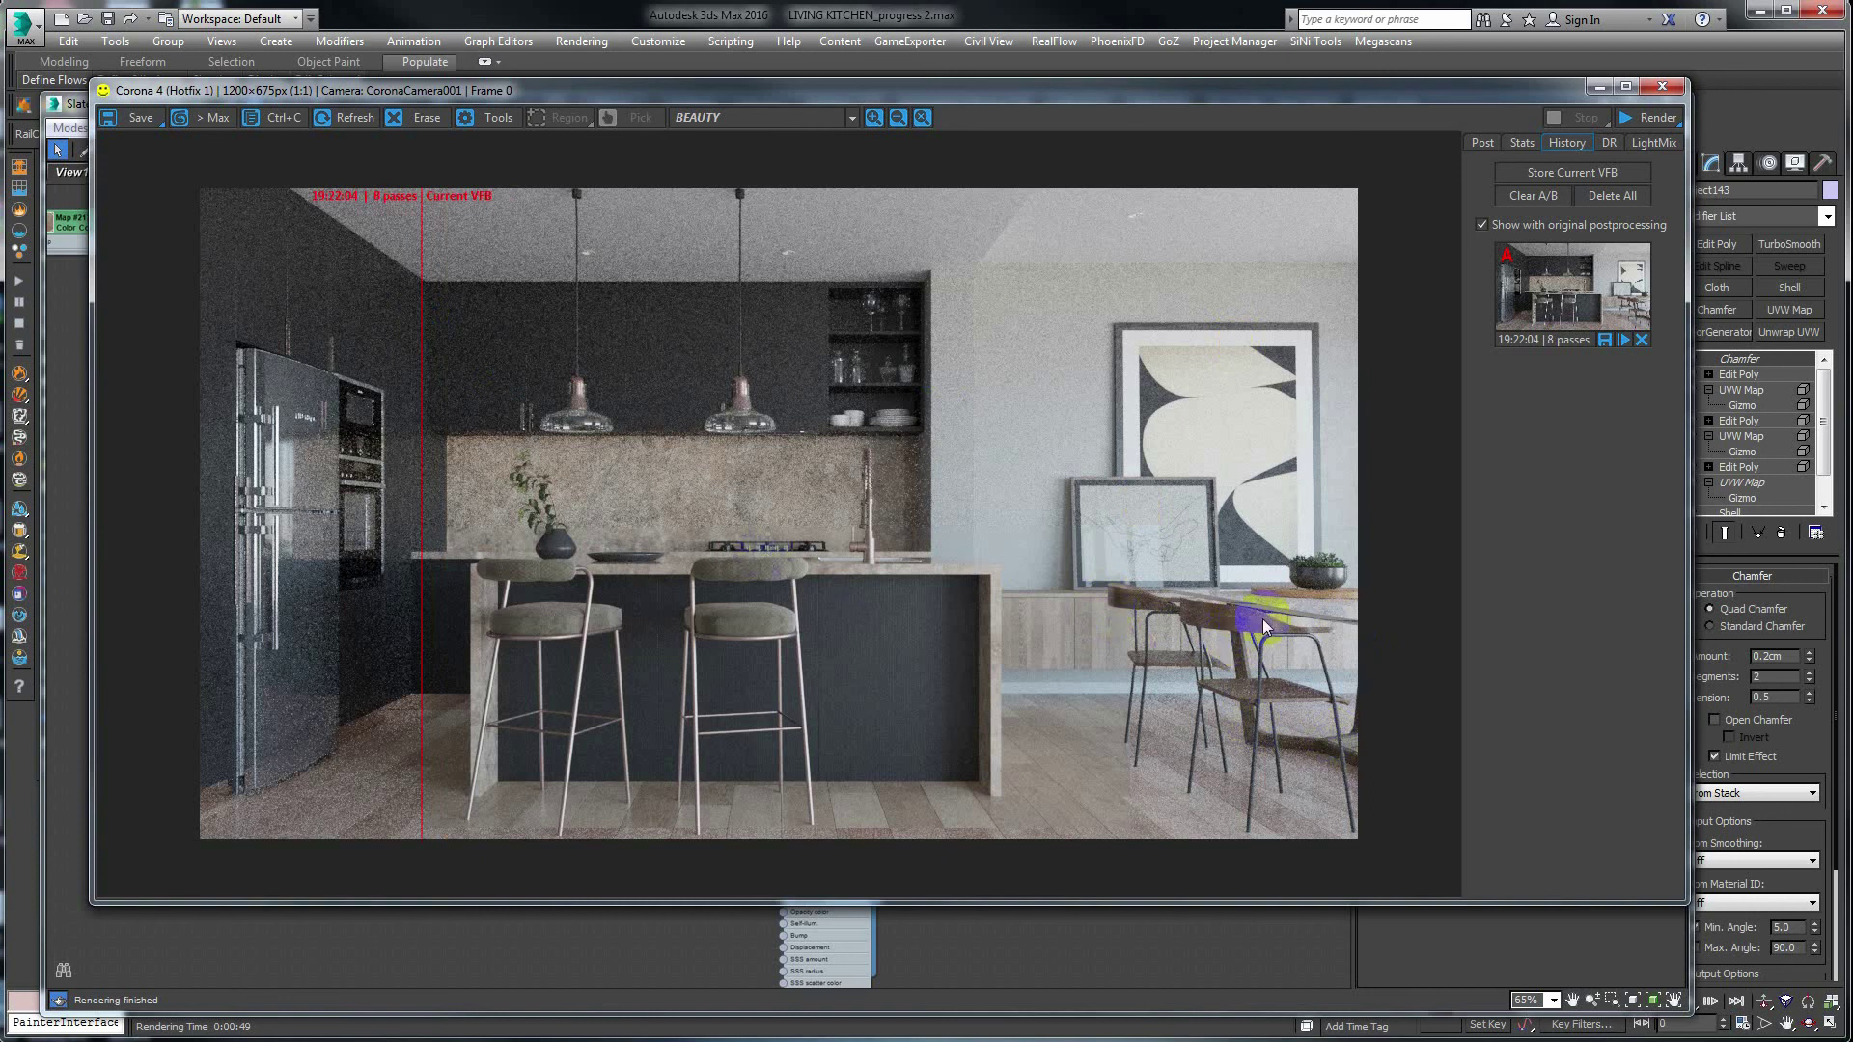
pyautogui.moveTo(1079, 86)
pyautogui.mouseDown()
pyautogui.moveTo(772, 522)
pyautogui.moveTo(935, 263)
pyautogui.mouseUp()
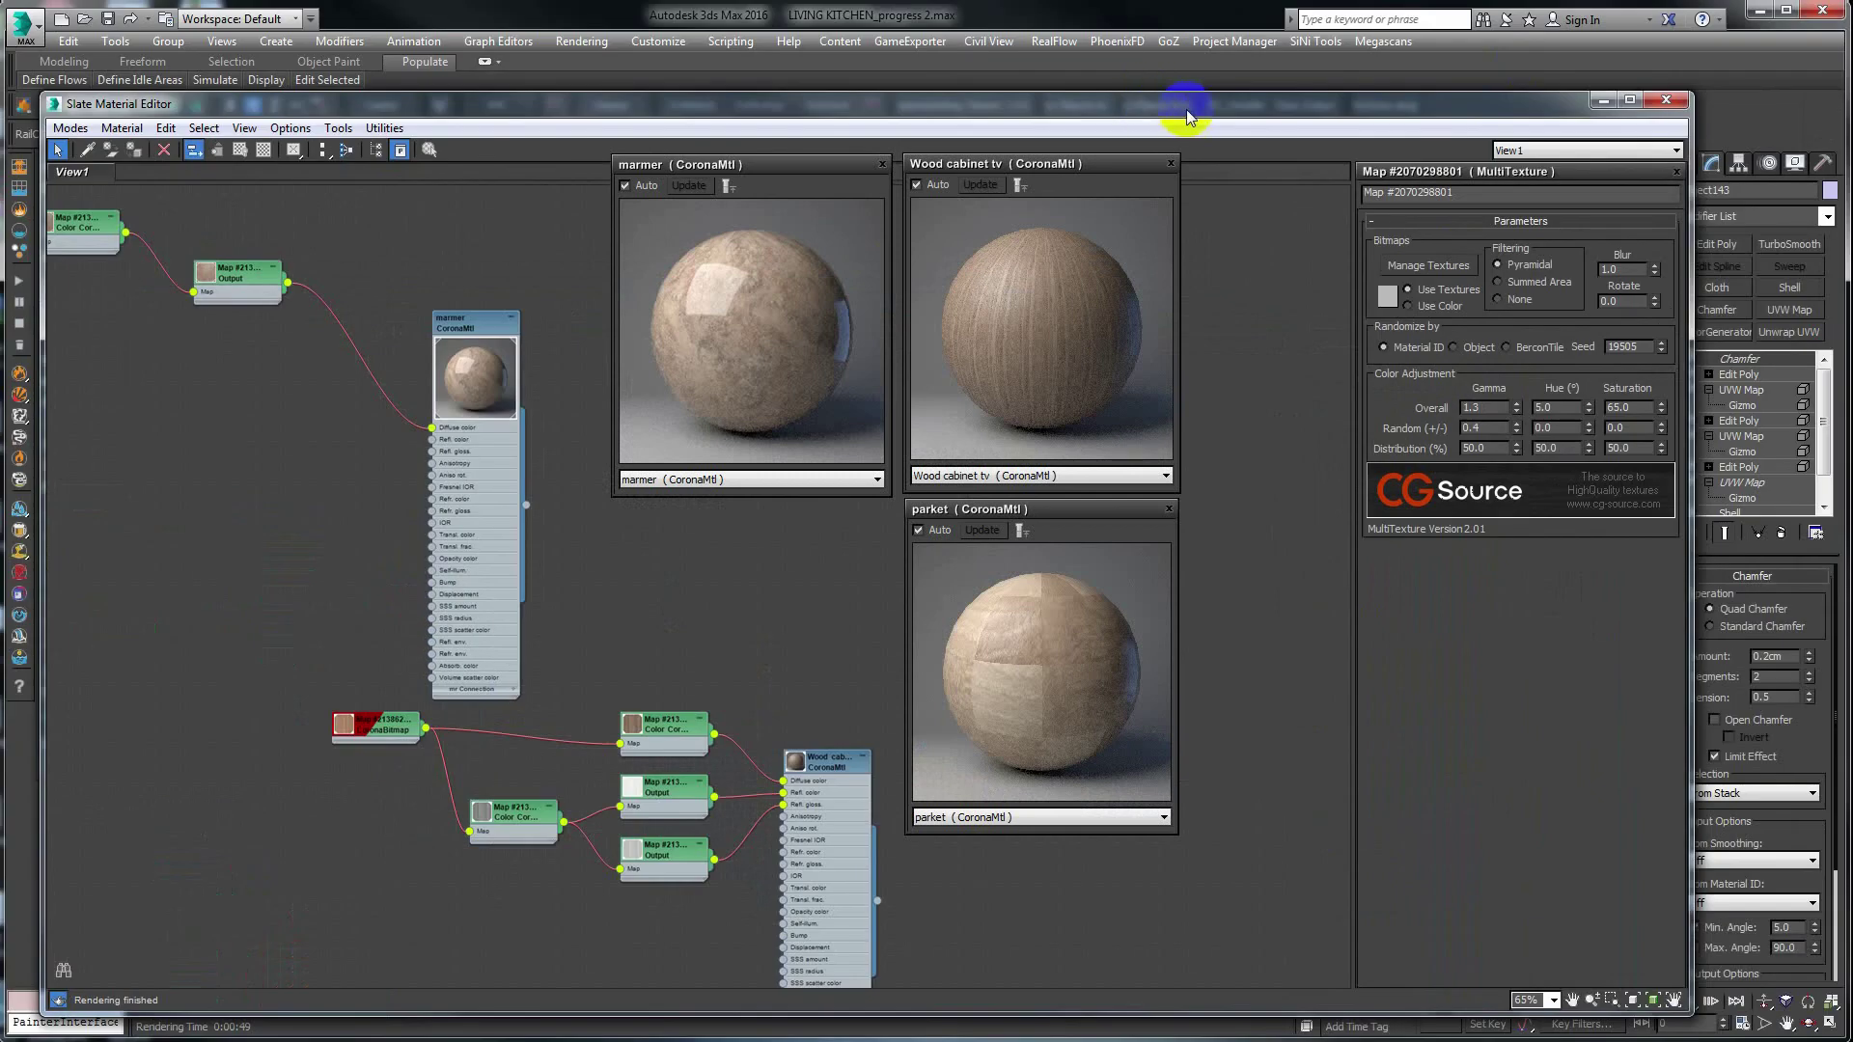
# Move the Slate editor back up and close the marmer and parket previews.
pyautogui.moveTo(1179, 111)
pyautogui.mouseDown()
pyautogui.moveTo(567, 125)
pyautogui.moveTo(1008, 800)
pyautogui.mouseUp()
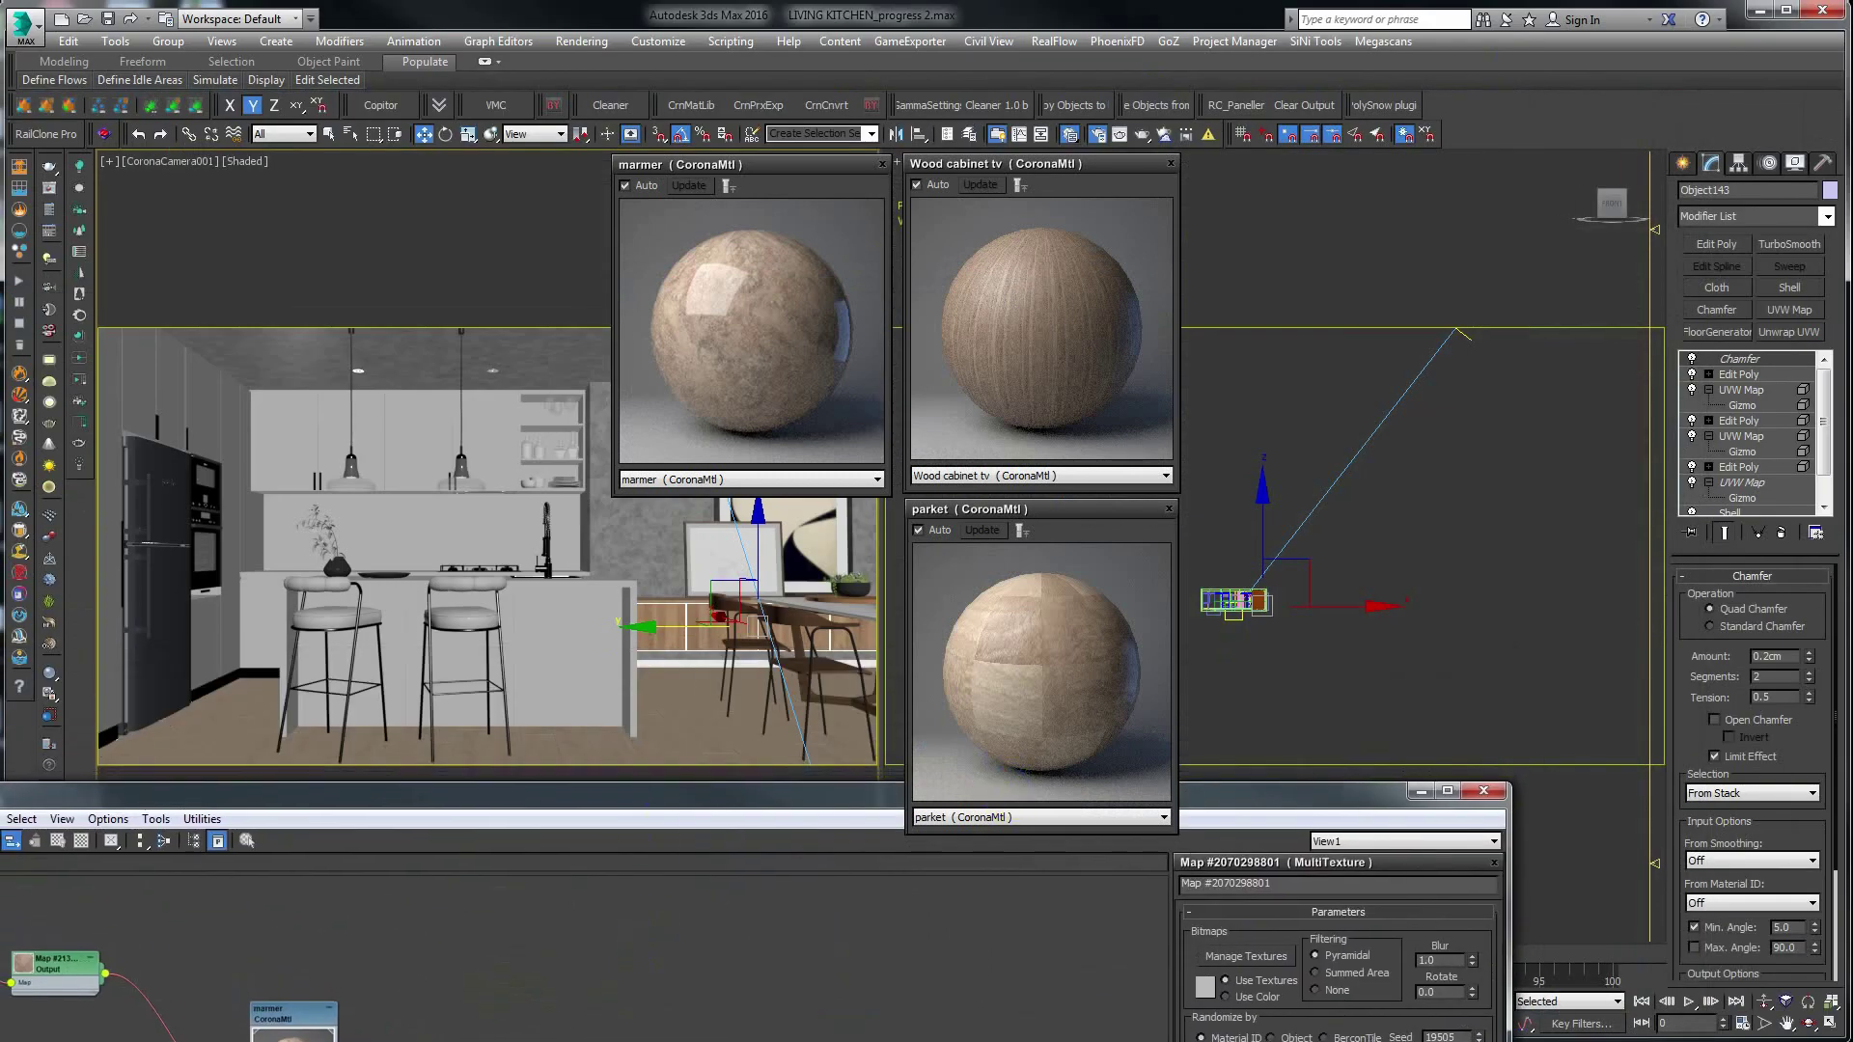
pyautogui.click(521, 812)
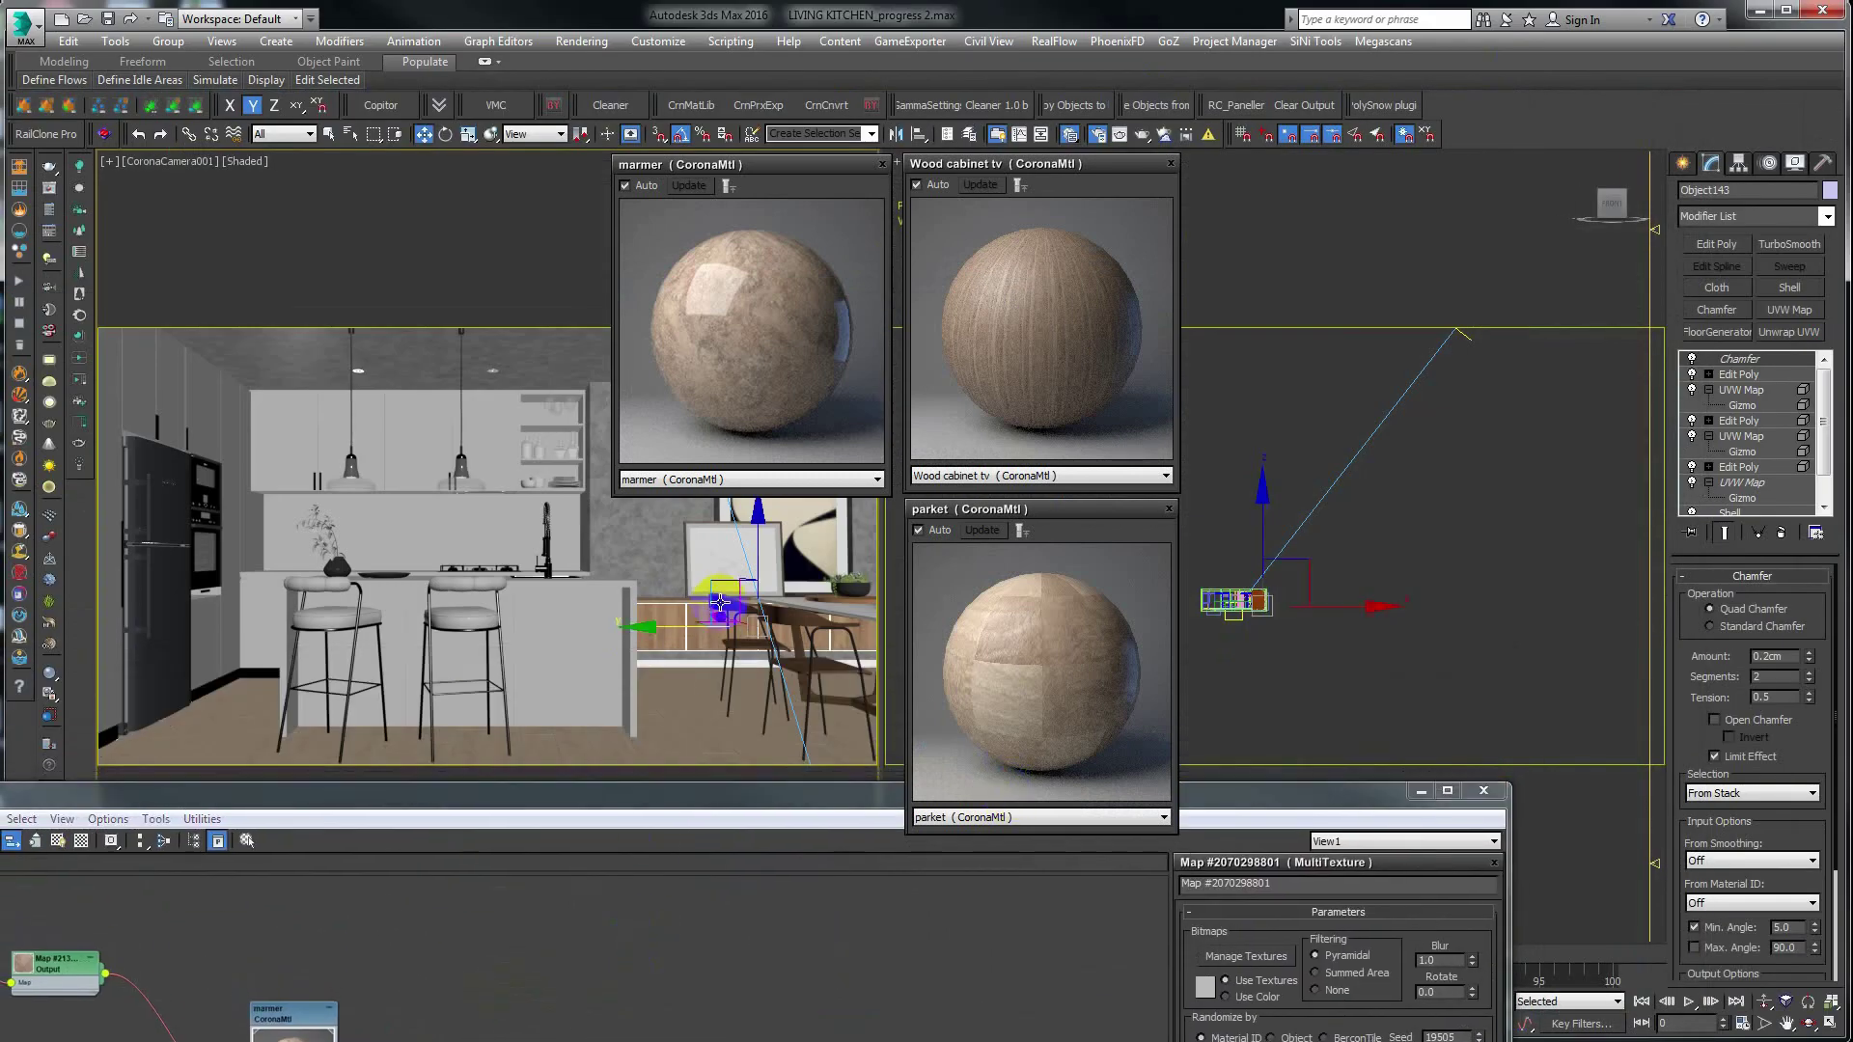
pyautogui.moveTo(487, 818); pyautogui.dragTo(703, 103)
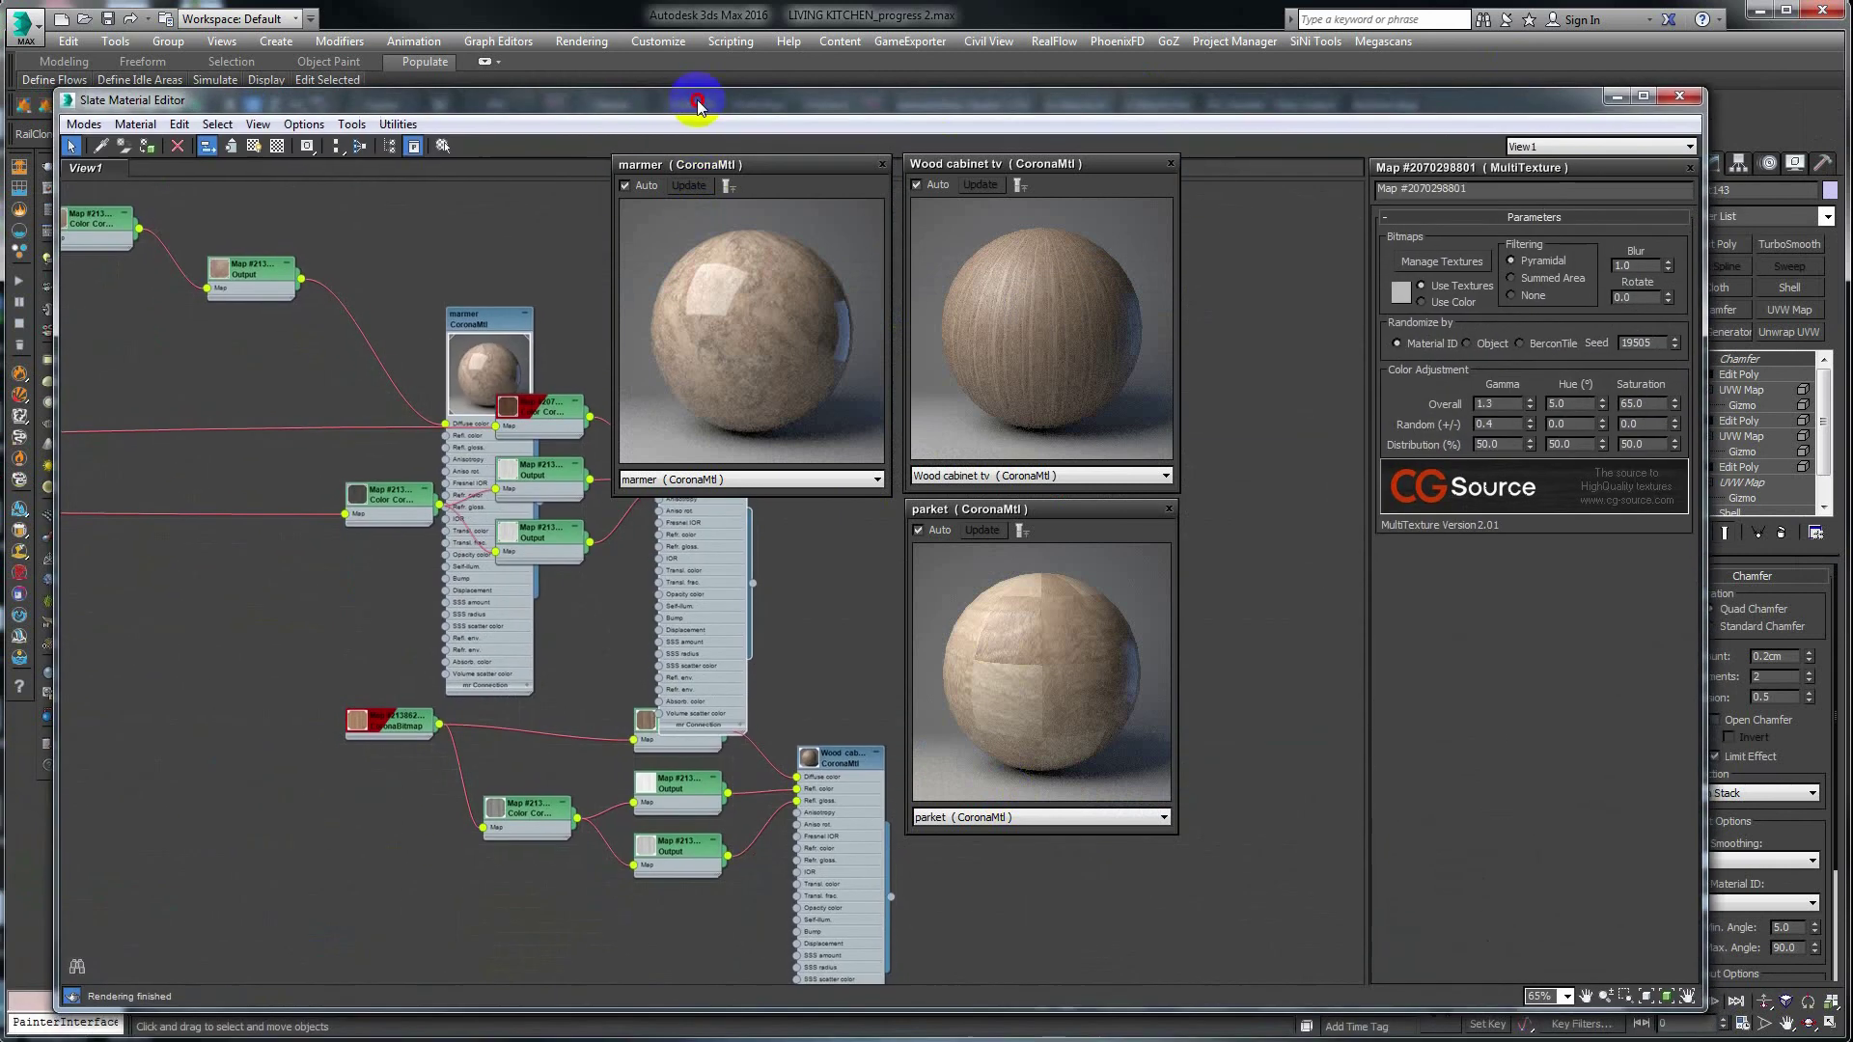
pyautogui.click(881, 164)
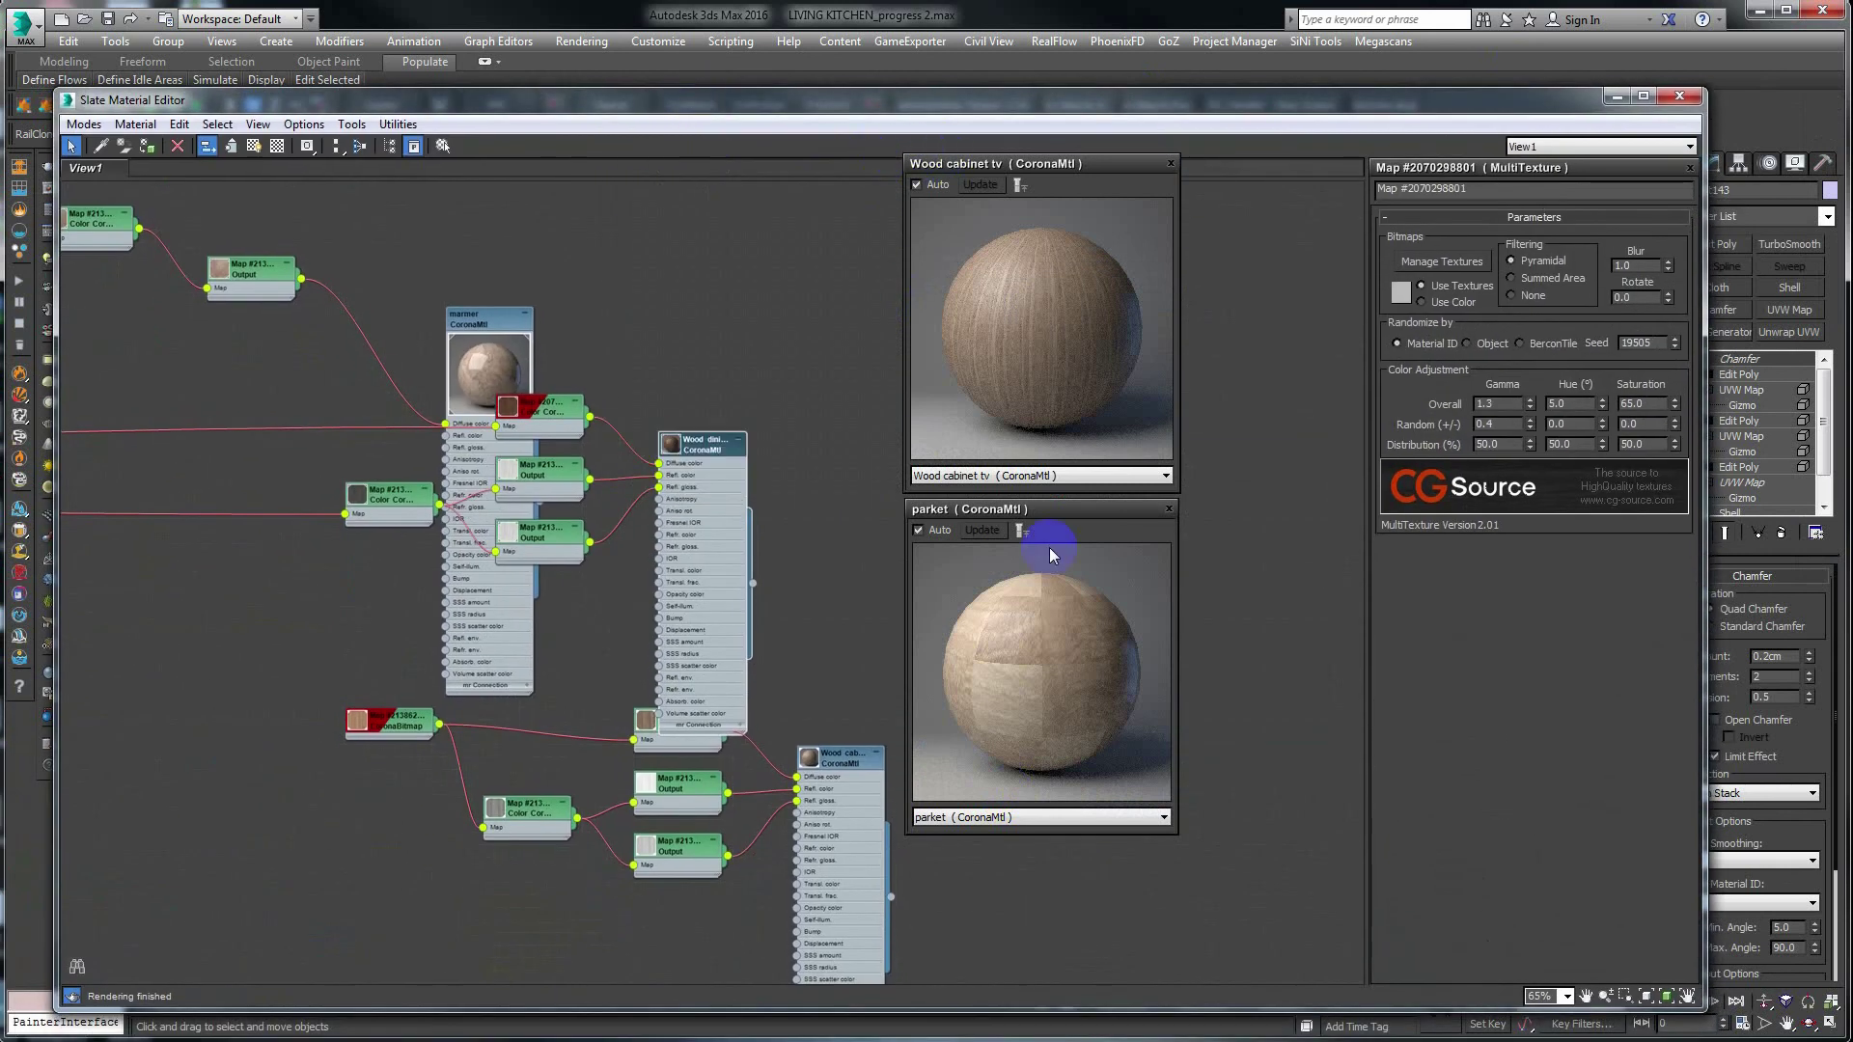
pyautogui.click(1163, 514)
# Open a Wood dining chair preview window beside the wood cabinet preview.
pyautogui.rightClick(701, 444)
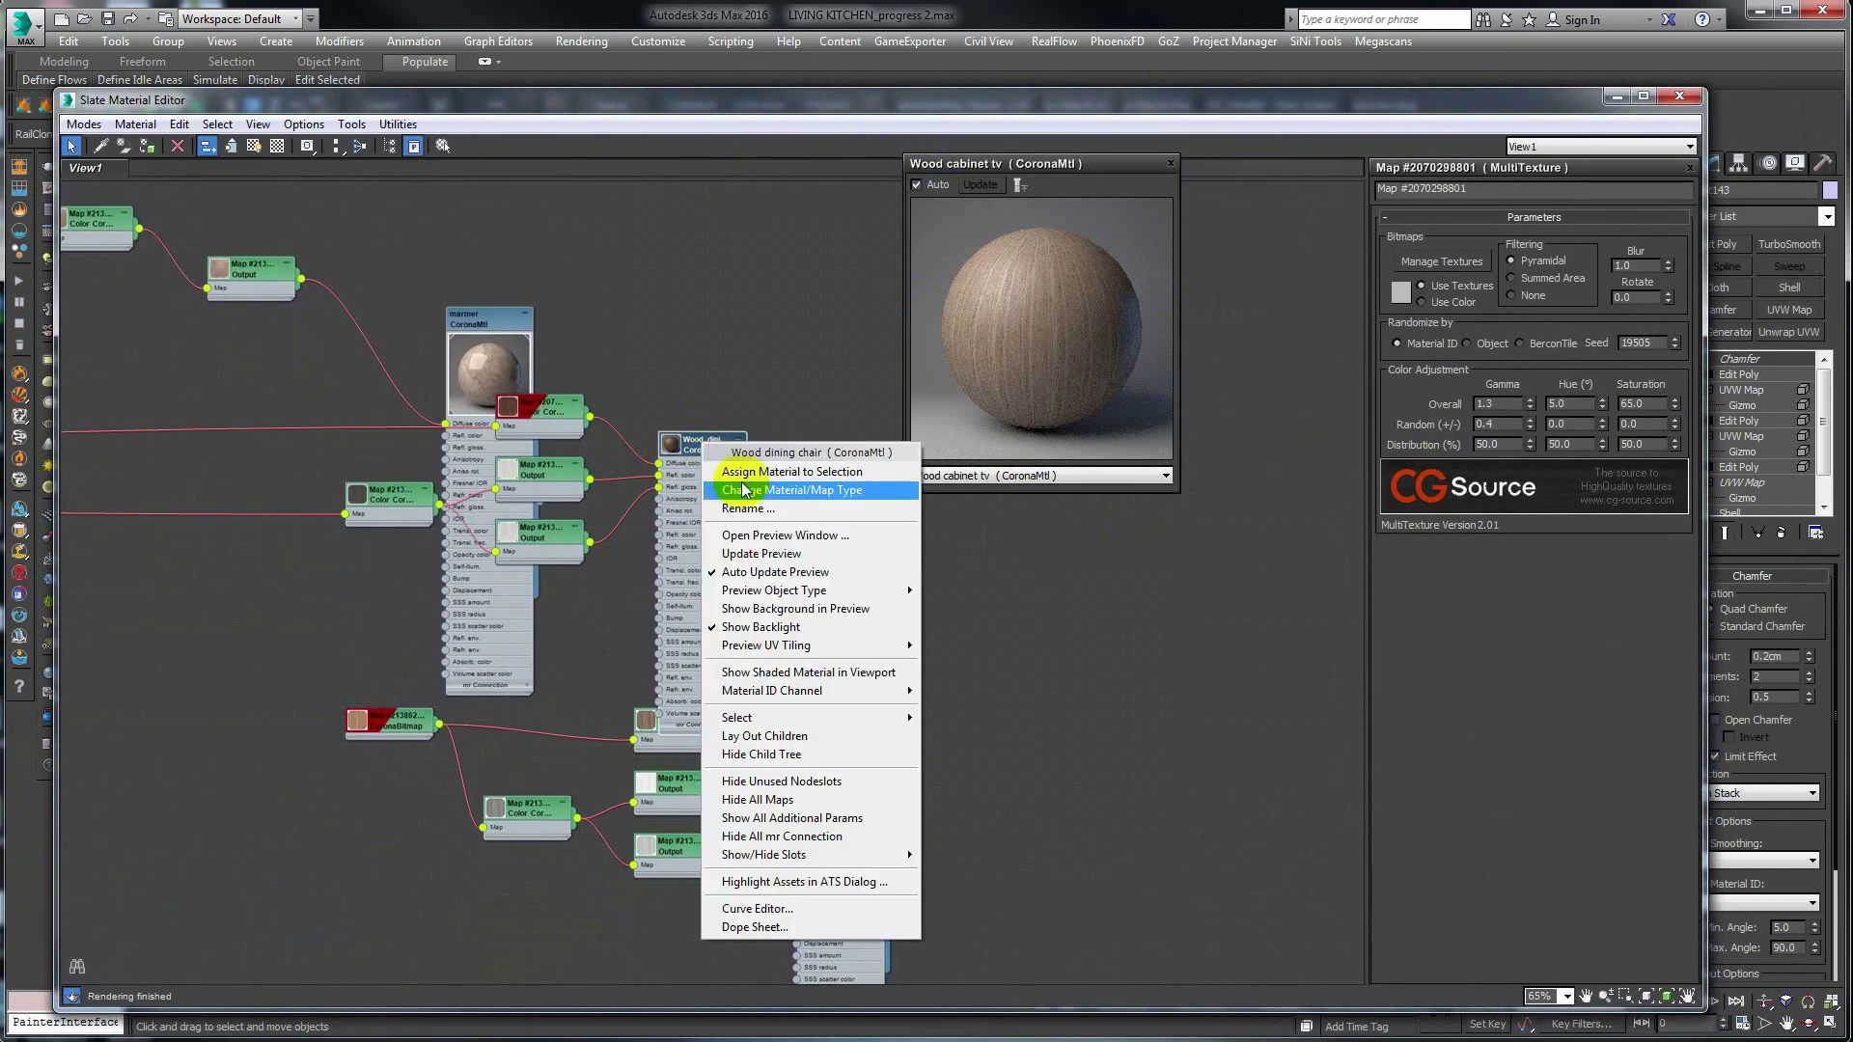
pyautogui.click(748, 535)
pyautogui.moveTo(763, 540); pyautogui.dragTo(1124, 558)
pyautogui.moveTo(719, 449)
pyautogui.mouseDown()
pyautogui.moveTo(784, 360)
pyautogui.moveTo(786, 248)
pyautogui.mouseUp()
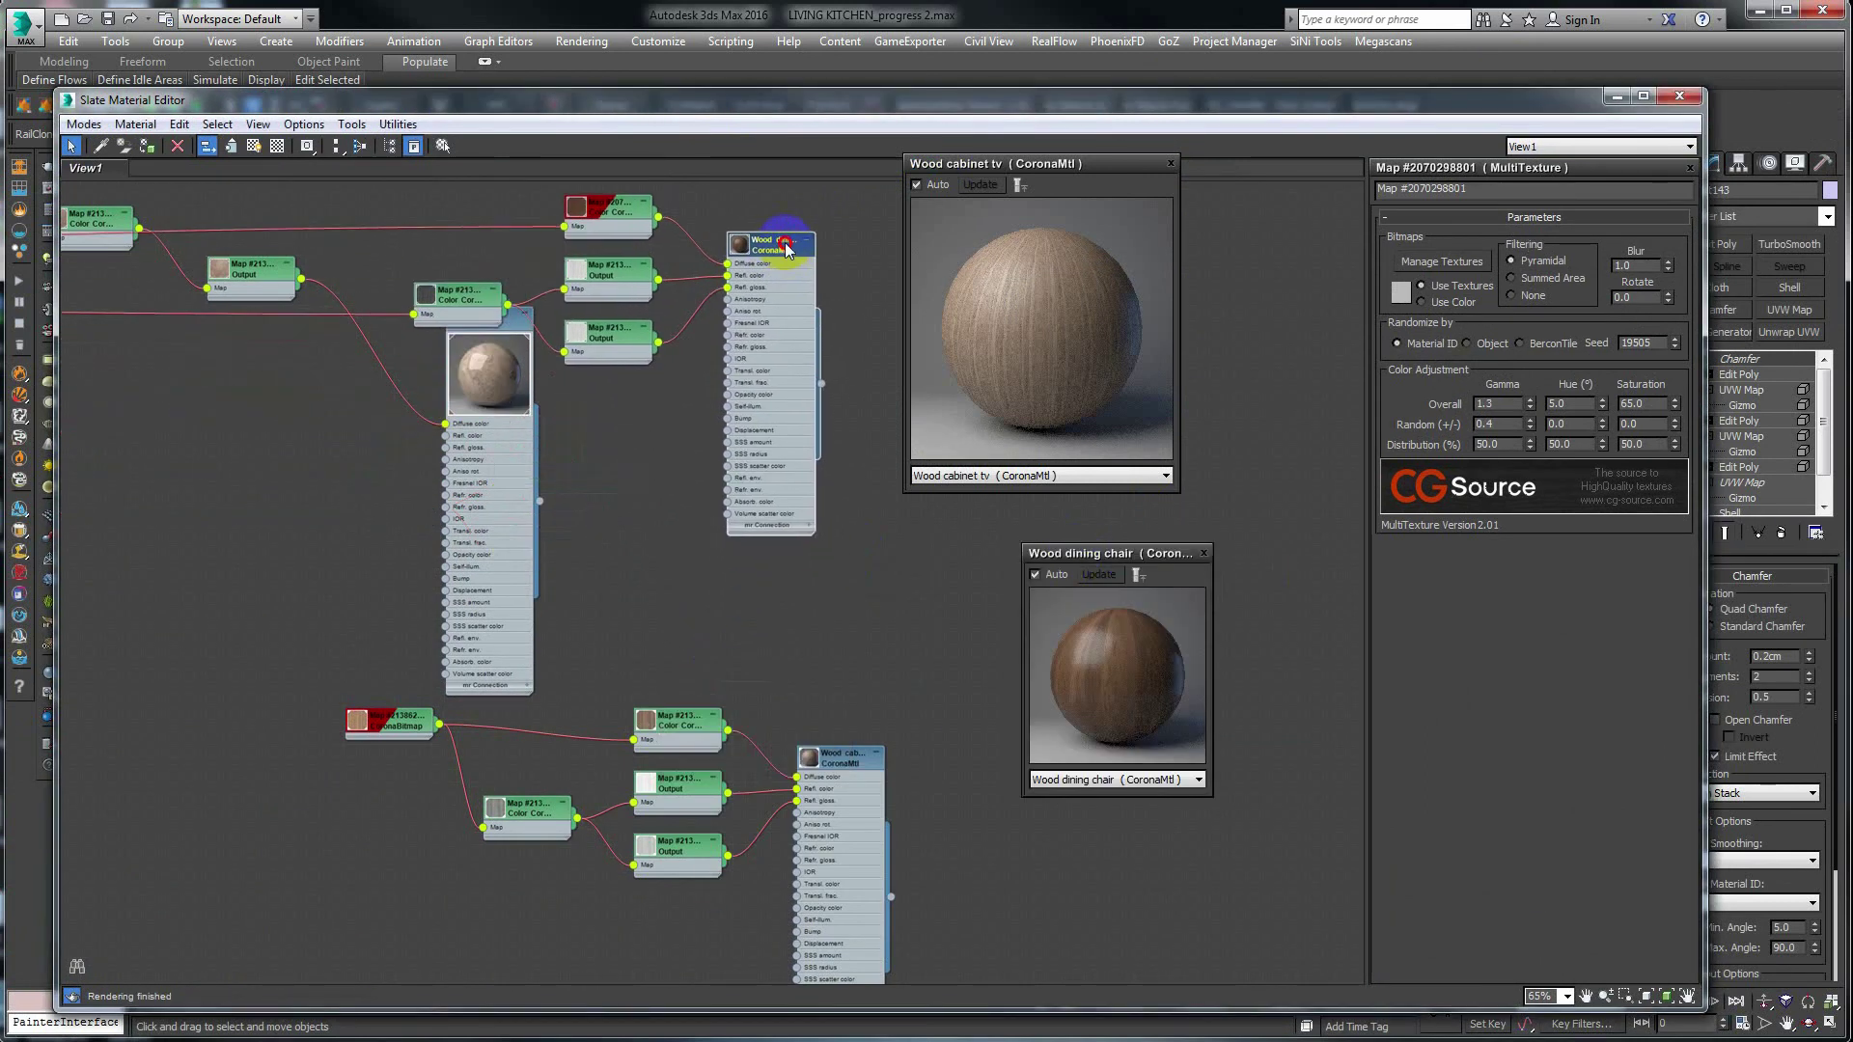
# Gather all node networks into view and select the dining chair's top Color Correction node.
pyautogui.scroll(-1, 787, 249)
pyautogui.moveTo(786, 249)
pyautogui.mouseDown(button='middle')
pyautogui.moveTo(768, 584)
pyautogui.moveTo(744, 366)
pyautogui.mouseUp(button='middle')
pyautogui.scroll(-3, 351, 621)
pyautogui.moveTo(351, 621); pyautogui.dragTo(588, 695, button='middle')
pyautogui.scroll(-3, 317, 652)
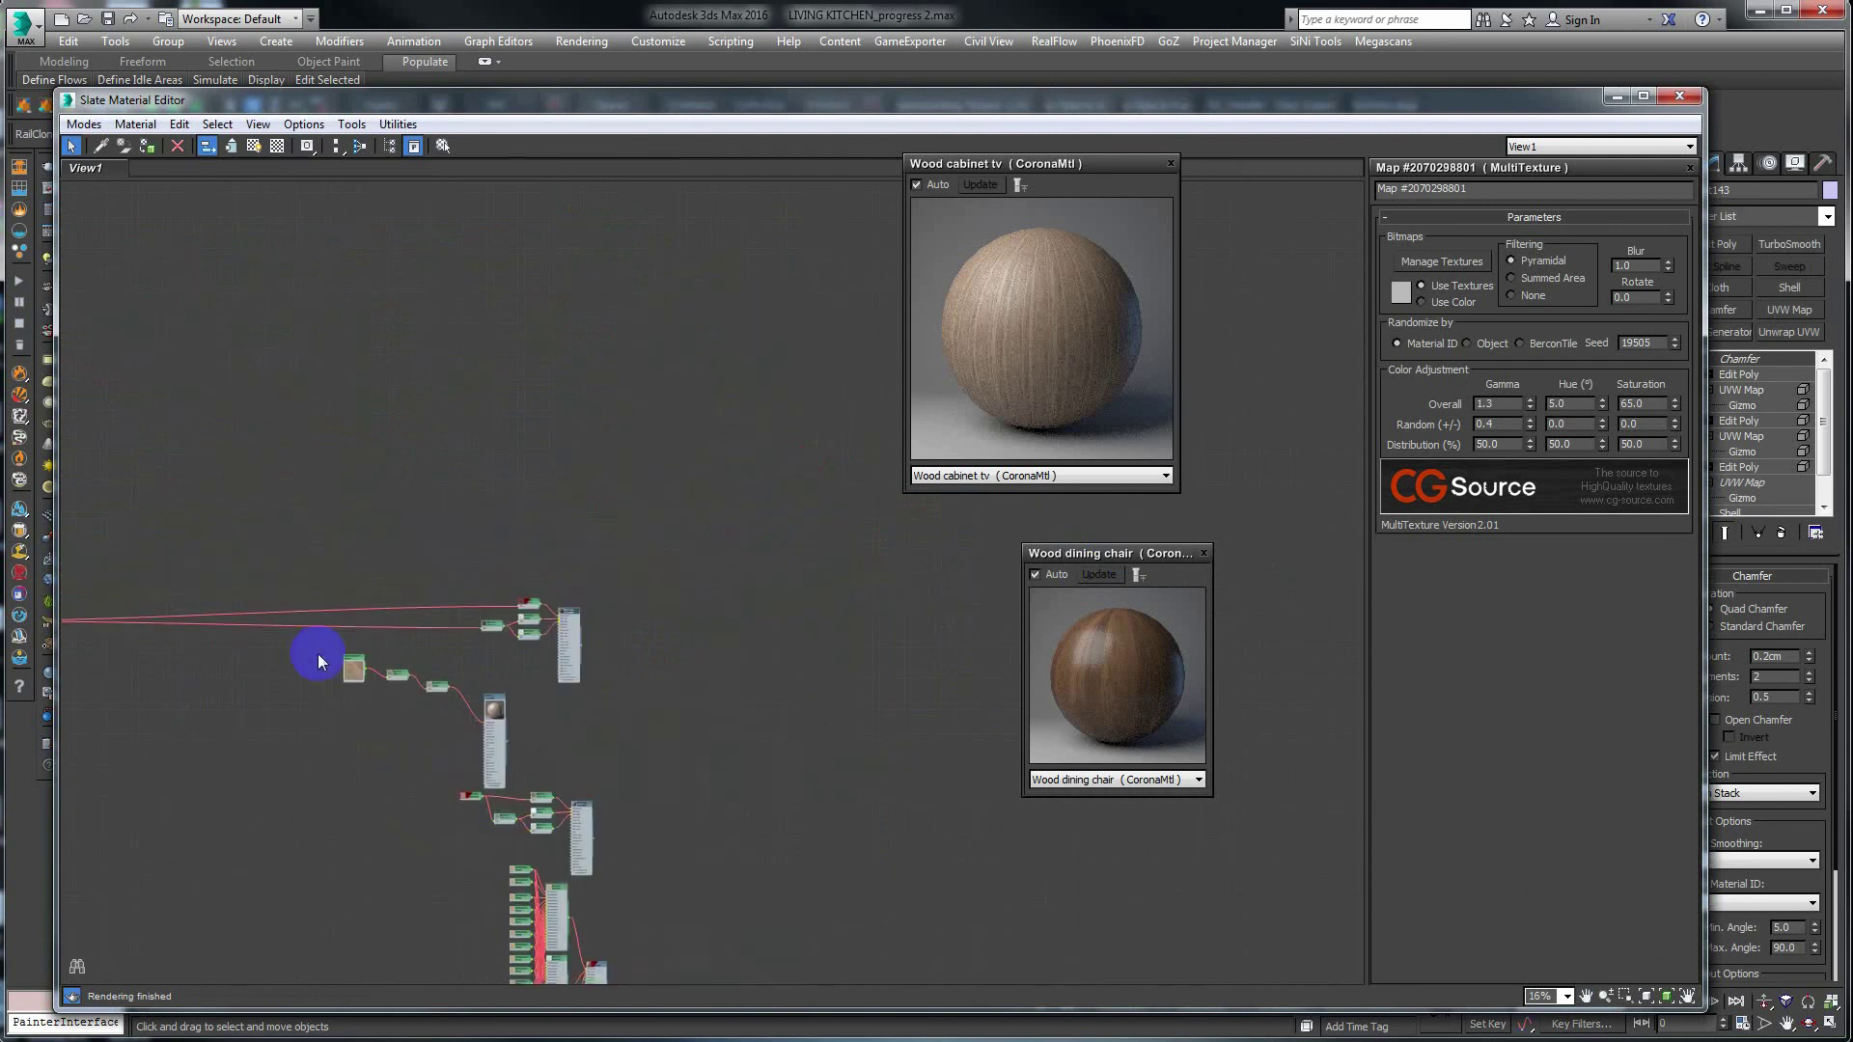
pyautogui.moveTo(194, 654); pyautogui.dragTo(380, 641, button='middle')
pyautogui.moveTo(190, 604); pyautogui.dragTo(684, 591)
pyautogui.scroll(5, 614, 627)
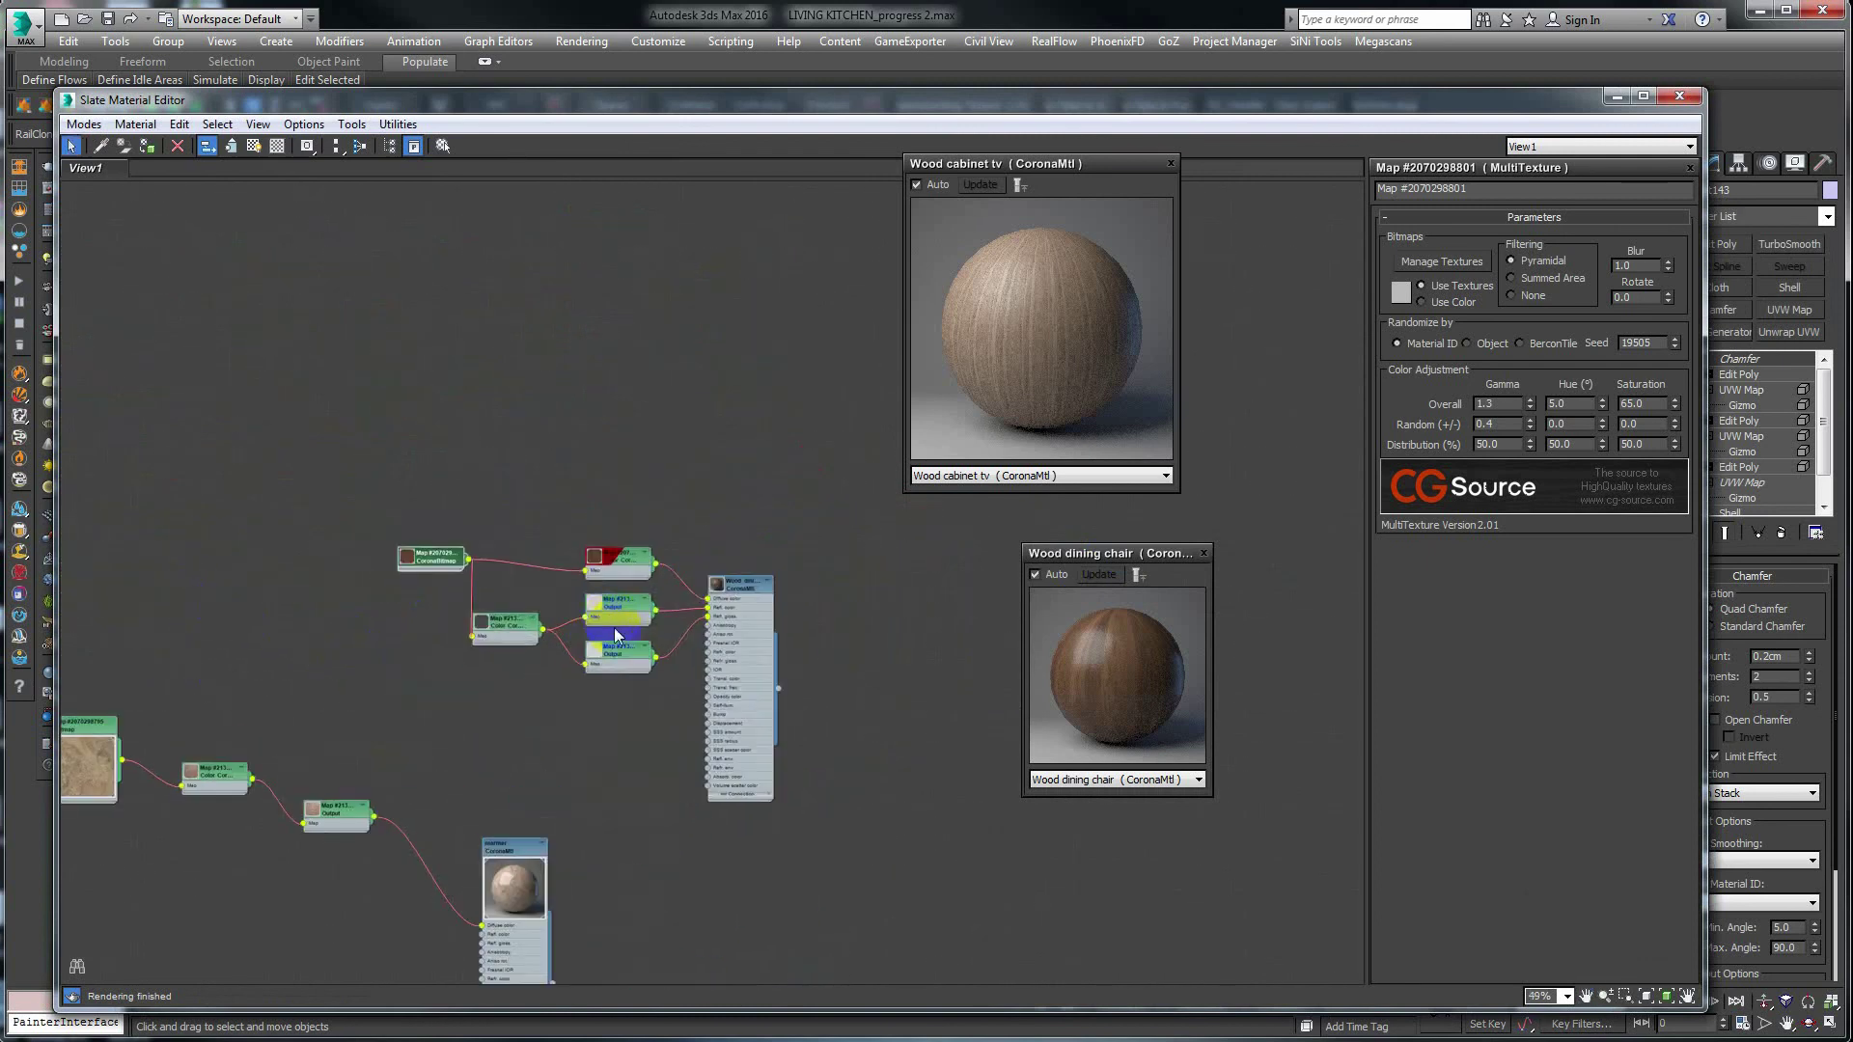
pyautogui.scroll(5, 614, 627)
pyautogui.moveTo(611, 709); pyautogui.dragTo(568, 686, button='middle')
# Set the top teak Color Correction map's hue shift to about 4.186.
pyautogui.doubleClick(540, 449)
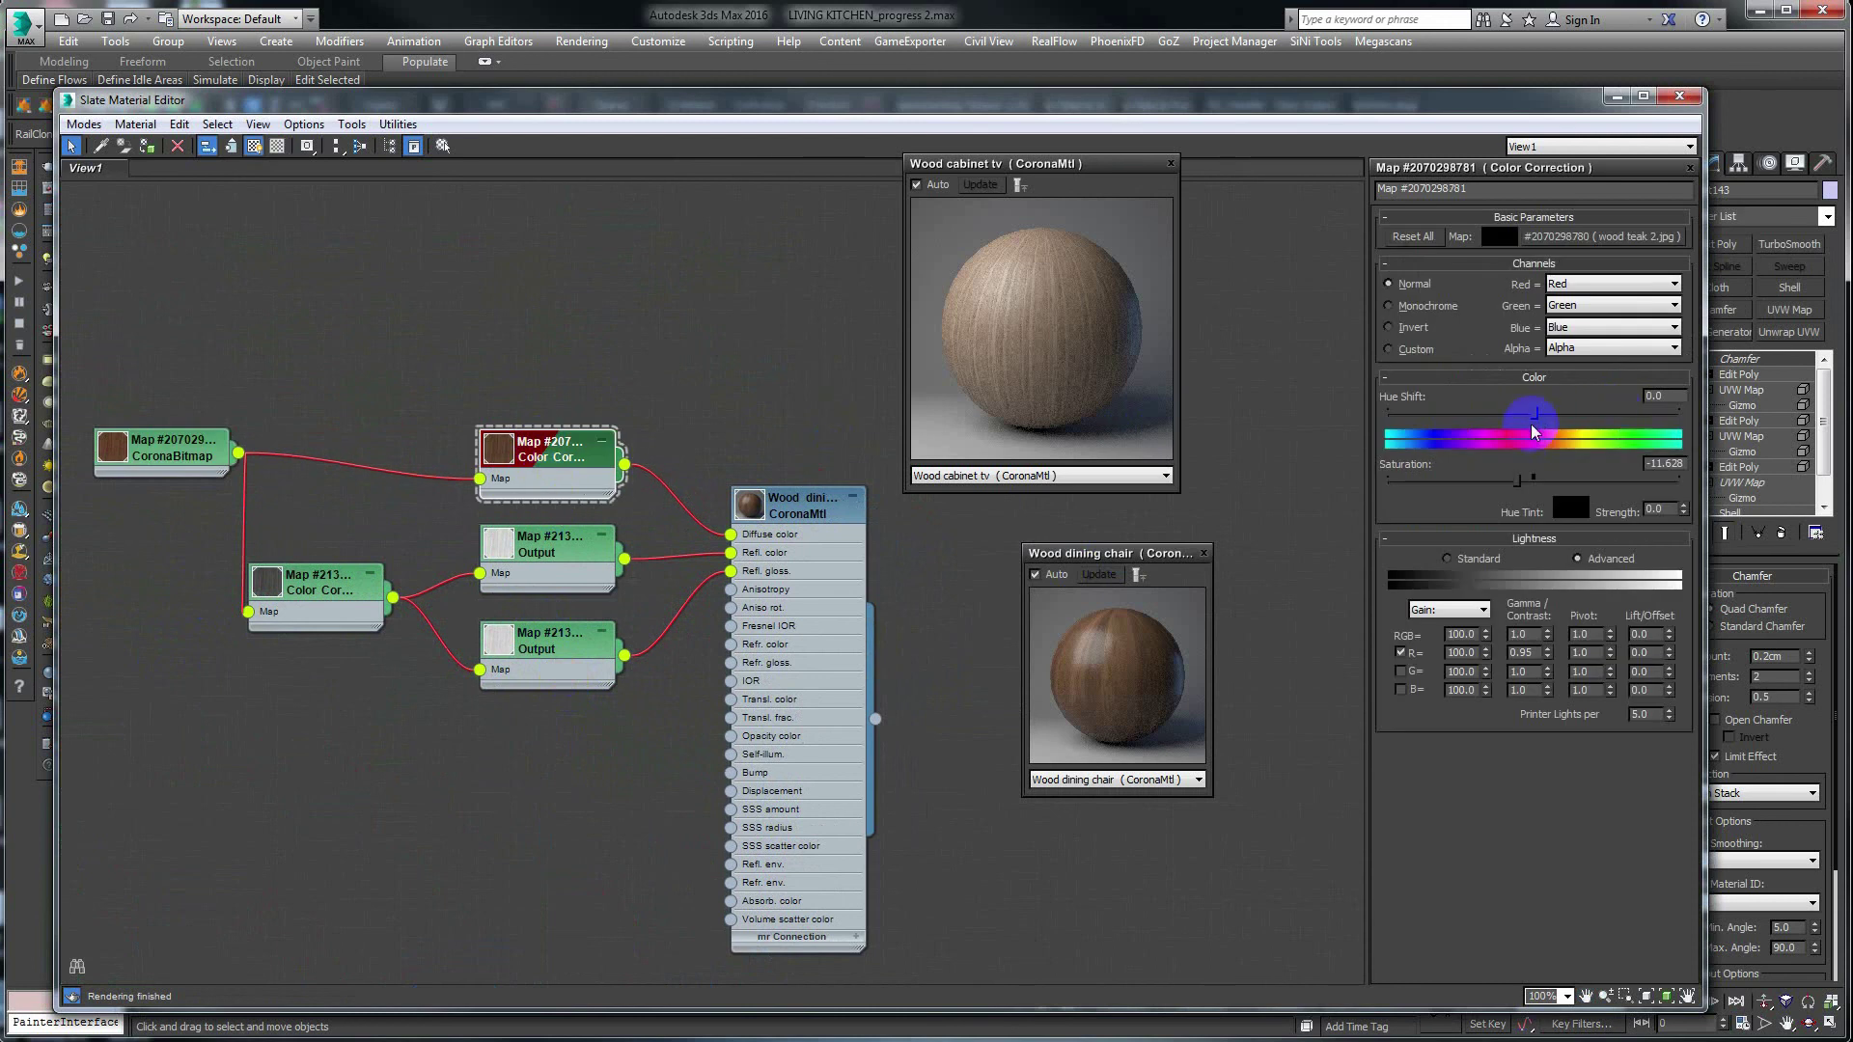
pyautogui.moveTo(1534, 414)
pyautogui.moveTo(1535, 415); pyautogui.dragTo(1535, 413)
pyautogui.moveTo(1518, 479); pyautogui.dragTo(1501, 479)
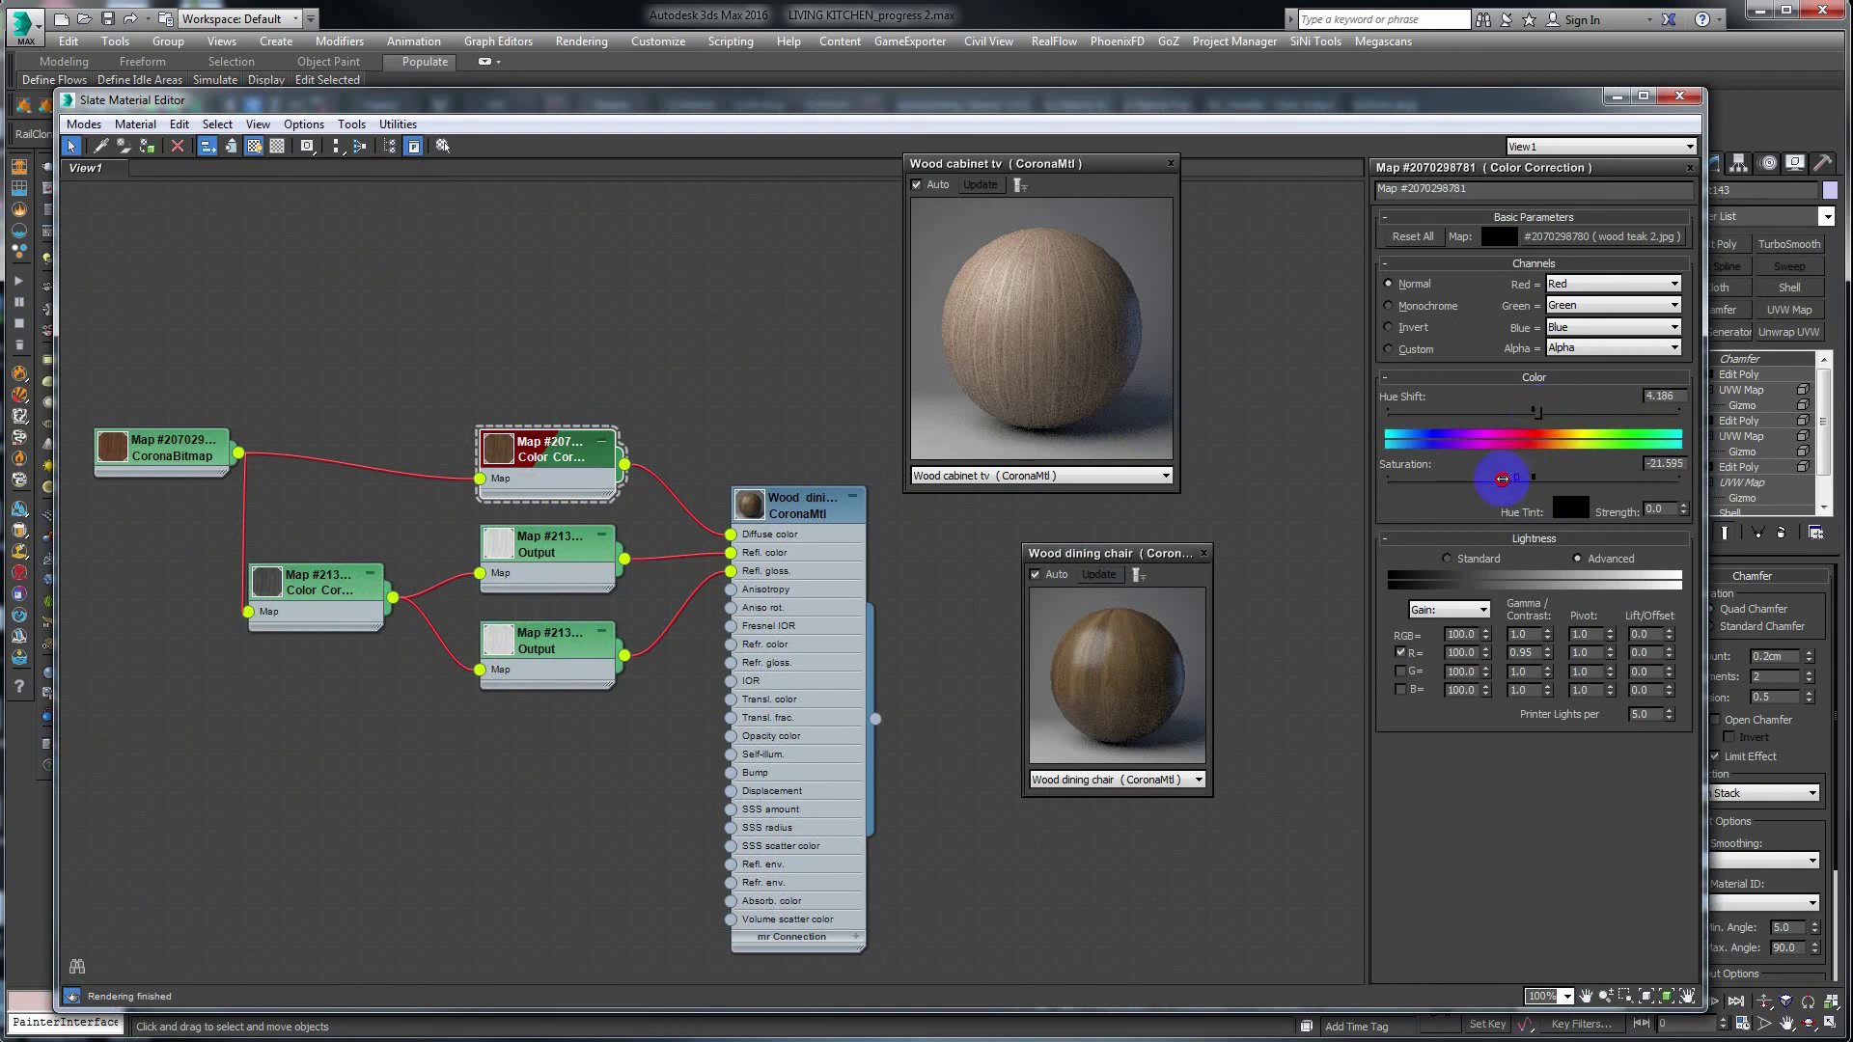
pyautogui.click(1400, 654)
# Lower the teak map's saturation to about -45.5 and uncover the kitchen viewport.
pyautogui.moveTo(1502, 479); pyautogui.dragTo(1477, 479)
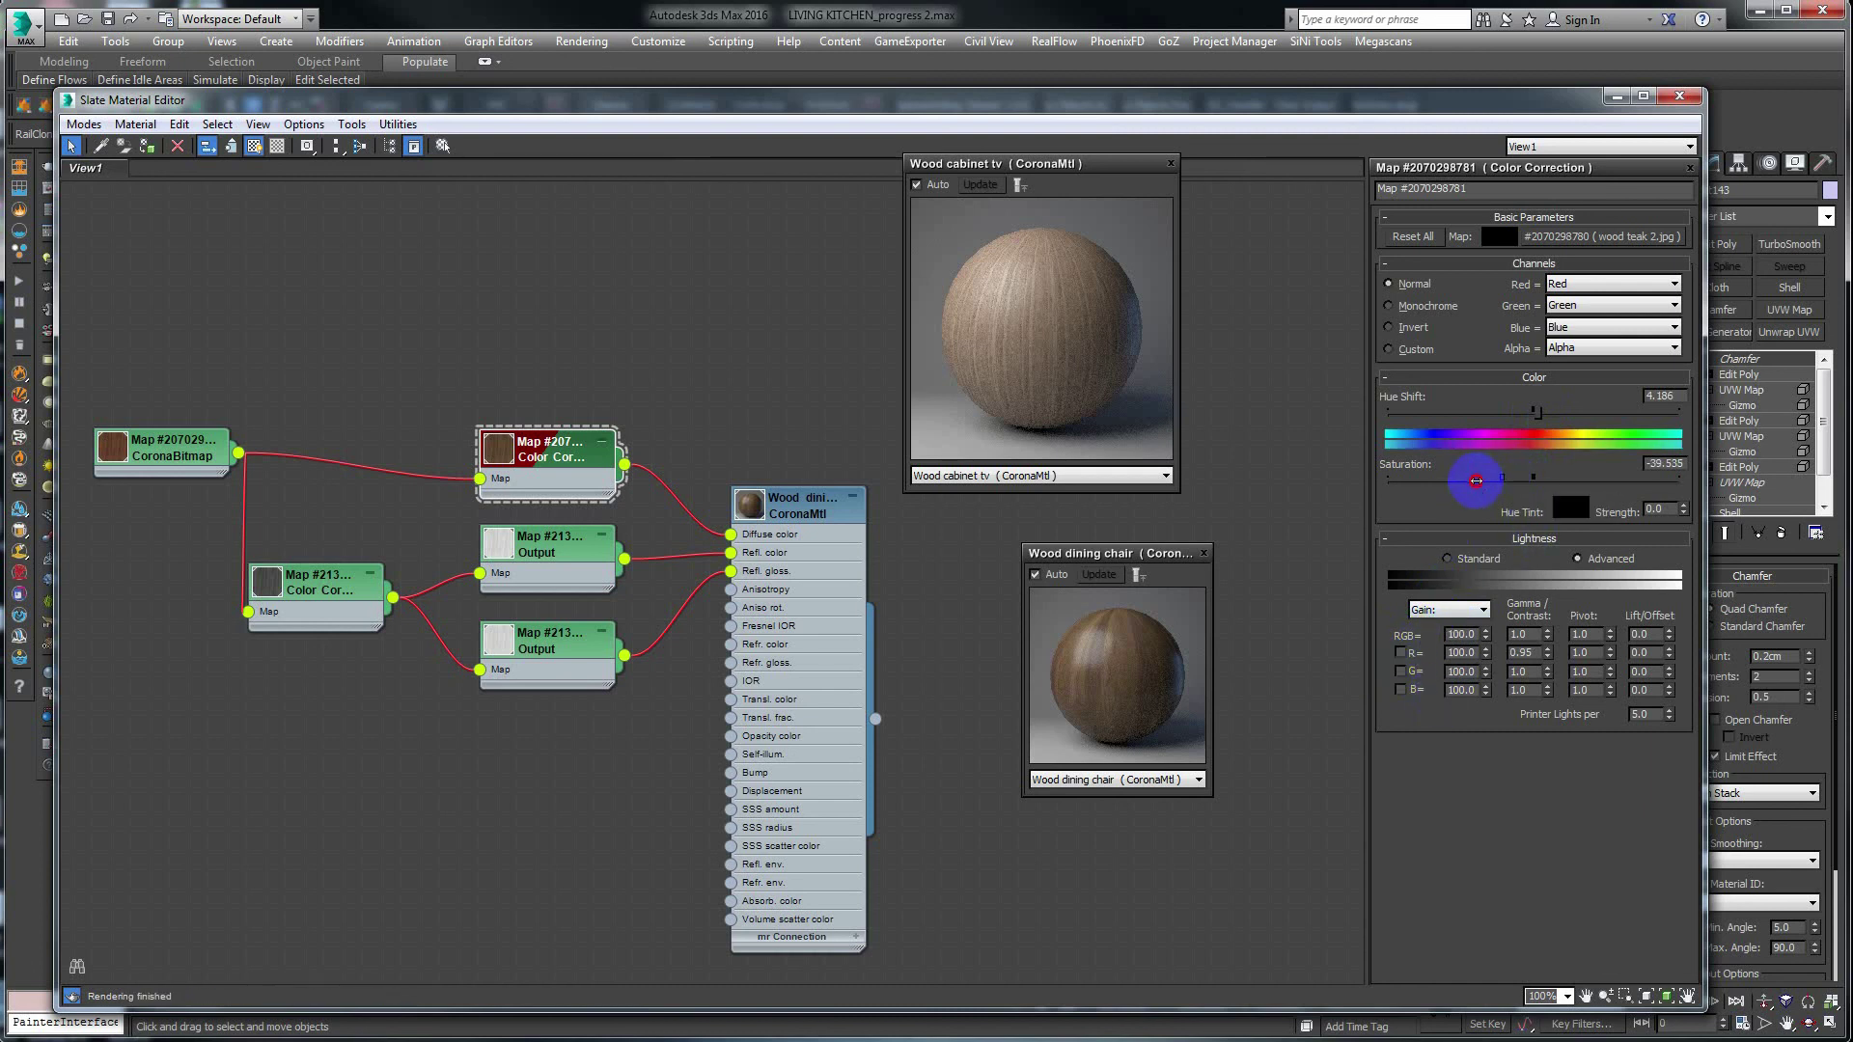
pyautogui.moveTo(1476, 479); pyautogui.dragTo(1468, 479)
pyautogui.moveTo(1468, 481); pyautogui.dragTo(1467, 482)
pyautogui.moveTo(1249, 99); pyautogui.dragTo(1141, 745)
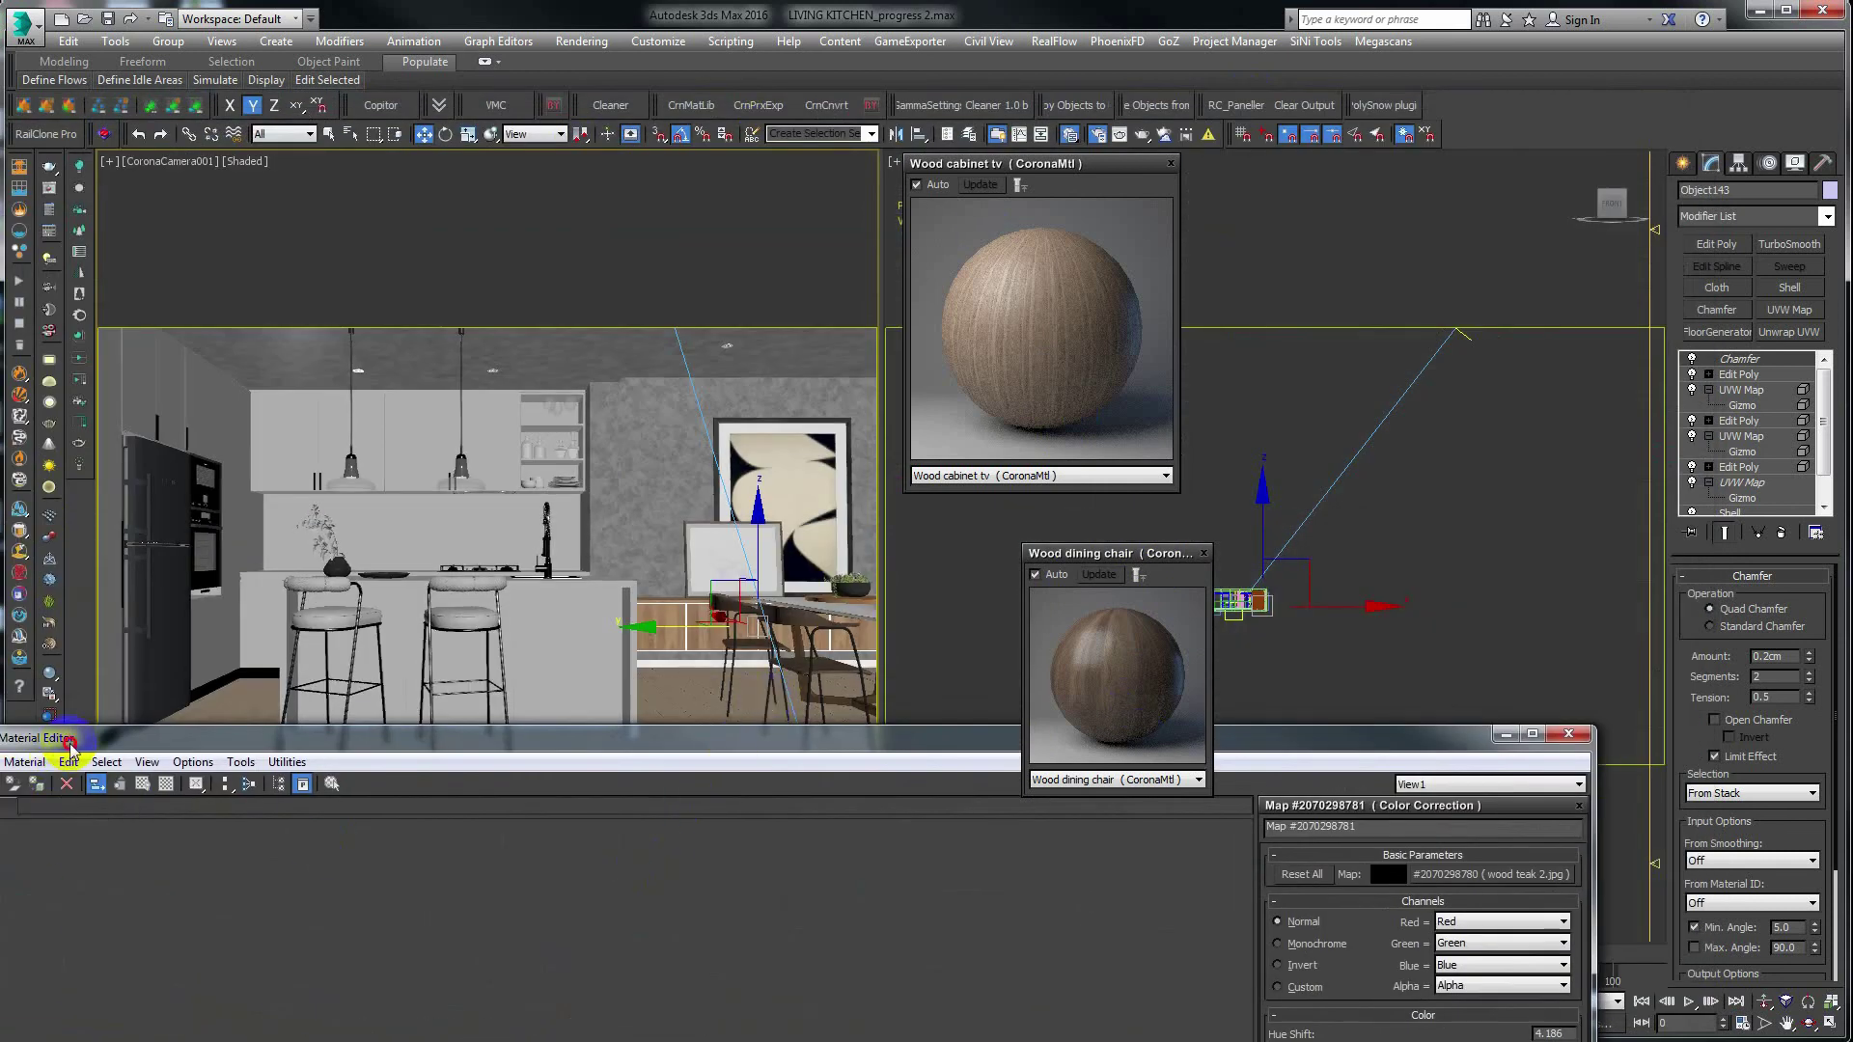
# Pick the dining chair's Walnut-c material into Slate and lay out its bitmap node.
pyautogui.moveTo(67, 737); pyautogui.dragTo(174, 714)
pyautogui.click(104, 761)
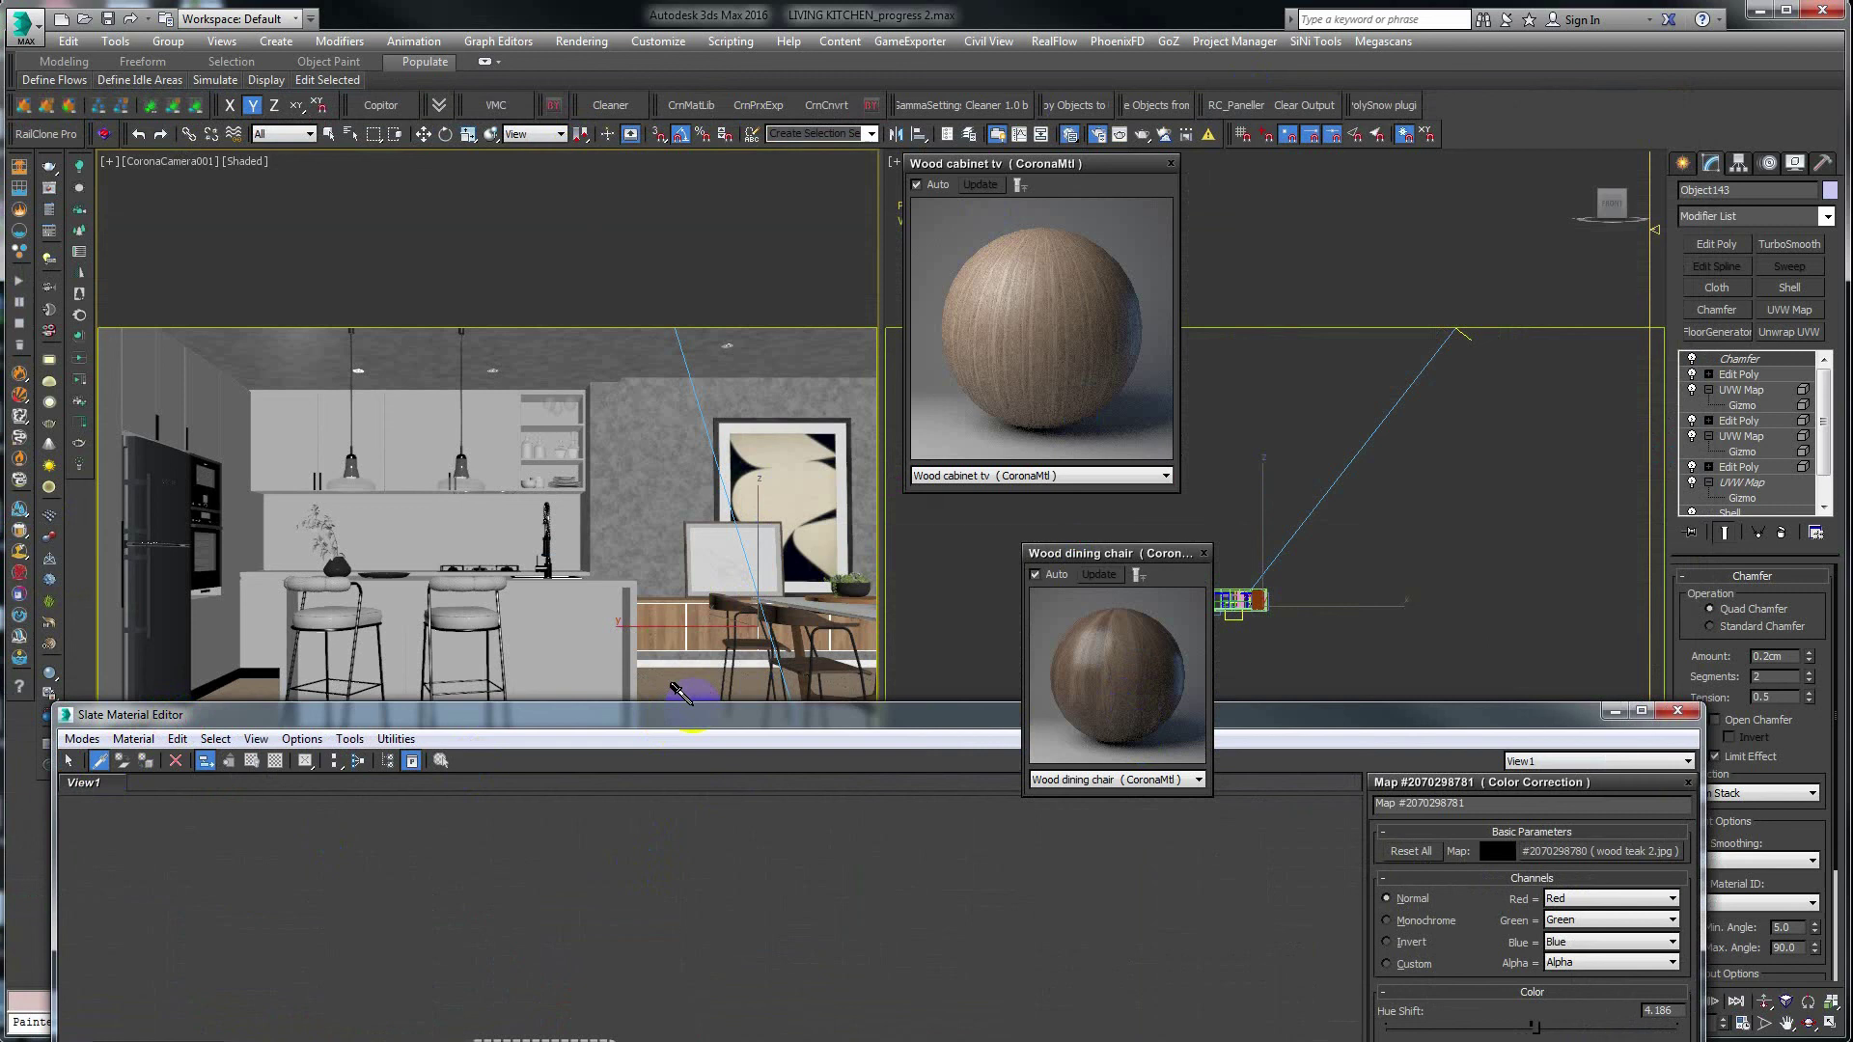
pyautogui.click(784, 629)
pyautogui.moveTo(737, 721); pyautogui.dragTo(711, 188)
pyautogui.scroll(-2, 765, 489)
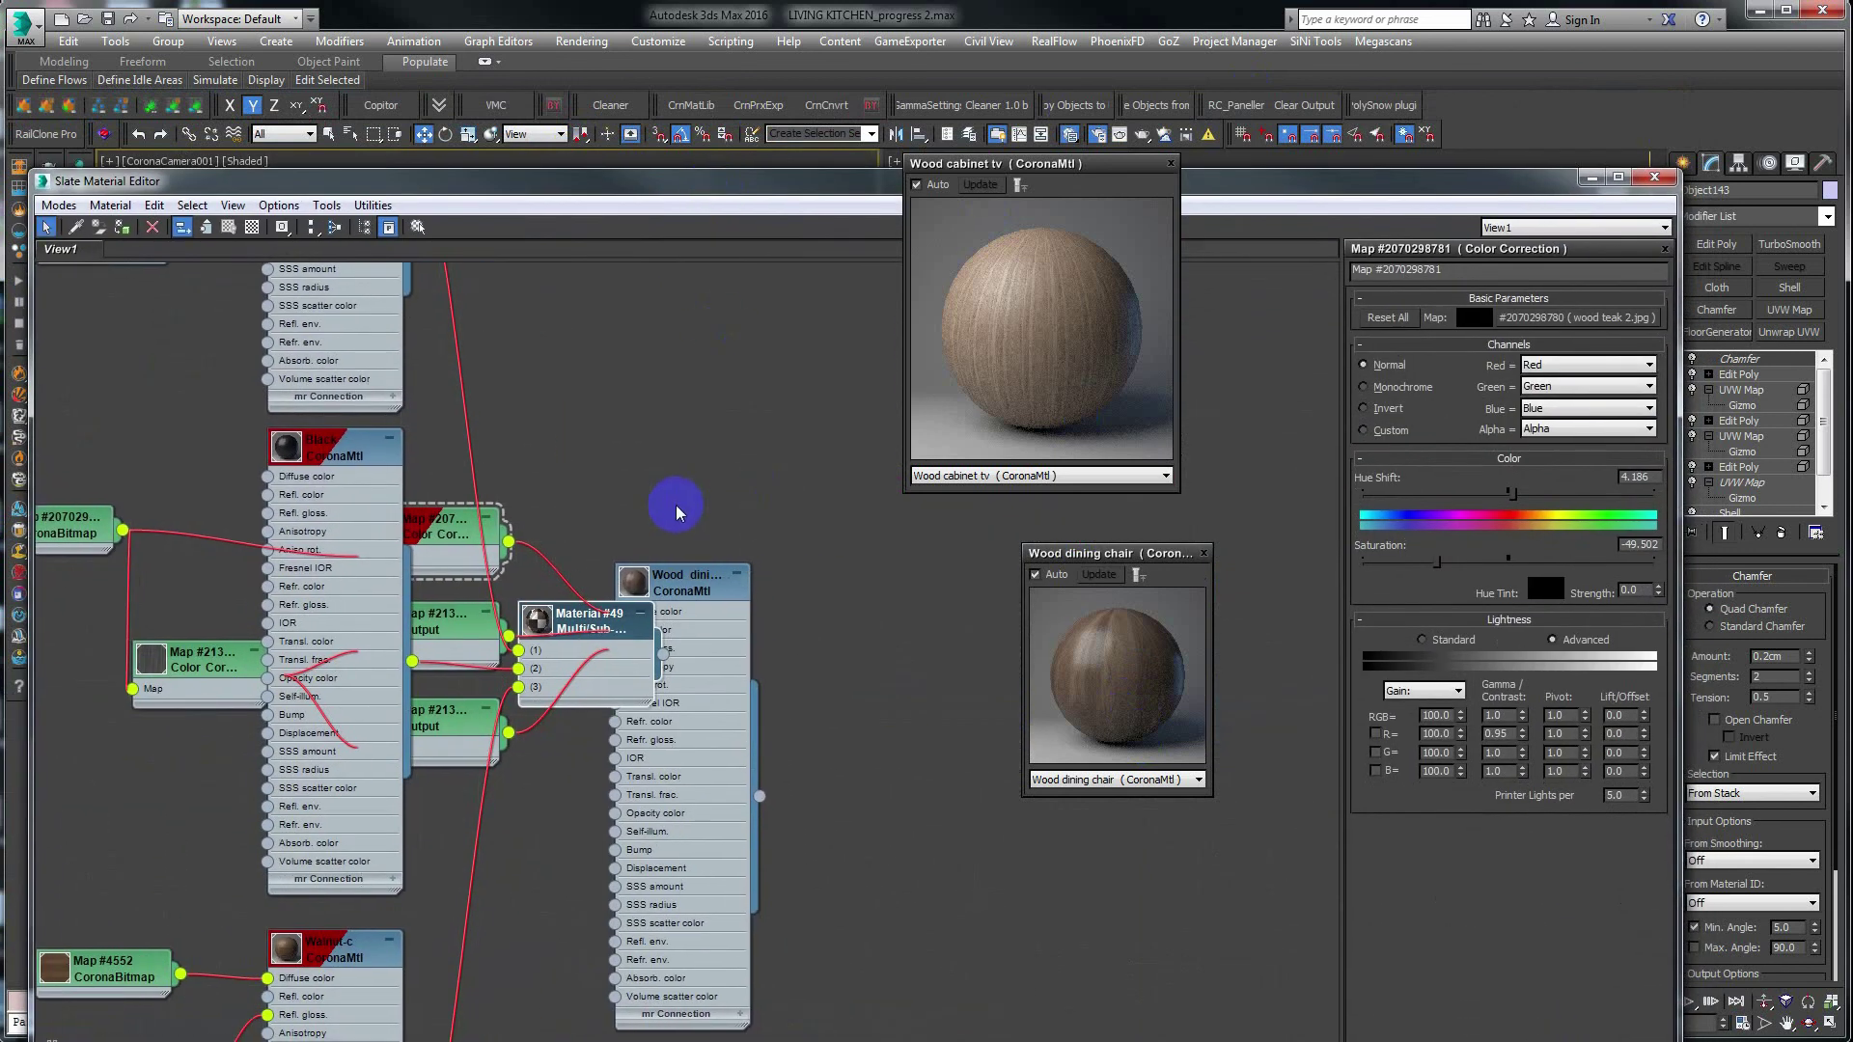
pyautogui.moveTo(593, 623); pyautogui.dragTo(978, 611)
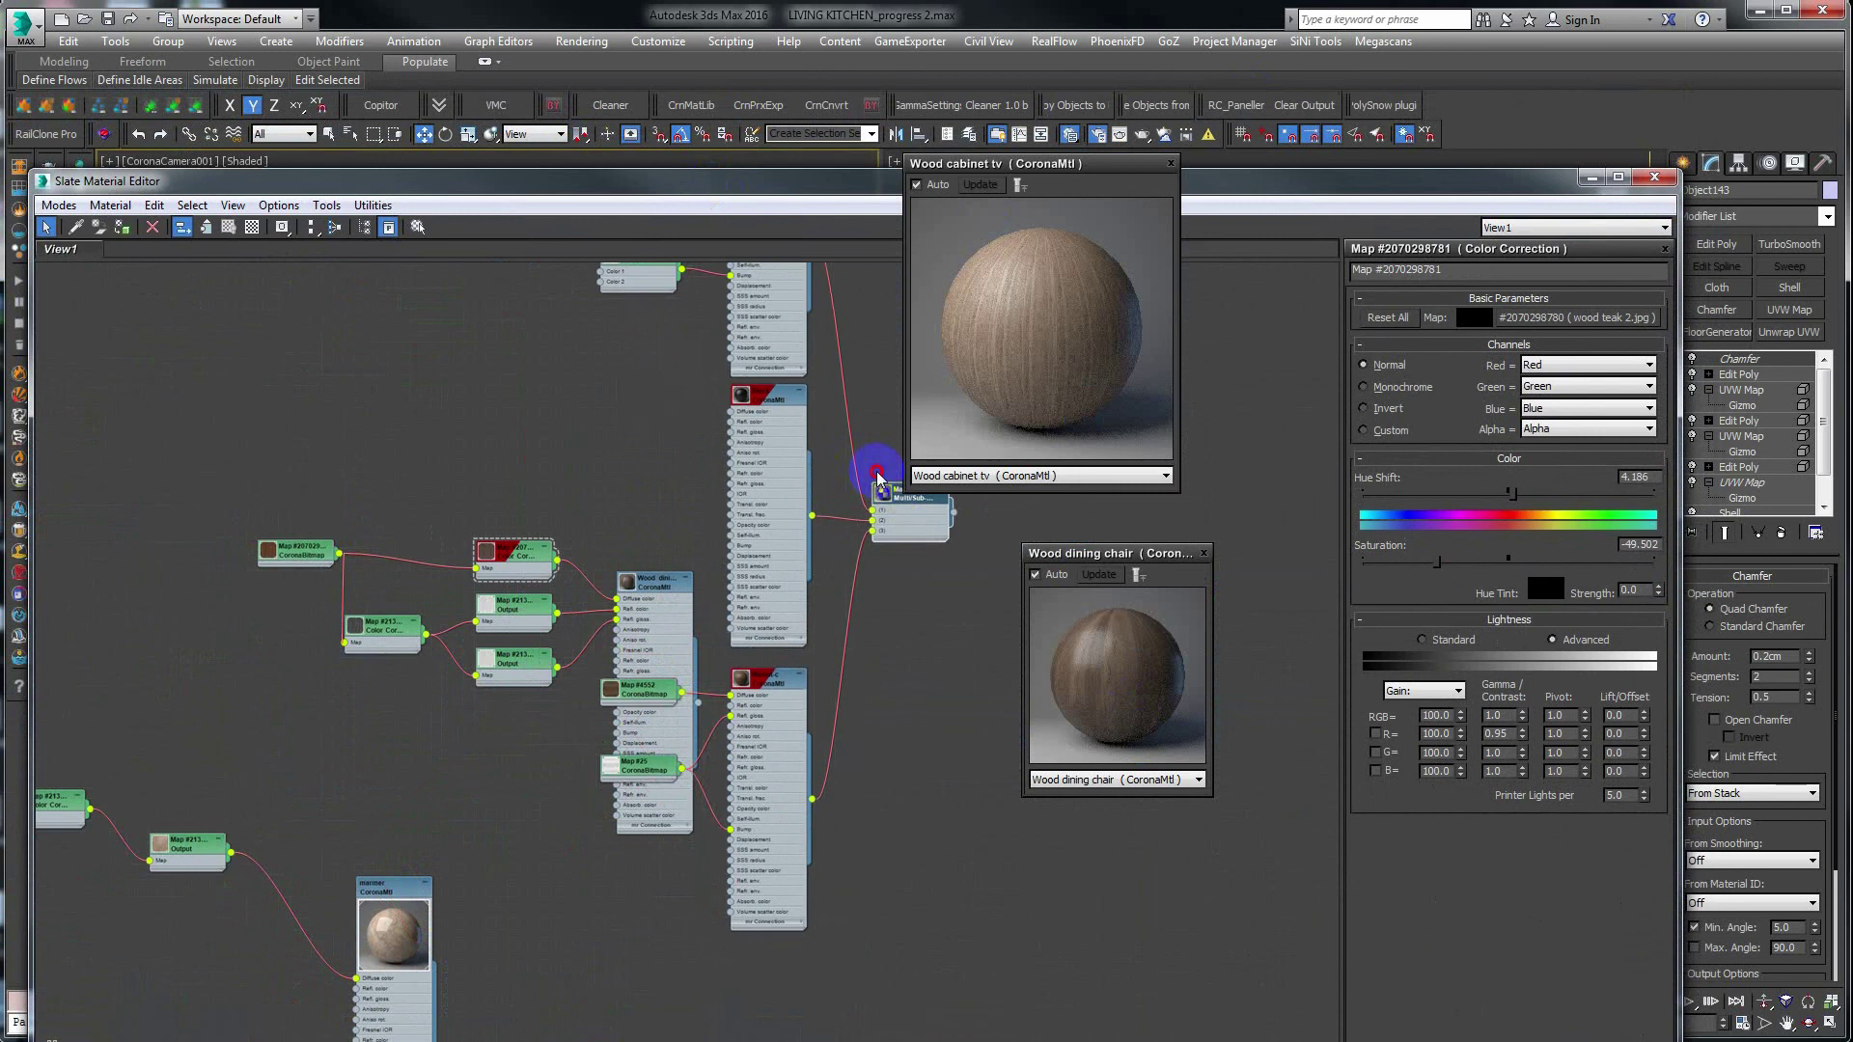
pyautogui.moveTo(778, 711); pyautogui.dragTo(237, 408, button='middle')
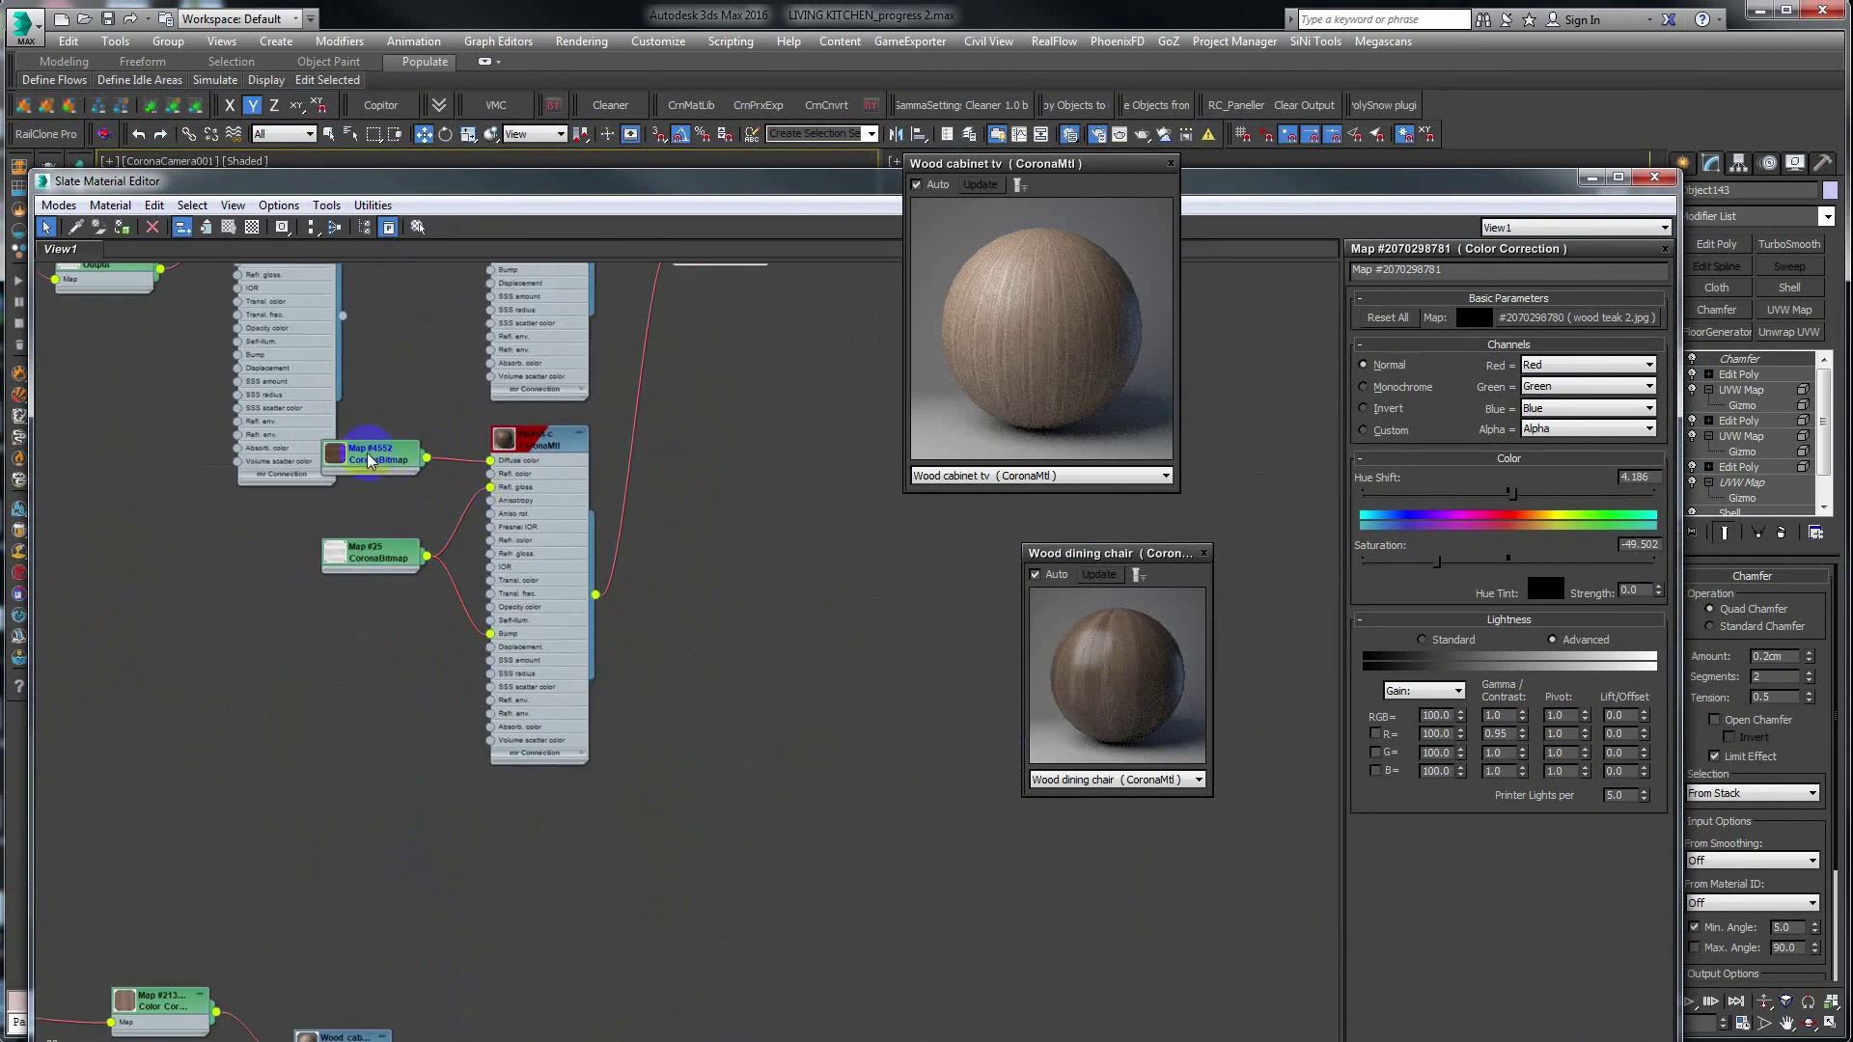
pyautogui.click(170, 510)
pyautogui.keyDown('ctrl'); pyautogui.moveTo(537, 436); pyautogui.dragTo(620, 577); pyautogui.keyUp('ctrl')
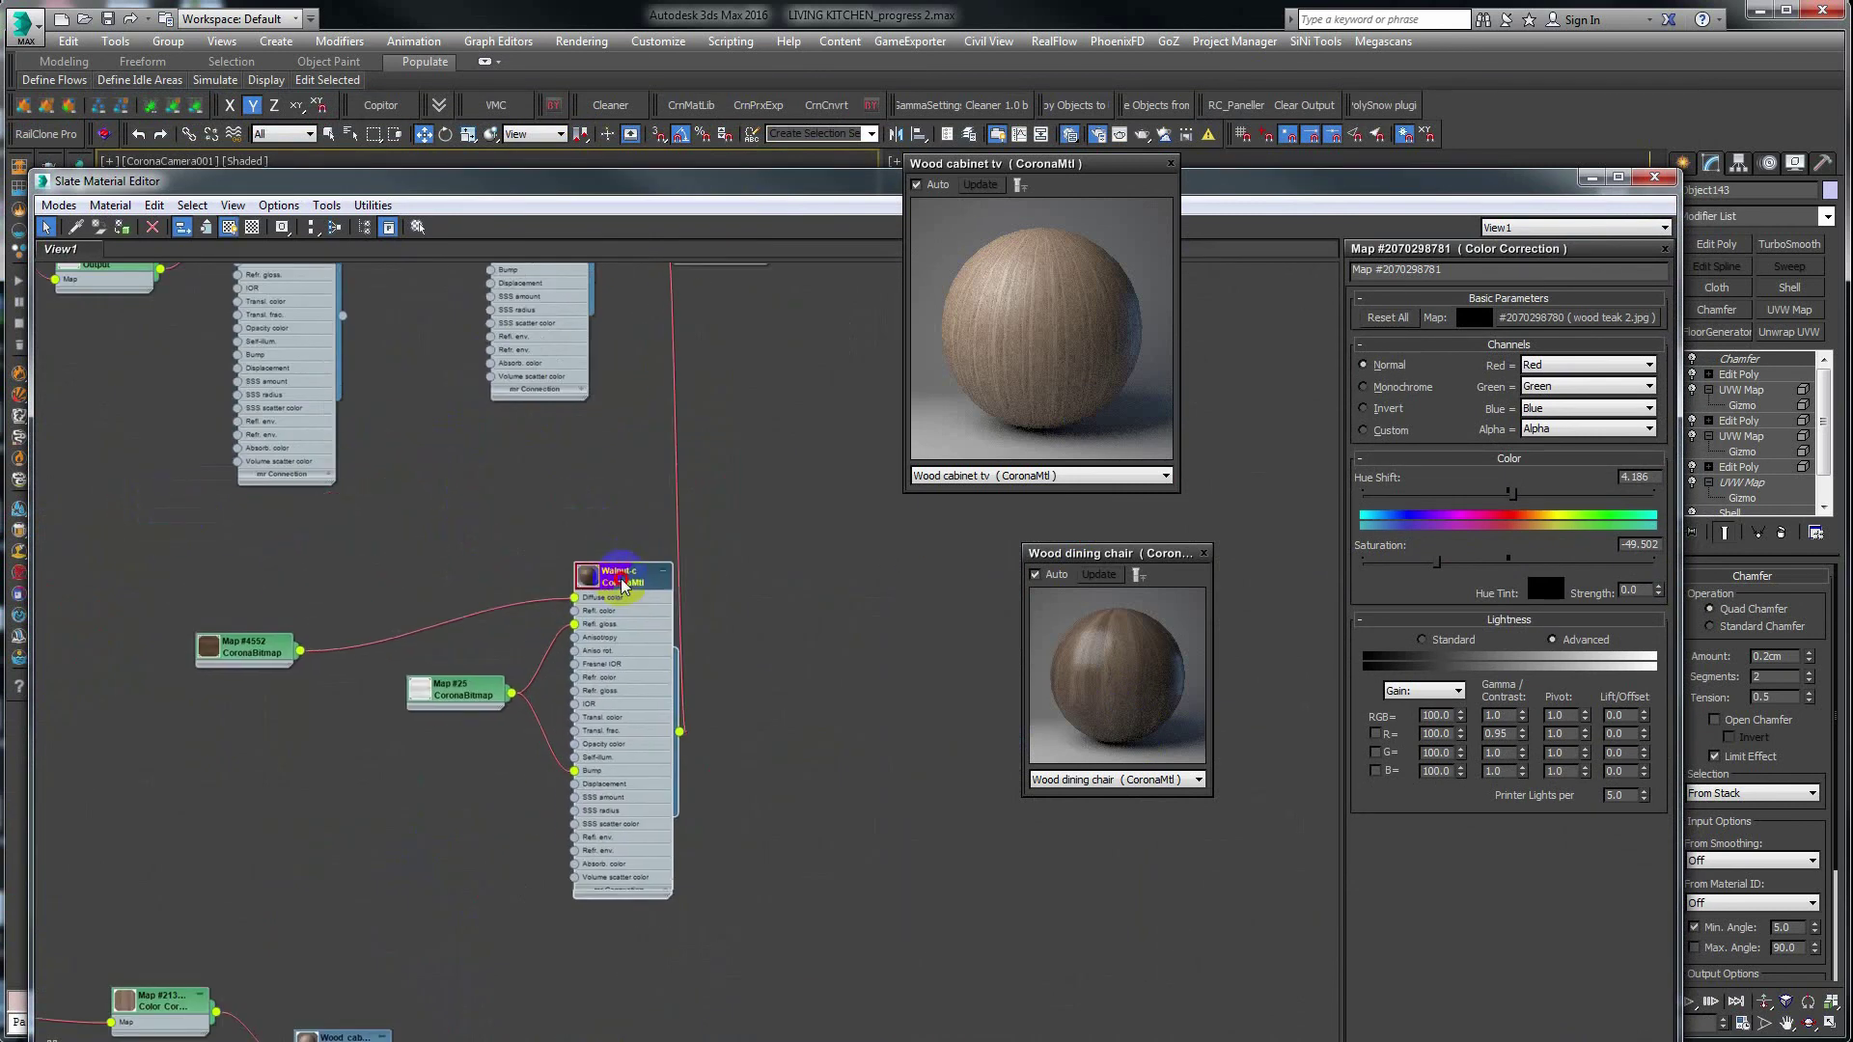
pyautogui.moveTo(248, 636); pyautogui.dragTo(148, 571)
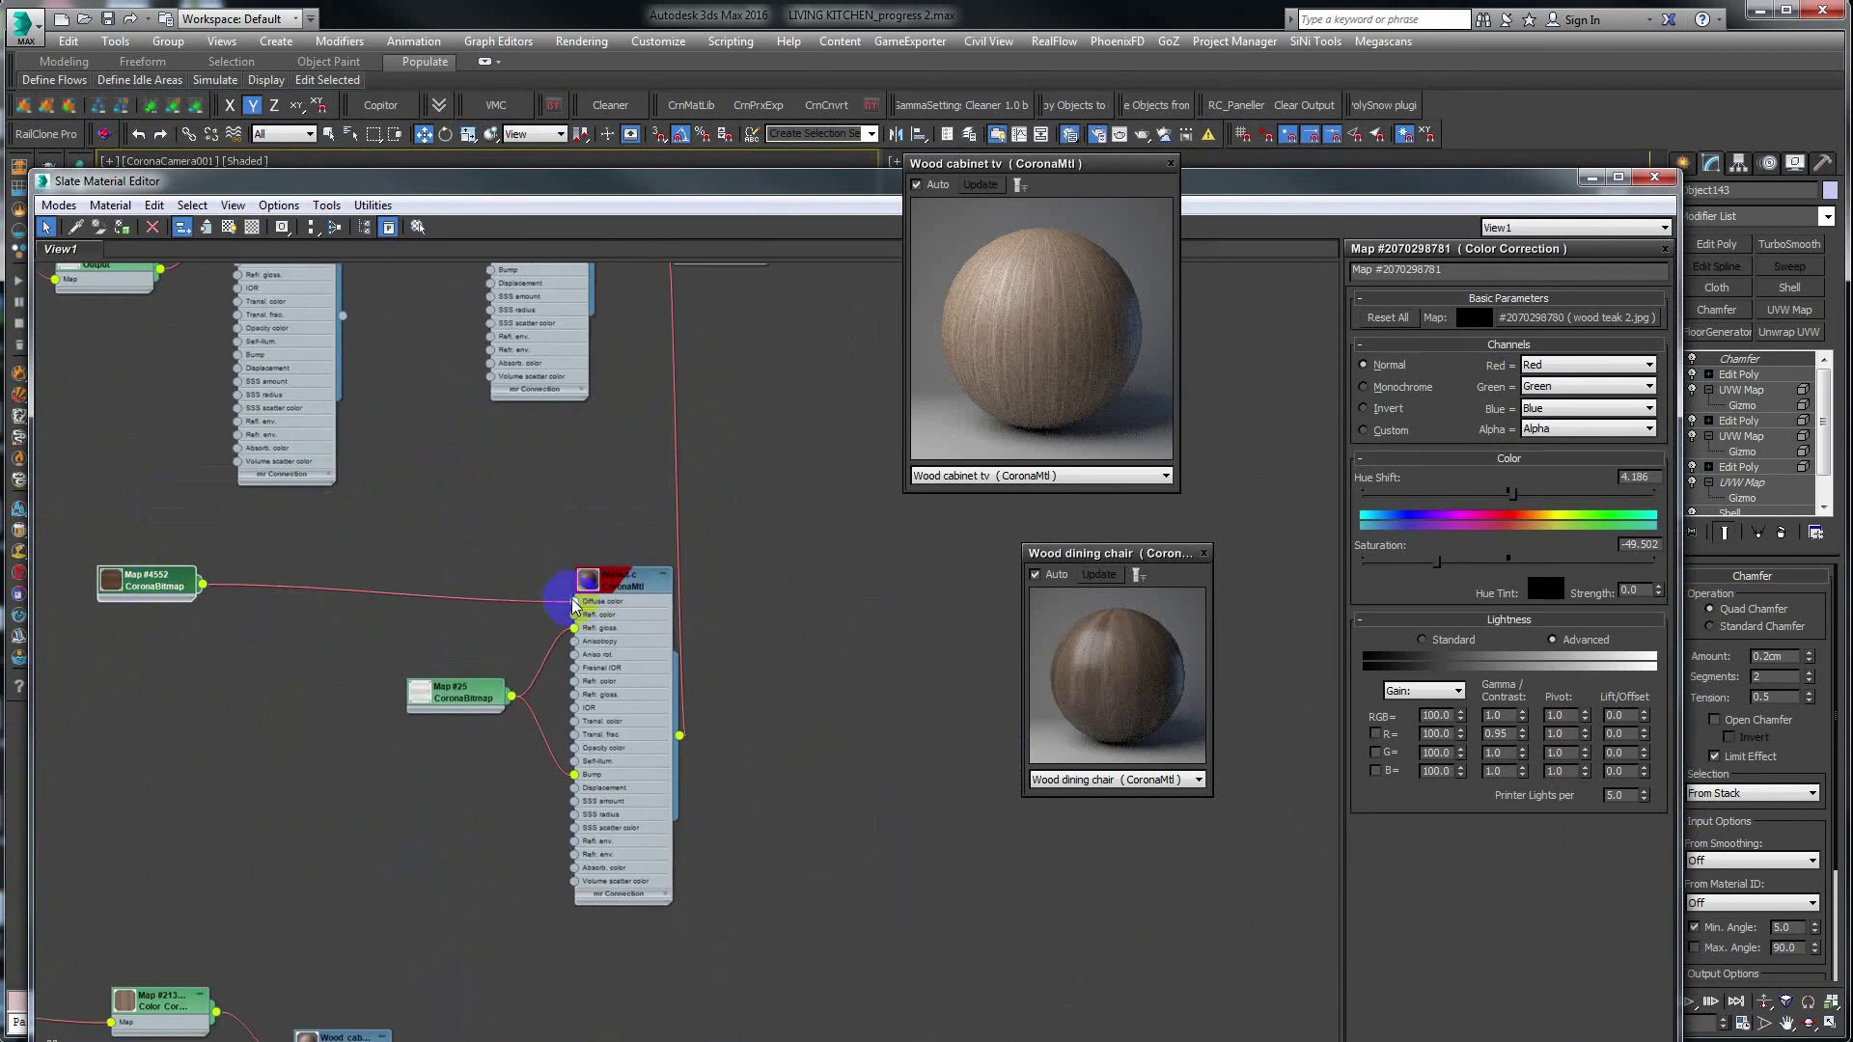
pyautogui.click(247, 610)
# Insert a Color Correction map between the walnut bitmap and Walnut-c's Diffuse color.
pyautogui.rightClick(225, 606)
pyautogui.moveTo(273, 639)
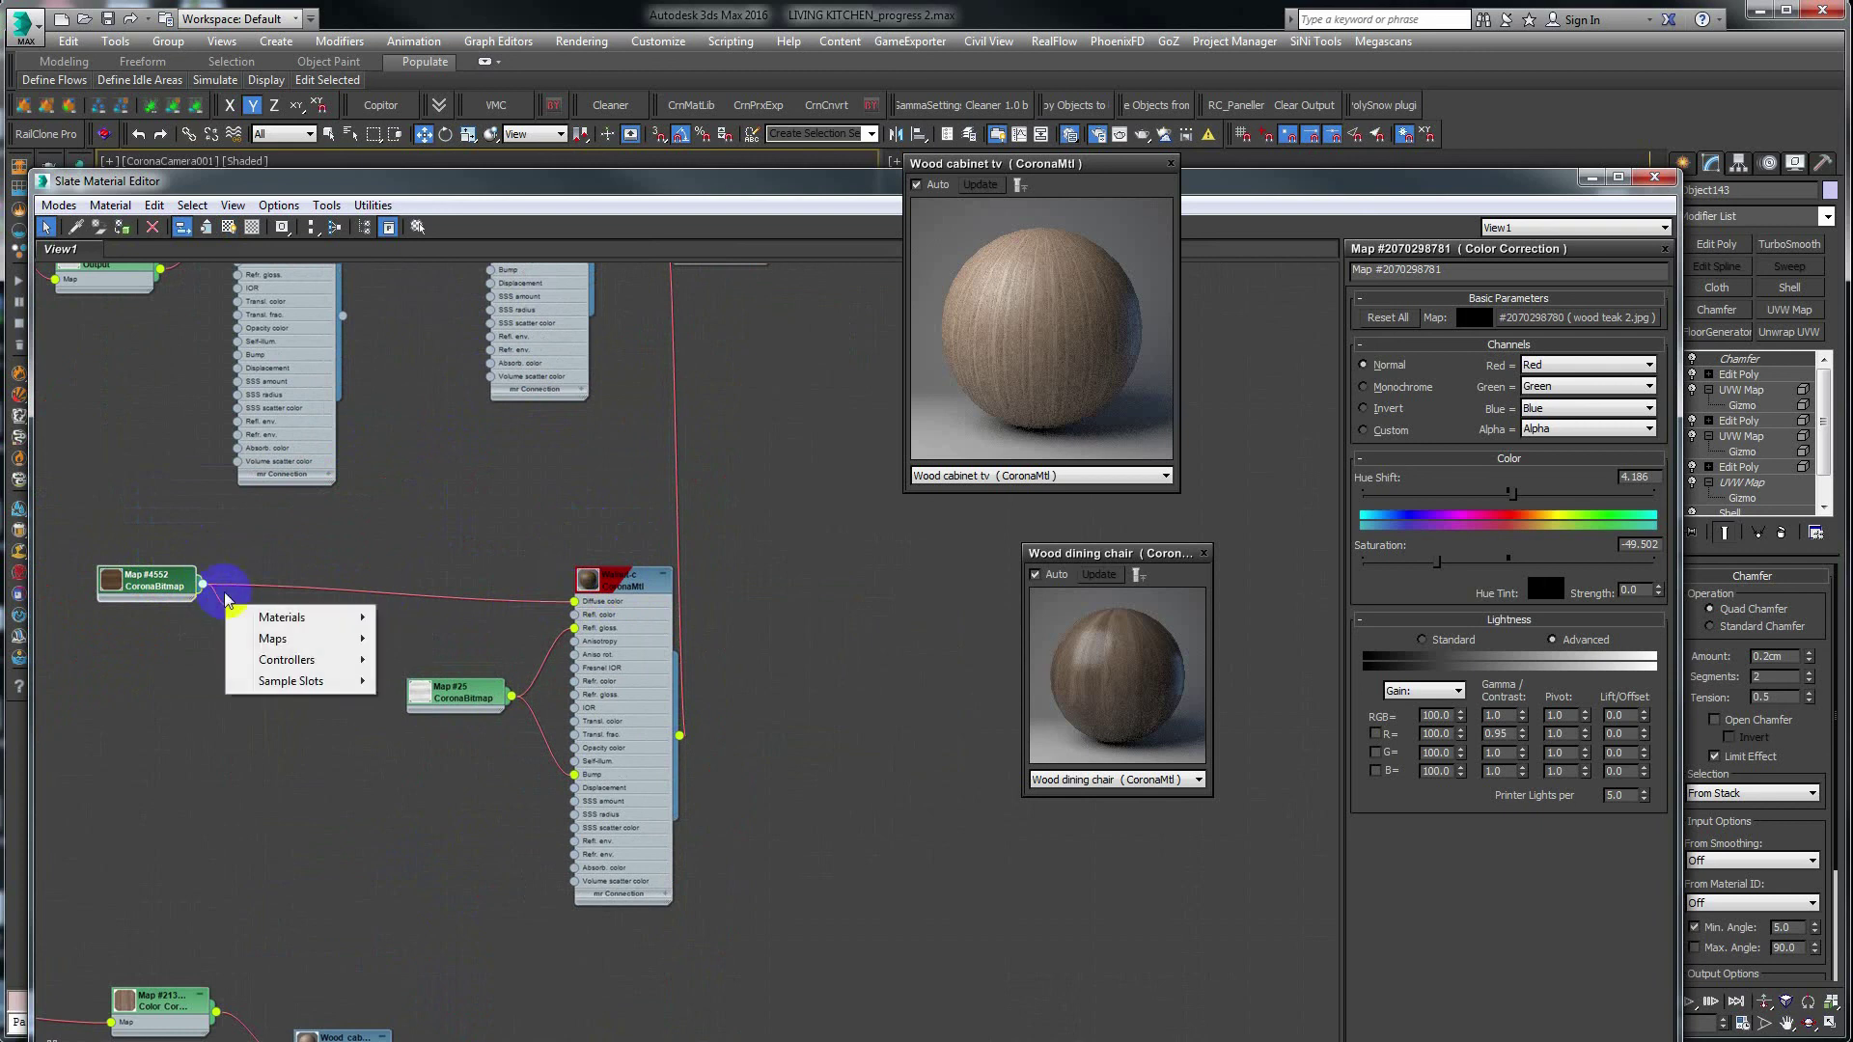
pyautogui.click(419, 641)
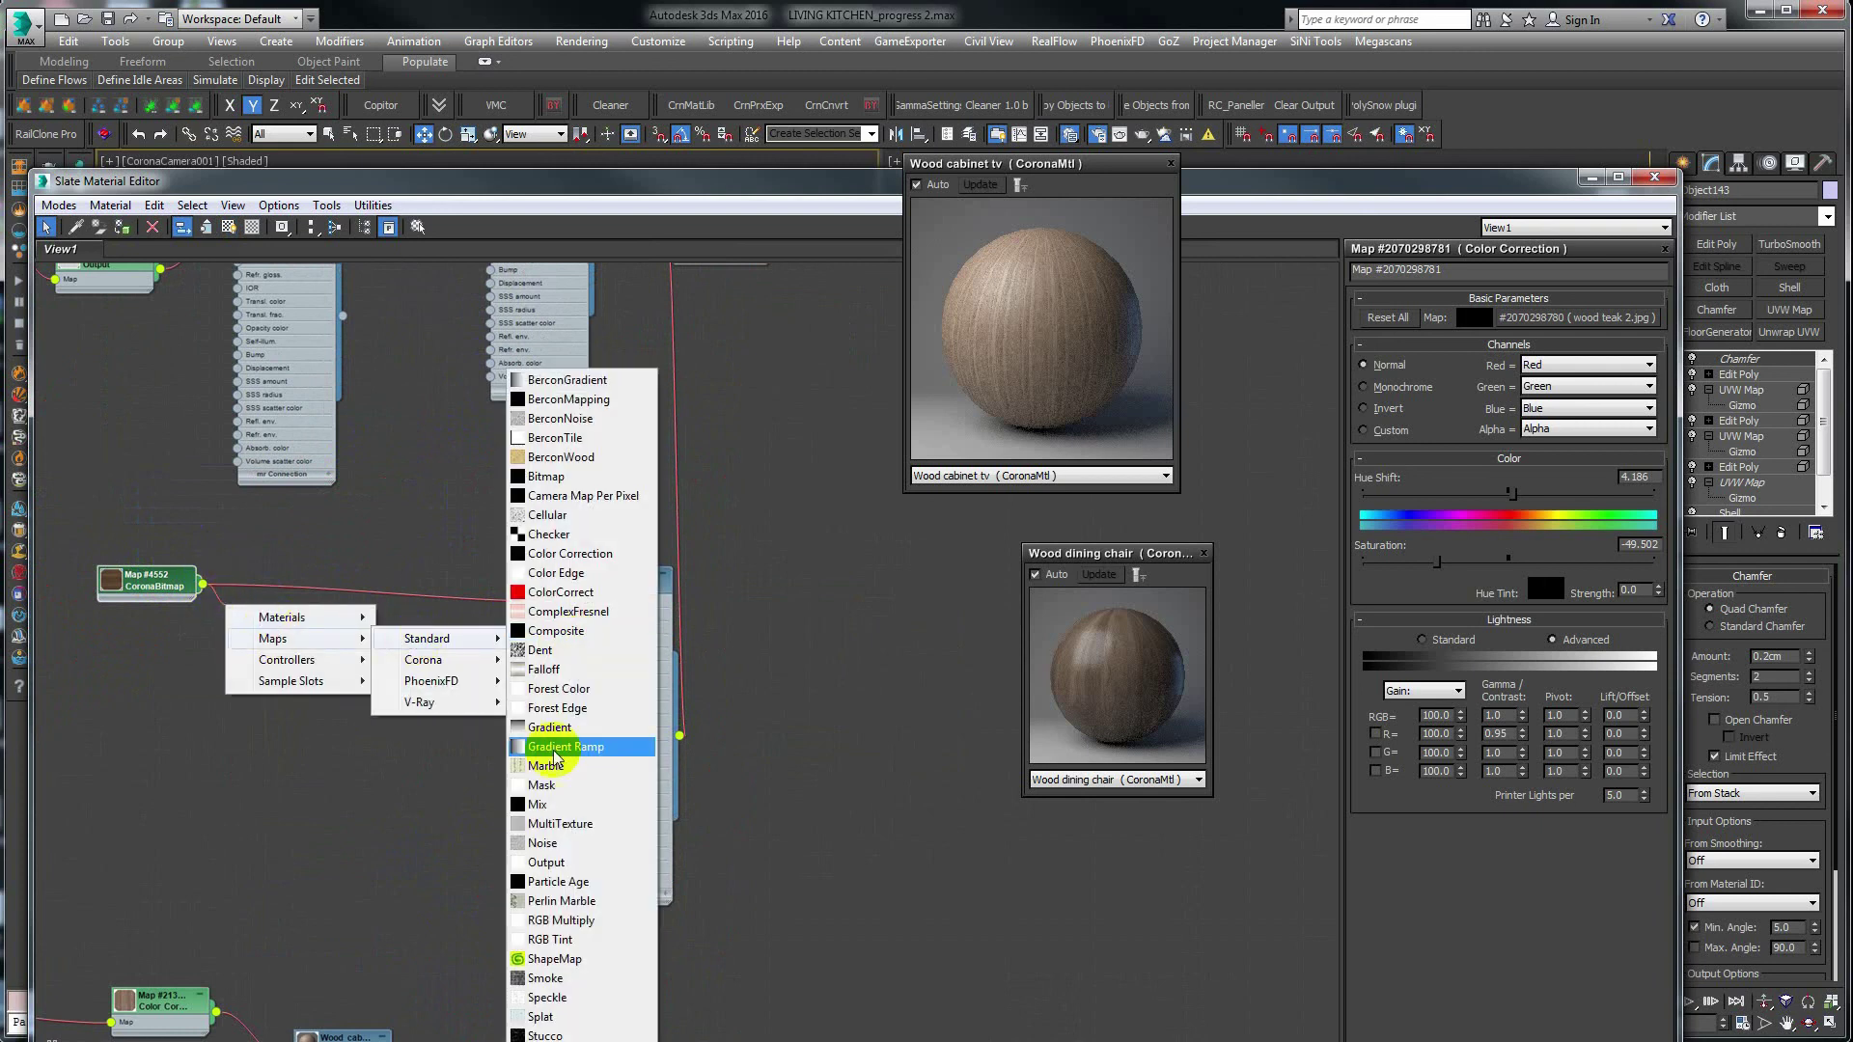
pyautogui.click(569, 553)
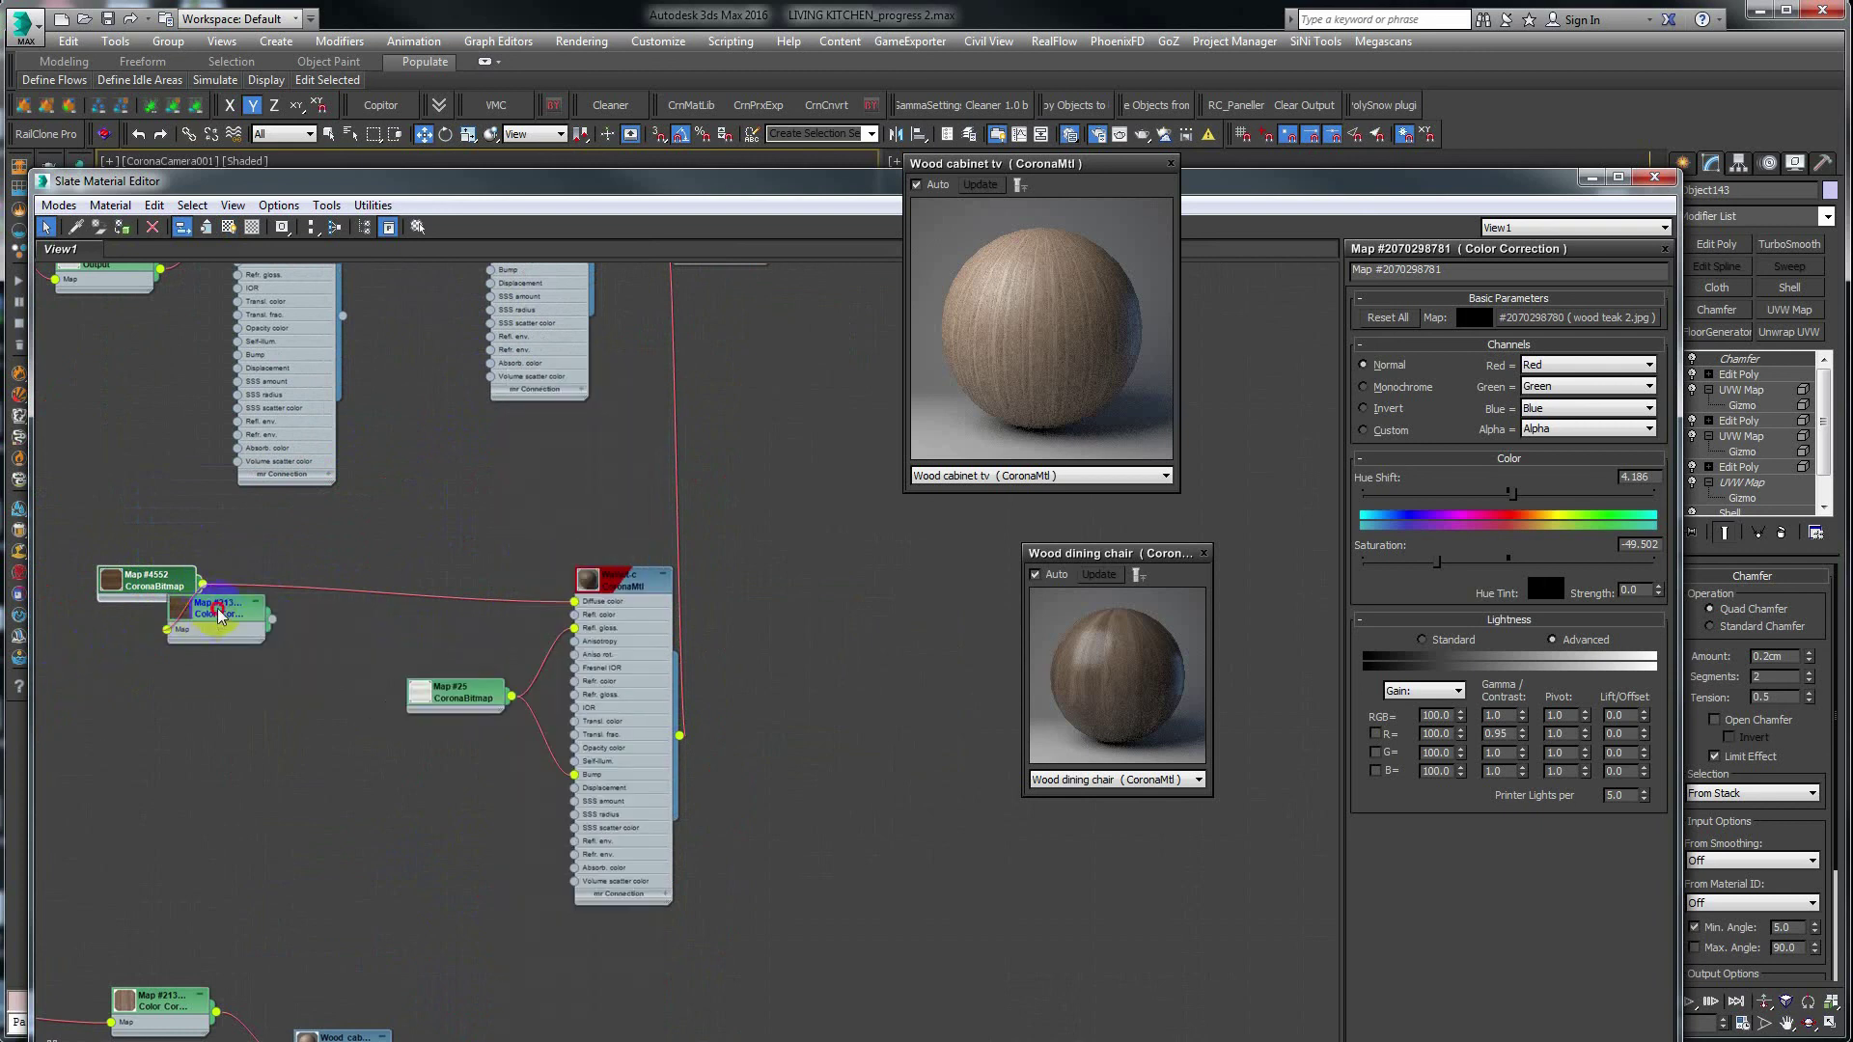
pyautogui.moveTo(217, 617); pyautogui.dragTo(301, 618)
pyautogui.moveTo(207, 570); pyautogui.dragTo(154, 555)
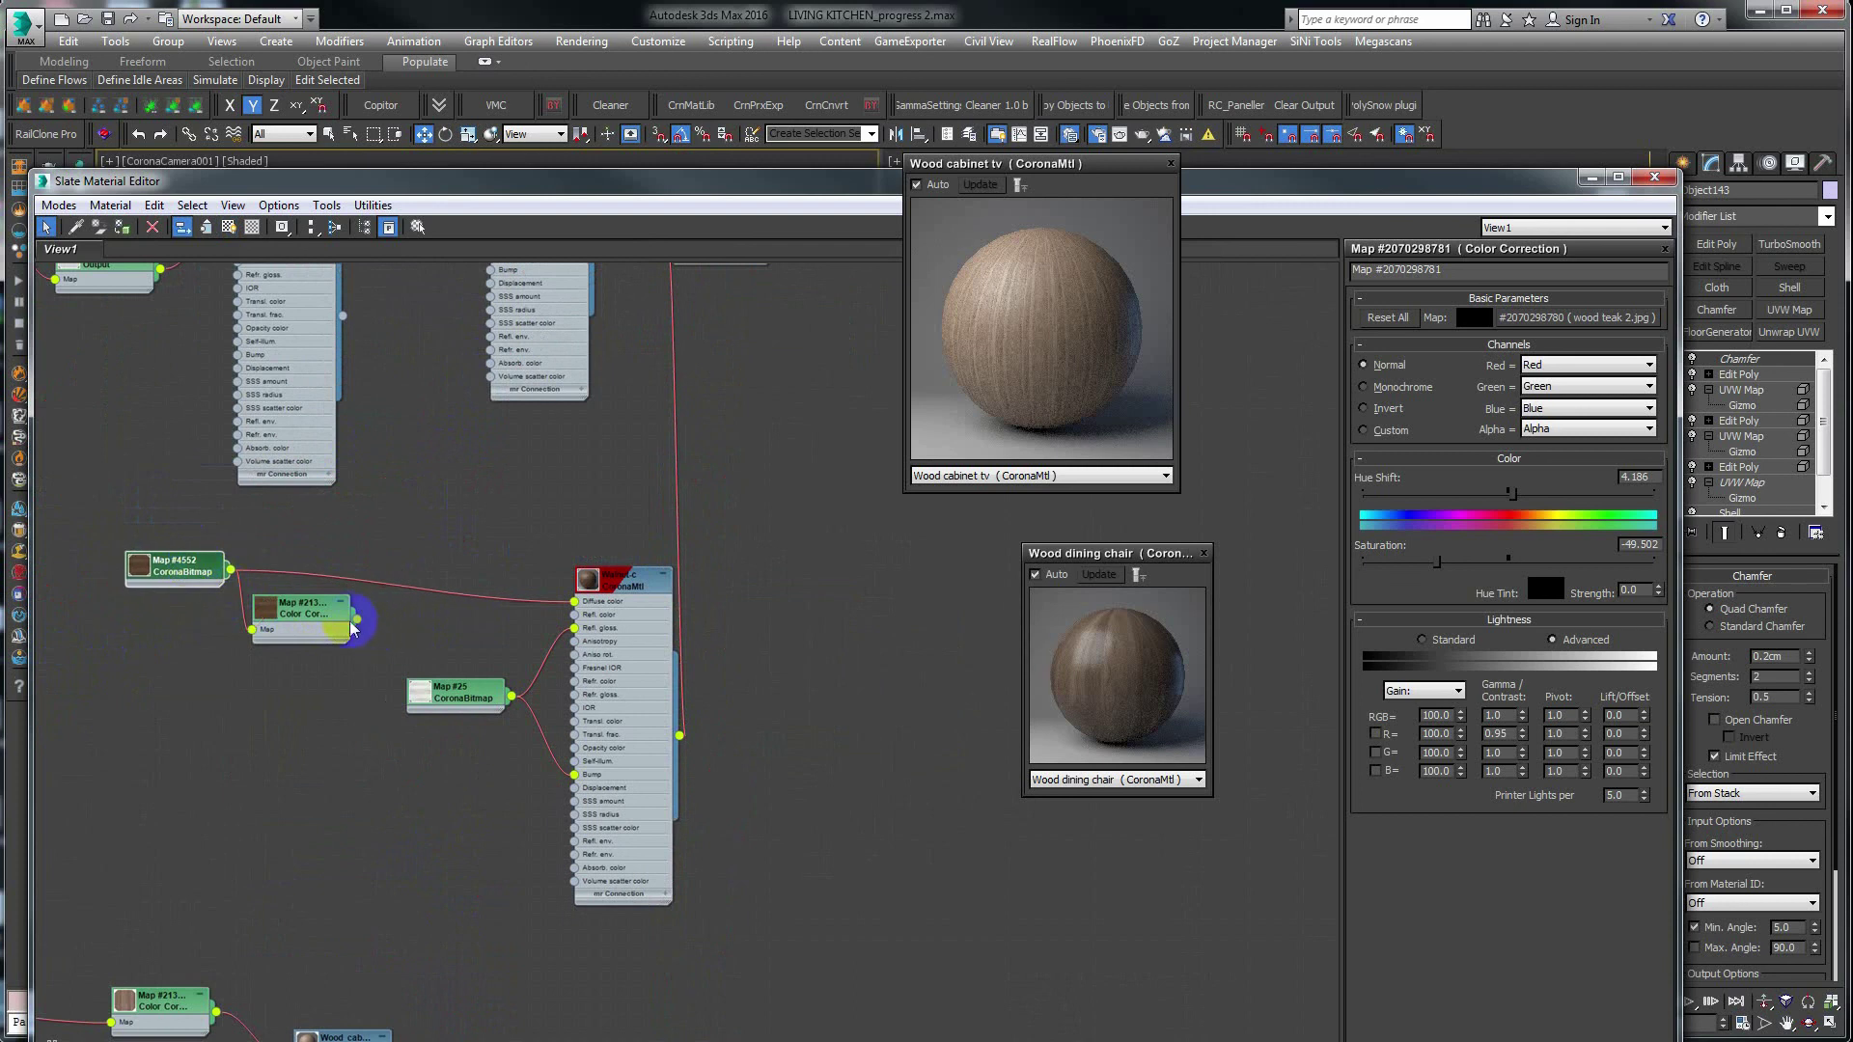
pyautogui.moveTo(357, 623); pyautogui.dragTo(608, 579)
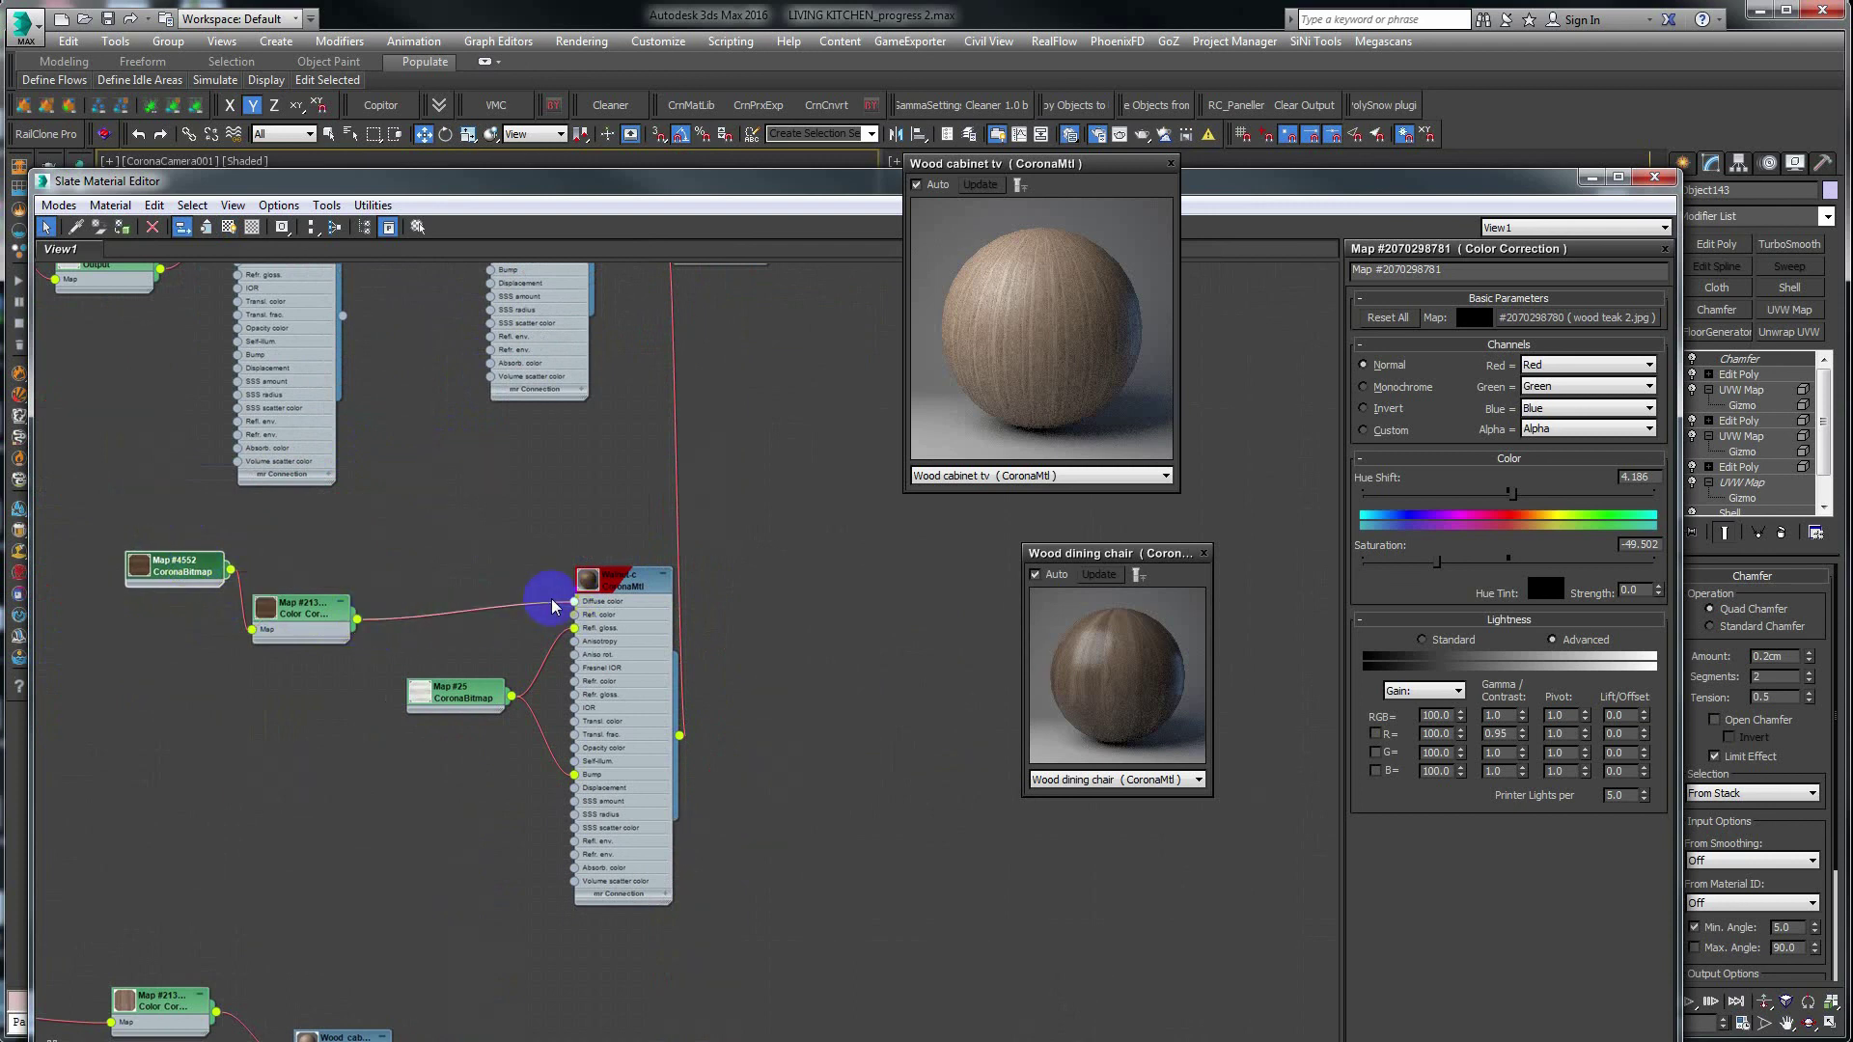
# Open a Walnut-c preview window beside the chair preview.
pyautogui.rightClick(610, 580)
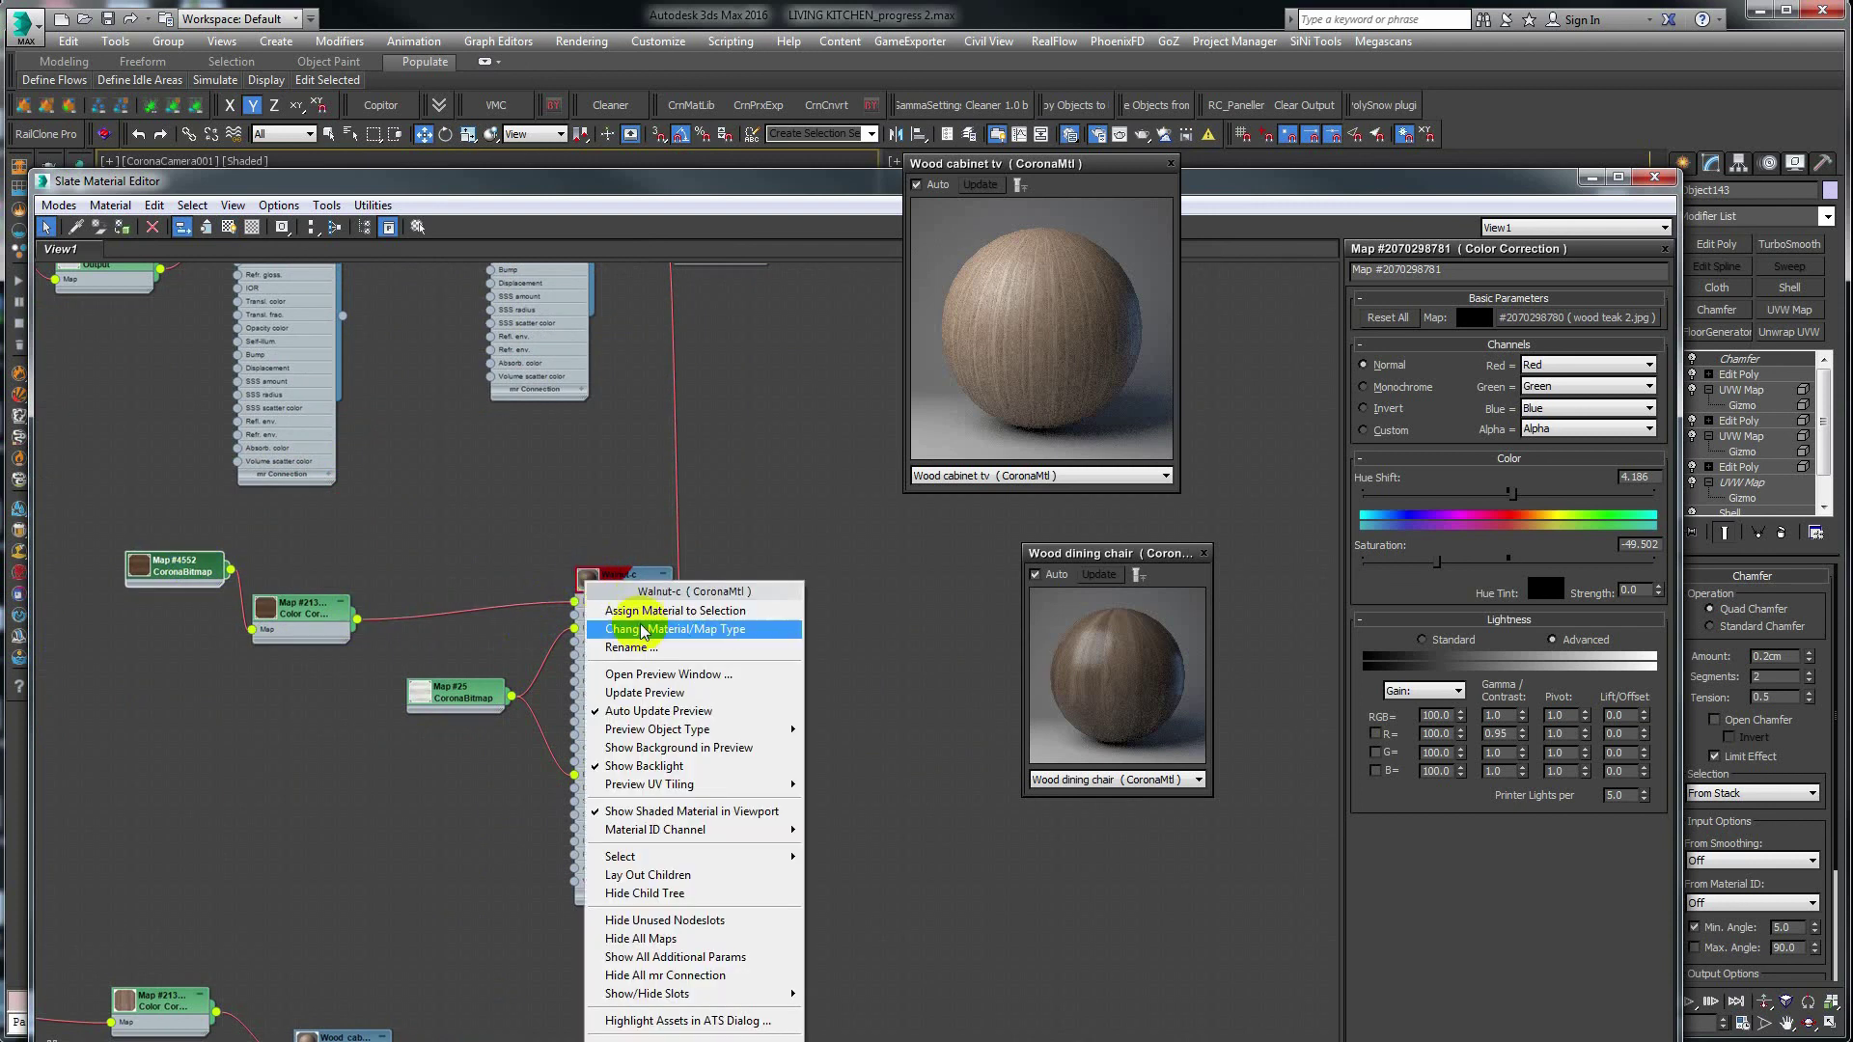
pyautogui.click(618, 665)
pyautogui.moveTo(625, 680); pyautogui.dragTo(881, 552)
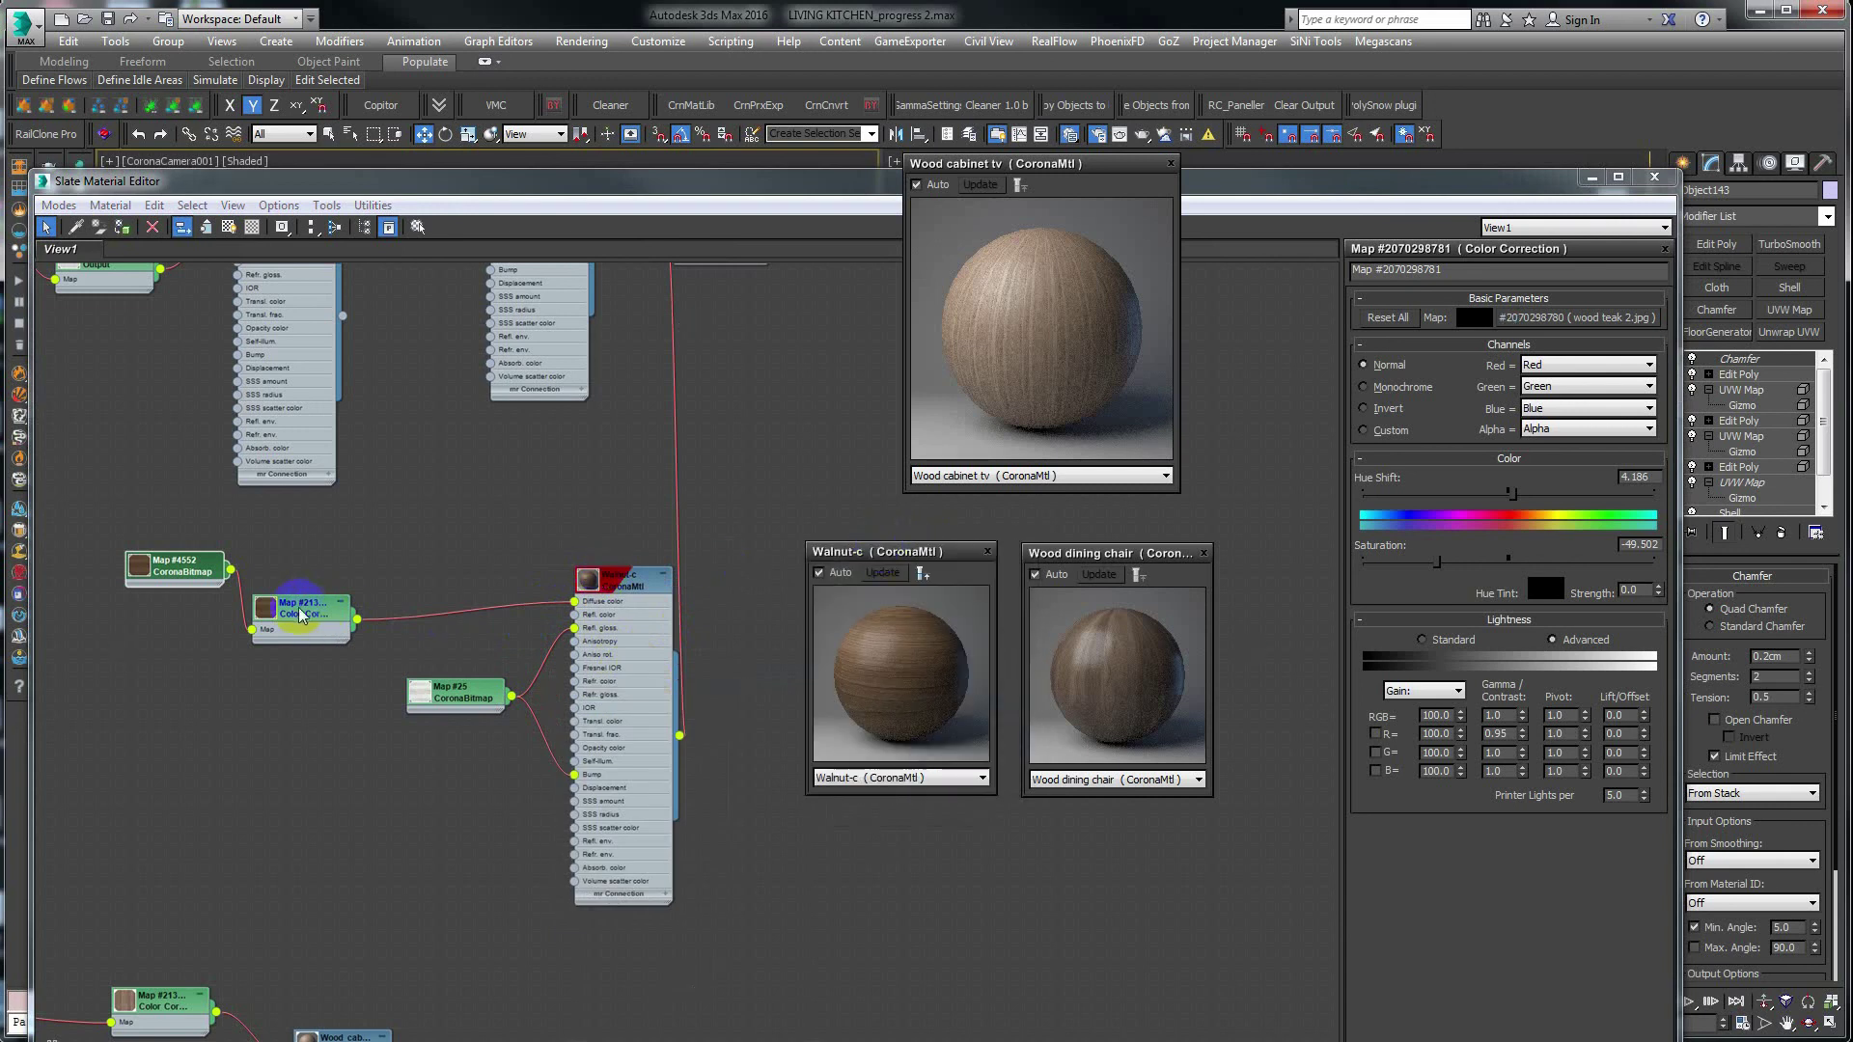
# Set the walnut Color Correction saturation to about -40, then close the Slate editor.
pyautogui.moveTo(311, 612); pyautogui.dragTo(355, 579)
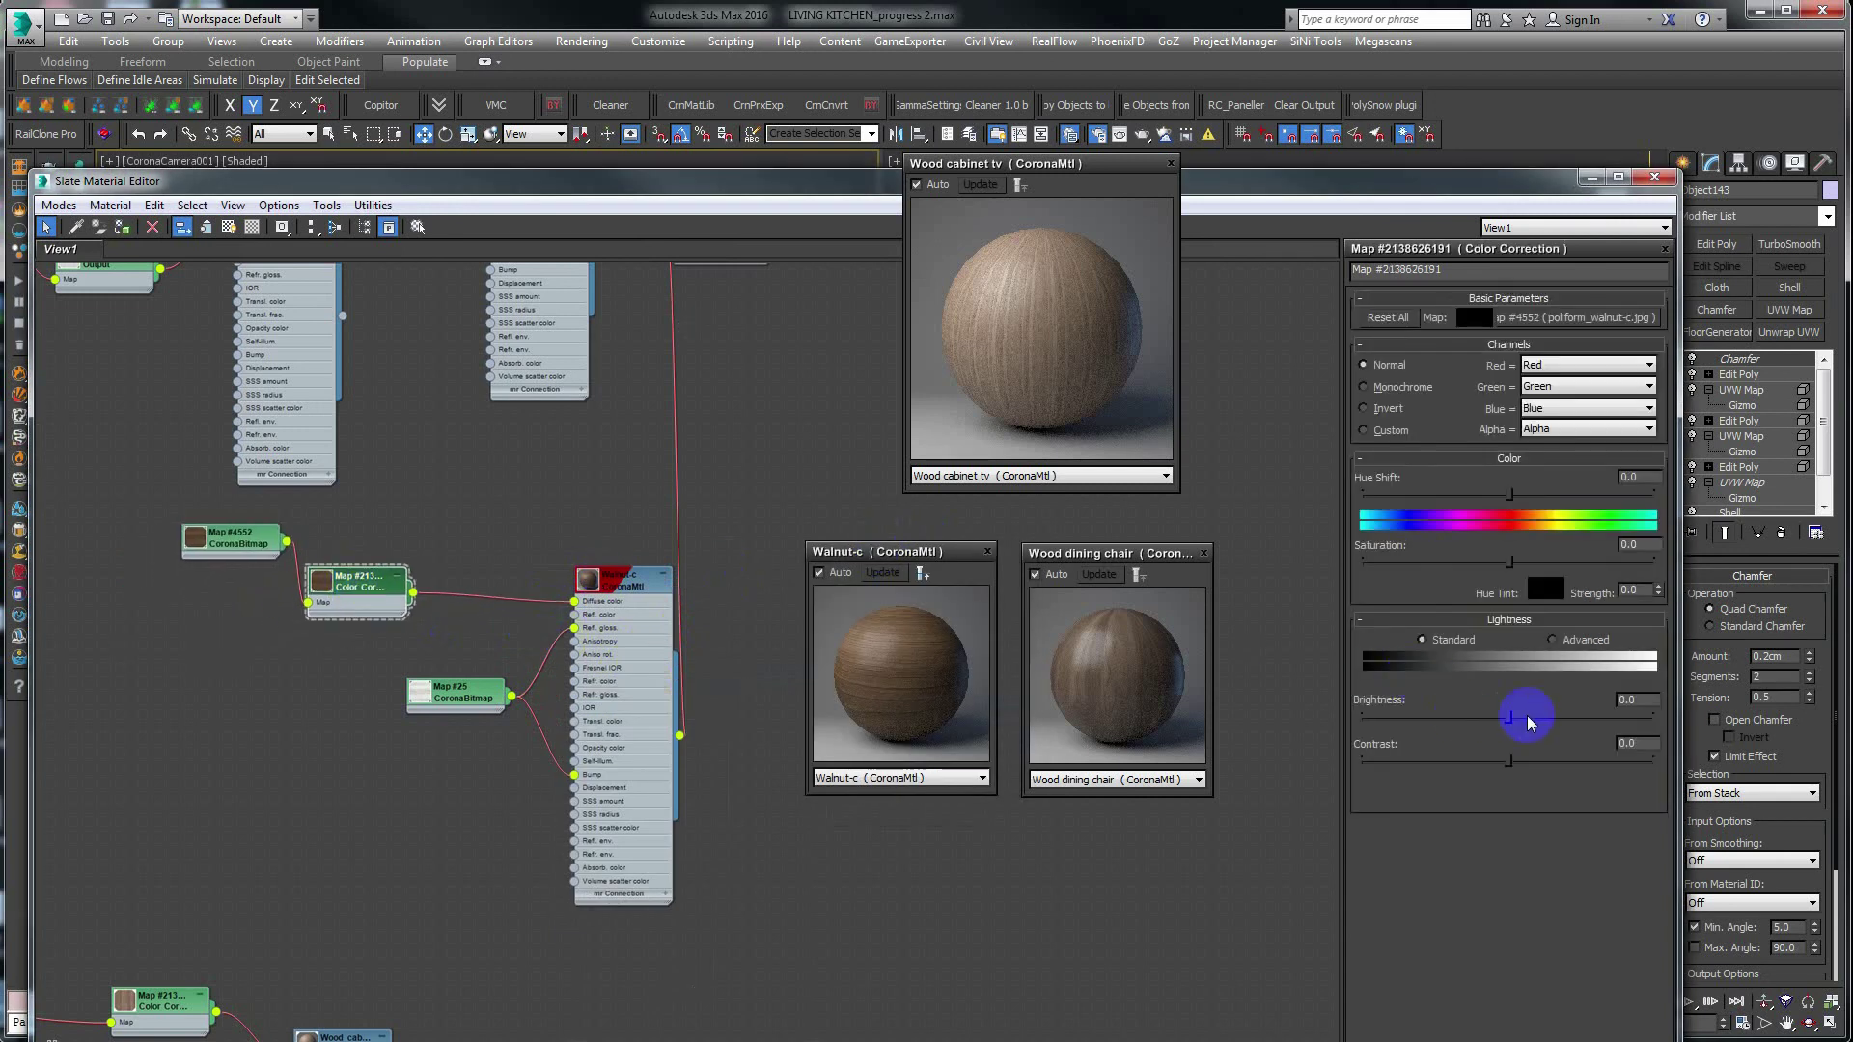
pyautogui.moveTo(1506, 571); pyautogui.dragTo(1469, 564)
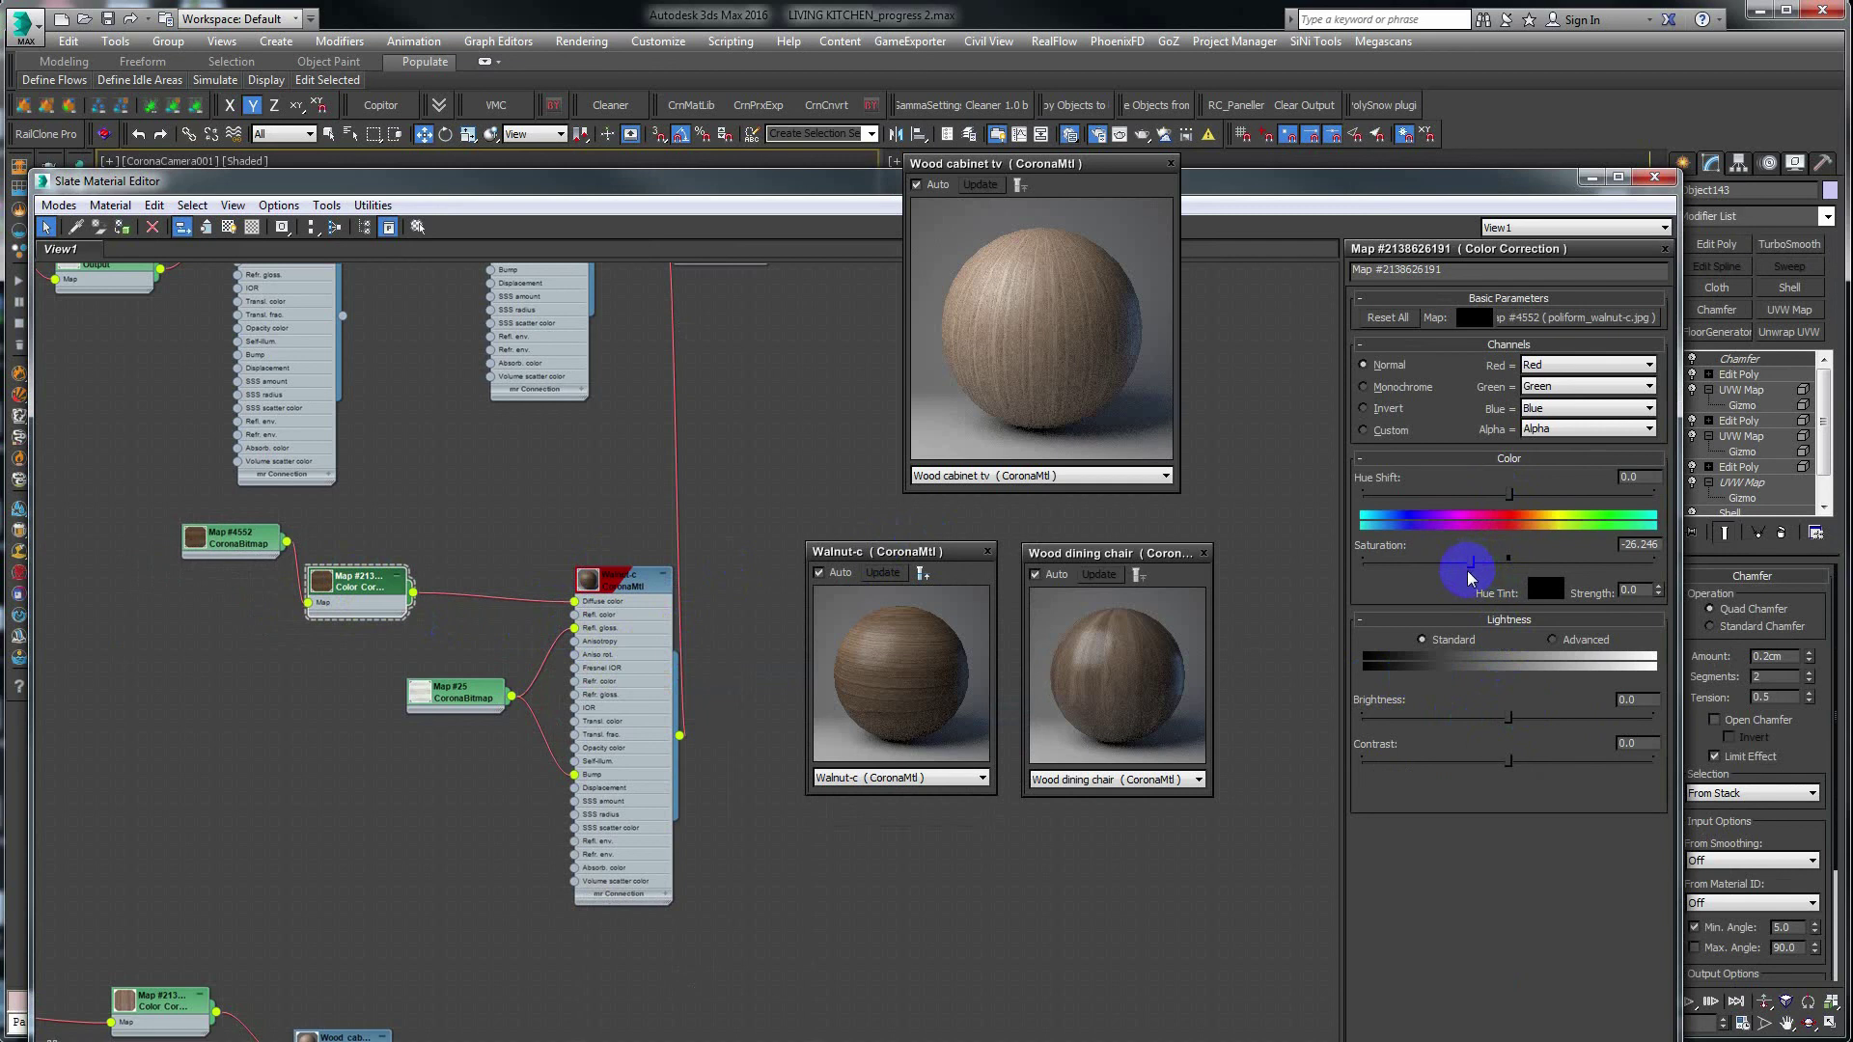
pyautogui.click(1508, 564)
pyautogui.moveTo(1510, 569); pyautogui.dragTo(1448, 566)
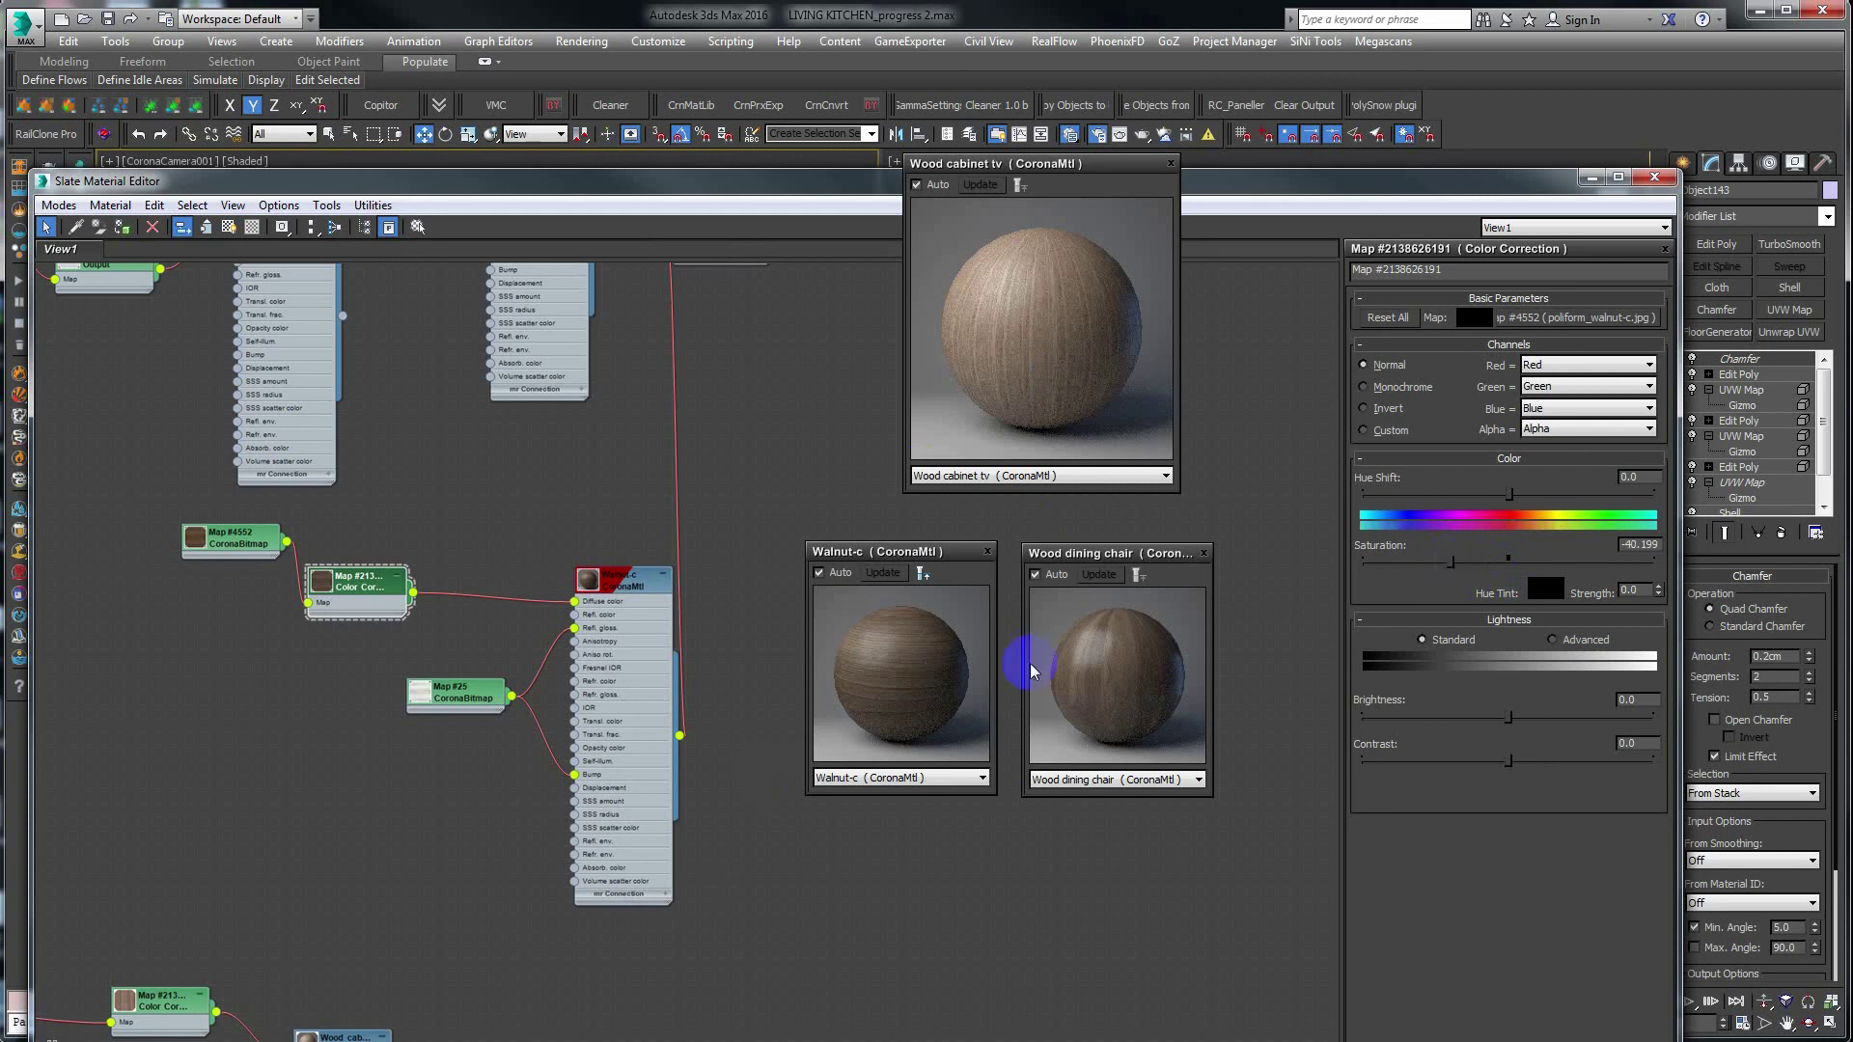
pyautogui.click(1654, 179)
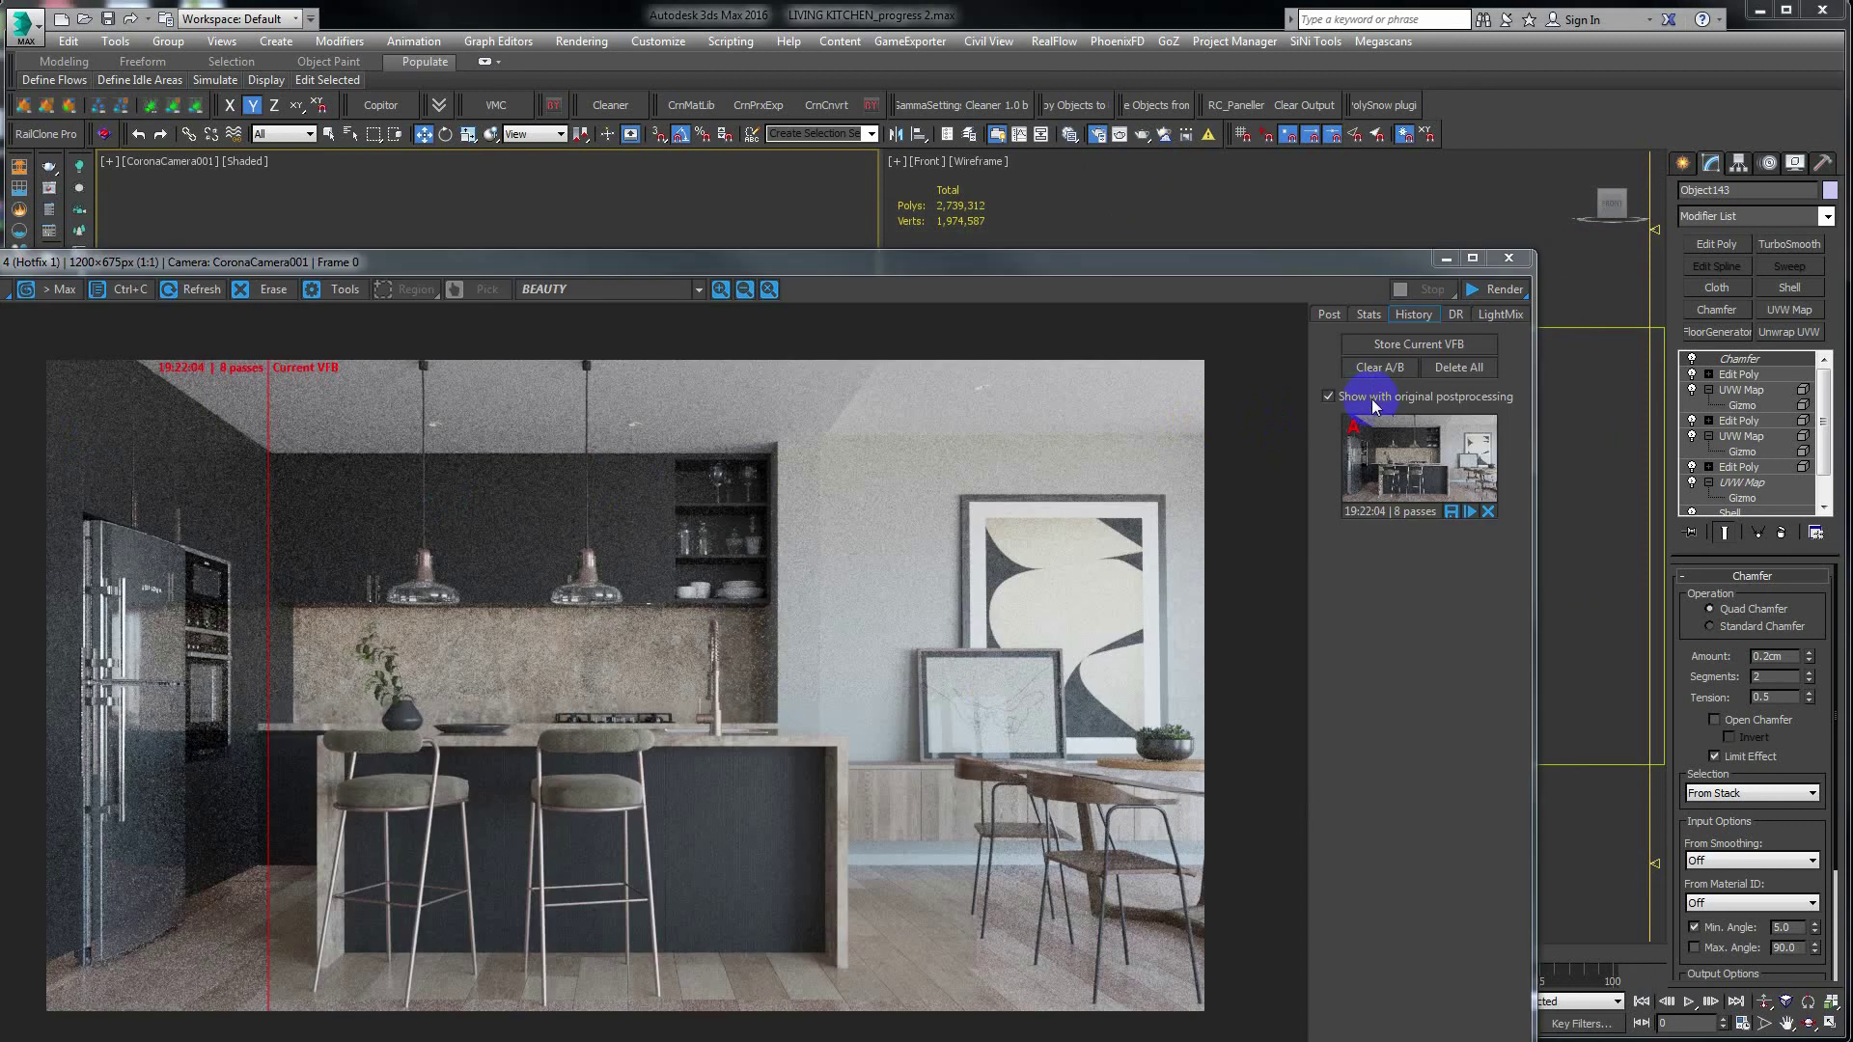
# Store the 30-pass render, region-render the island and chairs, and enable A/B compare.
pyautogui.click(1408, 343)
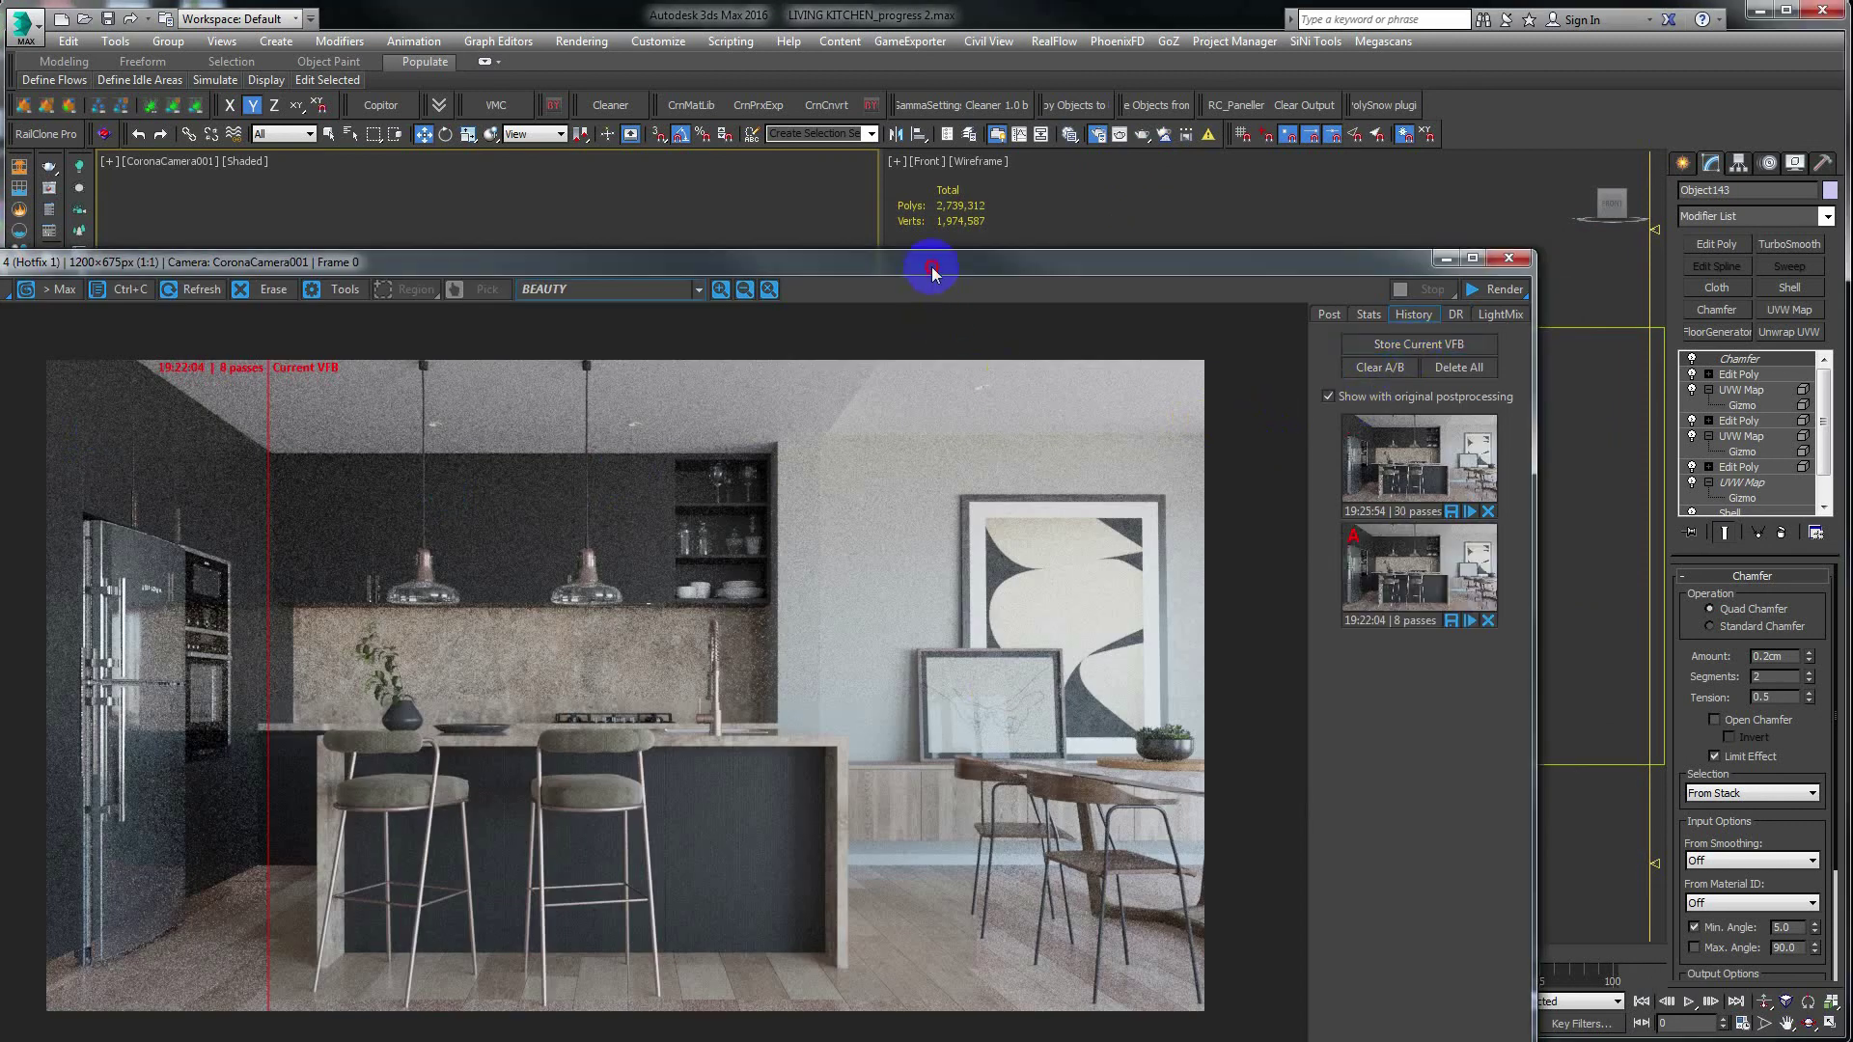
pyautogui.moveTo(933, 273); pyautogui.dragTo(1049, 159)
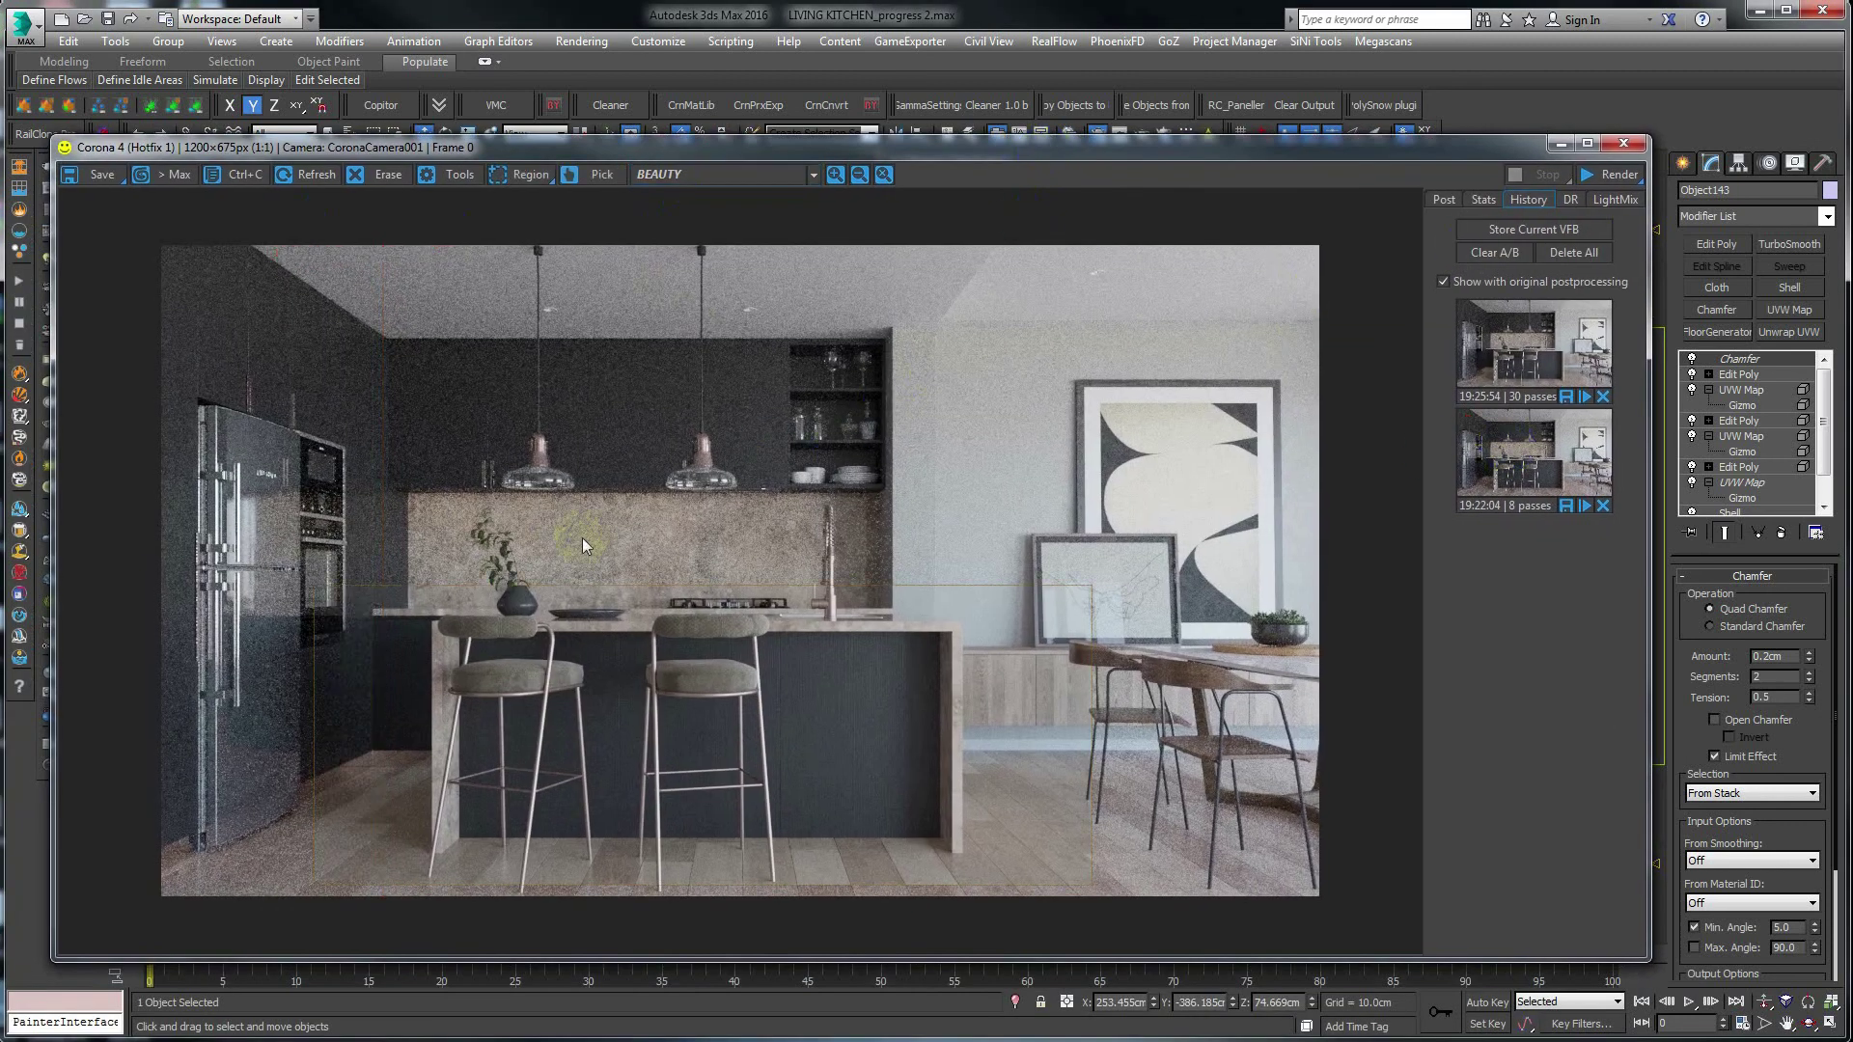
pyautogui.click(521, 174)
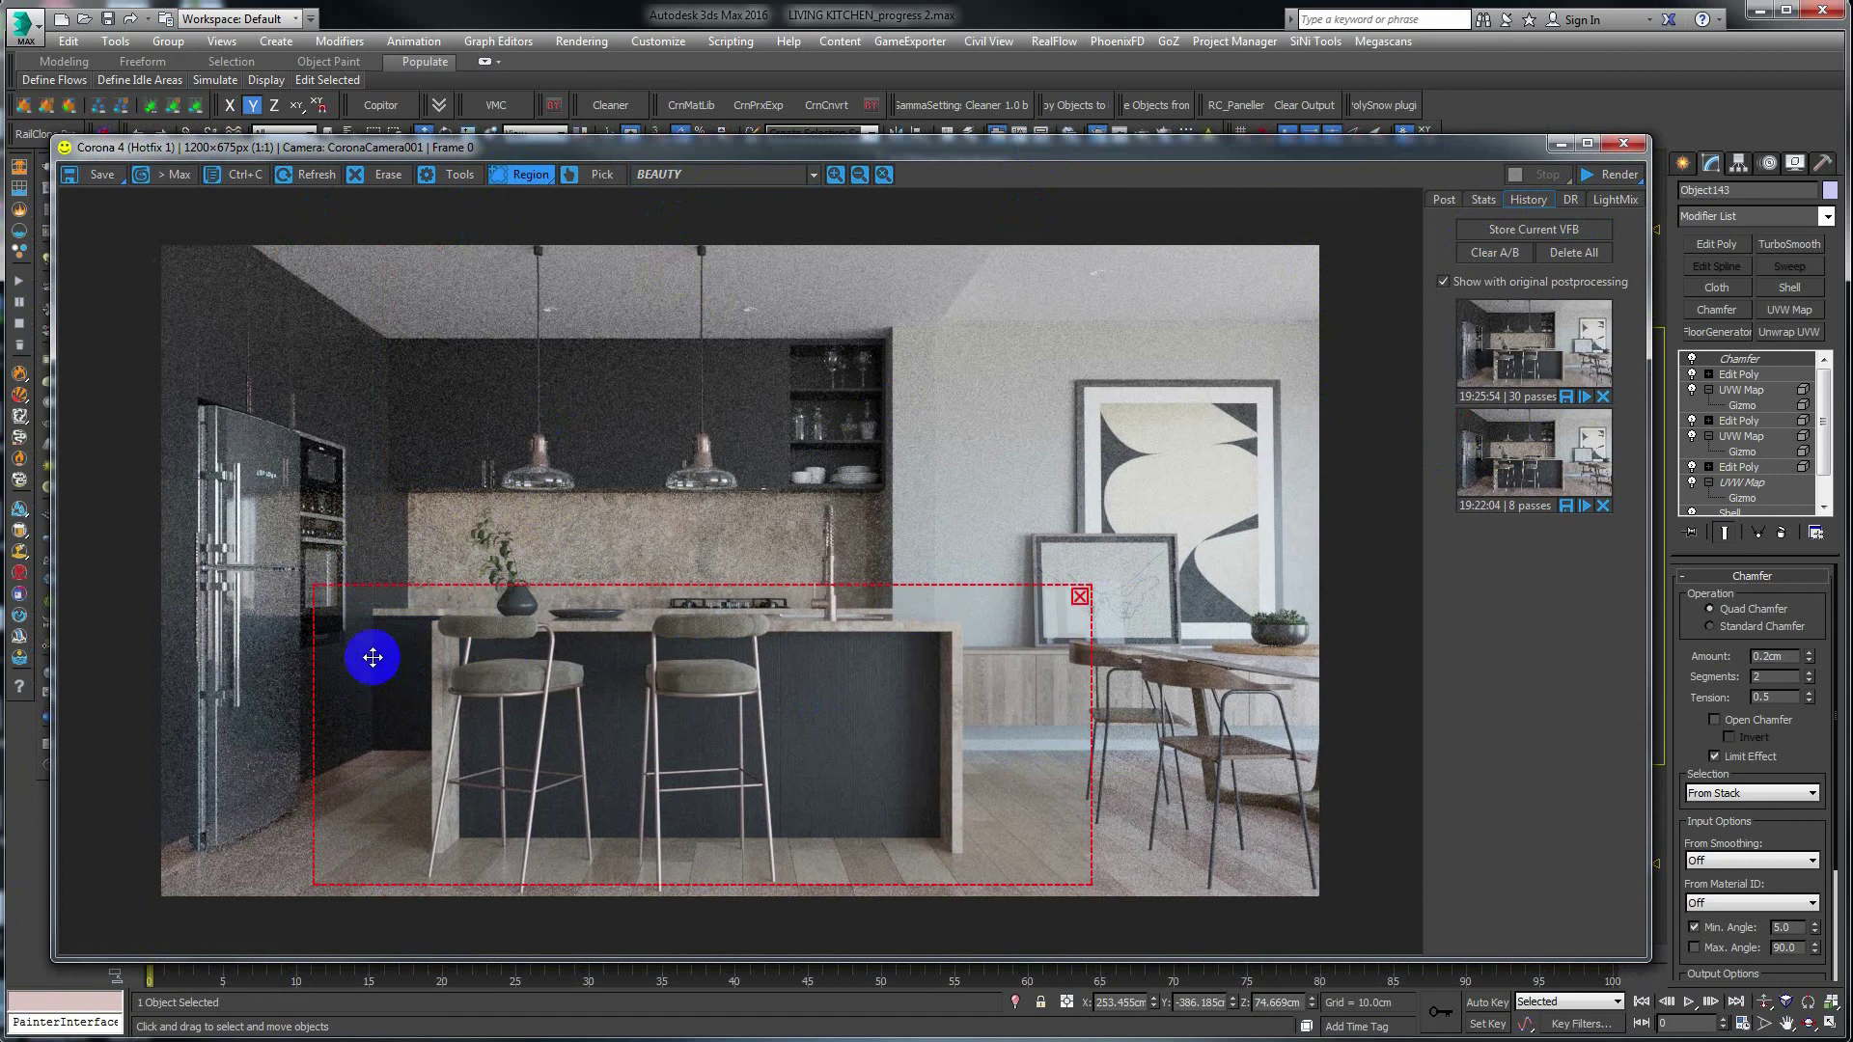
pyautogui.moveTo(848, 604); pyautogui.dragTo(1051, 601)
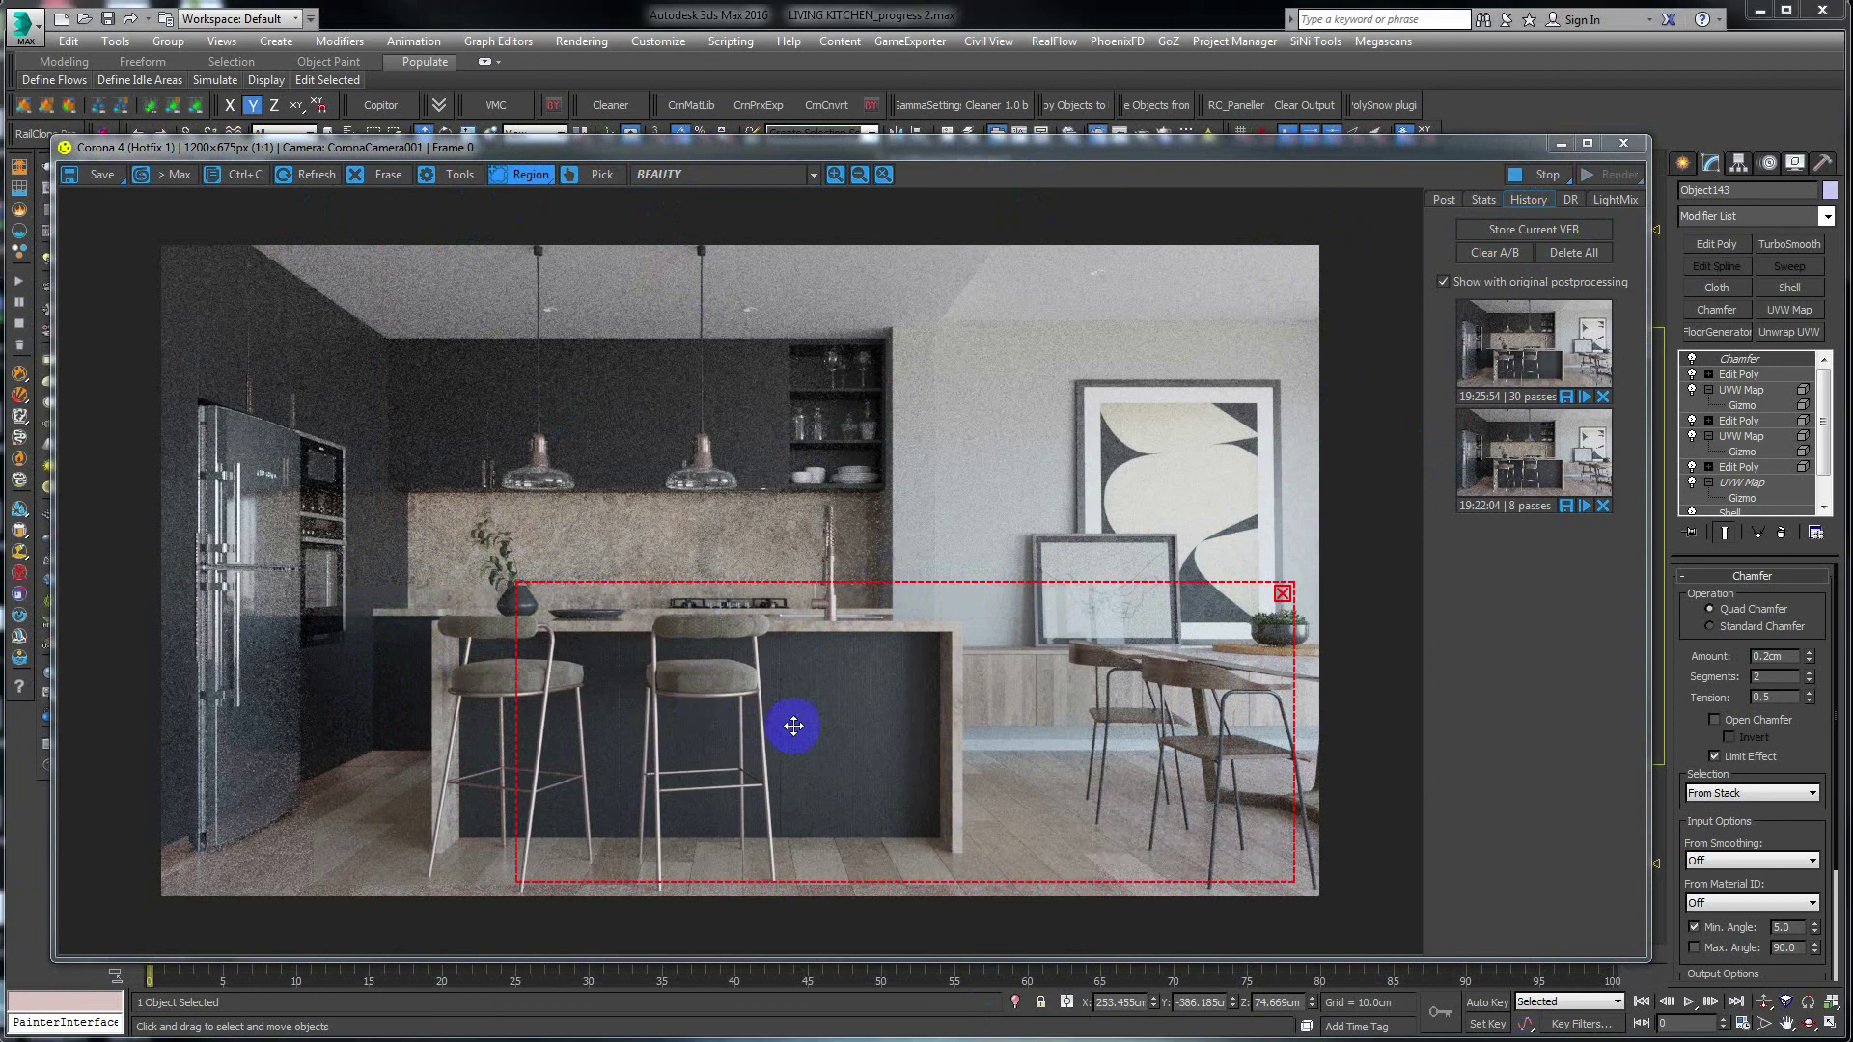
pyautogui.click(1513, 365)
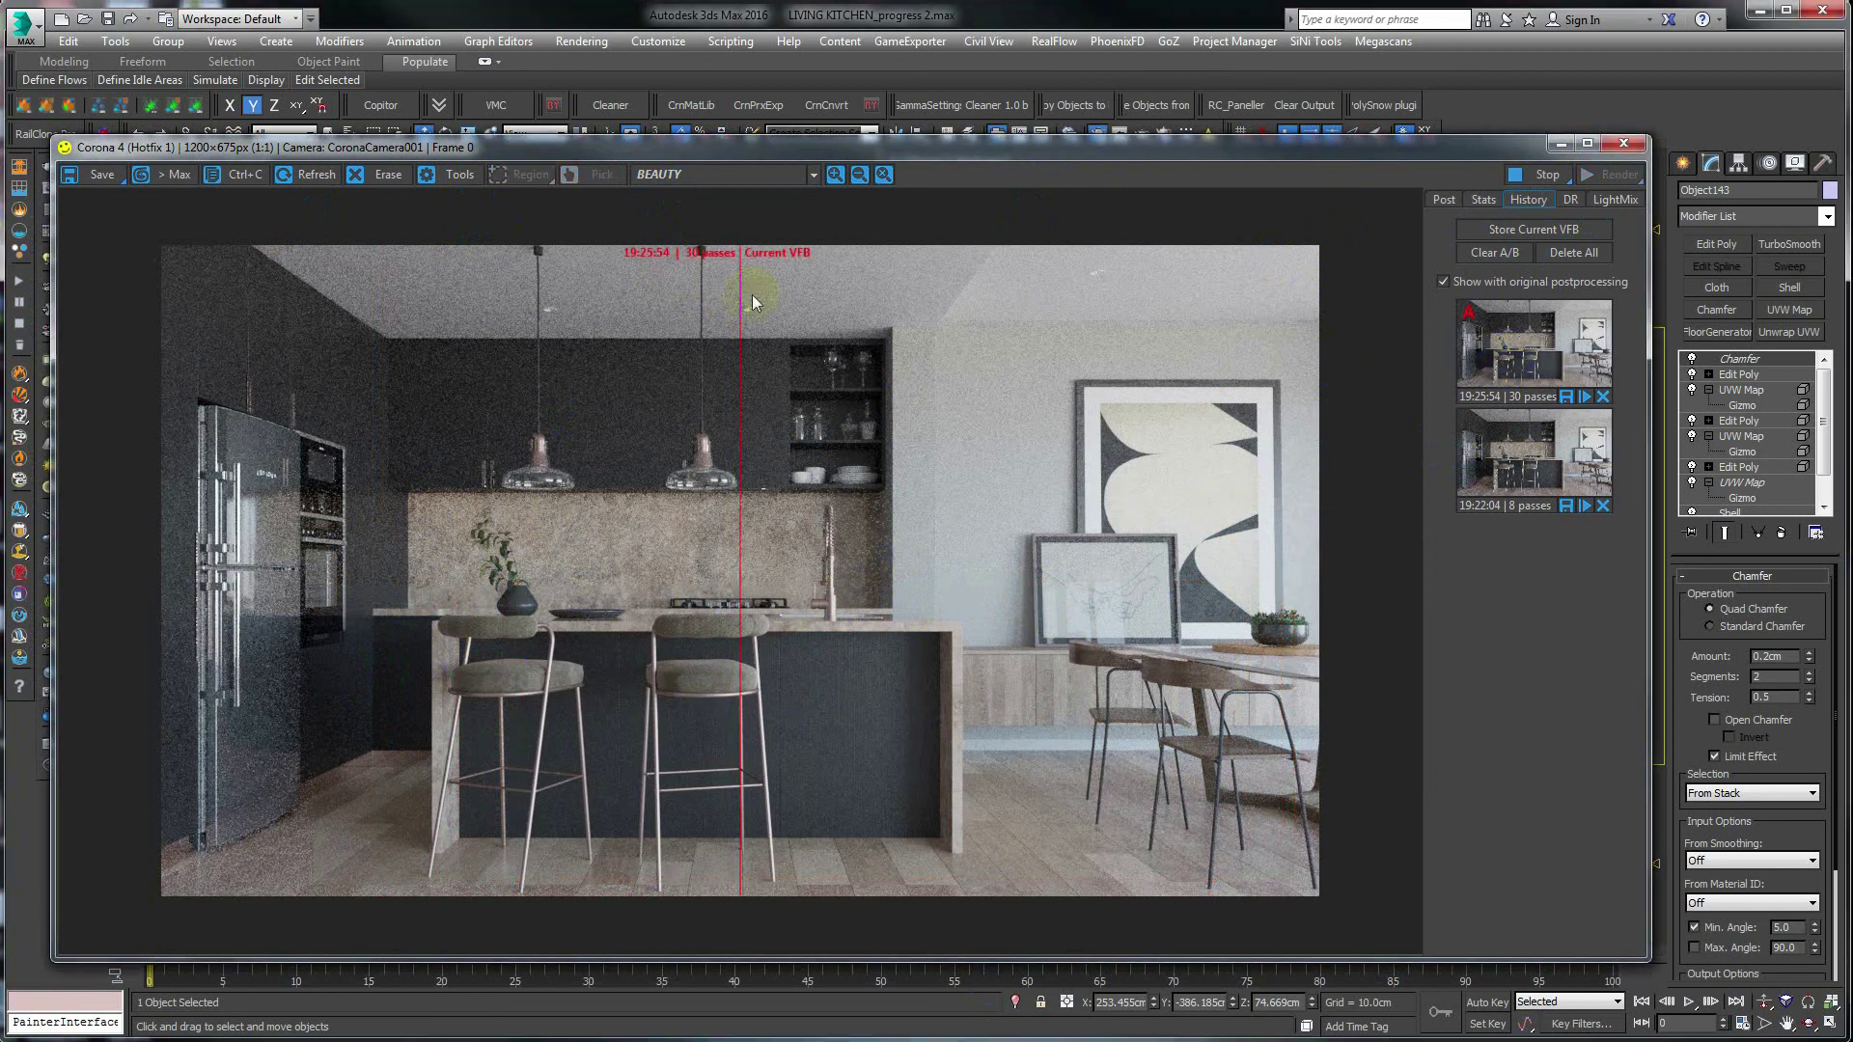
# Slide the A/B split line across the kitchen render to compare old and new wood.
pyautogui.moveTo(763, 294)
pyautogui.mouseDown()
pyautogui.moveTo(1291, 315)
pyautogui.moveTo(1053, 321)
pyautogui.moveTo(1241, 310)
pyautogui.moveTo(1062, 310)
pyautogui.moveTo(1231, 324)
pyautogui.moveTo(1000, 322)
pyautogui.moveTo(943, 331)
pyautogui.moveTo(1206, 329)
pyautogui.moveTo(405, 414)
pyautogui.moveTo(1171, 422)
pyautogui.moveTo(279, 444)
pyautogui.moveTo(813, 485)
pyautogui.moveTo(1195, 483)
pyautogui.moveTo(289, 526)
pyautogui.moveTo(1295, 537)
pyautogui.moveTo(536, 537)
pyautogui.mouseUp()
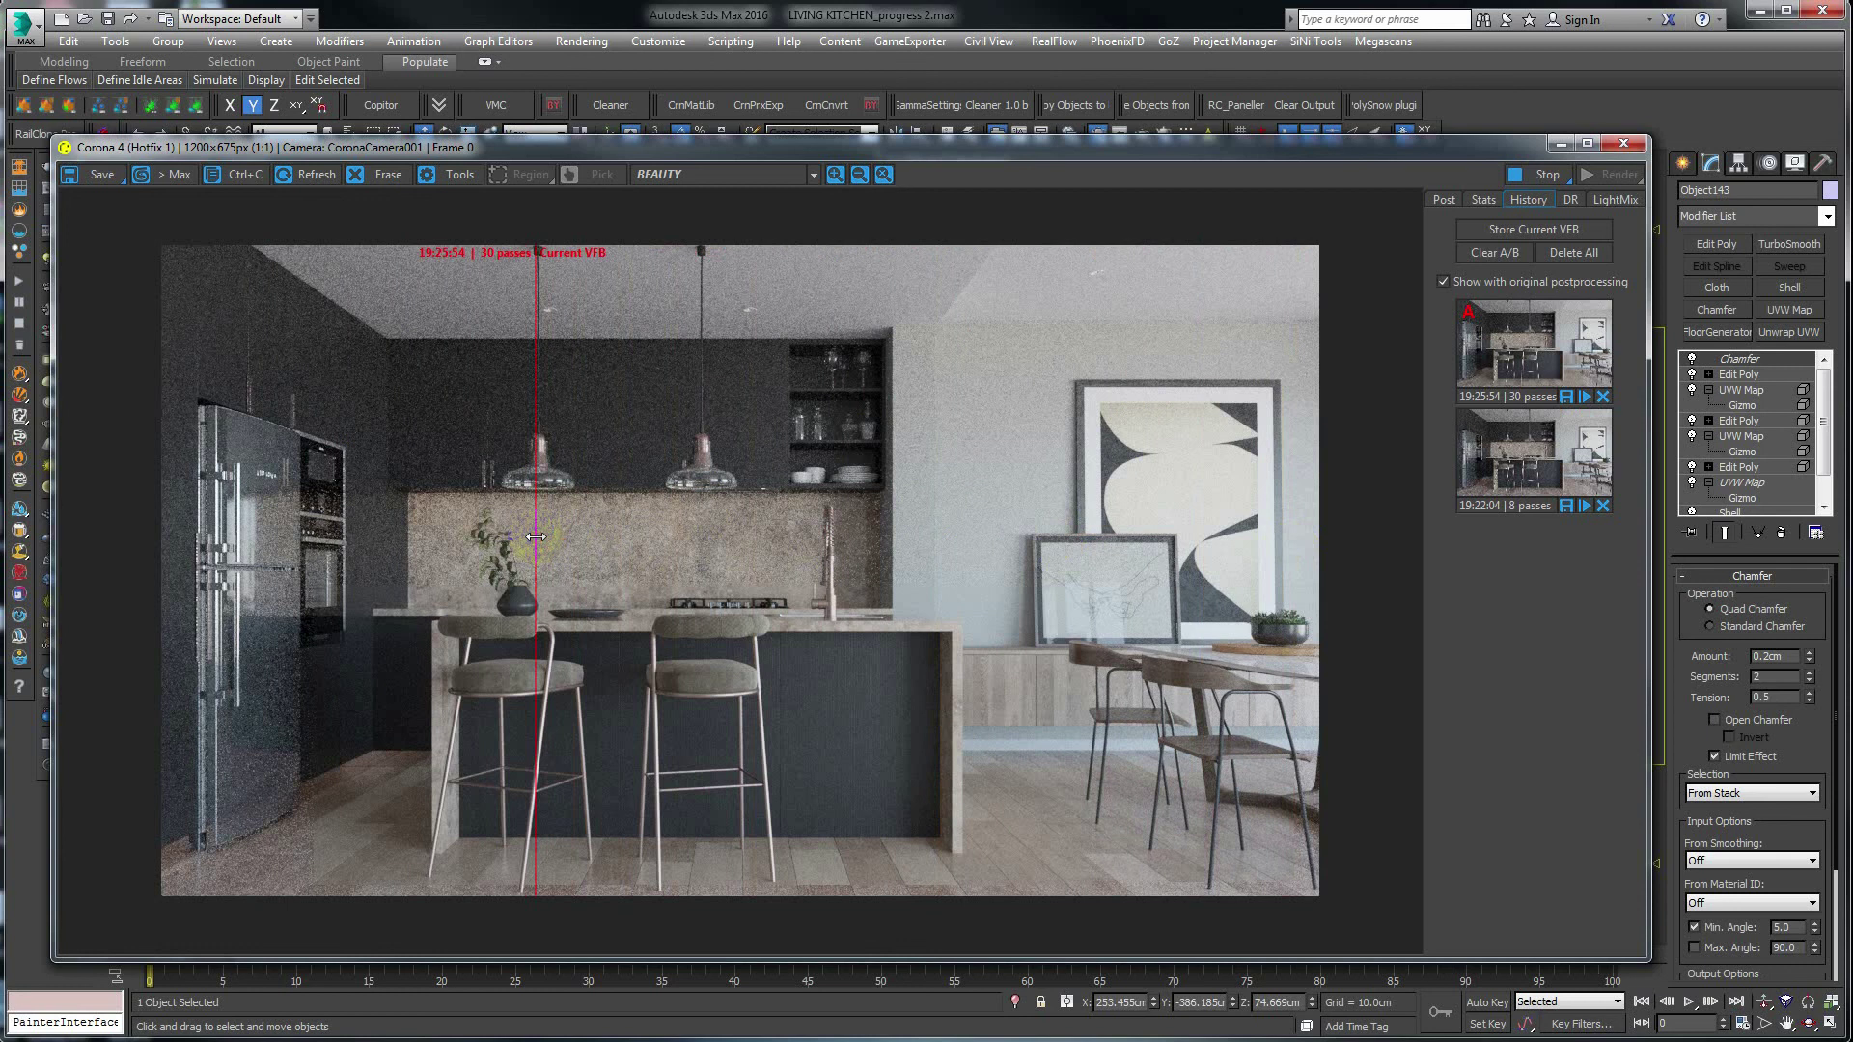